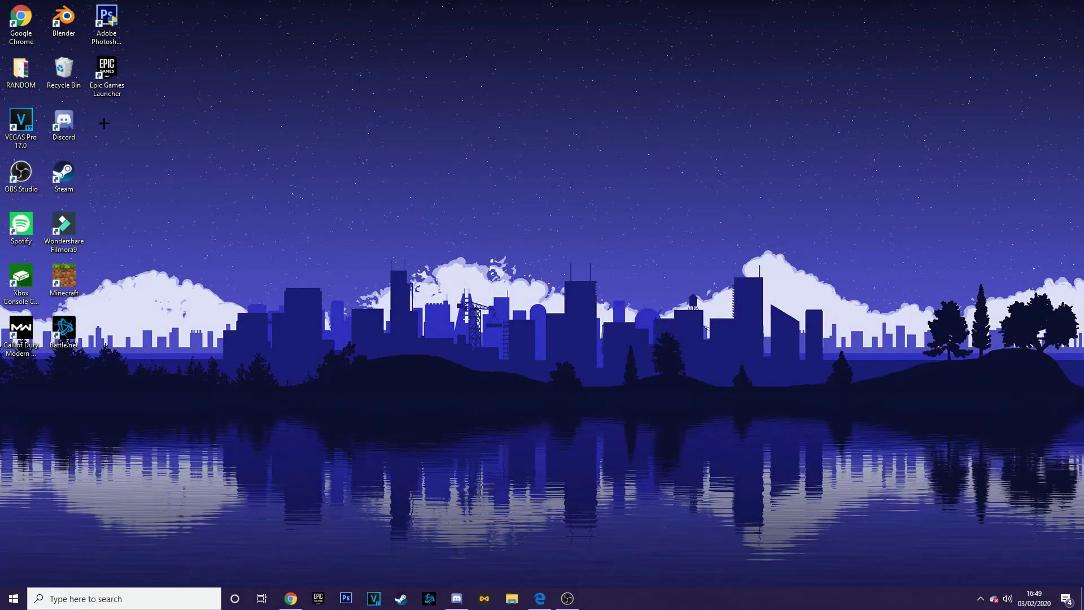
Launch Blender and delete the default camera, cube and light from the new scene
{"action": "double_click", "coordinate": [64, 19]}
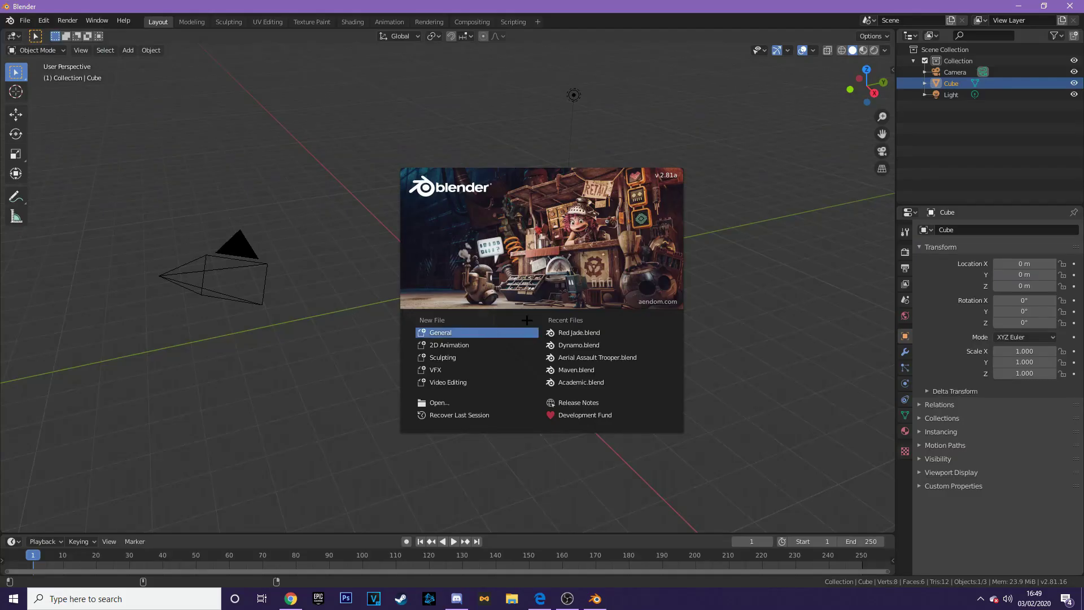
{"action": "left_click", "coordinate": [274, 178]}
{"action": "left_click_drag", "start_coordinate": [176, 188], "coordinate": [735, 451]}
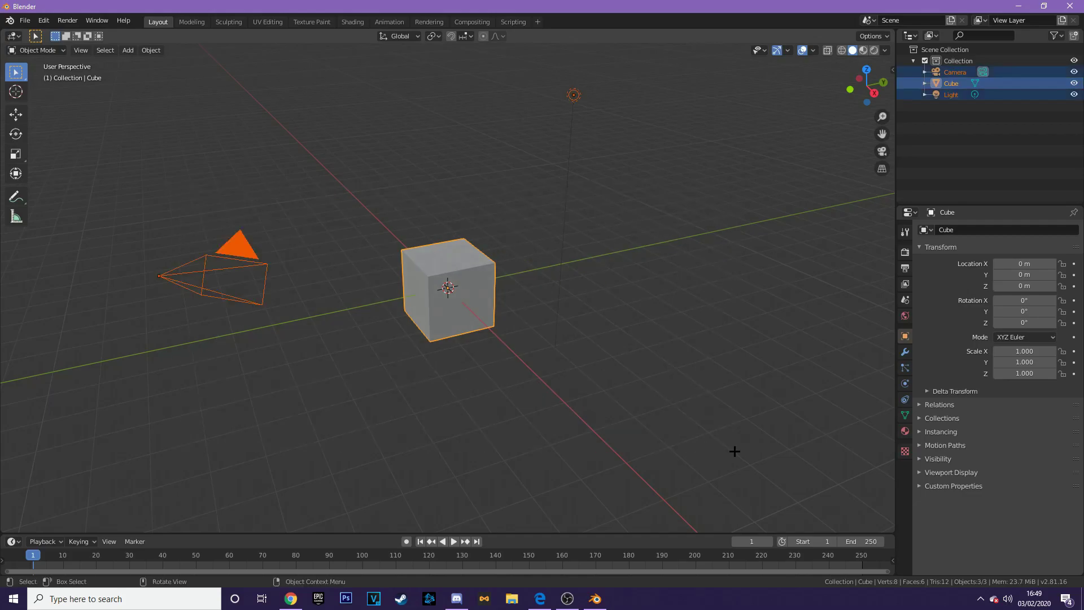
{"action": "key", "text": "Delete"}
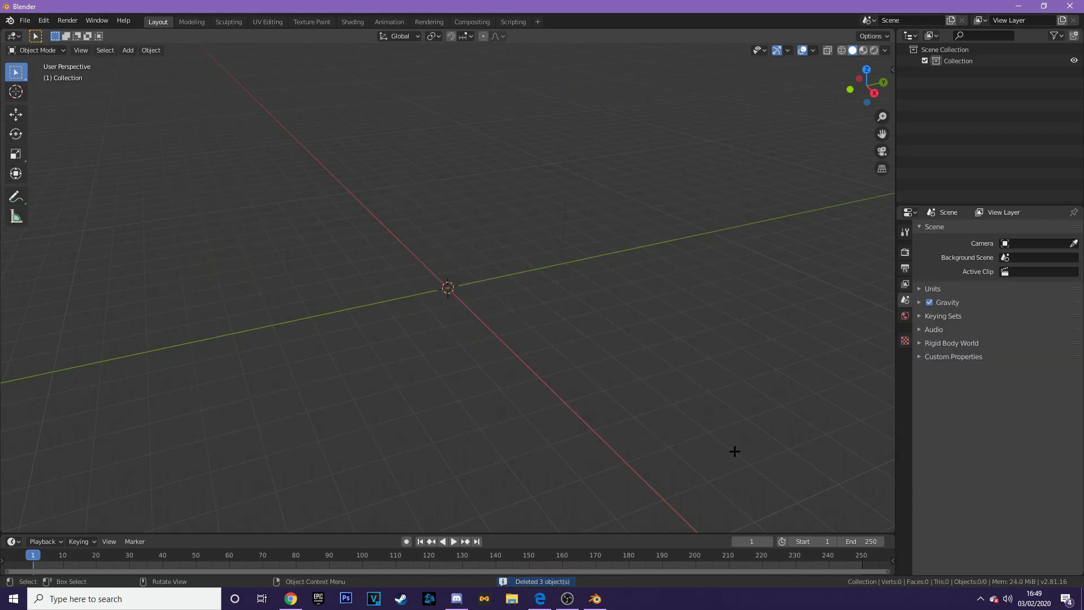
{"action": "left_click", "coordinate": [25, 20]}
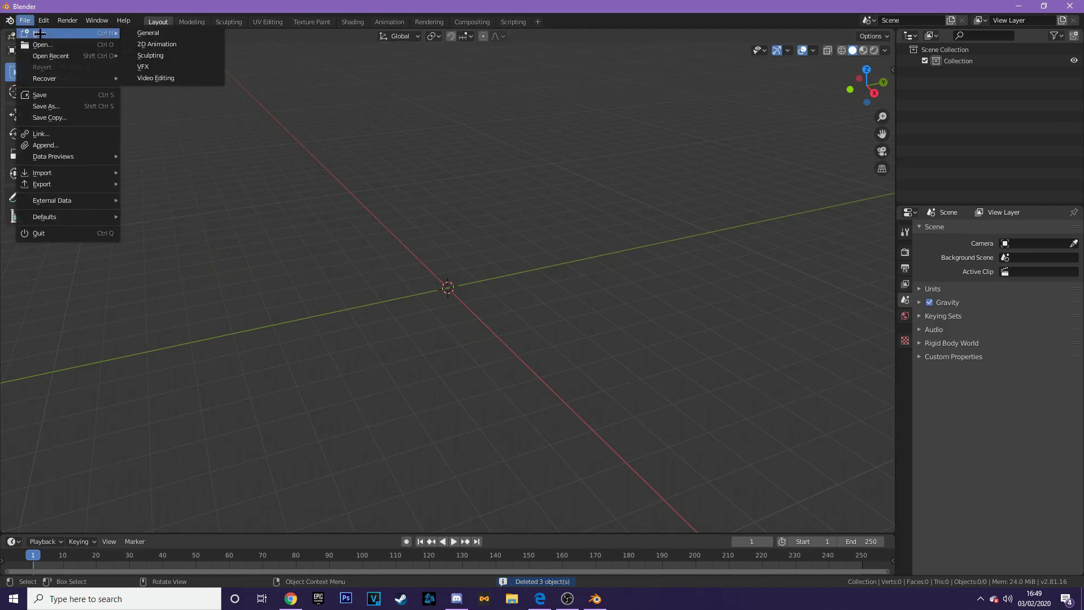
{"action": "left_click", "coordinate": [42, 44]}
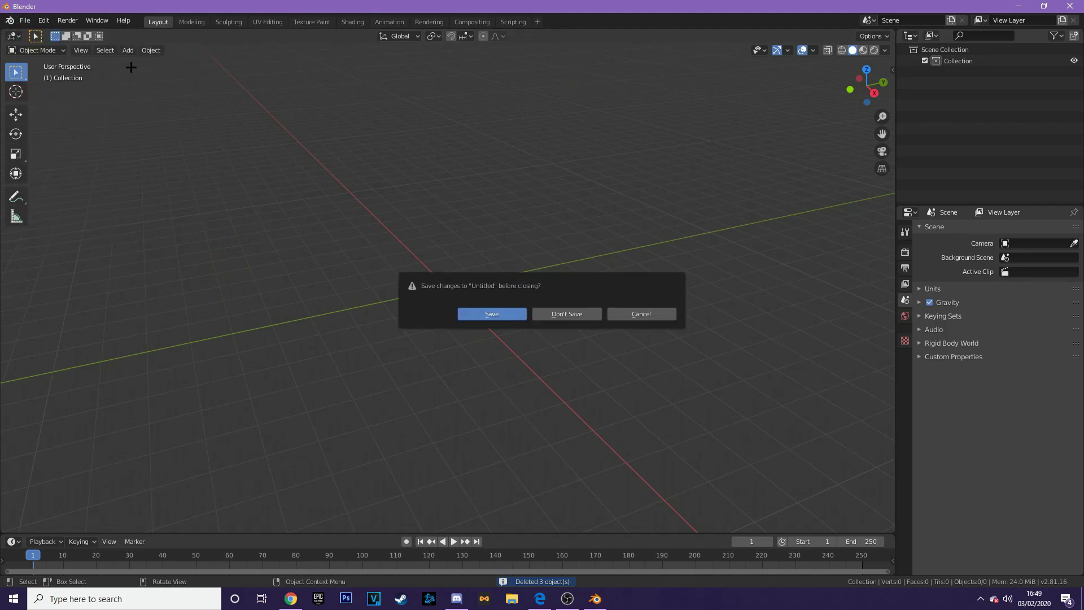
{"action": "left_click", "coordinate": [557, 314]}
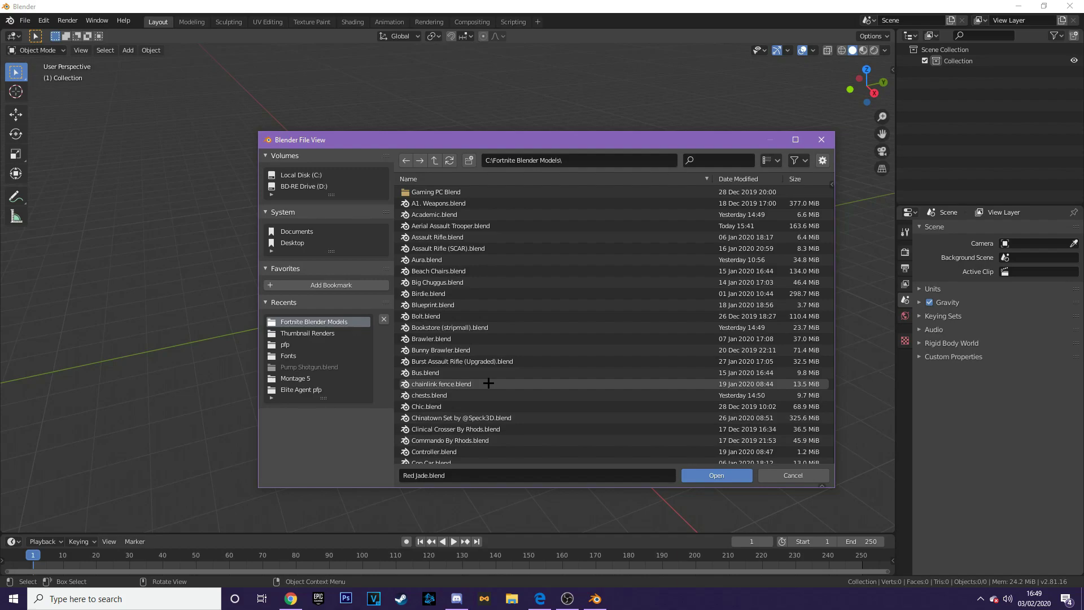
Switch to Google Drive in Edge and open the Characters folder of Shadowz 3D Assets Pack (Chapter One)
{"action": "left_click", "coordinate": [542, 601]}
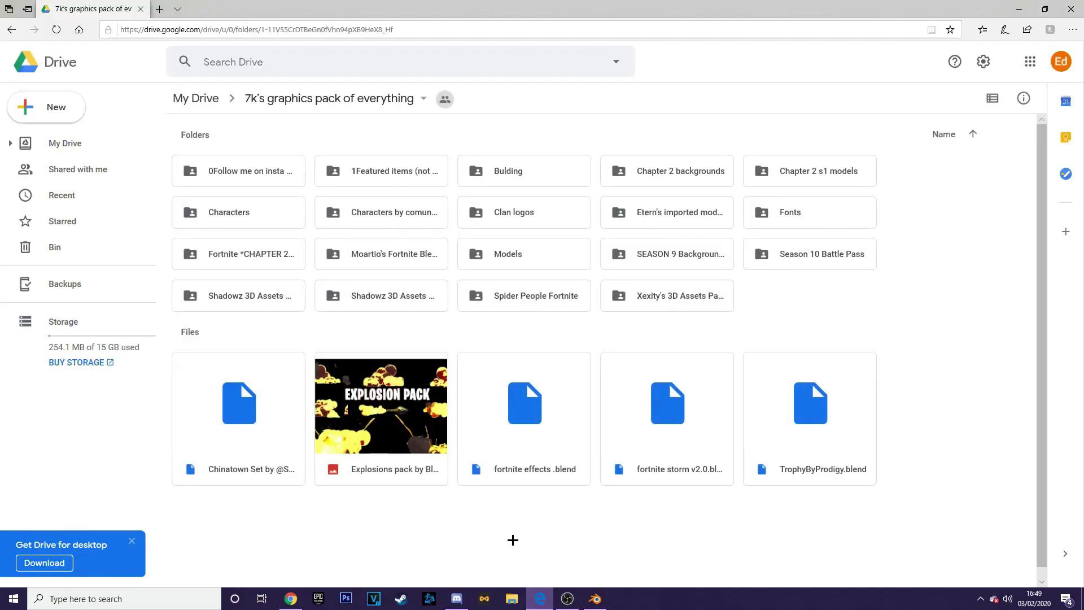
{"action": "double_click", "coordinate": [283, 295]}
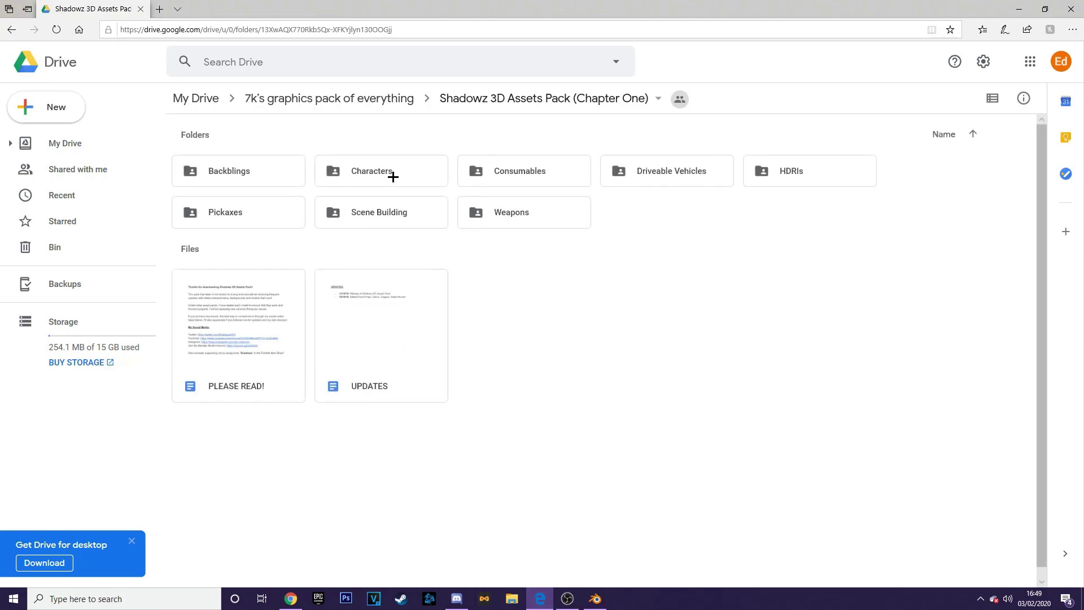
{"action": "double_click", "coordinate": [393, 177]}
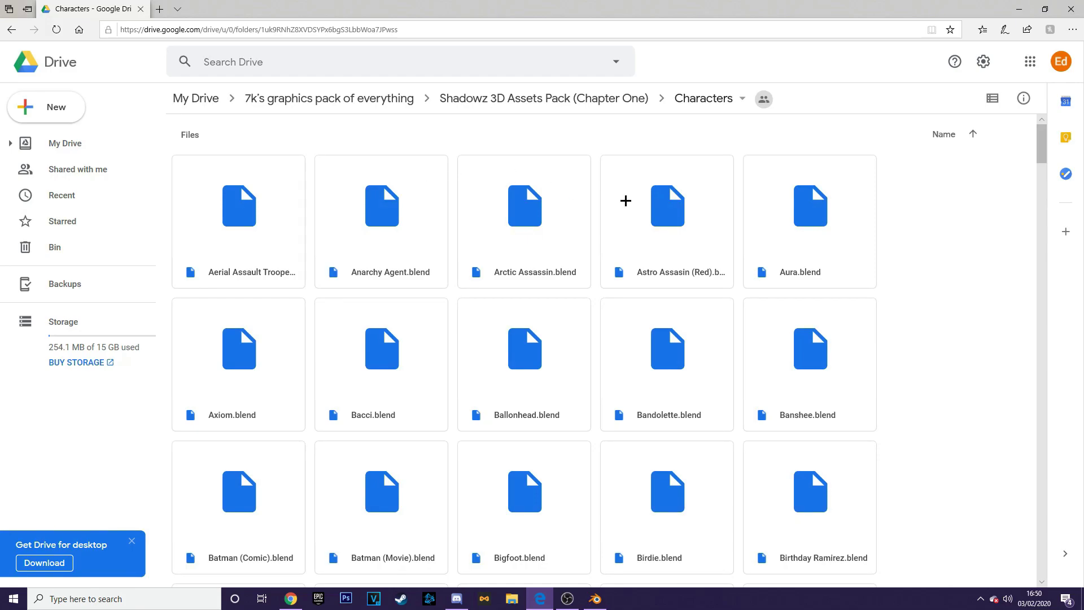
Download Aura.blend from the Characters folder and save it to the computer
{"action": "double_click", "coordinate": [807, 227]}
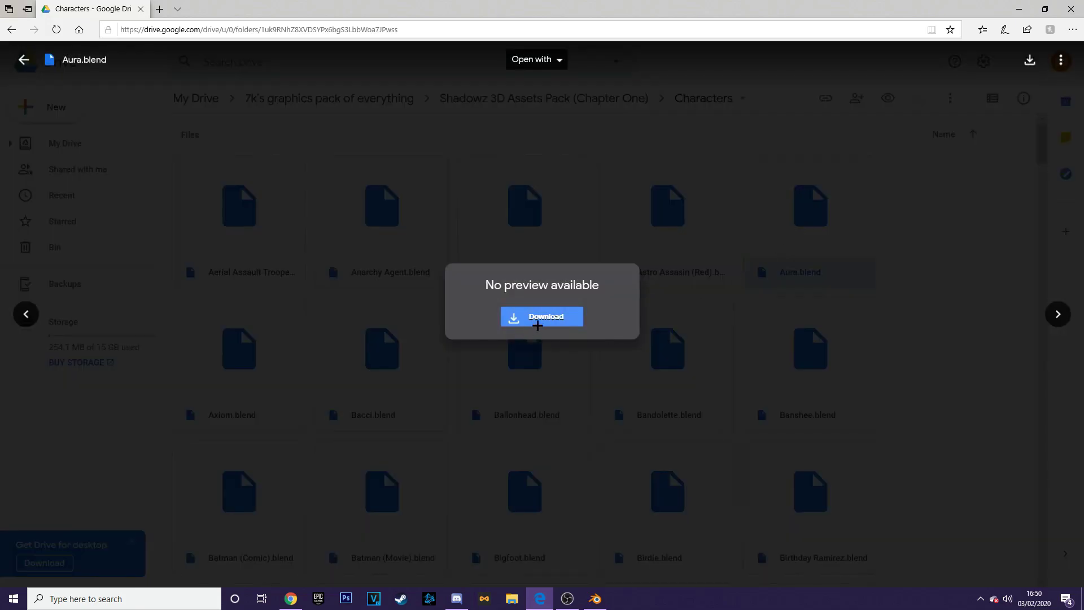
{"action": "left_click", "coordinate": [555, 319]}
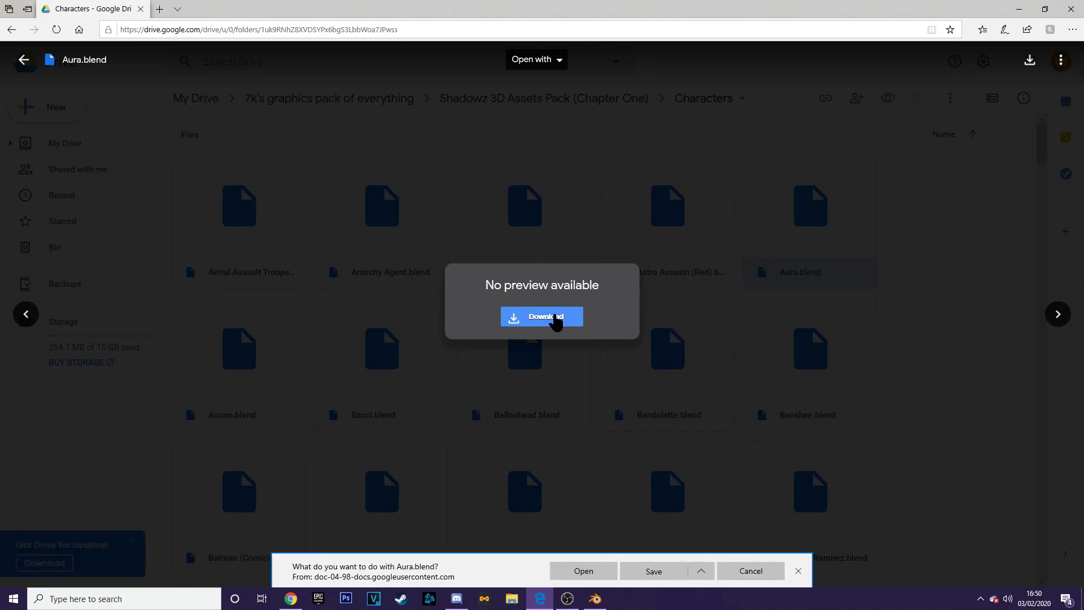
{"action": "left_click", "coordinate": [663, 570]}
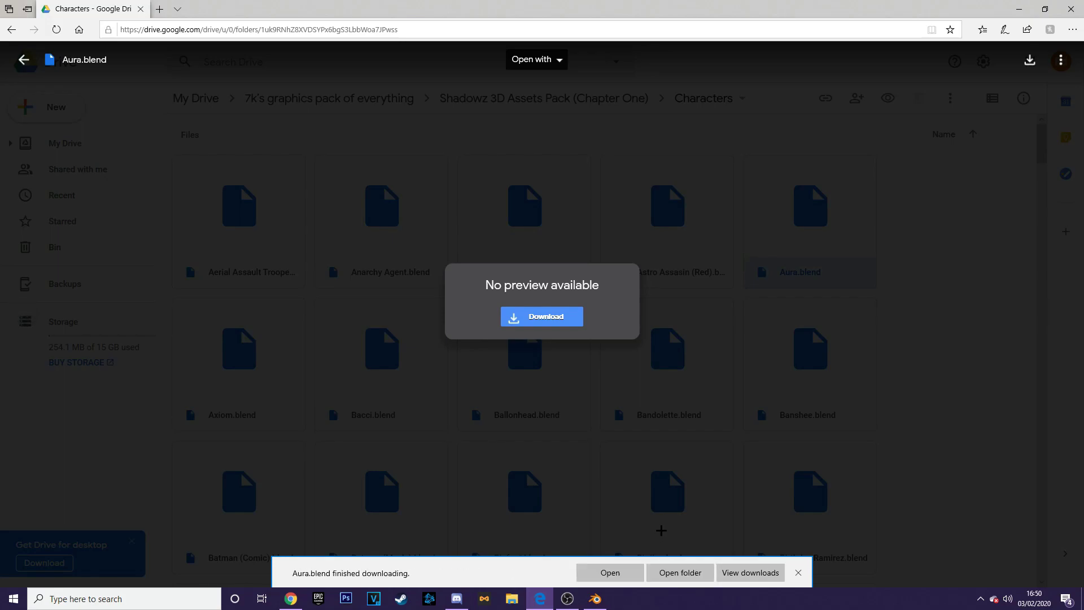
Move the downloaded Aura.blend from Downloads into the Fortnite Blender Models folder, replacing the existing copy, and close the folder and browser windows
{"action": "left_click", "coordinate": [681, 573]}
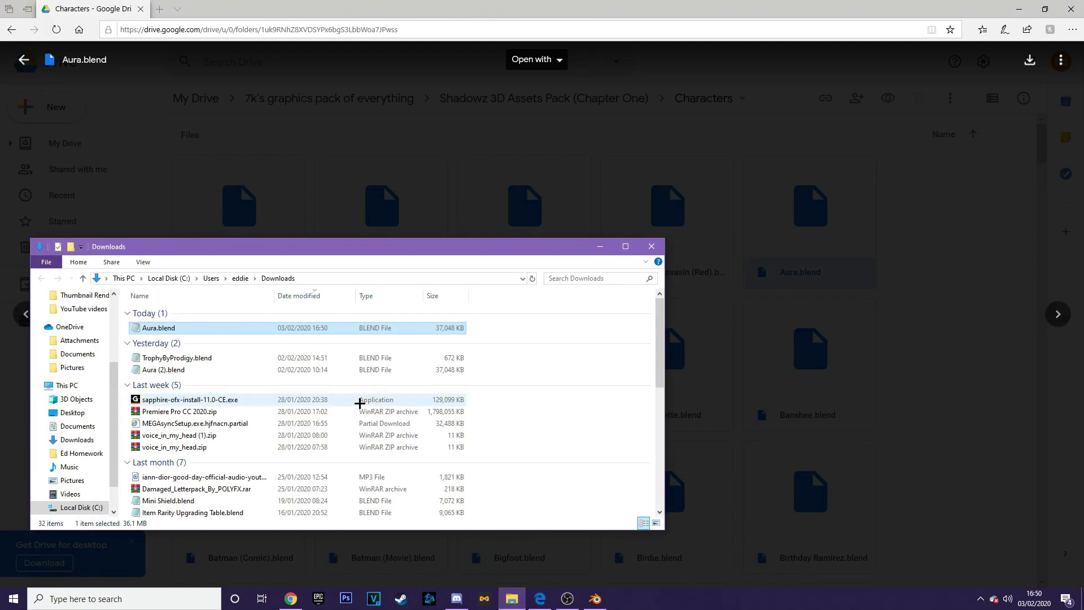
{"action": "scroll", "coordinate": [74, 389], "scroll_direction": "up", "scroll_amount": 2}
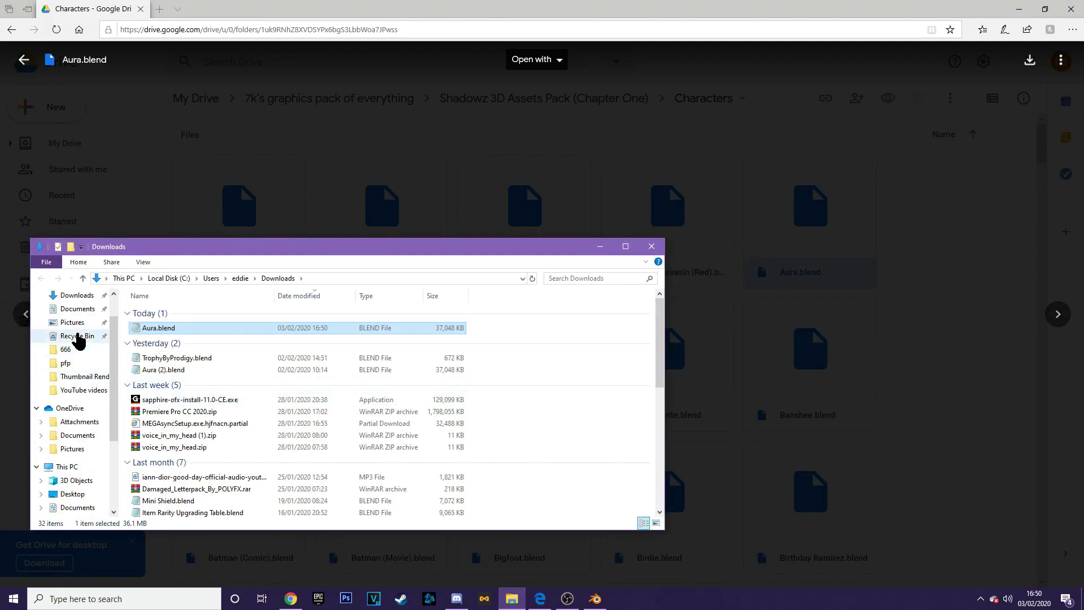
{"action": "scroll", "coordinate": [75, 391], "scroll_direction": "down", "scroll_amount": 3}
{"action": "left_click", "coordinate": [40, 462]}
{"action": "scroll", "coordinate": [82, 454], "scroll_direction": "down", "scroll_amount": 3}
{"action": "scroll", "coordinate": [82, 453], "scroll_direction": "up", "scroll_amount": 2}
{"action": "left_click", "coordinate": [141, 330]}
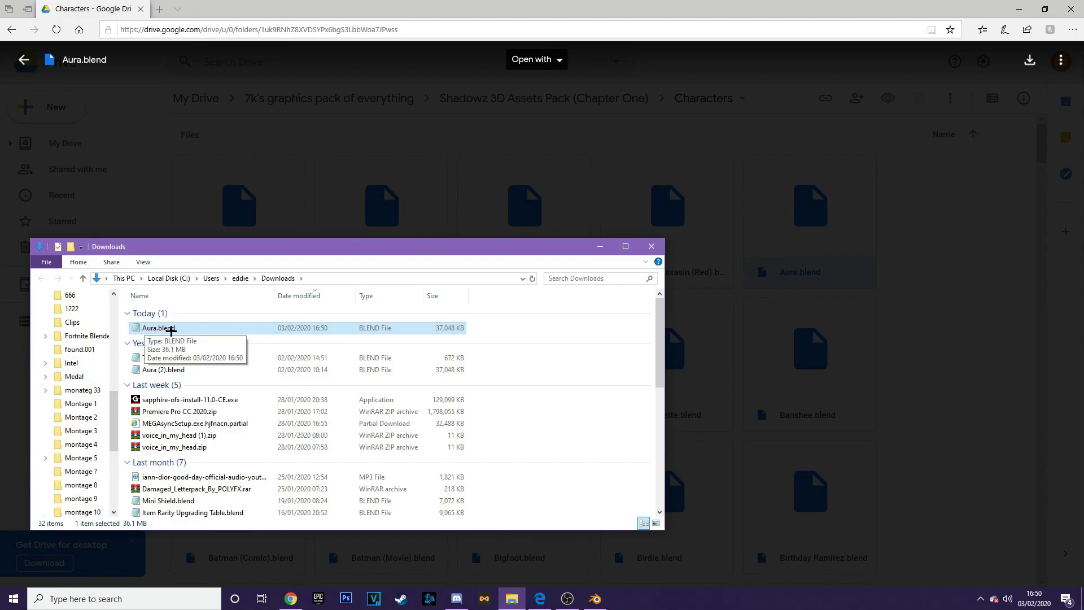
{"action": "left_click_drag", "start_coordinate": [173, 330], "coordinate": [98, 337]}
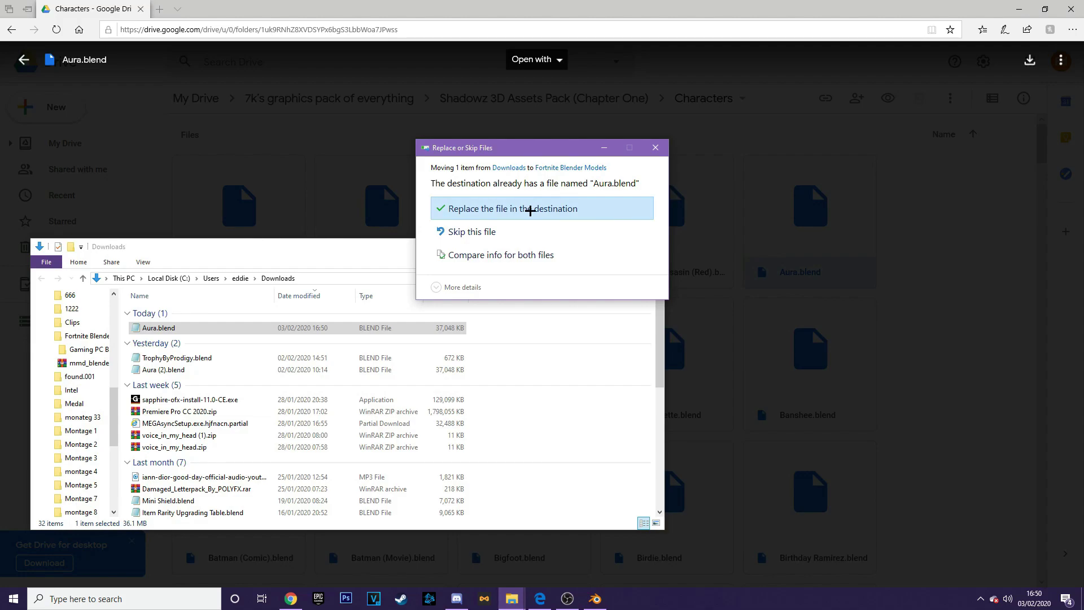
{"action": "left_click", "coordinate": [531, 210]}
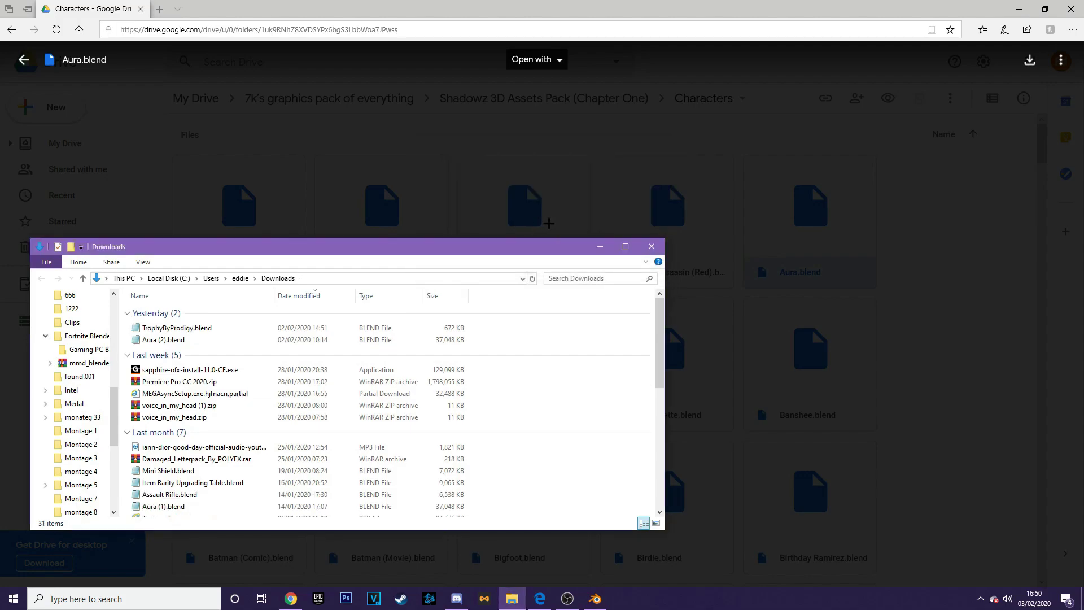
{"action": "left_click", "coordinate": [651, 246]}
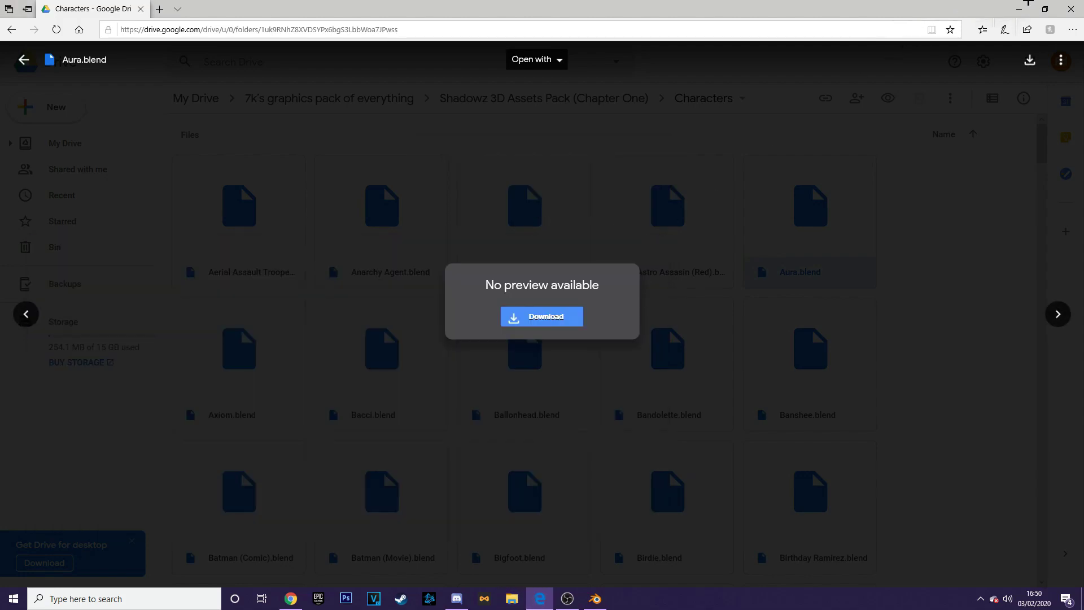
{"action": "left_click", "coordinate": [1071, 8]}
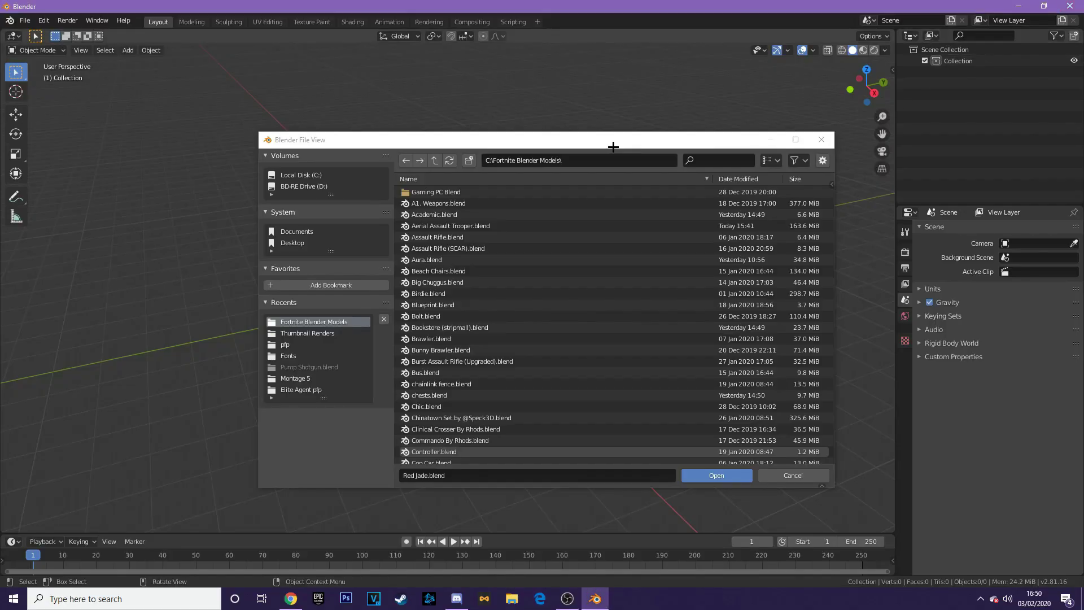
Dismiss the outdated file browser and open Aura.blend from Fortnite Blender Models without saving the current scene
{"action": "left_click", "coordinate": [817, 140]}
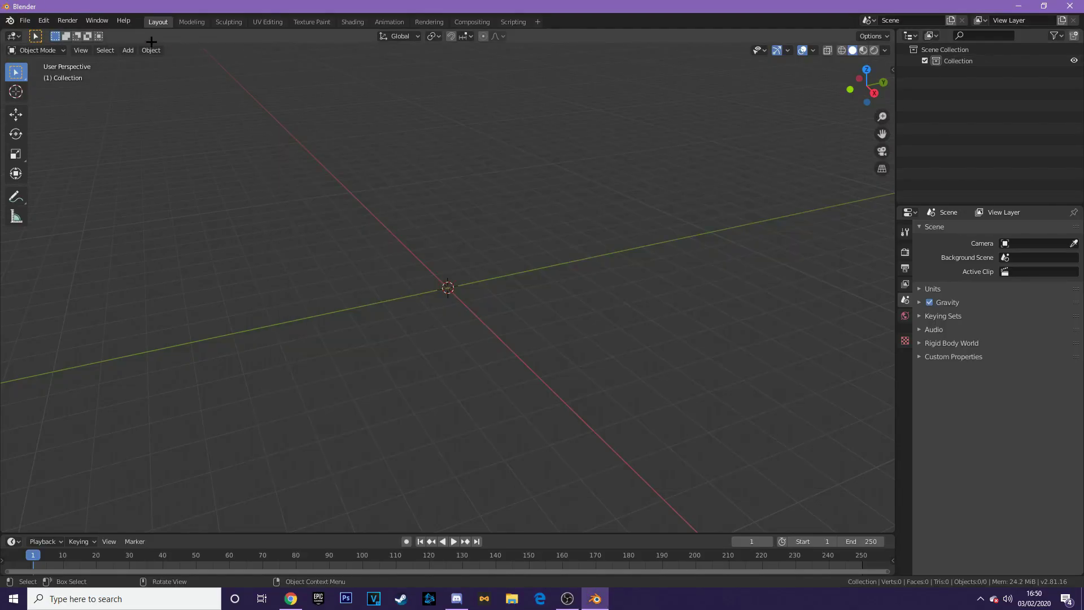
{"action": "left_click", "coordinate": [24, 20]}
{"action": "left_click", "coordinate": [138, 68]}
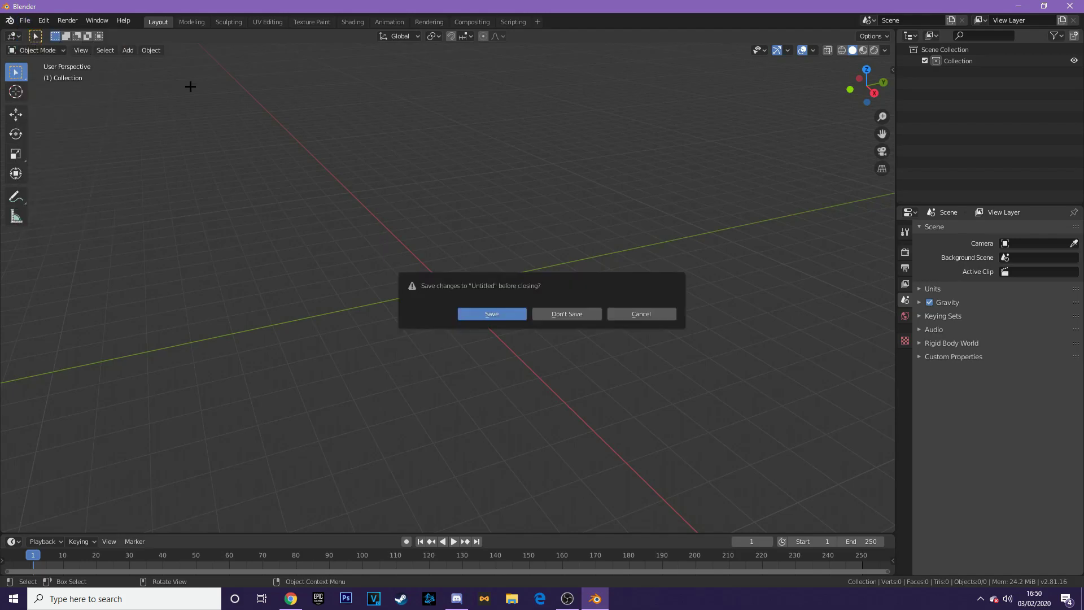
{"action": "left_click", "coordinate": [559, 314]}
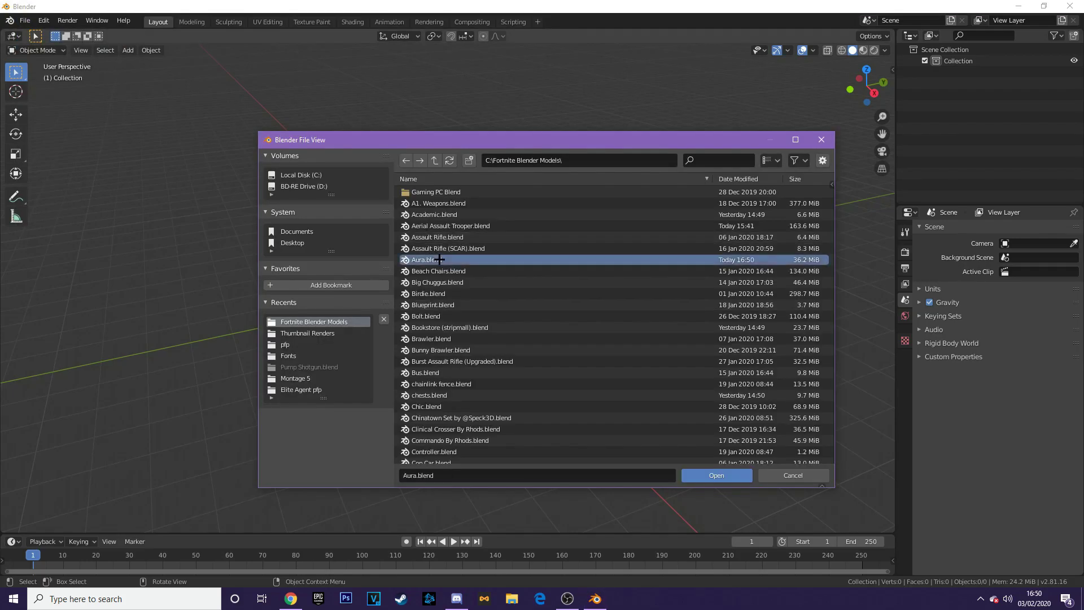
{"action": "double_click", "coordinate": [439, 260]}
Select the character's armature and switch it to Pose Mode
{"action": "middle_click_drag", "start_coordinate": [553, 264], "coordinate": [441, 304]}
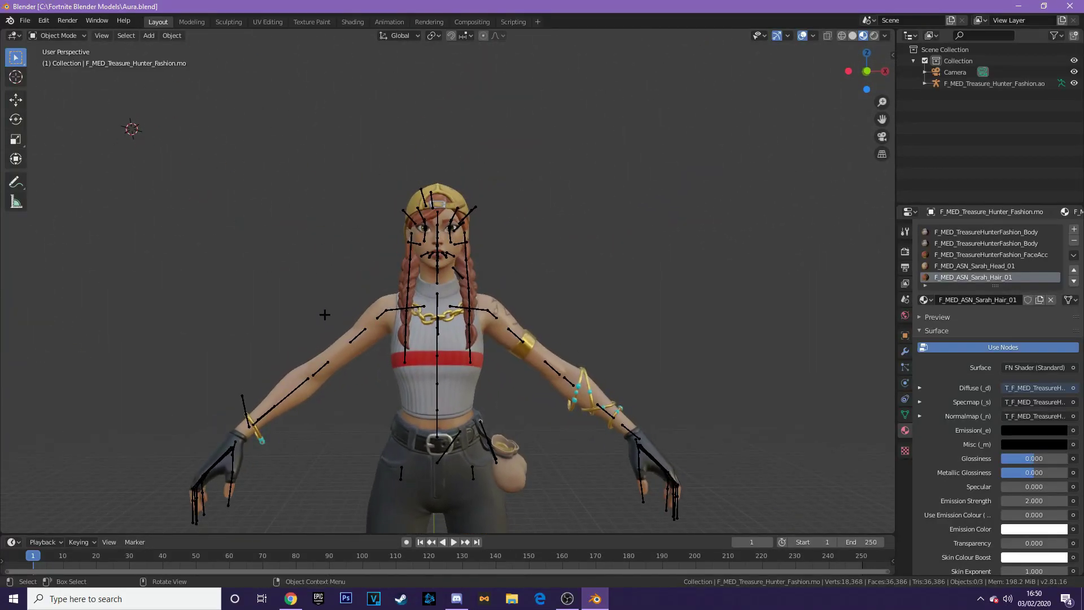
{"action": "left_click", "coordinate": [382, 313]}
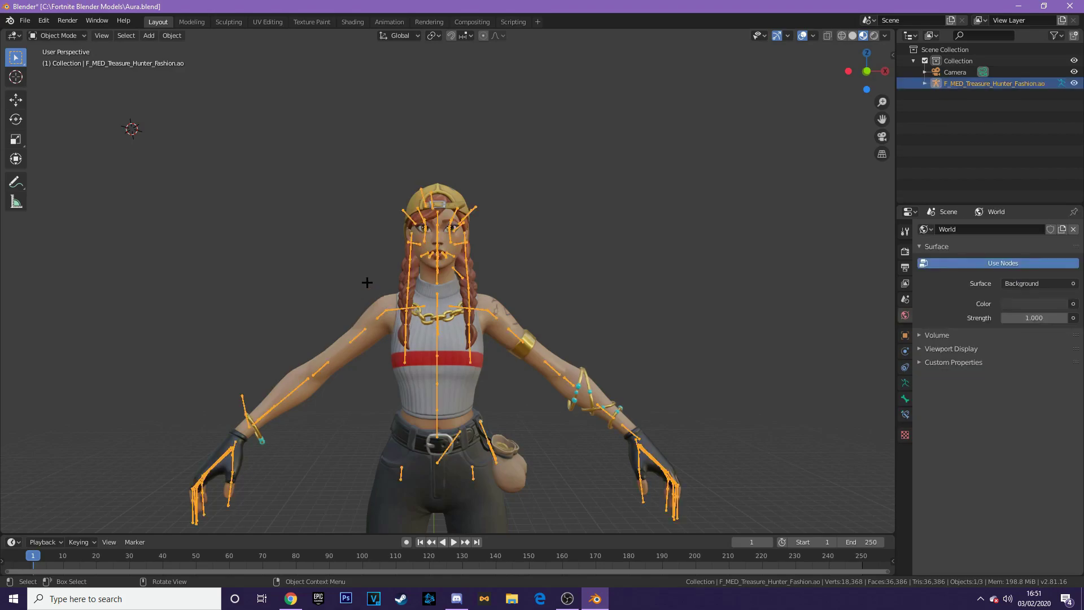
{"action": "left_click", "coordinate": [75, 39]}
{"action": "left_click", "coordinate": [71, 74]}
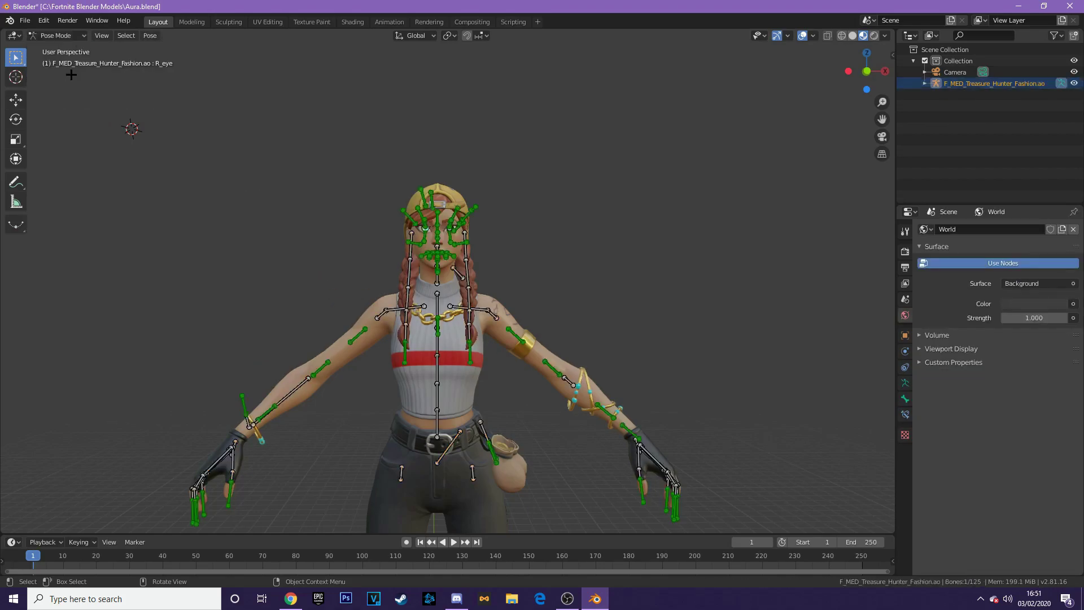
Rotate the upperarm_l and upperarm_r bones so both arms lower toward the character's sides
{"action": "middle_click_drag", "start_coordinate": [169, 169], "coordinate": [537, 340]}
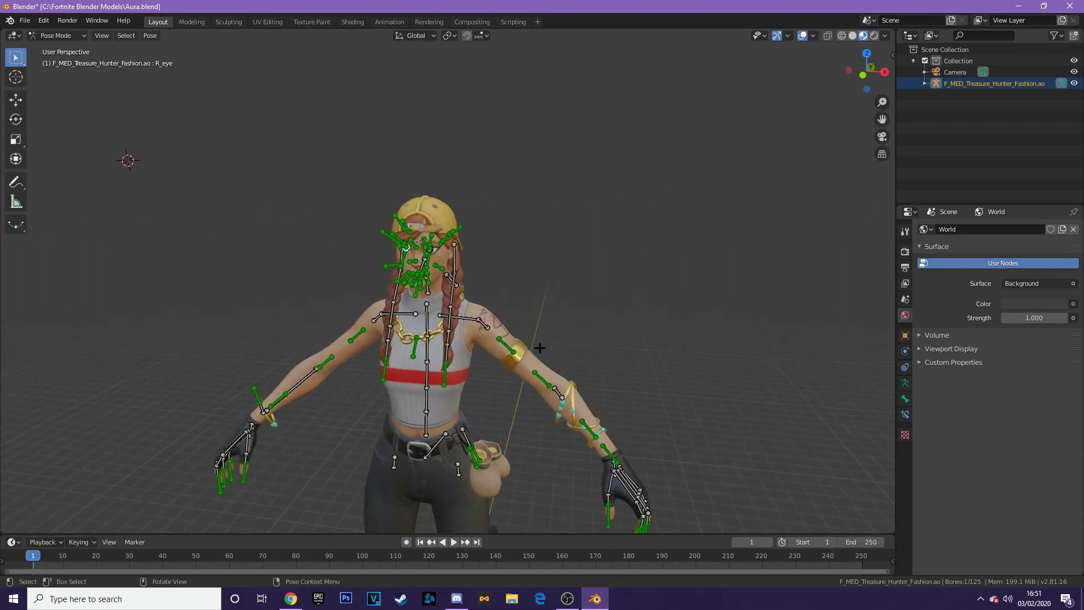
{"action": "left_click", "coordinate": [481, 324]}
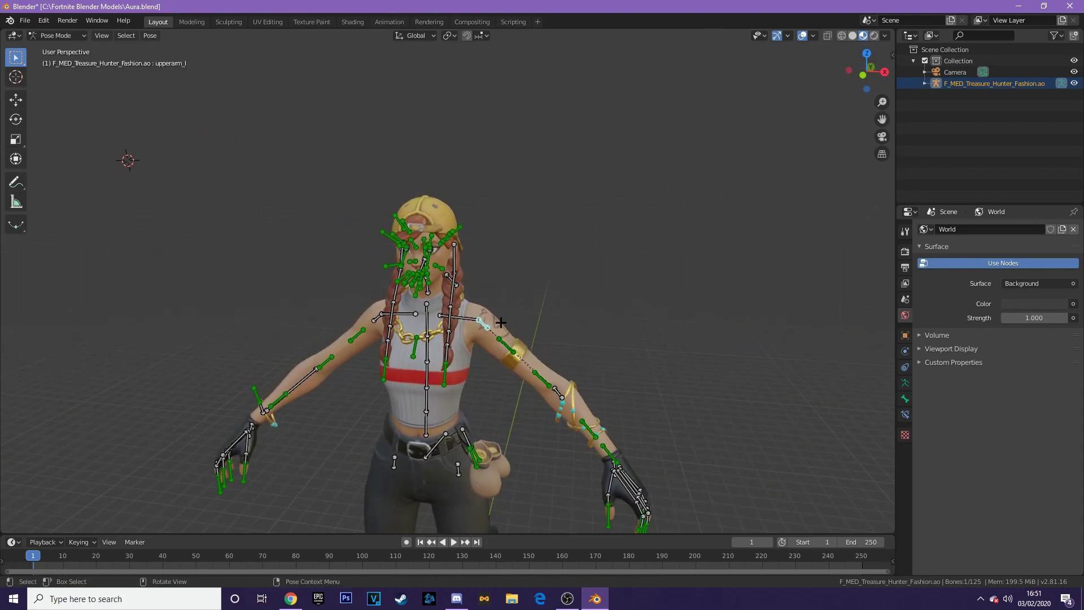
{"action": "left_click", "coordinate": [16, 120]}
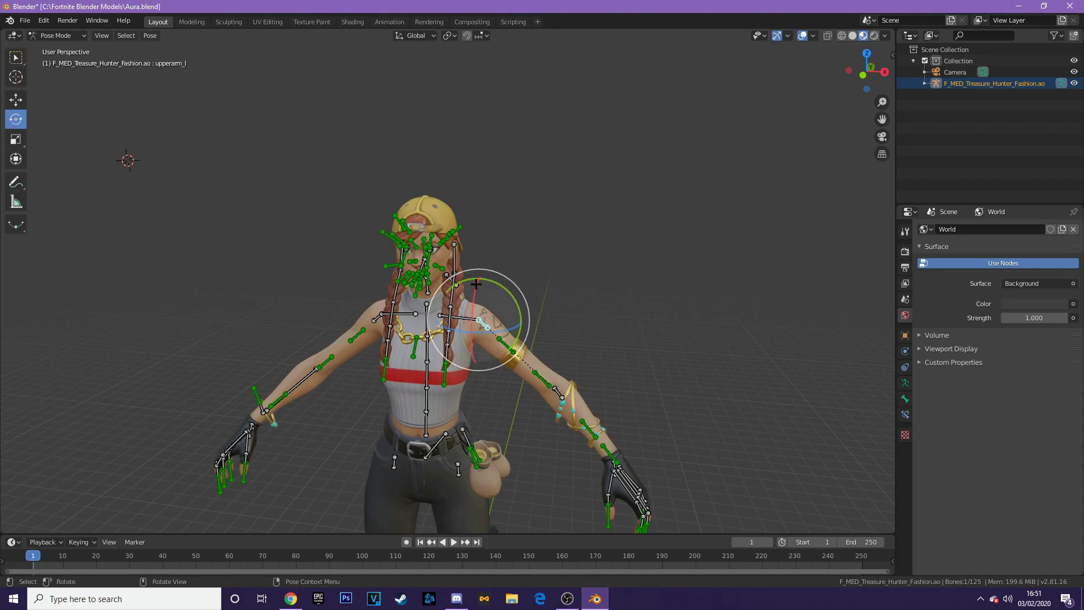
{"action": "left_click_drag", "start_coordinate": [489, 282], "coordinate": [507, 300]}
{"action": "left_click", "coordinate": [375, 315]}
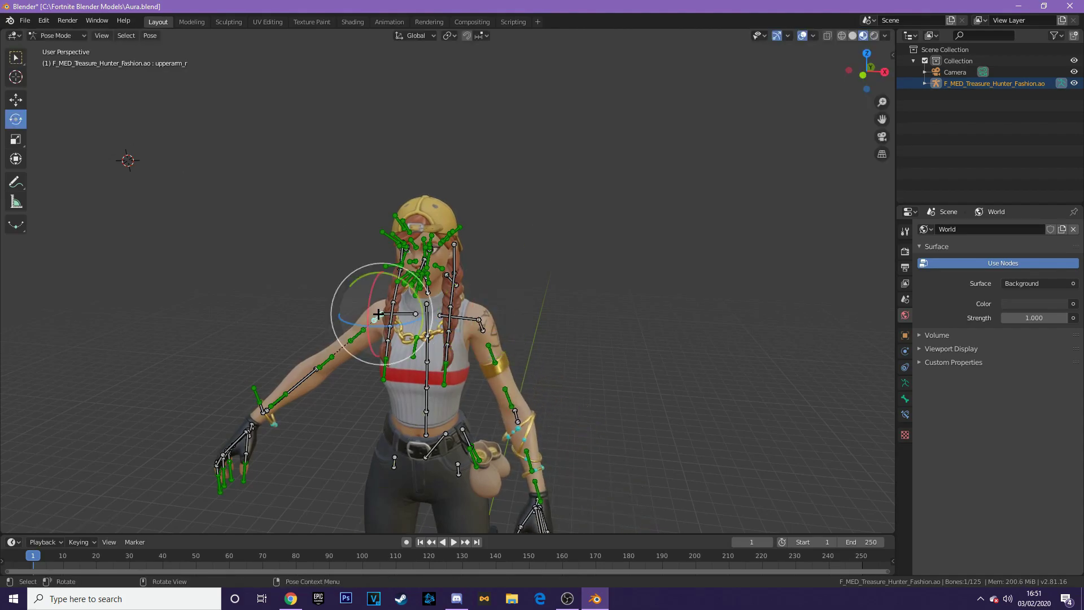
{"action": "left_click_drag", "start_coordinate": [361, 281], "coordinate": [358, 305]}
Rotate the spine_01 bone at the waist slightly around the Z axis
{"action": "mouse_move", "coordinate": [559, 299]}
{"action": "middle_mouse_down"}
{"action": "mouse_move", "coordinate": [590, 301]}
{"action": "mouse_move", "coordinate": [563, 292]}
{"action": "middle_mouse_up"}
{"action": "left_click", "coordinate": [428, 424]}
{"action": "middle_click_drag", "start_coordinate": [428, 424], "coordinate": [419, 406]}
{"action": "key", "text": "r"}
{"action": "key", "text": "z"}
{"action": "key", "text": "Return"}
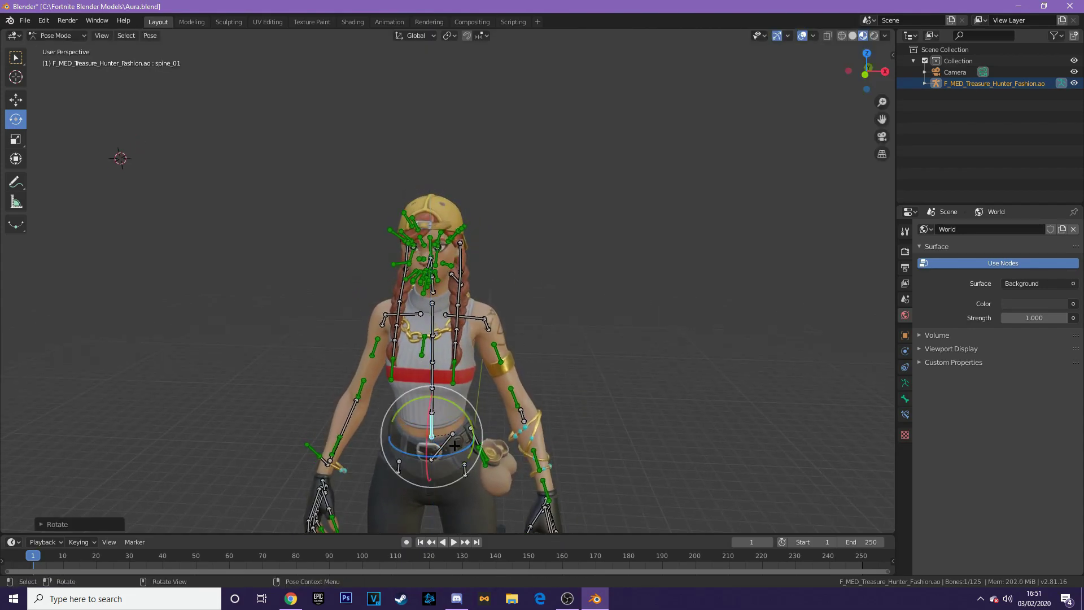
Rotate the spine bone directly above spine_01 slightly around the Z axis
{"action": "left_click", "coordinate": [550, 385]}
{"action": "left_click", "coordinate": [433, 402]}
{"action": "key", "text": "r"}
{"action": "key", "text": "z"}
{"action": "key", "text": "Return"}
Rotate the spine_03 bone to adjust the upper torso's pose, and return the armature to Object Mode
{"action": "left_click", "coordinate": [581, 401]}
{"action": "left_click", "coordinate": [434, 387]}
{"action": "key", "text": "r"}
{"action": "key", "text": "r"}
{"action": "key", "text": "Return"}
{"action": "left_click", "coordinate": [468, 380]}
{"action": "left_click", "coordinate": [433, 381]}
{"action": "left_click_drag", "start_coordinate": [445, 402], "coordinate": [449, 403]}
{"action": "middle_click_drag", "start_coordinate": [655, 293], "coordinate": [690, 266]}
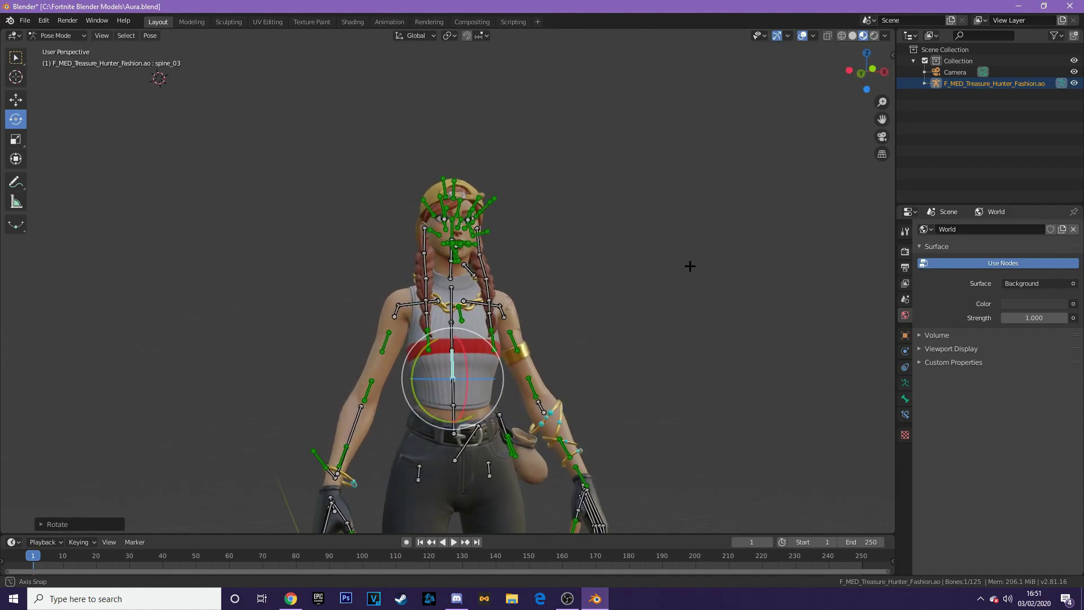
{"action": "left_click", "coordinate": [56, 35]}
{"action": "left_click", "coordinate": [62, 47]}
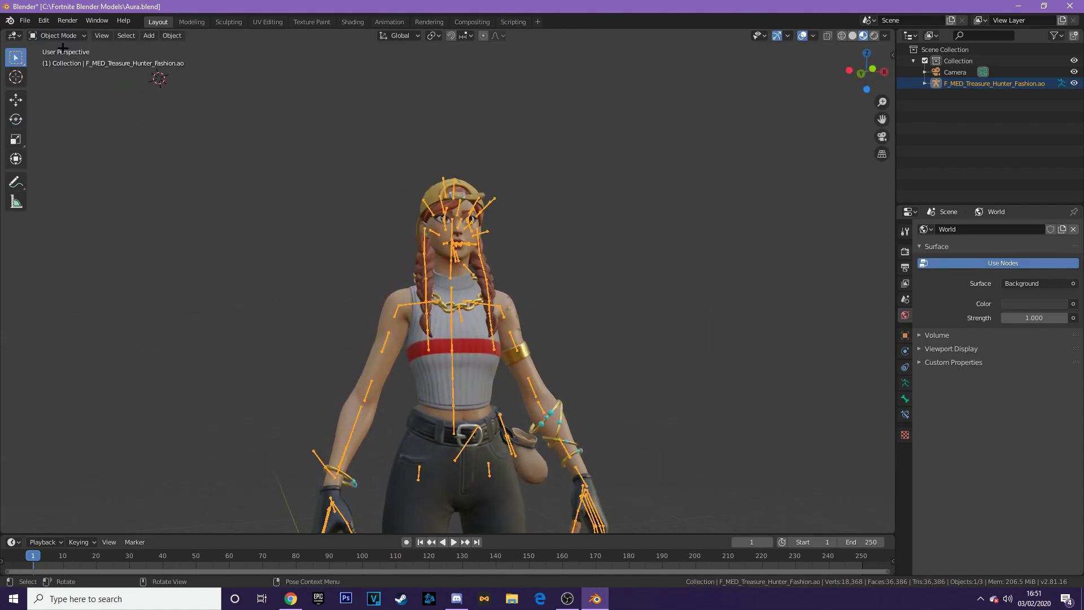
Try to append the SK_Shotgun_Combat.md mesh from Pump Shotgun (Upgraded) (1).blend in the Fortnite Blender Models folder
{"action": "left_click", "coordinate": [26, 21]}
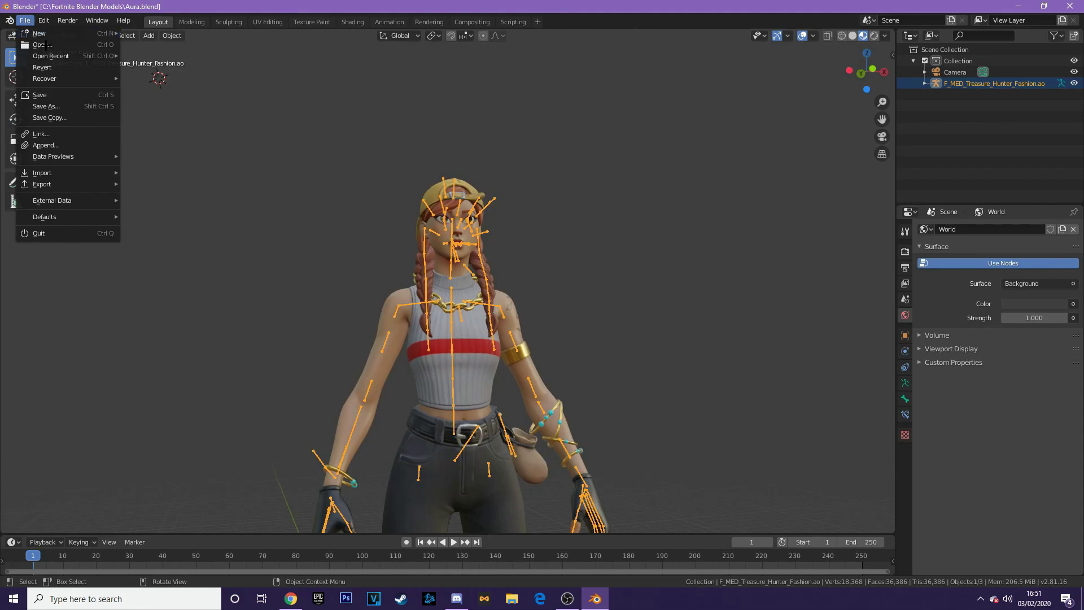
{"action": "left_click", "coordinate": [53, 145]}
{"action": "left_click", "coordinate": [714, 159]}
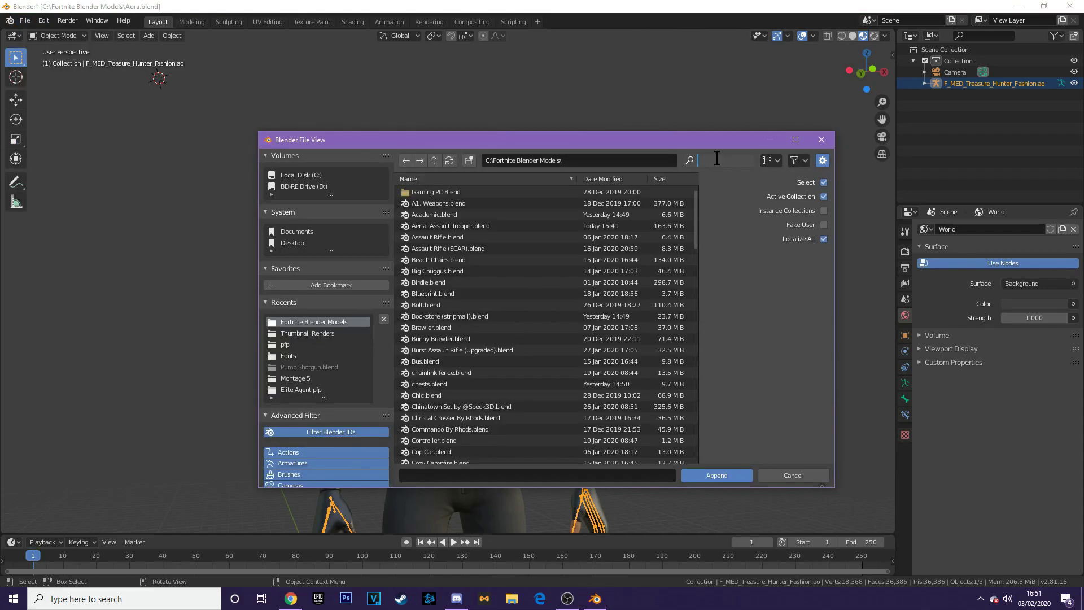
{"action": "type", "text": "pump"}
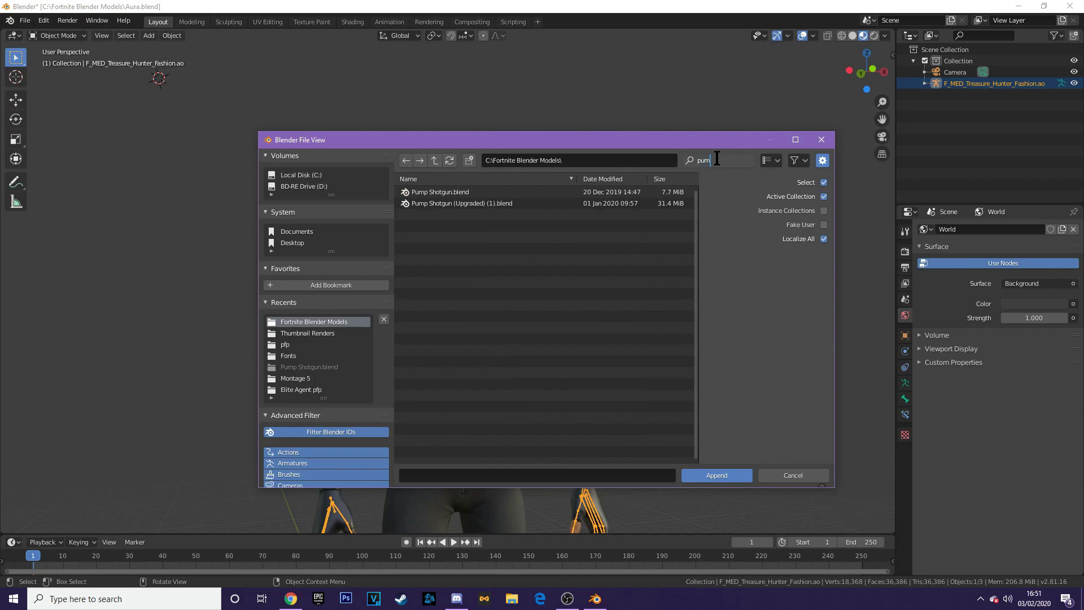
{"action": "left_click", "coordinate": [487, 203]}
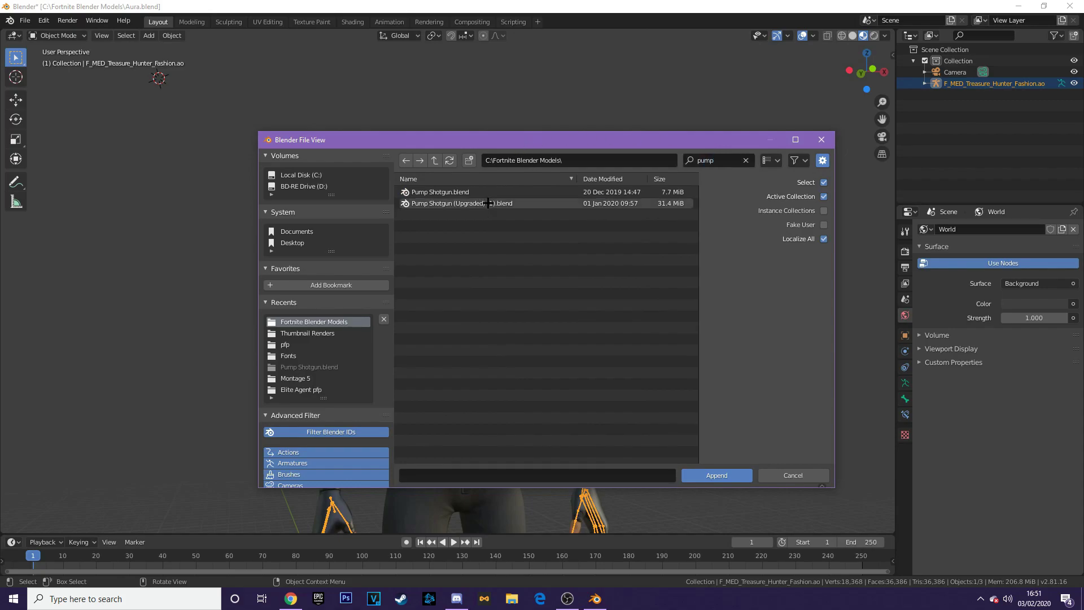
{"action": "double_click", "coordinate": [488, 203]}
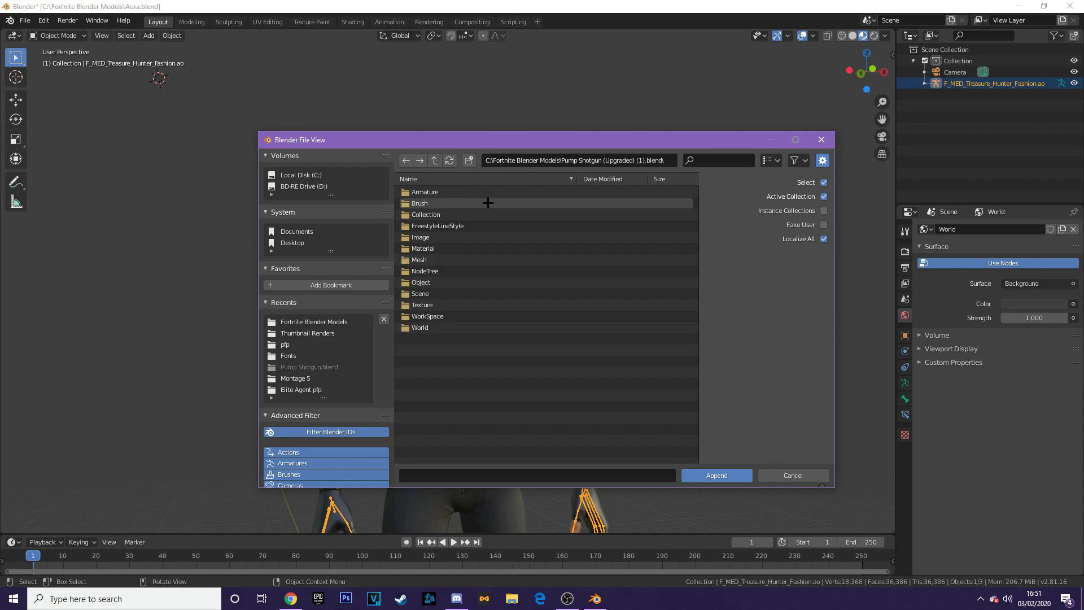
{"action": "double_click", "coordinate": [419, 258]}
{"action": "left_click_drag", "start_coordinate": [419, 257], "coordinate": [438, 171]}
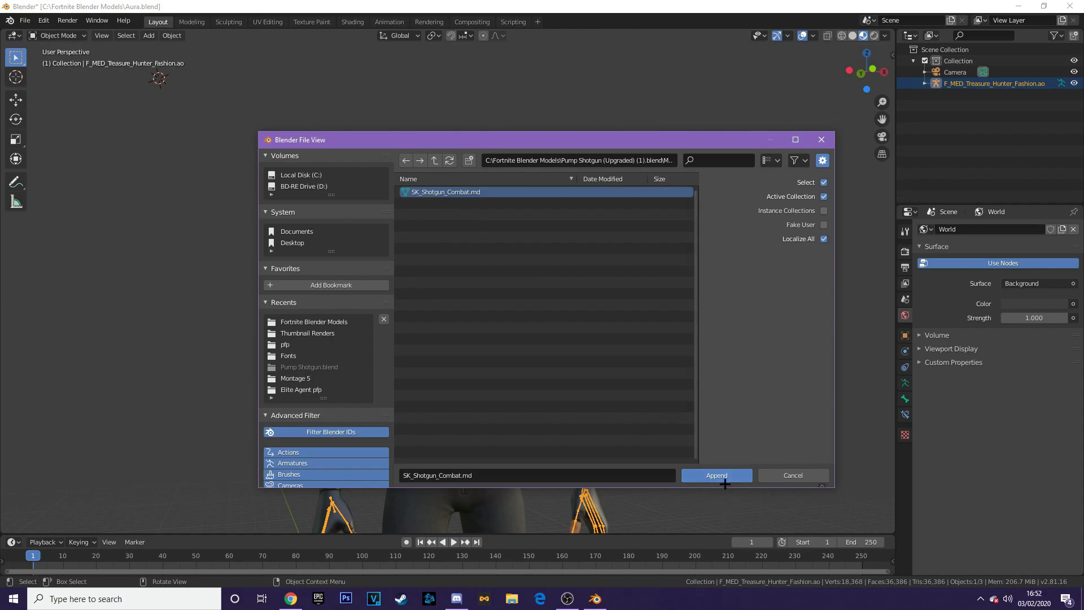
{"action": "left_click", "coordinate": [724, 475]}
{"action": "middle_click_drag", "start_coordinate": [692, 451], "coordinate": [659, 439]}
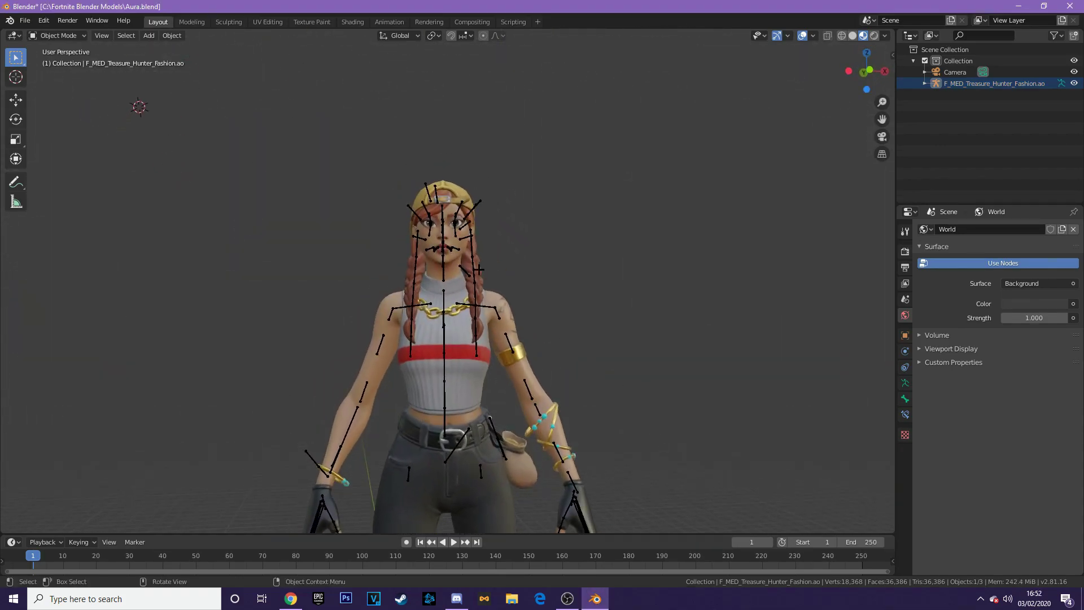
Append the objects SK_Shotgun_Combat.ao and SK_Shotgun_Combat.mo from Pump Shotgun (Upgraded) (1).blend
{"action": "left_click", "coordinate": [25, 21]}
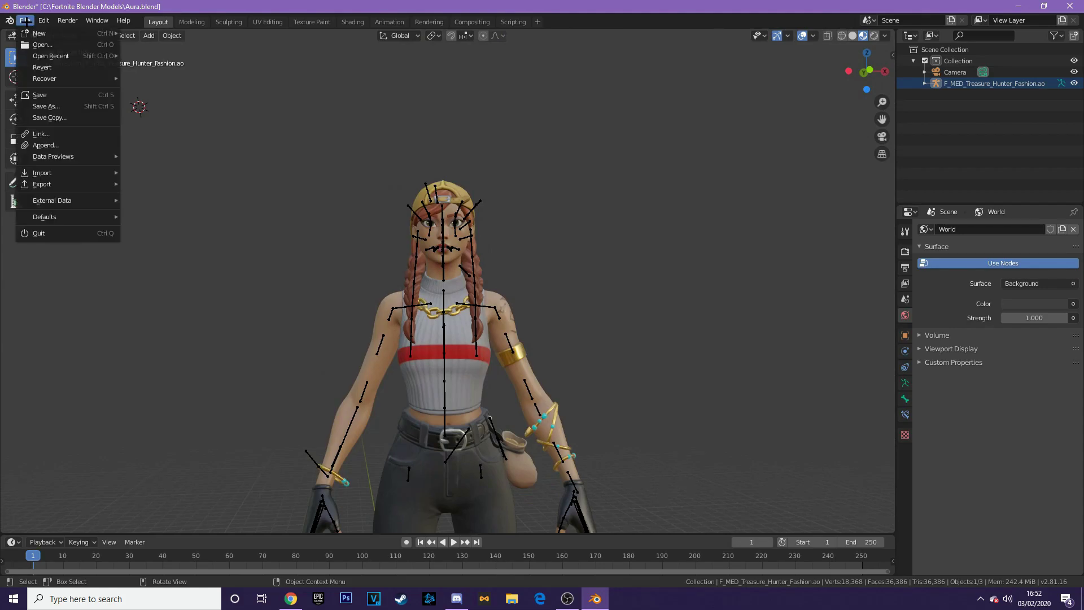
{"action": "left_click", "coordinate": [46, 145]}
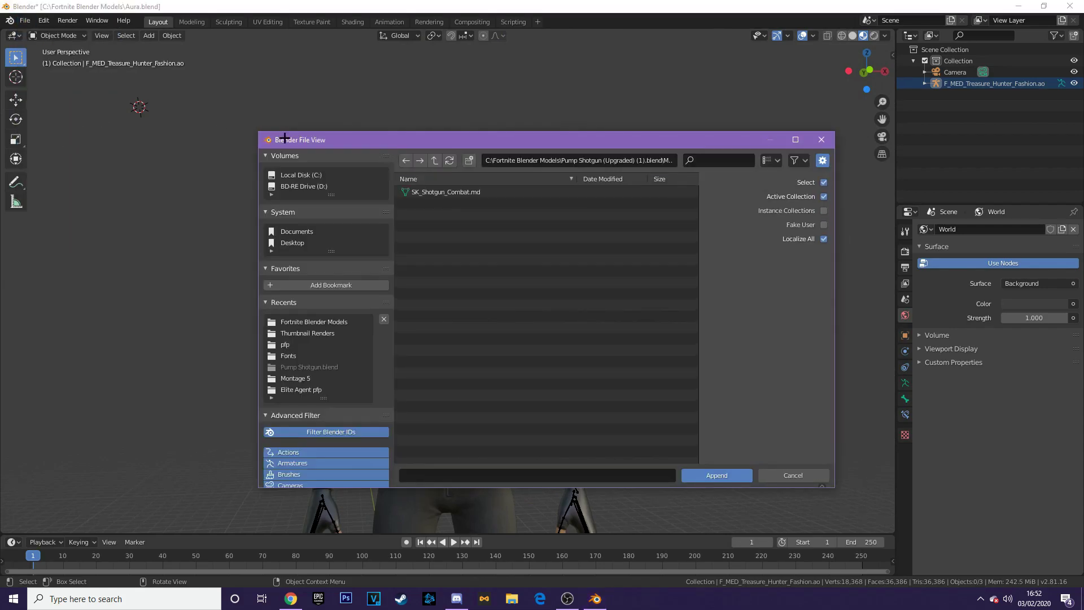
{"action": "left_click", "coordinate": [434, 161]}
{"action": "double_click", "coordinate": [429, 282]}
{"action": "left_click_drag", "start_coordinate": [433, 269], "coordinate": [452, 175]}
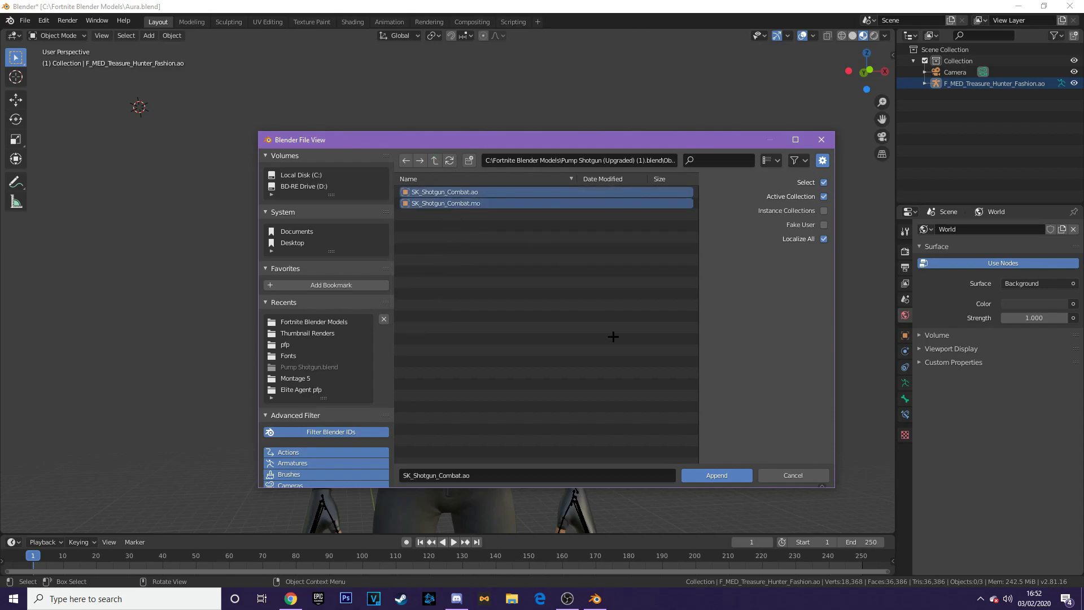
{"action": "left_click", "coordinate": [715, 473]}
{"action": "scroll", "coordinate": [702, 463], "scroll_direction": "down", "scroll_amount": 6}
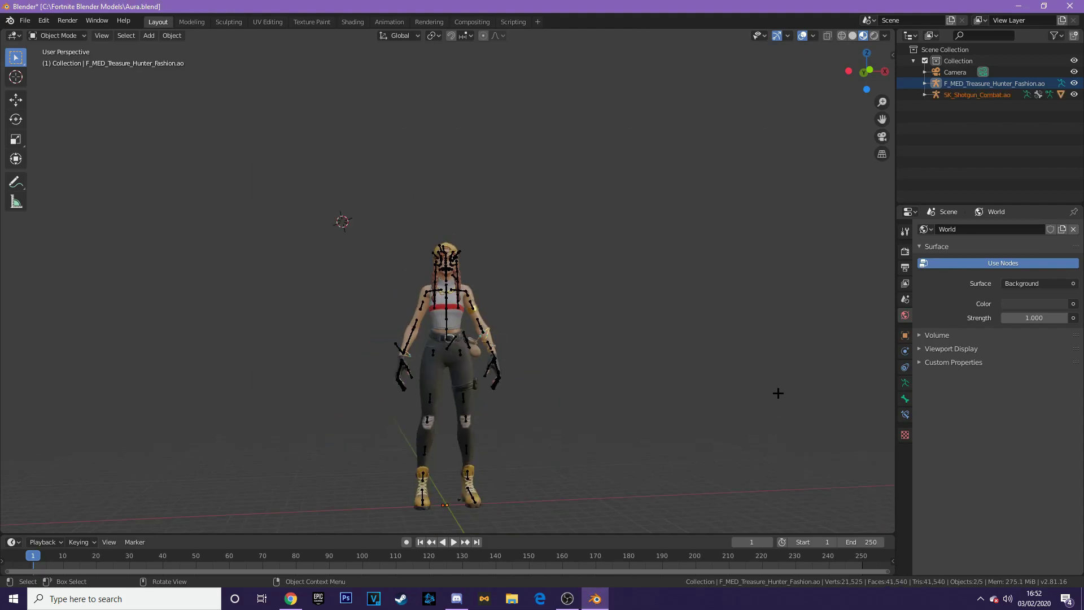
Scale the tiny shotgun up uniformly until its size is in proportion to the character
{"action": "left_click", "coordinate": [16, 139]}
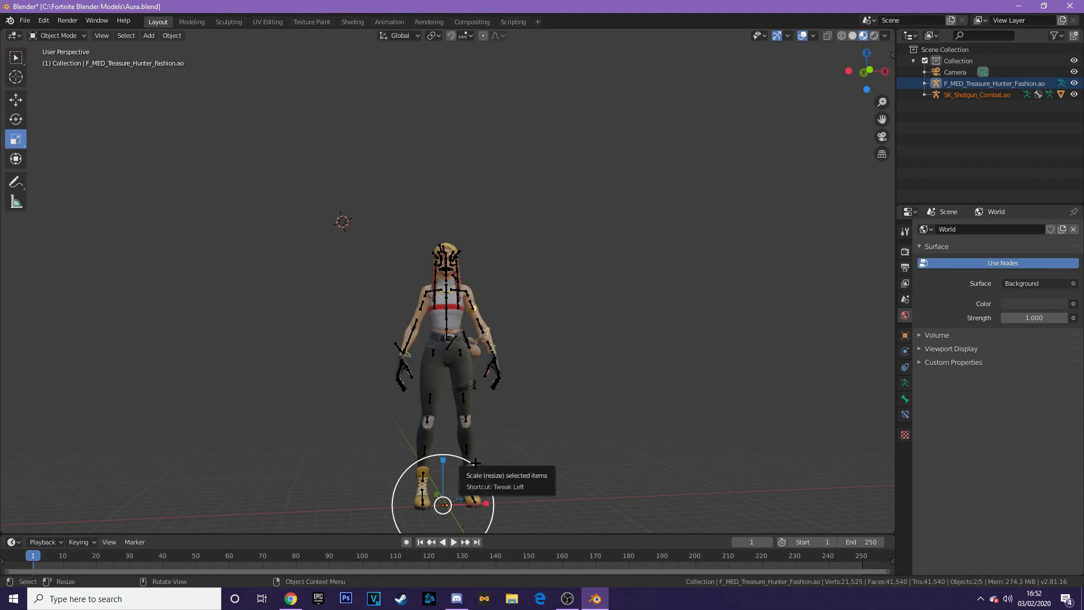
{"action": "left_click_drag", "start_coordinate": [475, 463], "coordinate": [827, 53]}
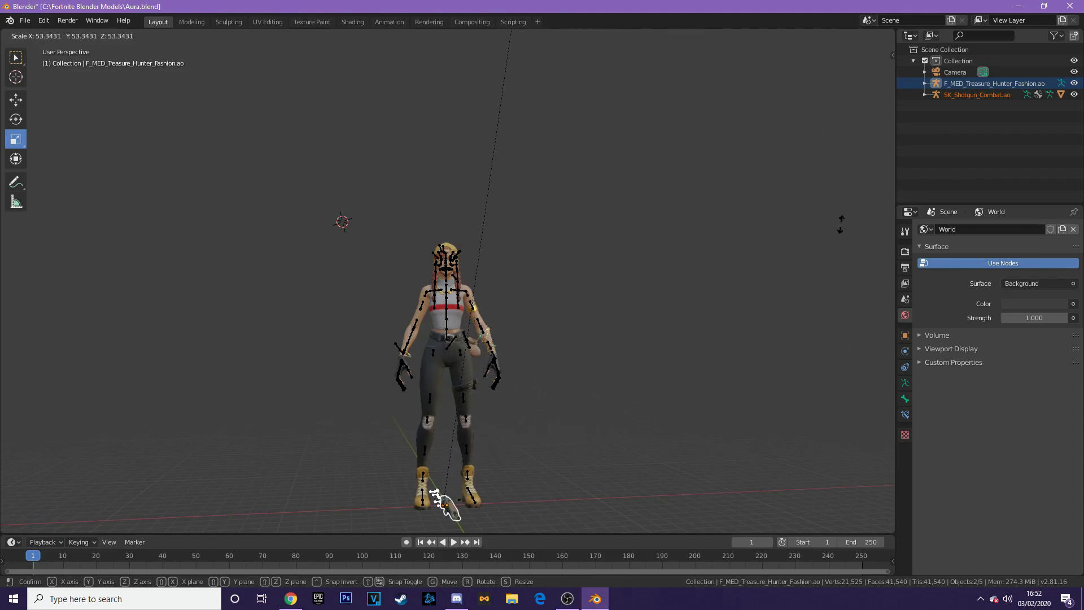
{"action": "left_click", "coordinate": [807, 387]}
{"action": "middle_click_drag", "start_coordinate": [779, 396], "coordinate": [591, 456]}
{"action": "key", "text": "s"}
{"action": "left_click", "coordinate": [525, 460]}
Rotate the shotgun about the vertical axis so it points sideways across the character's feet
{"action": "left_click", "coordinate": [15, 120]}
{"action": "middle_click_drag", "start_coordinate": [215, 240], "coordinate": [224, 277]}
{"action": "left_click_drag", "start_coordinate": [458, 487], "coordinate": [418, 477]}
{"action": "middle_click_drag", "start_coordinate": [418, 477], "coordinate": [297, 380]}
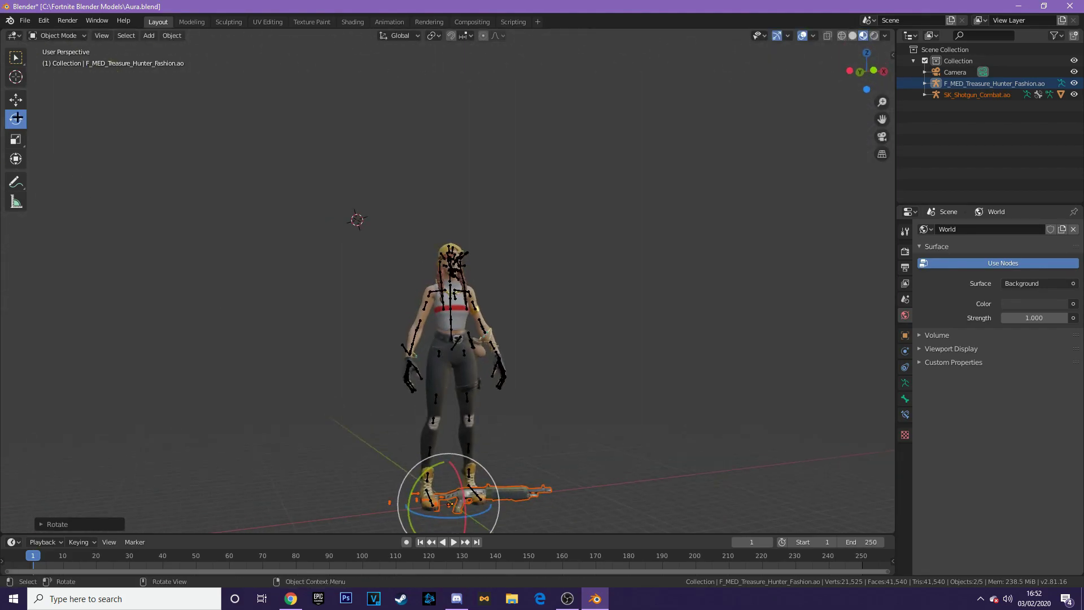
Raise the shotgun to hip height in front of the character and enlarge it slightly
{"action": "left_click_drag", "start_coordinate": [448, 456], "coordinate": [448, 353]}
{"action": "middle_click_drag", "start_coordinate": [448, 353], "coordinate": [302, 354]}
{"action": "left_click_drag", "start_coordinate": [451, 343], "coordinate": [420, 346]}
{"action": "middle_click_drag", "start_coordinate": [420, 346], "coordinate": [502, 327]}
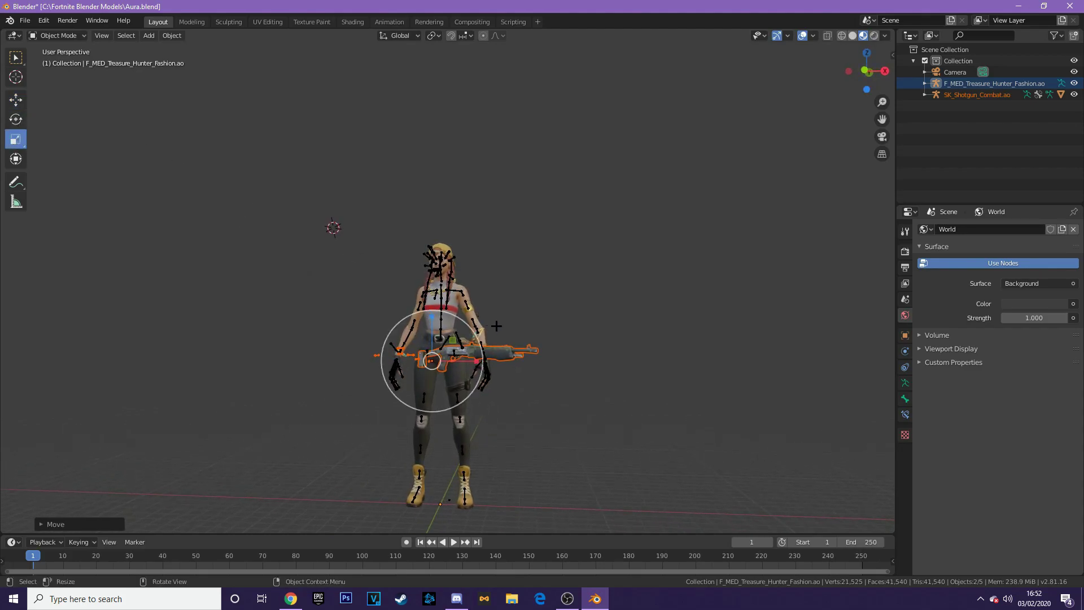
{"action": "left_click_drag", "start_coordinate": [478, 331], "coordinate": [485, 322]}
{"action": "scroll", "coordinate": [507, 319], "scroll_direction": "up", "scroll_amount": 5}
{"action": "middle_click_drag", "start_coordinate": [507, 319], "coordinate": [340, 336]}
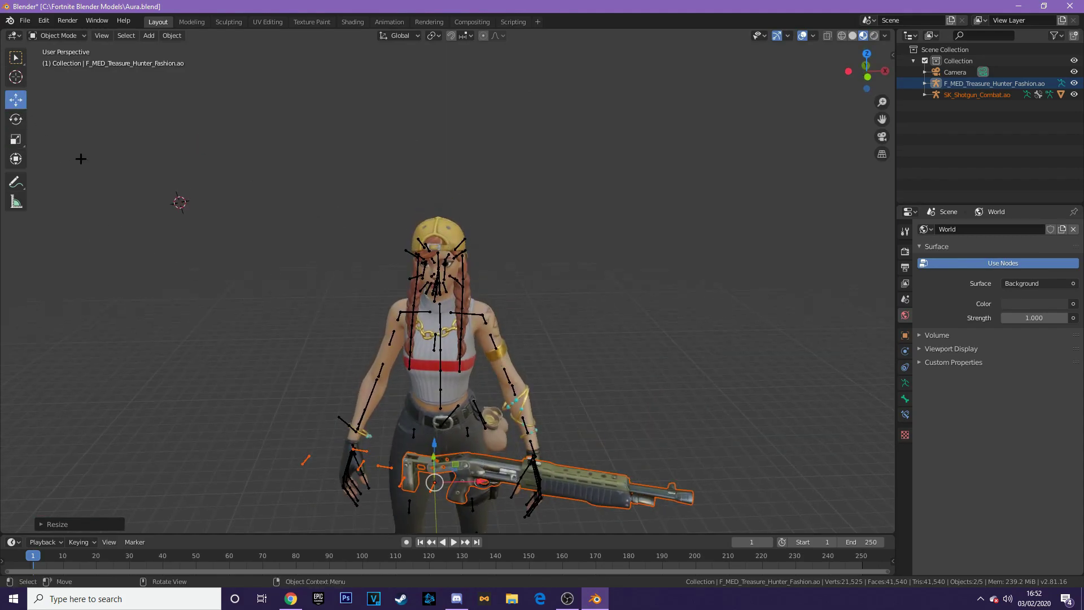
Move the shotgun toward the character's right side and up to waist level, with its stock beside the right forearm
{"action": "left_click_drag", "start_coordinate": [466, 486], "coordinate": [316, 446]}
{"action": "middle_click_drag", "start_coordinate": [316, 446], "coordinate": [383, 423]}
{"action": "left_click_drag", "start_coordinate": [386, 422], "coordinate": [386, 363]}
{"action": "middle_click_drag", "start_coordinate": [413, 416], "coordinate": [370, 439]}
{"action": "left_click_drag", "start_coordinate": [384, 428], "coordinate": [372, 424]}
{"action": "middle_click_drag", "start_coordinate": [381, 418], "coordinate": [346, 411]}
{"action": "left_click_drag", "start_coordinate": [367, 382], "coordinate": [367, 379]}
{"action": "middle_click_drag", "start_coordinate": [367, 379], "coordinate": [466, 368]}
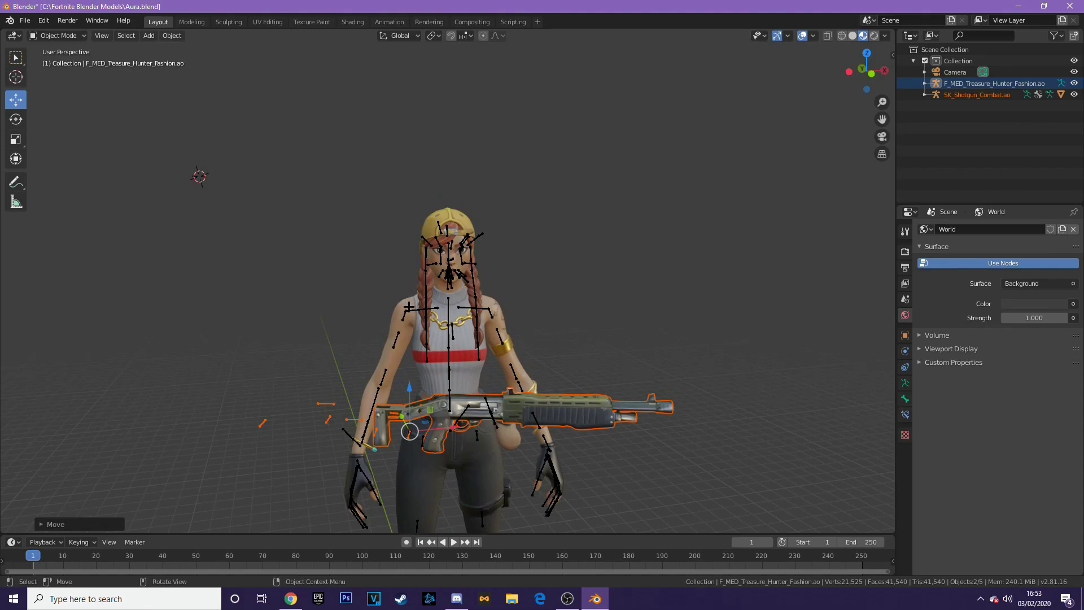
Put the character armature in Pose Mode, select the upperarm_r bone and set the transform orientation to Local
{"action": "left_click", "coordinate": [406, 317]}
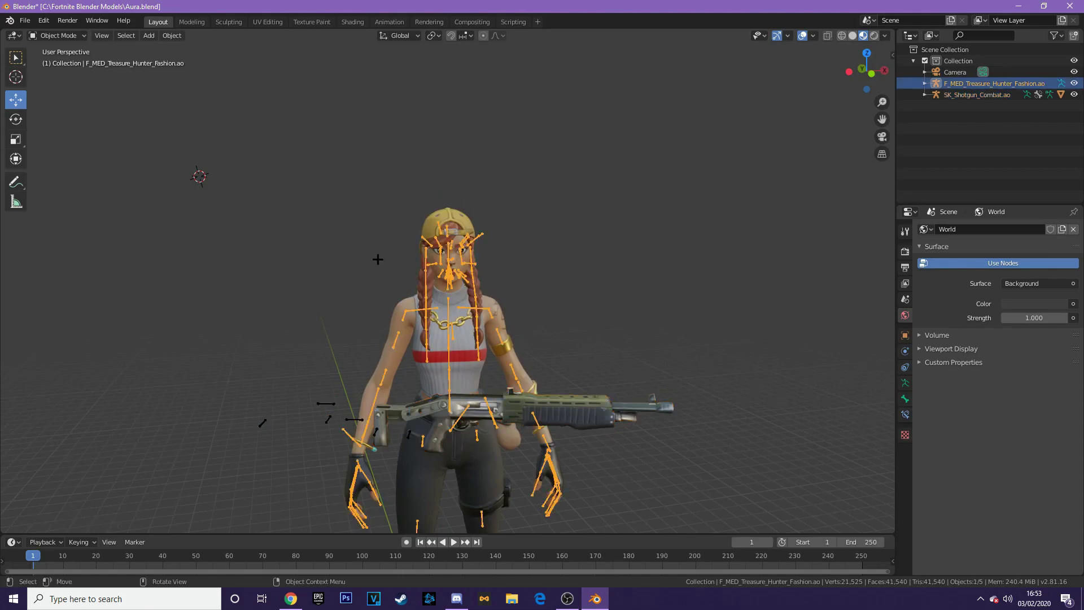
{"action": "left_click", "coordinate": [48, 35]}
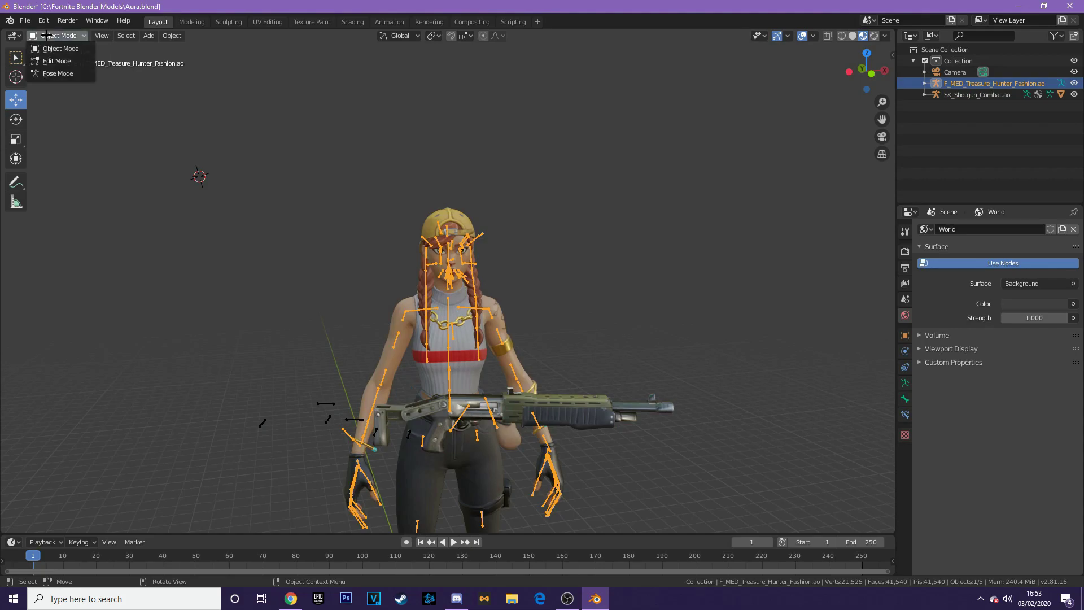
{"action": "left_click", "coordinate": [53, 74]}
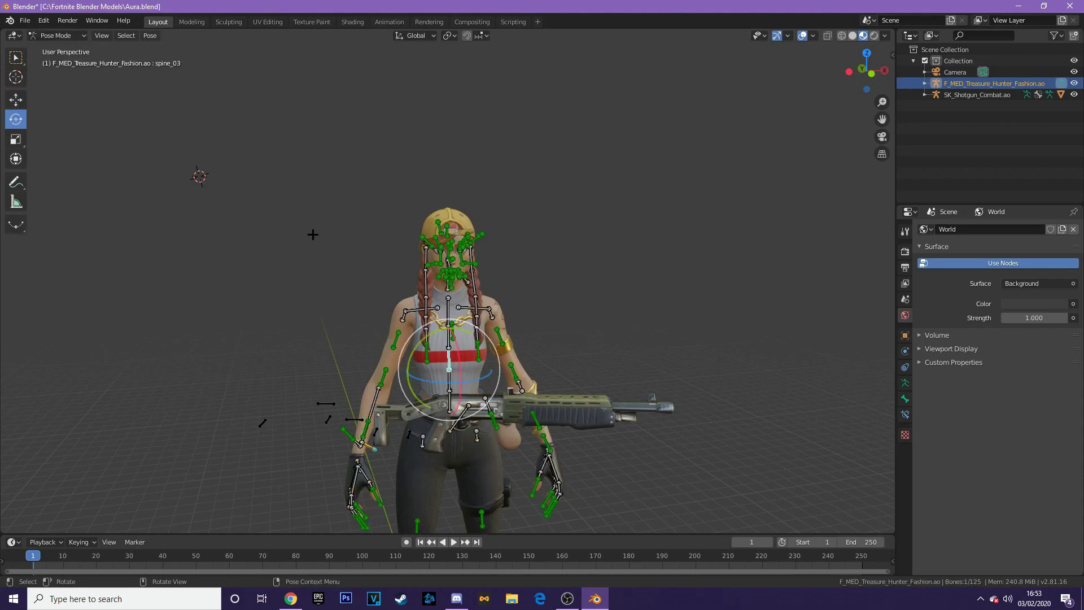
{"action": "left_click", "coordinate": [403, 316]}
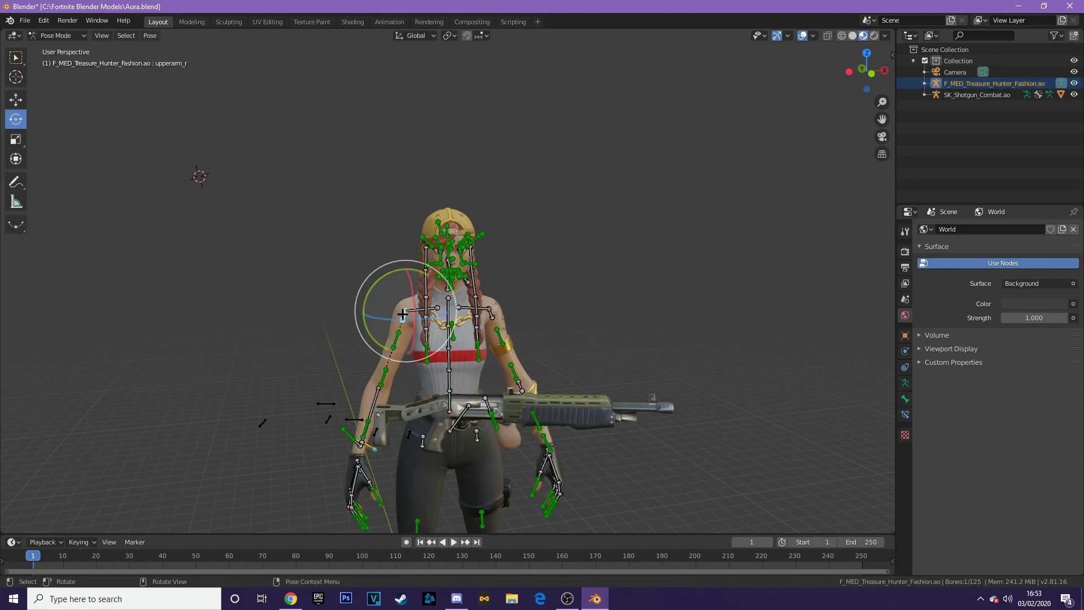
{"action": "left_click", "coordinate": [411, 36]}
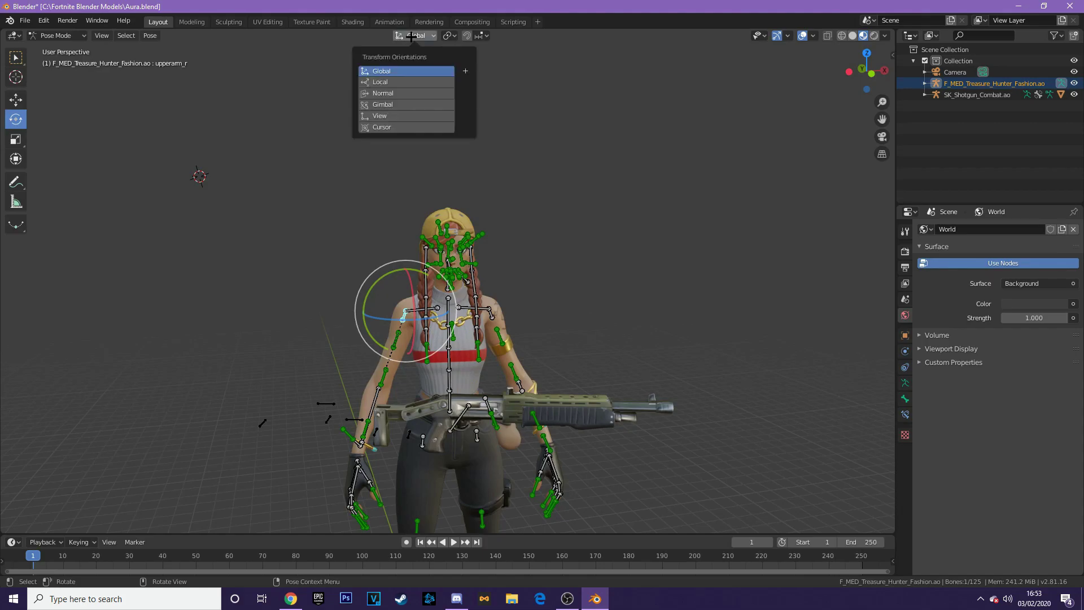
{"action": "left_click", "coordinate": [401, 80]}
Rotate the upperarm_r bone around its local axes to position the right arm beside the shotgun
{"action": "middle_click_drag", "start_coordinate": [397, 232], "coordinate": [494, 301]}
{"action": "left_click_drag", "start_coordinate": [466, 315], "coordinate": [472, 277]}
{"action": "middle_click_drag", "start_coordinate": [472, 277], "coordinate": [410, 286]}
{"action": "scroll", "coordinate": [377, 279], "scroll_direction": "up", "scroll_amount": 1}
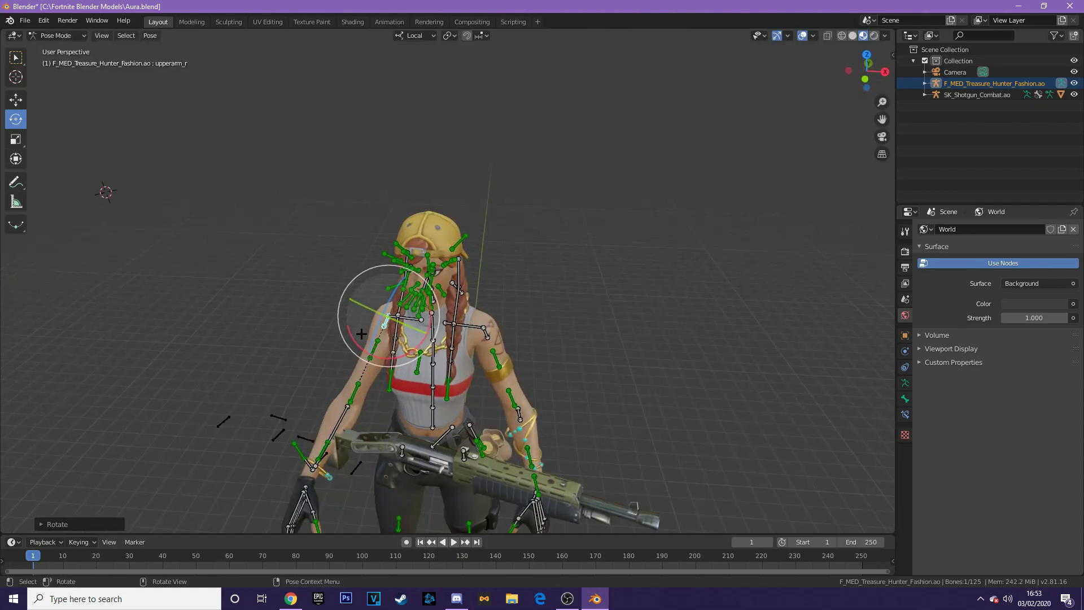
{"action": "left_click_drag", "start_coordinate": [353, 340], "coordinate": [362, 338]}
{"action": "middle_click_drag", "start_coordinate": [380, 339], "coordinate": [454, 327]}
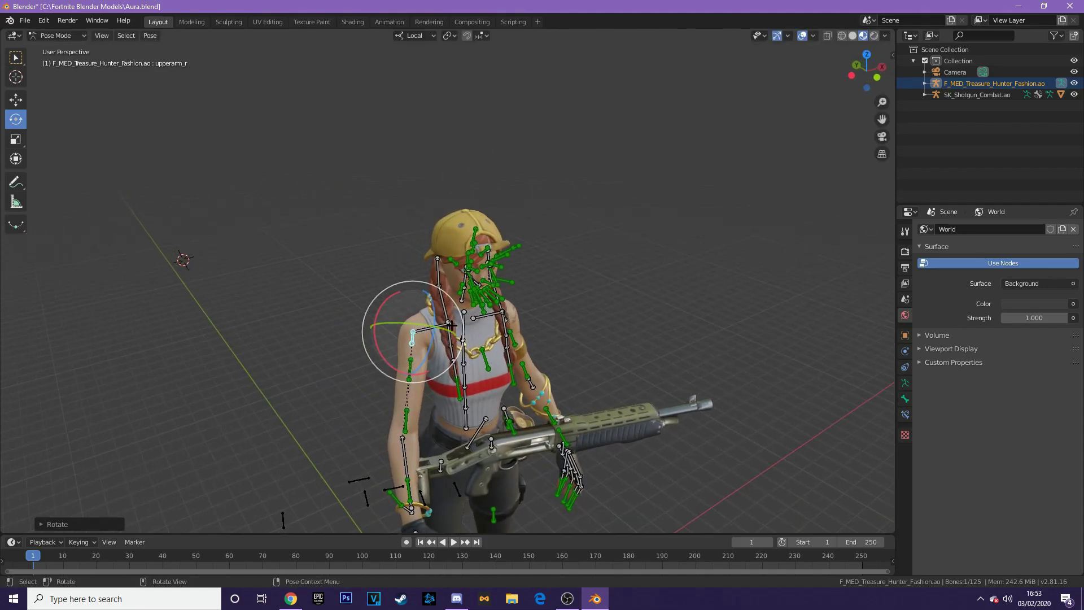
{"action": "left_click_drag", "start_coordinate": [419, 323], "coordinate": [436, 328]}
Rotate the lowerarm_r bone to bend the right elbow and bring the forearm up to the shotgun
{"action": "left_click", "coordinate": [405, 438]}
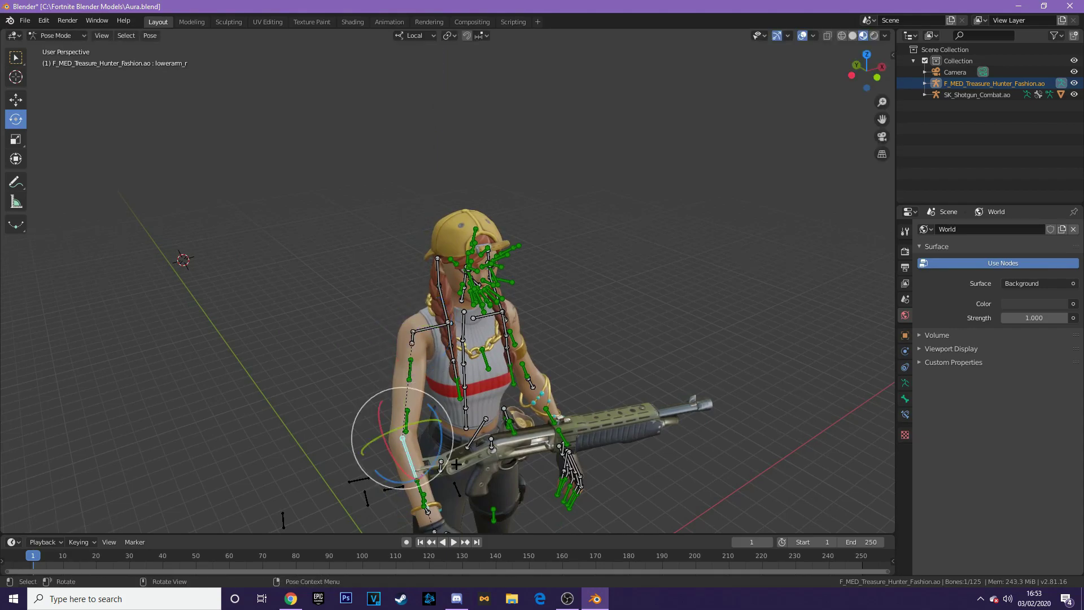
{"action": "left_click_drag", "start_coordinate": [434, 455], "coordinate": [464, 382]}
{"action": "middle_click_drag", "start_coordinate": [463, 383], "coordinate": [311, 362]}
{"action": "left_click_drag", "start_coordinate": [319, 355], "coordinate": [333, 363]}
{"action": "middle_click_drag", "start_coordinate": [333, 363], "coordinate": [361, 346]}
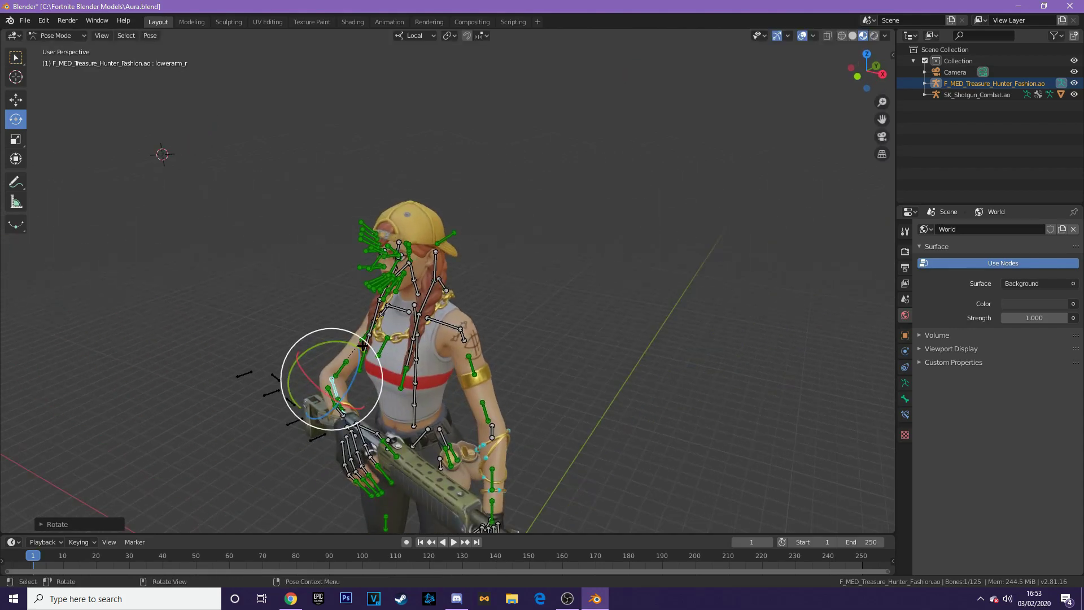
Return to Object Mode and rotate the shotgun mesh slightly to line it up with the right hand
{"action": "left_click", "coordinate": [58, 36]}
{"action": "left_click", "coordinate": [58, 50]}
{"action": "left_click", "coordinate": [316, 415]}
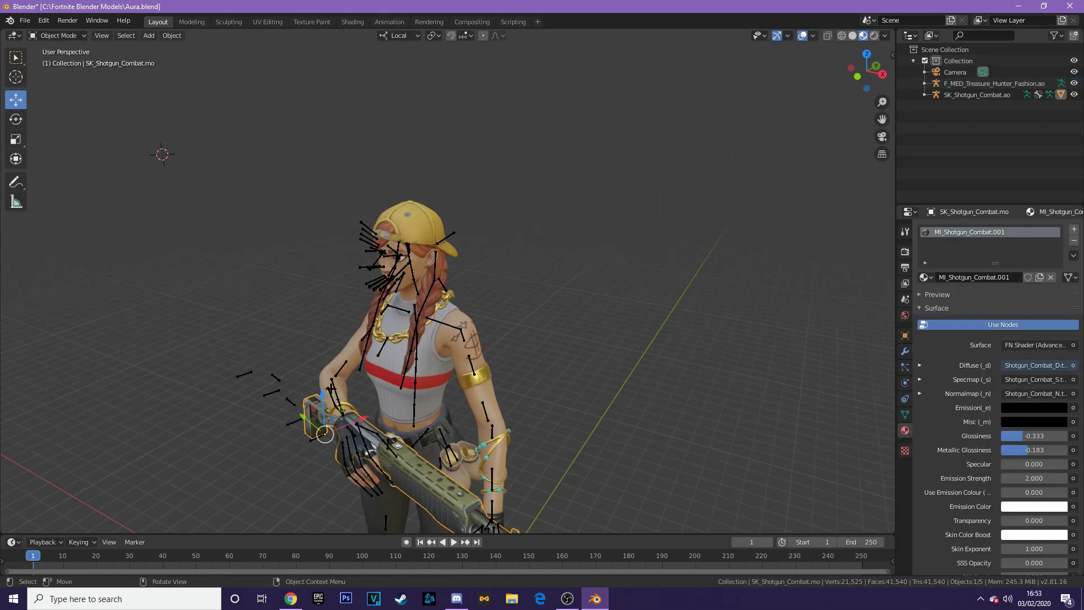
{"action": "left_click", "coordinate": [16, 119]}
{"action": "left_click_drag", "start_coordinate": [345, 441], "coordinate": [339, 415]}
Shift the shotgun slightly beside the right forearm and scale it up a little
{"action": "left_click", "coordinate": [16, 100]}
{"action": "middle_click_drag", "start_coordinate": [373, 384], "coordinate": [480, 344]}
{"action": "left_click_drag", "start_coordinate": [408, 440], "coordinate": [419, 441]}
{"action": "middle_click_drag", "start_coordinate": [419, 442], "coordinate": [463, 427]}
{"action": "left_click", "coordinate": [16, 139]}
{"action": "left_click_drag", "start_coordinate": [503, 429], "coordinate": [522, 424]}
{"action": "middle_click_drag", "start_coordinate": [522, 423], "coordinate": [646, 399]}
Put the character armature in Pose Mode and rotate the hand_r bone to align the right hand with the shotgun's grip
{"action": "left_click", "coordinate": [404, 314]}
{"action": "left_click", "coordinate": [59, 35]}
{"action": "left_click", "coordinate": [56, 72]}
{"action": "middle_click_drag", "start_coordinate": [429, 367], "coordinate": [353, 435]}
{"action": "left_click", "coordinate": [361, 438]}
{"action": "left_click_drag", "start_coordinate": [339, 459], "coordinate": [349, 441]}
{"action": "middle_click_drag", "start_coordinate": [367, 434], "coordinate": [526, 420]}
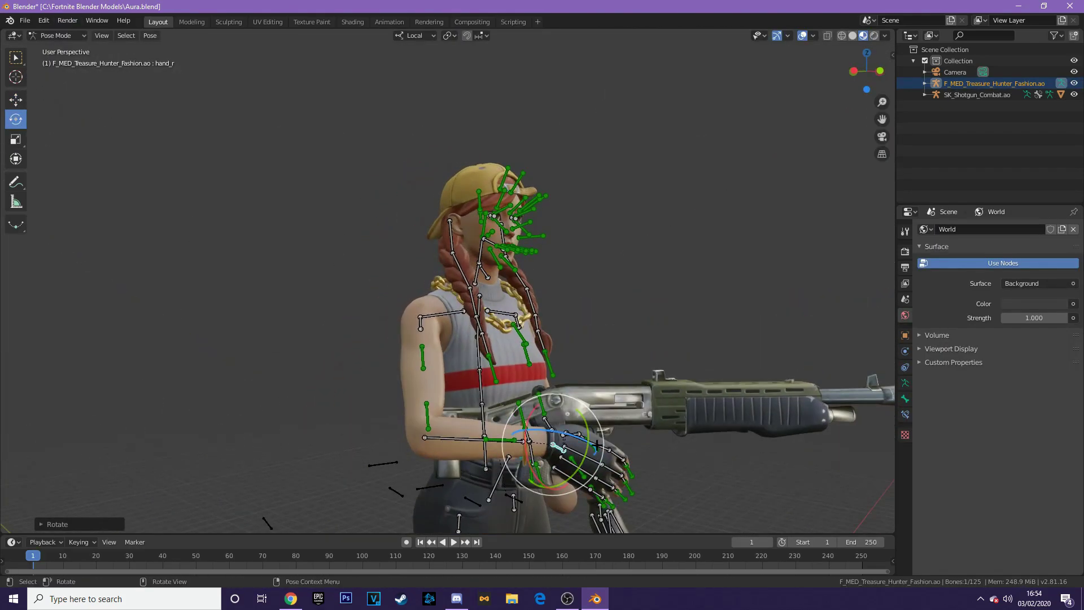
{"action": "scroll", "coordinate": [525, 421], "scroll_direction": "up", "scroll_amount": 5}
{"action": "middle_click_drag", "start_coordinate": [592, 480], "coordinate": [472, 248], "text": "shift"}
{"action": "left_click_drag", "start_coordinate": [502, 390], "coordinate": [511, 418]}
{"action": "middle_click_drag", "start_coordinate": [520, 395], "coordinate": [525, 370]}
Rotate the upperarm_r and lowerarm_r bones slightly to bring the right hand closer to the shotgun's grip
{"action": "left_click", "coordinate": [174, 114]}
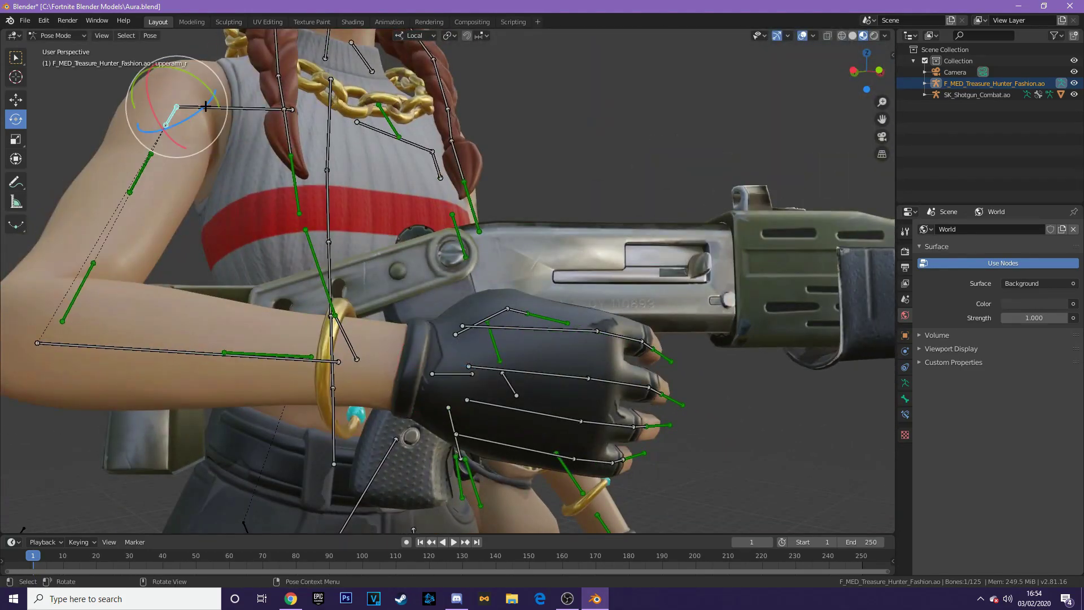
{"action": "left_click_drag", "start_coordinate": [206, 104], "coordinate": [210, 115]}
{"action": "scroll", "coordinate": [239, 320], "scroll_direction": "down", "scroll_amount": 2}
{"action": "left_click", "coordinate": [239, 322]}
{"action": "left_click_drag", "start_coordinate": [220, 333], "coordinate": [219, 322]}
{"action": "middle_click_drag", "start_coordinate": [234, 324], "coordinate": [213, 323]}
Return to Object Mode and move the shotgun mesh slightly forward so its trigger sits near the right index finger
{"action": "middle_click_drag", "start_coordinate": [472, 342], "coordinate": [331, 165]}
{"action": "scroll", "coordinate": [329, 339], "scroll_direction": "up", "scroll_amount": 4}
{"action": "left_click", "coordinate": [42, 33]}
{"action": "left_click", "coordinate": [54, 48]}
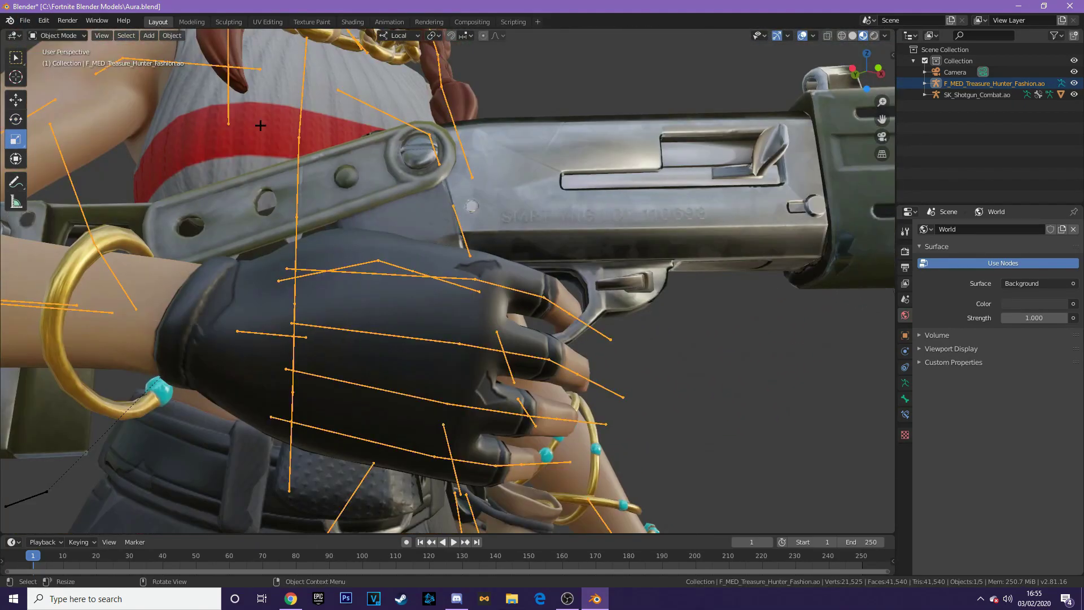
{"action": "left_click", "coordinate": [499, 185]}
{"action": "scroll", "coordinate": [498, 188], "scroll_direction": "down", "scroll_amount": 3}
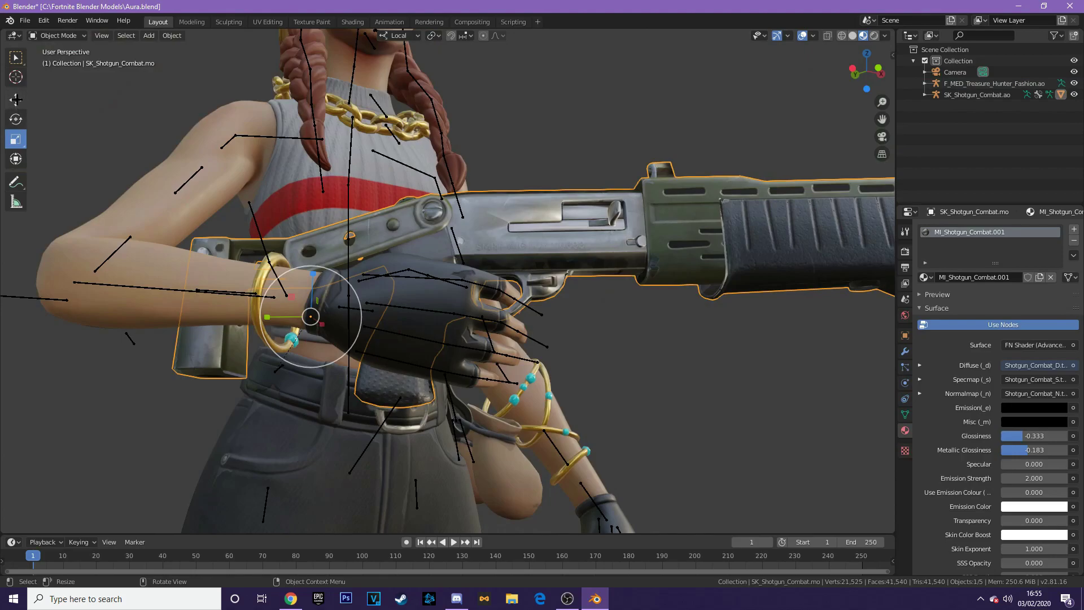
{"action": "left_click_drag", "start_coordinate": [285, 317], "coordinate": [297, 316]}
Put the character armature in Pose Mode and rotate the middle_01_r bone to curl the right middle finger around the shotgun's grip
{"action": "left_click", "coordinate": [61, 35]}
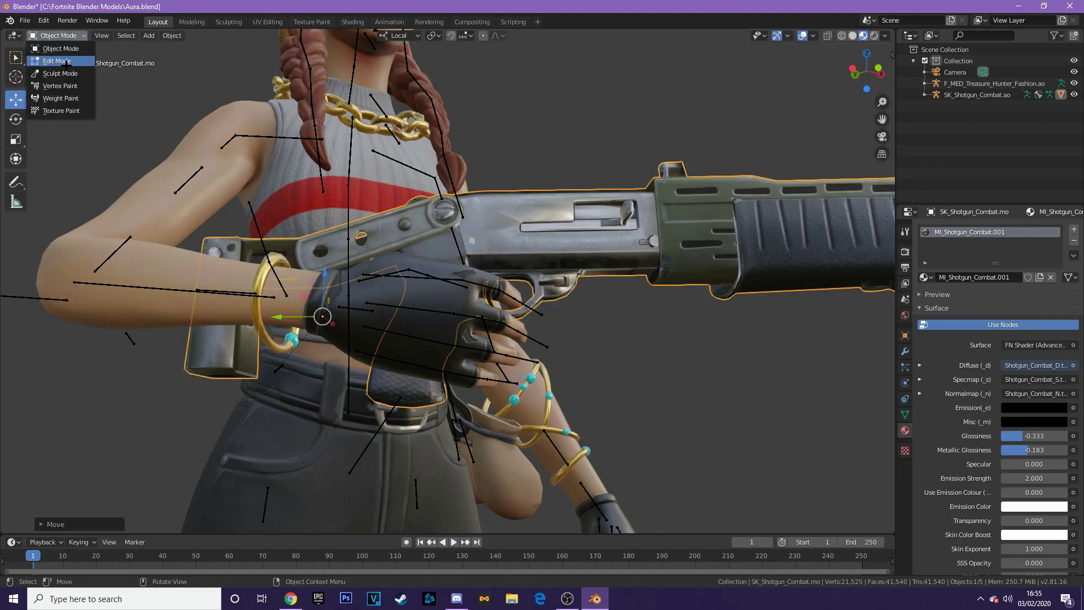
{"action": "left_click", "coordinate": [224, 141]}
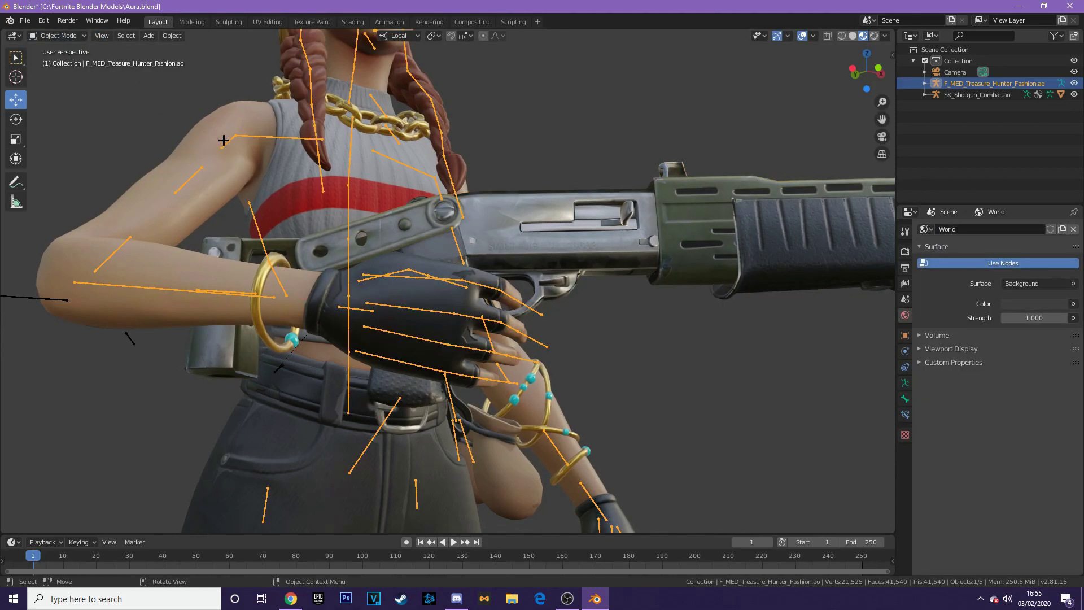
{"action": "left_click", "coordinate": [35, 36]}
{"action": "left_click", "coordinate": [54, 74]}
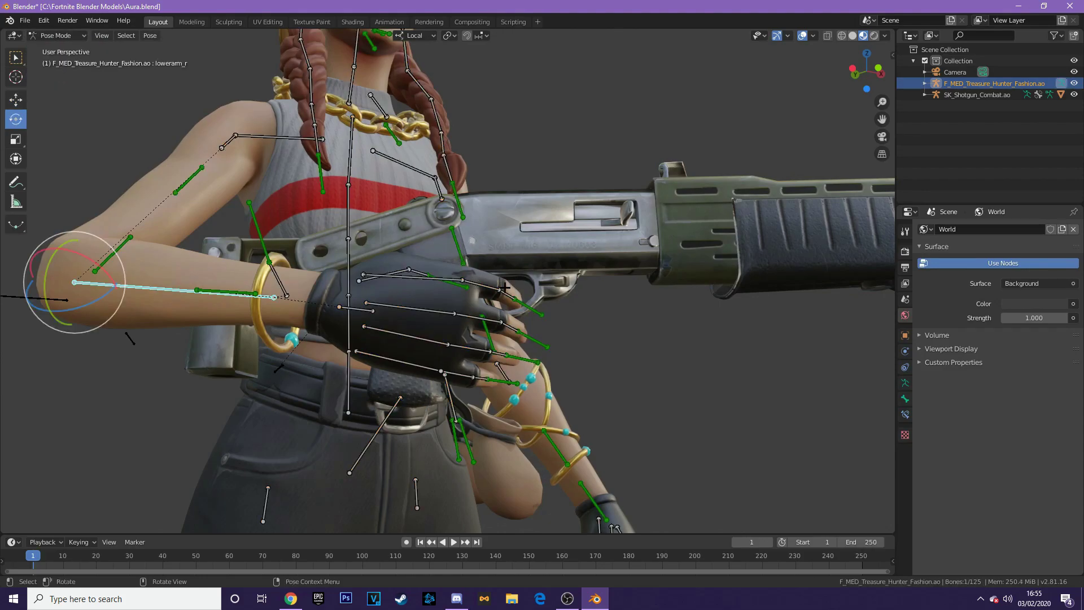
{"action": "left_click", "coordinate": [458, 315]}
{"action": "middle_click_drag", "start_coordinate": [458, 315], "coordinate": [426, 418]}
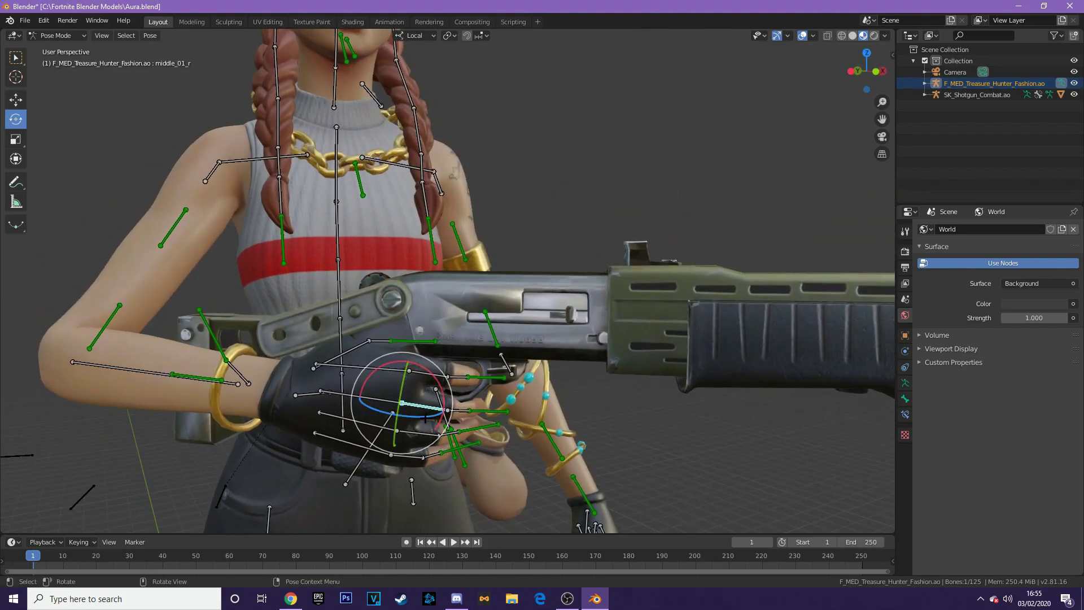
{"action": "left_click_drag", "start_coordinate": [420, 420], "coordinate": [446, 404]}
{"action": "middle_click_drag", "start_coordinate": [446, 404], "coordinate": [330, 390]}
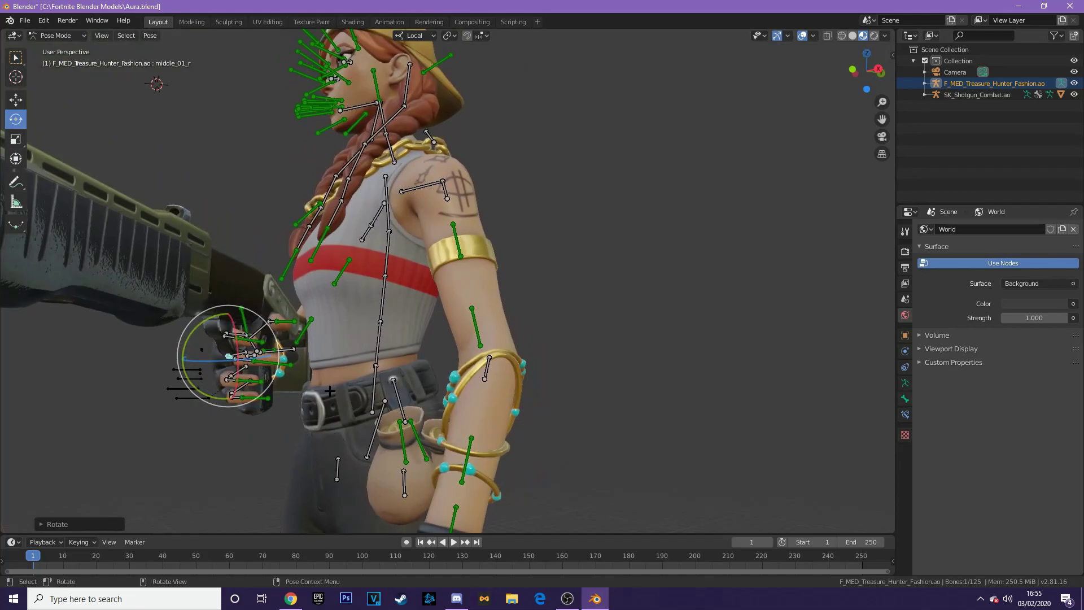
{"action": "scroll", "coordinate": [496, 240], "scroll_direction": "up", "scroll_amount": 5}
{"action": "left_click_drag", "start_coordinate": [882, 119], "coordinate": [1079, 12]}
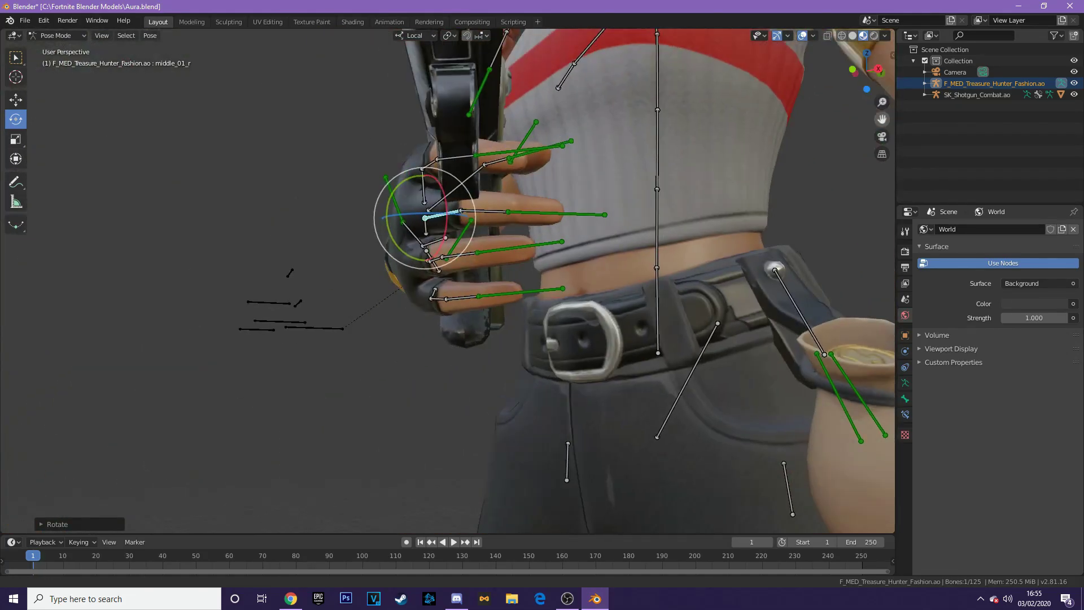
{"action": "middle_click_drag", "start_coordinate": [683, 221], "coordinate": [495, 221]}
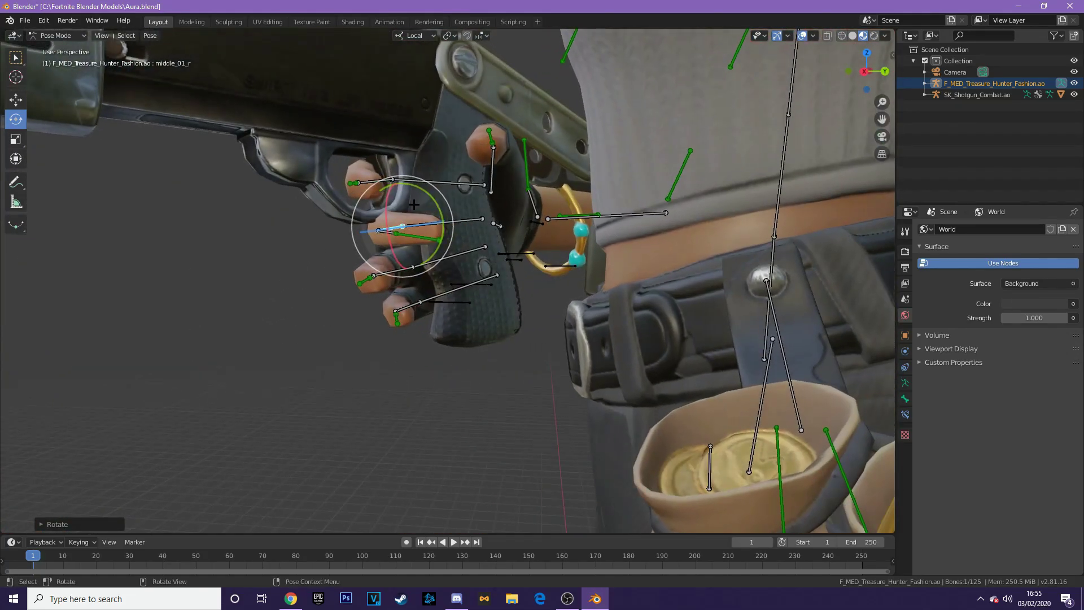
{"action": "left_click_drag", "start_coordinate": [385, 205], "coordinate": [409, 228]}
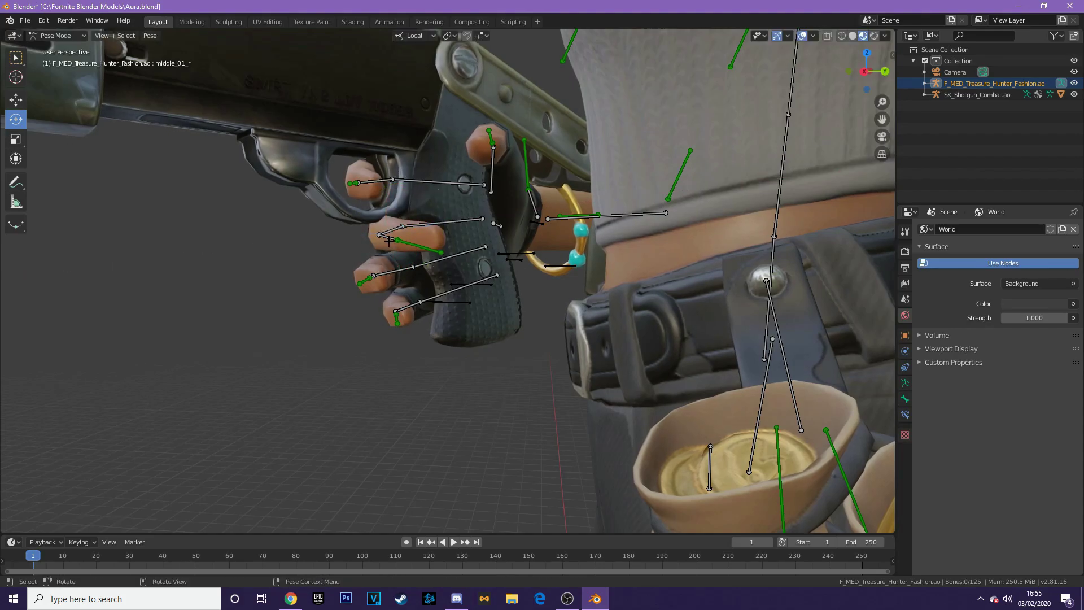
Rotate the middle_02_r bone and the neighbouring right finger joints to wrap them around the grip
{"action": "middle_click_drag", "start_coordinate": [389, 243], "coordinate": [403, 303]}
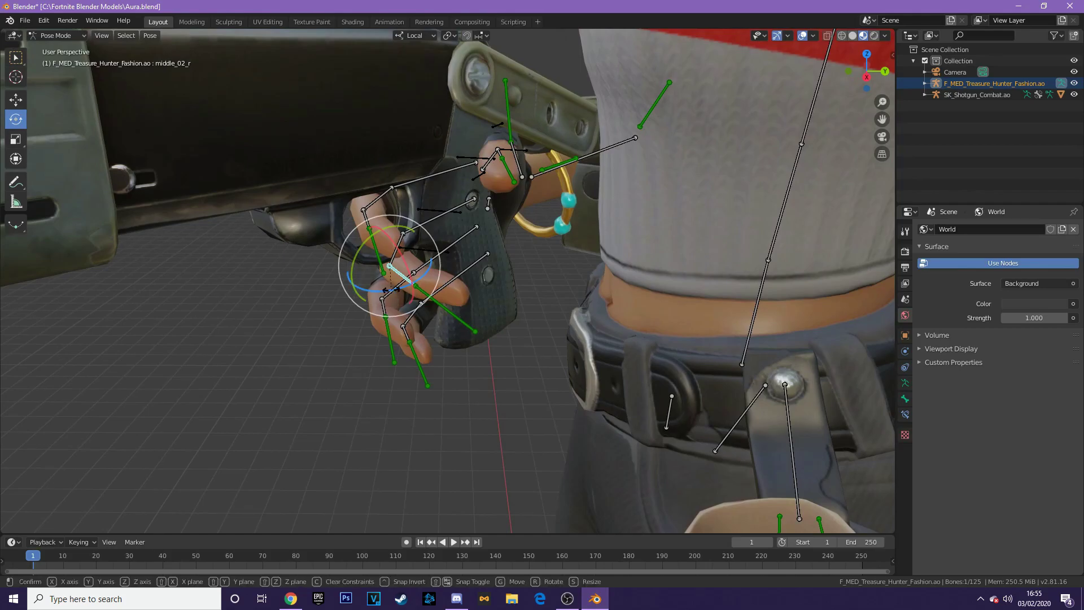
{"action": "left_click", "coordinate": [403, 303]}
{"action": "left_click", "coordinate": [395, 314]}
{"action": "key", "text": "r"}
{"action": "key", "text": "r"}
{"action": "left_click", "coordinate": [425, 337]}
{"action": "left_click_drag", "start_coordinate": [435, 322], "coordinate": [471, 336]}
{"action": "left_click", "coordinate": [464, 352]}
{"action": "mouse_move", "coordinate": [463, 339]}
{"action": "middle_mouse_down"}
{"action": "mouse_move", "coordinate": [598, 333]}
{"action": "mouse_move", "coordinate": [451, 334]}
{"action": "middle_mouse_up"}
Adjust the remaining right-hand finger bones so the hand closes naturally on the shotgun's grip
{"action": "left_click", "coordinate": [343, 251]}
{"action": "left_click_drag", "start_coordinate": [344, 251], "coordinate": [353, 248]}
{"action": "middle_click_drag", "start_coordinate": [352, 248], "coordinate": [556, 223]}
{"action": "left_click", "coordinate": [570, 214]}
{"action": "left_click_drag", "start_coordinate": [570, 217], "coordinate": [565, 223]}
{"action": "middle_click_drag", "start_coordinate": [565, 223], "coordinate": [527, 241]}
{"action": "left_click_drag", "start_coordinate": [527, 241], "coordinate": [575, 248]}
{"action": "scroll", "coordinate": [627, 312], "scroll_direction": "down", "scroll_amount": 1}
{"action": "middle_click_drag", "start_coordinate": [627, 313], "coordinate": [551, 288]}
{"action": "scroll", "coordinate": [690, 278], "scroll_direction": "down", "scroll_amount": 3}
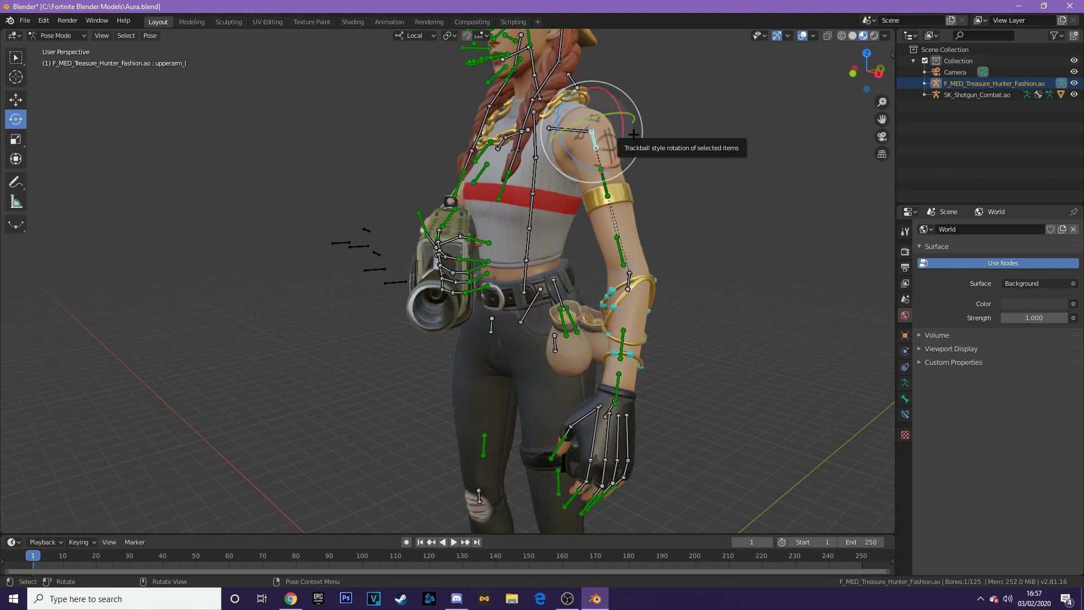
Rotate the upperarm_l bone and bend the left forearm to raise the left hand toward the shotgun
{"action": "left_click_drag", "start_coordinate": [572, 155], "coordinate": [587, 115]}
{"action": "left_click", "coordinate": [569, 280]}
{"action": "middle_click_drag", "start_coordinate": [571, 288], "coordinate": [667, 293]}
{"action": "left_click_drag", "start_coordinate": [585, 302], "coordinate": [585, 276]}
{"action": "left_click_drag", "start_coordinate": [567, 240], "coordinate": [570, 238]}
{"action": "middle_click_drag", "start_coordinate": [570, 254], "coordinate": [666, 242]}
{"action": "left_click", "coordinate": [570, 153]}
{"action": "left_click_drag", "start_coordinate": [573, 148], "coordinate": [578, 144]}
Rotate the left forearm and hand bones to bring the left hand against the shotgun's ribbed pump
{"action": "middle_click_drag", "start_coordinate": [712, 181], "coordinate": [513, 179]}
{"action": "scroll", "coordinate": [395, 254], "scroll_direction": "up", "scroll_amount": 4}
{"action": "left_click", "coordinate": [280, 305]}
{"action": "left_click_drag", "start_coordinate": [119, 280], "coordinate": [125, 277]}
{"action": "middle_click_drag", "start_coordinate": [125, 282], "coordinate": [152, 294]}
{"action": "left_click", "coordinate": [652, 259]}
{"action": "left_click_drag", "start_coordinate": [641, 254], "coordinate": [641, 270]}
{"action": "left_click", "coordinate": [525, 345]}
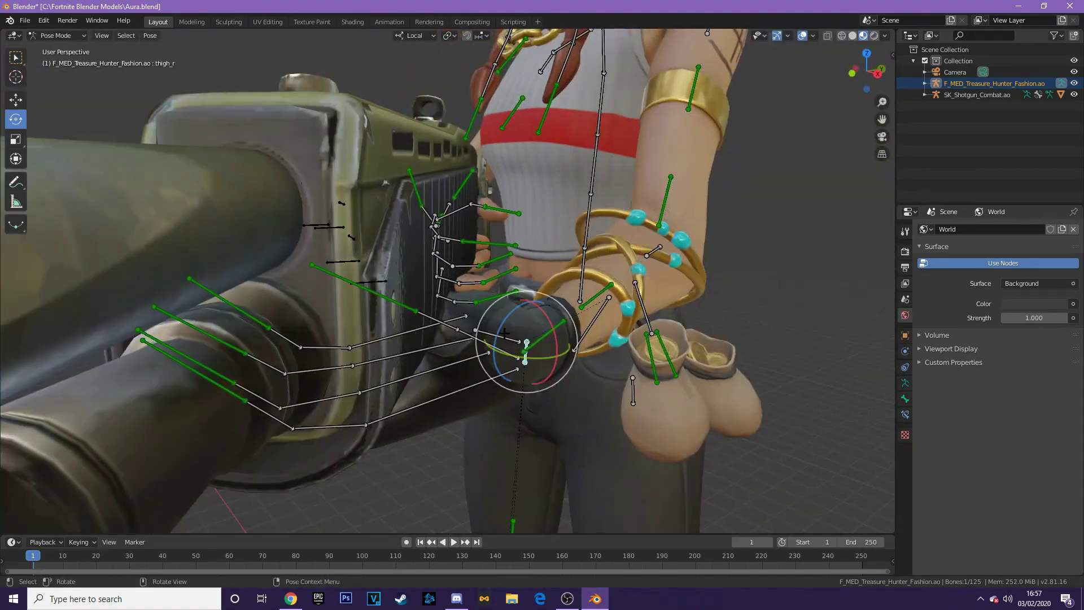
{"action": "left_click", "coordinate": [494, 363]}
{"action": "left_click", "coordinate": [494, 363]}
{"action": "left_click_drag", "start_coordinate": [497, 345], "coordinate": [492, 351]}
{"action": "middle_click_drag", "start_coordinate": [503, 355], "coordinate": [559, 339]}
{"action": "left_click_drag", "start_coordinate": [556, 282], "coordinate": [559, 291]}
Fine-tune the left upper arm and the lowerarm_l bone so the left hand sits under the shotgun's pump
{"action": "left_click", "coordinate": [655, 80]}
{"action": "middle_click_drag", "start_coordinate": [658, 85], "coordinate": [598, 115]}
{"action": "left_click_drag", "start_coordinate": [665, 73], "coordinate": [666, 79]}
{"action": "middle_click_drag", "start_coordinate": [666, 79], "coordinate": [611, 91]}
{"action": "left_click_drag", "start_coordinate": [627, 91], "coordinate": [625, 99]}
{"action": "left_click", "coordinate": [500, 331]}
{"action": "left_click_drag", "start_coordinate": [511, 319], "coordinate": [512, 330]}
{"action": "middle_click_drag", "start_coordinate": [512, 330], "coordinate": [545, 285]}
{"action": "left_click_drag", "start_coordinate": [538, 276], "coordinate": [539, 282]}
{"action": "middle_click_drag", "start_coordinate": [539, 282], "coordinate": [383, 338]}
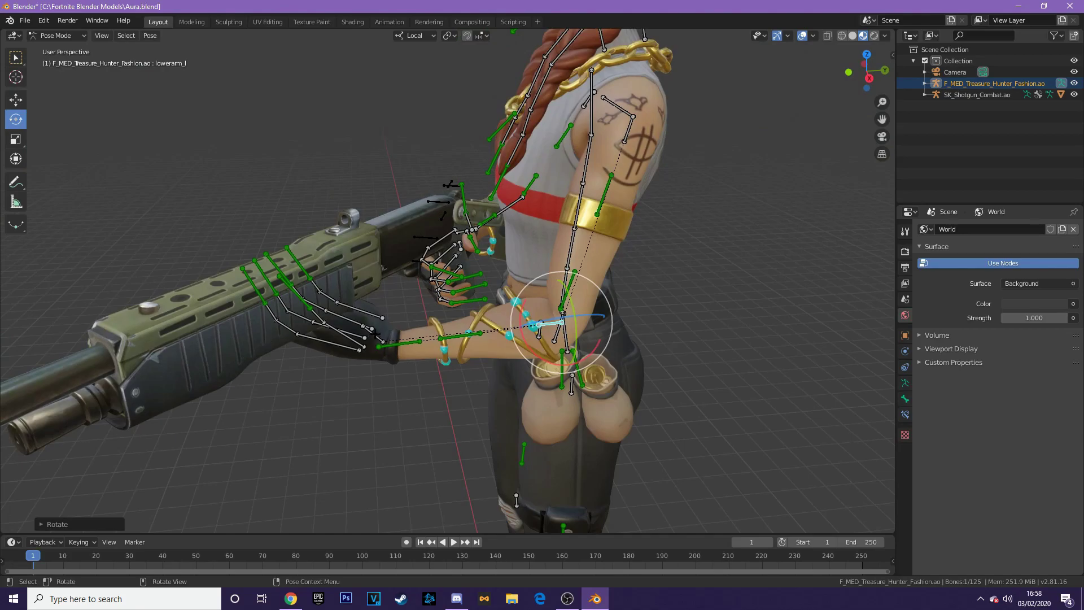
Rotate the hand_l bone to turn the left palm up against the underside of the shotgun
{"action": "left_click", "coordinate": [376, 338]}
{"action": "left_click_drag", "start_coordinate": [347, 346], "coordinate": [349, 332]}
{"action": "middle_click_drag", "start_coordinate": [356, 332], "coordinate": [389, 299]}
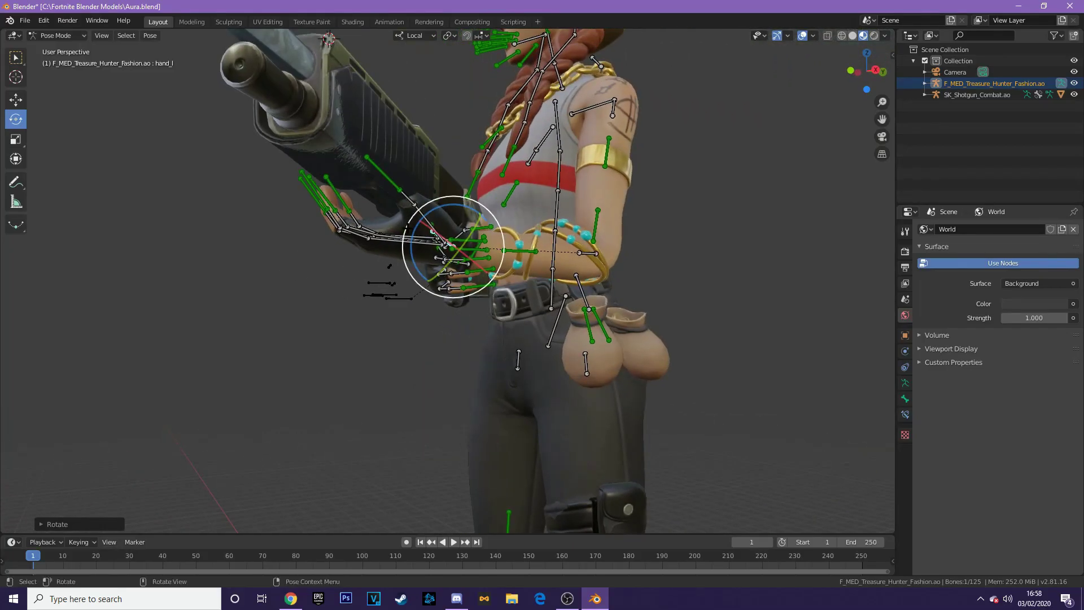
{"action": "left_click_drag", "start_coordinate": [415, 229], "coordinate": [415, 192]}
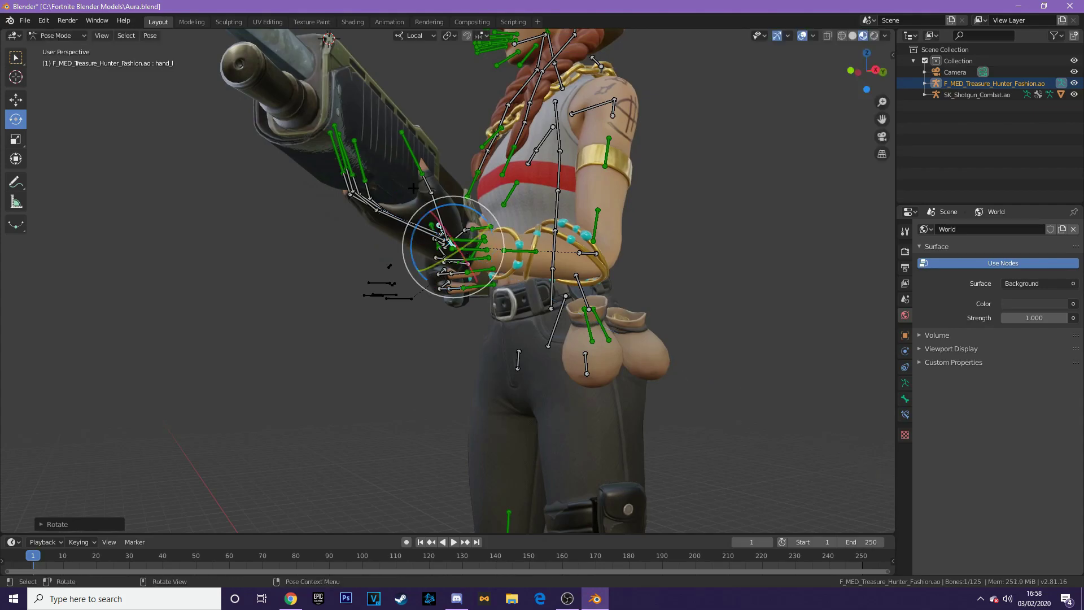
Rotate the thumb_02_l bone so the left thumb rests along the side of the shotgun
{"action": "left_click", "coordinate": [430, 185]}
{"action": "middle_click_drag", "start_coordinate": [428, 186], "coordinate": [389, 226]}
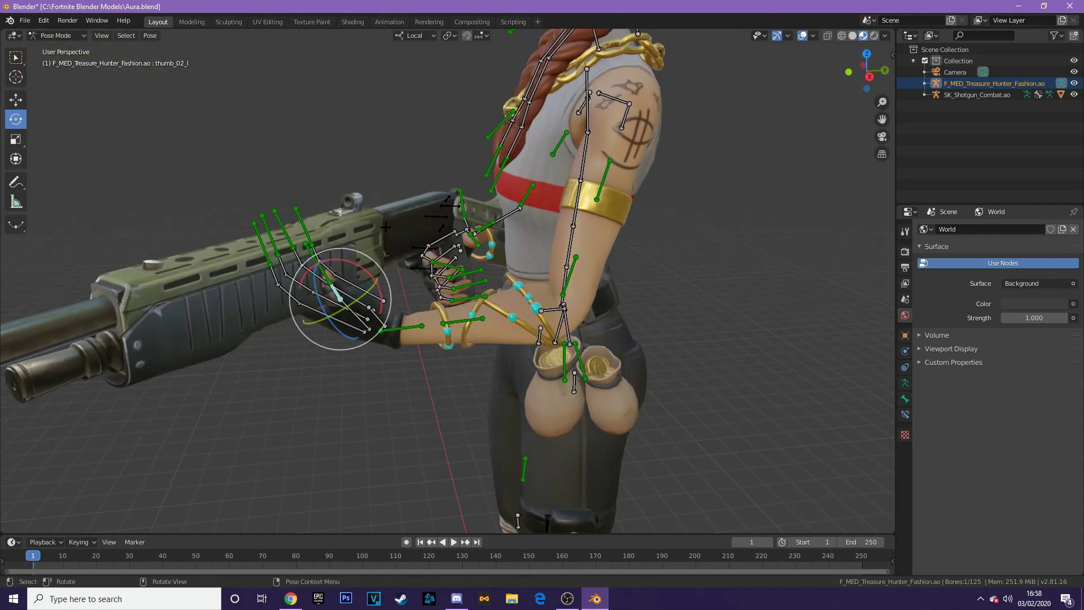
{"action": "scroll", "coordinate": [389, 224], "scroll_direction": "up", "scroll_amount": 6}
{"action": "middle_click_drag", "start_coordinate": [779, 158], "coordinate": [821, 136]}
{"action": "left_click_drag", "start_coordinate": [317, 222], "coordinate": [350, 224]}
{"action": "scroll", "coordinate": [350, 225], "scroll_direction": "down", "scroll_amount": 5}
{"action": "middle_click_drag", "start_coordinate": [350, 225], "coordinate": [454, 218]}
Rotate the ring_metacarpal_l and pinky_01_l bones to fit the left fingers against the shotgun
{"action": "middle_click_drag", "start_coordinate": [483, 292], "coordinate": [871, 163]}
{"action": "scroll", "coordinate": [446, 306], "scroll_direction": "up", "scroll_amount": 5}
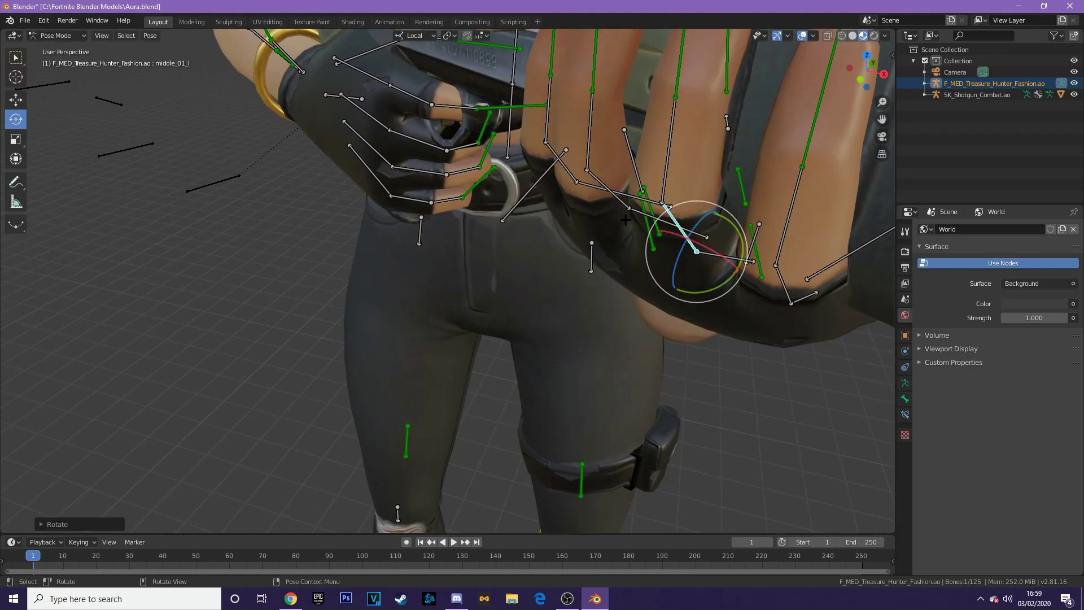
{"action": "left_click", "coordinate": [626, 220]}
{"action": "left_click_drag", "start_coordinate": [681, 259], "coordinate": [623, 282]}
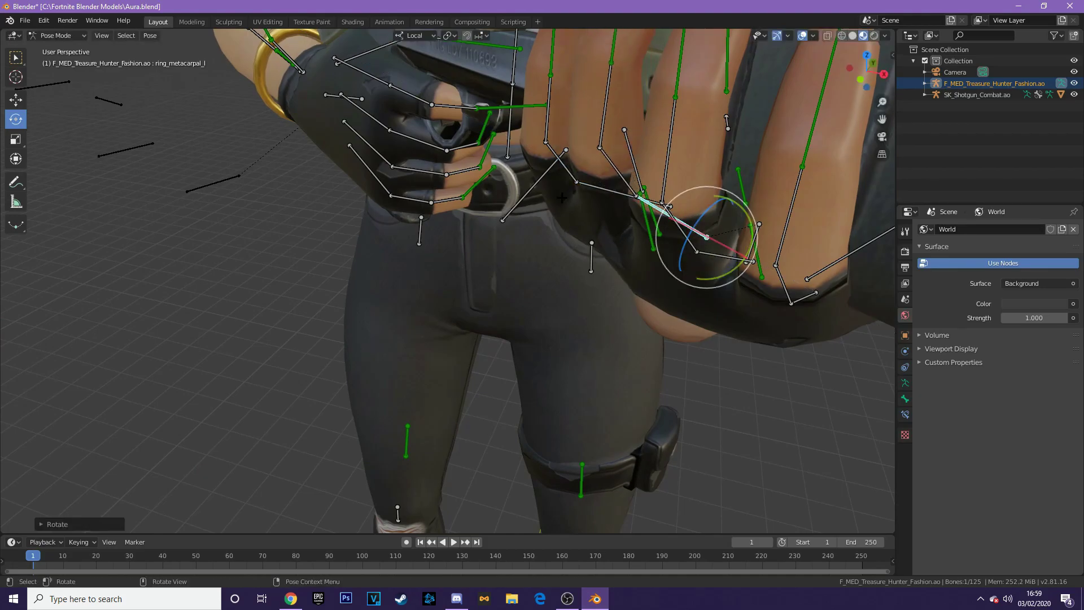
{"action": "left_click", "coordinate": [570, 171]}
{"action": "left_click_drag", "start_coordinate": [570, 164], "coordinate": [574, 161]}
Check the two-handed pose, return to Object Mode and add a camera to the scene
{"action": "scroll", "coordinate": [587, 169], "scroll_direction": "down", "scroll_amount": 8}
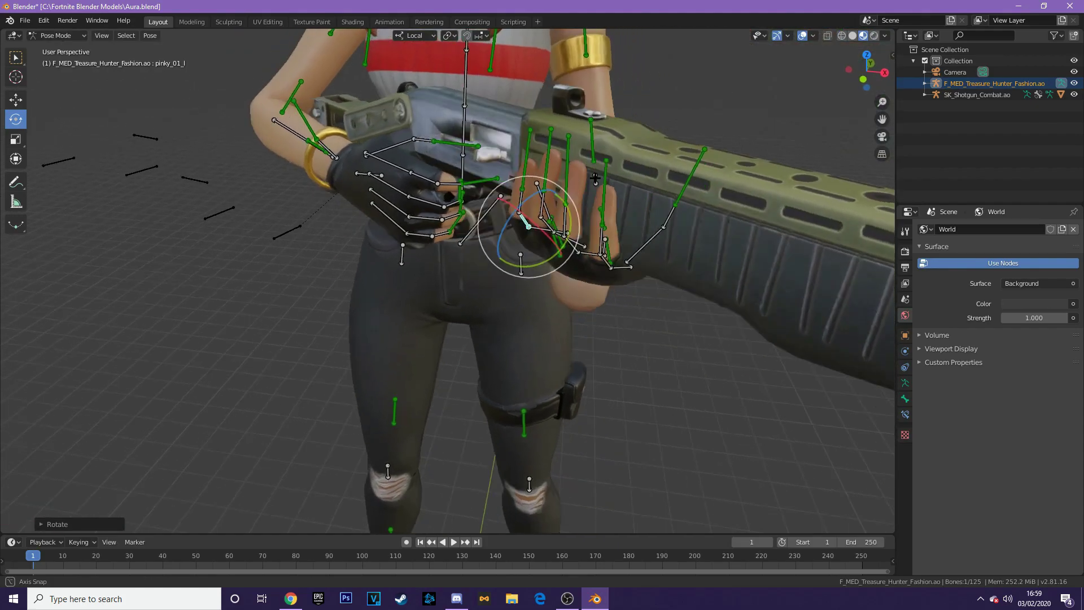
{"action": "scroll", "coordinate": [598, 179], "scroll_direction": "down", "scroll_amount": 5}
{"action": "middle_click_drag", "start_coordinate": [598, 177], "coordinate": [271, 249]}
{"action": "scroll", "coordinate": [676, 218], "scroll_direction": "up", "scroll_amount": 5}
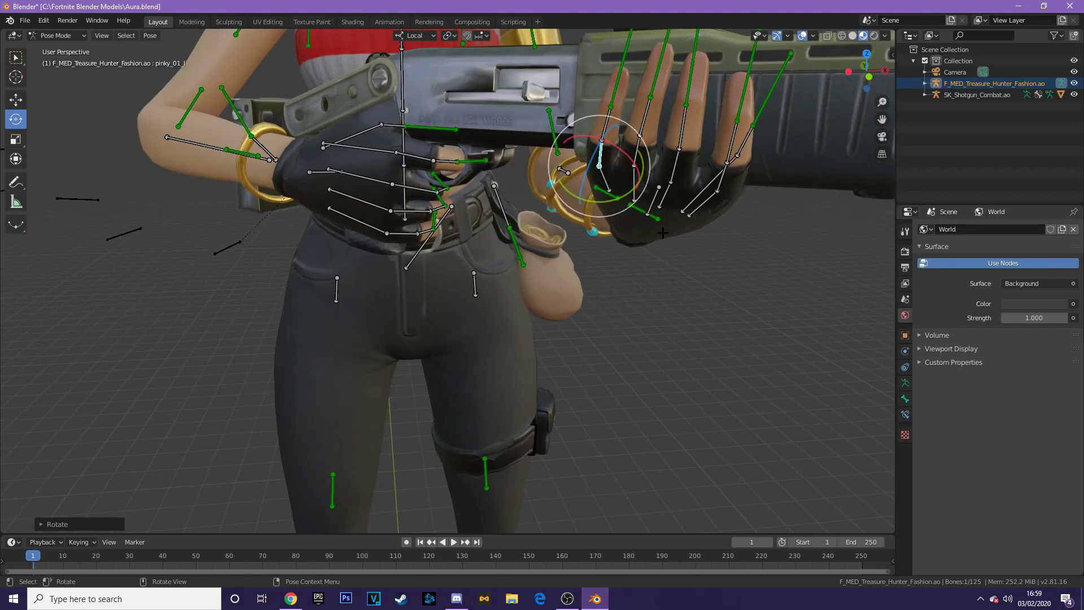
{"action": "middle_click_drag", "start_coordinate": [468, 103], "coordinate": [486, 112]}
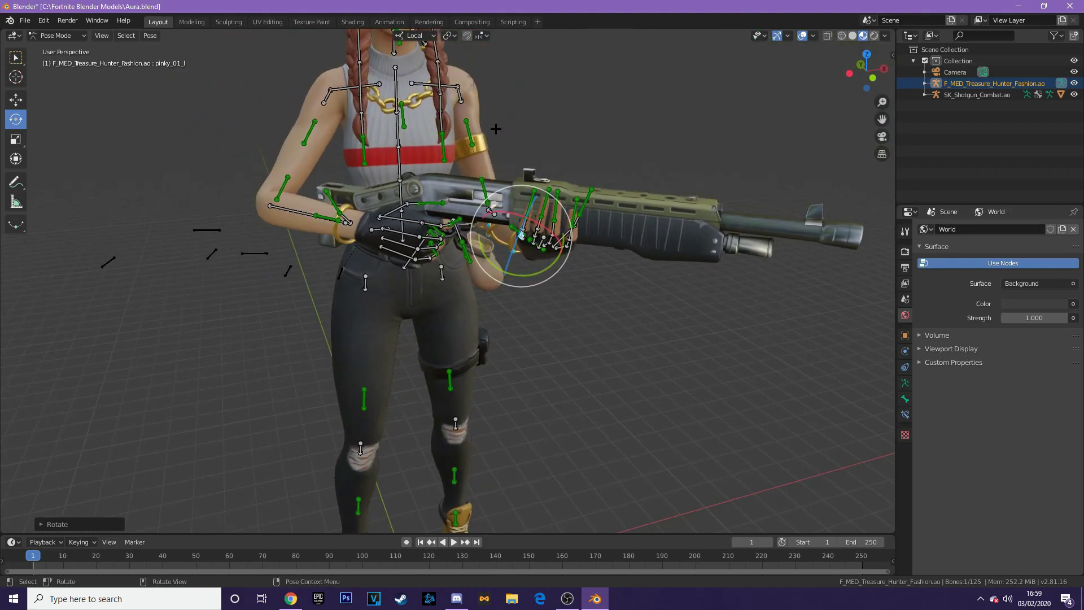
{"action": "left_click", "coordinate": [56, 35]}
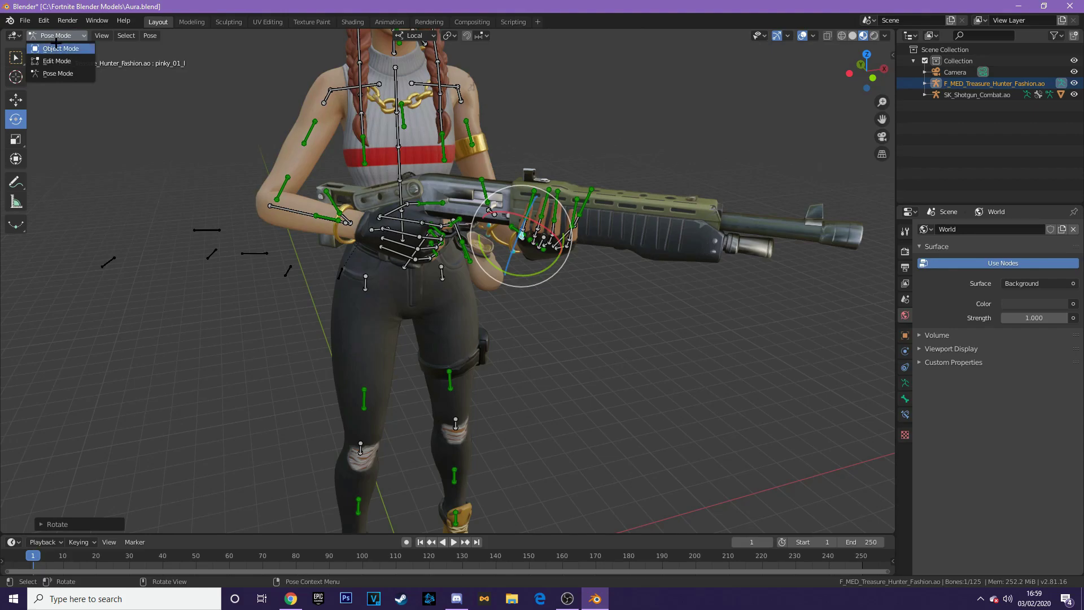
{"action": "left_click", "coordinate": [56, 44]}
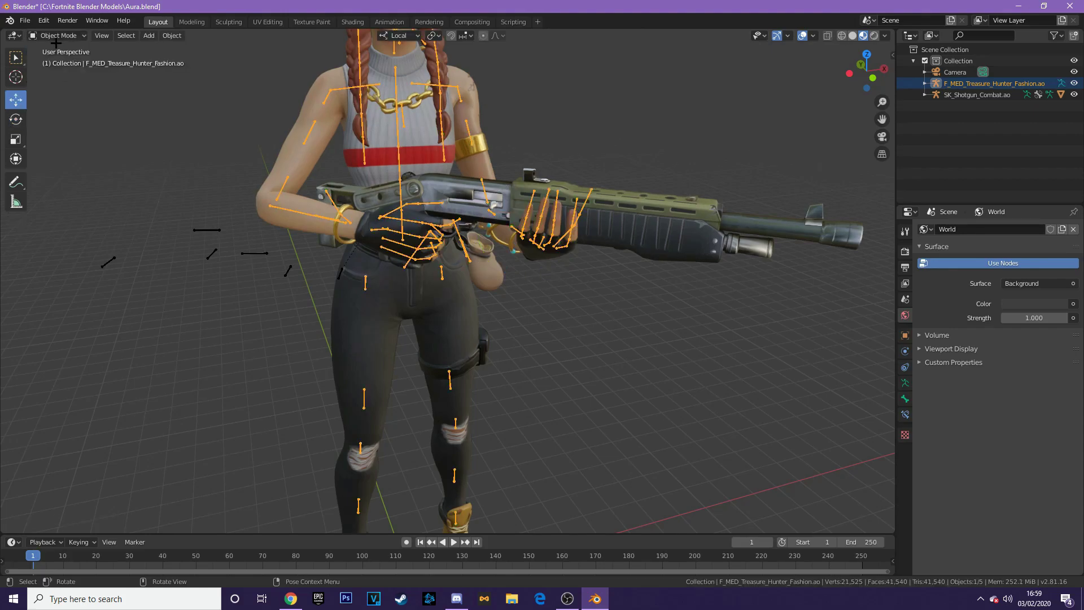
{"action": "left_click", "coordinate": [148, 35]}
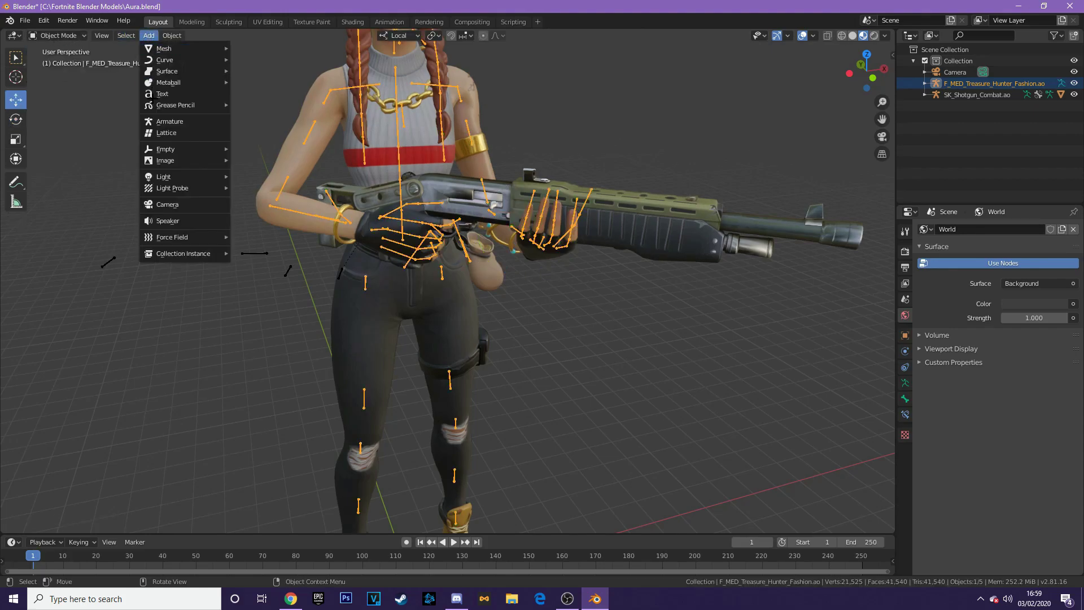
{"action": "left_click", "coordinate": [175, 204]}
Set the transform orientation to Global and scale the new camera up
{"action": "scroll", "coordinate": [446, 283], "scroll_direction": "down", "scroll_amount": 5}
{"action": "middle_click_drag", "start_coordinate": [329, 164], "coordinate": [446, 207]}
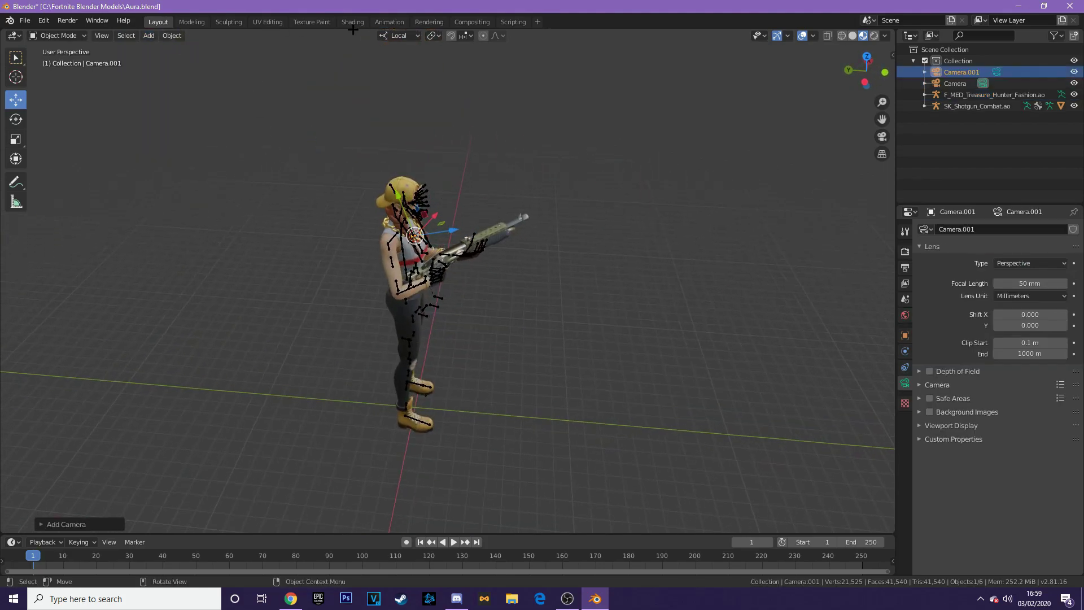
{"action": "left_click", "coordinate": [399, 35]}
{"action": "left_click", "coordinate": [384, 66]}
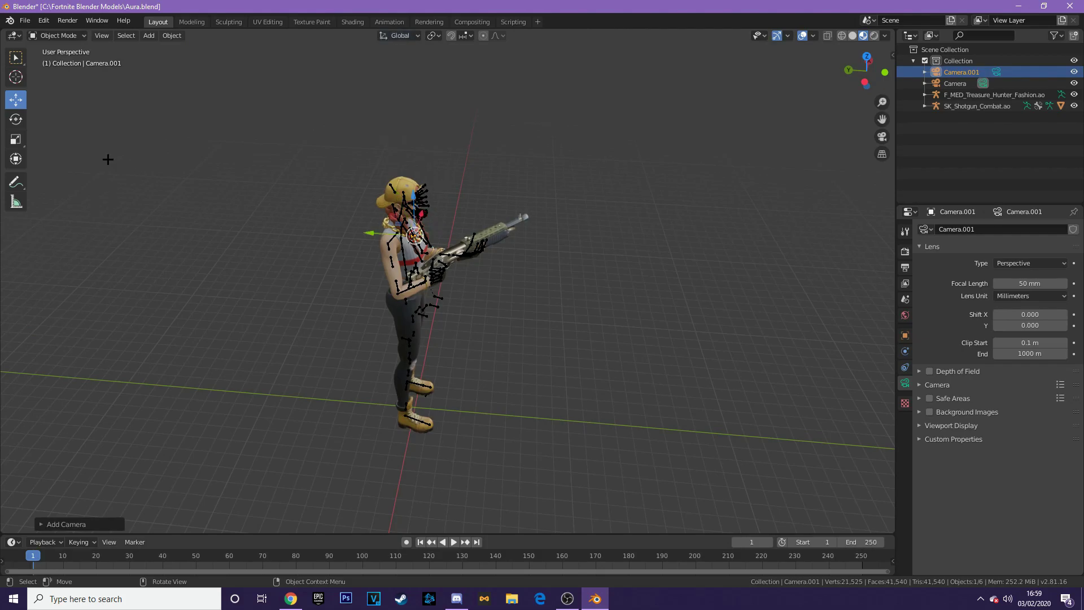
{"action": "left_click", "coordinate": [16, 139]}
{"action": "left_click_drag", "start_coordinate": [454, 209], "coordinate": [706, 142]}
{"action": "middle_click_drag", "start_coordinate": [747, 170], "coordinate": [638, 153]}
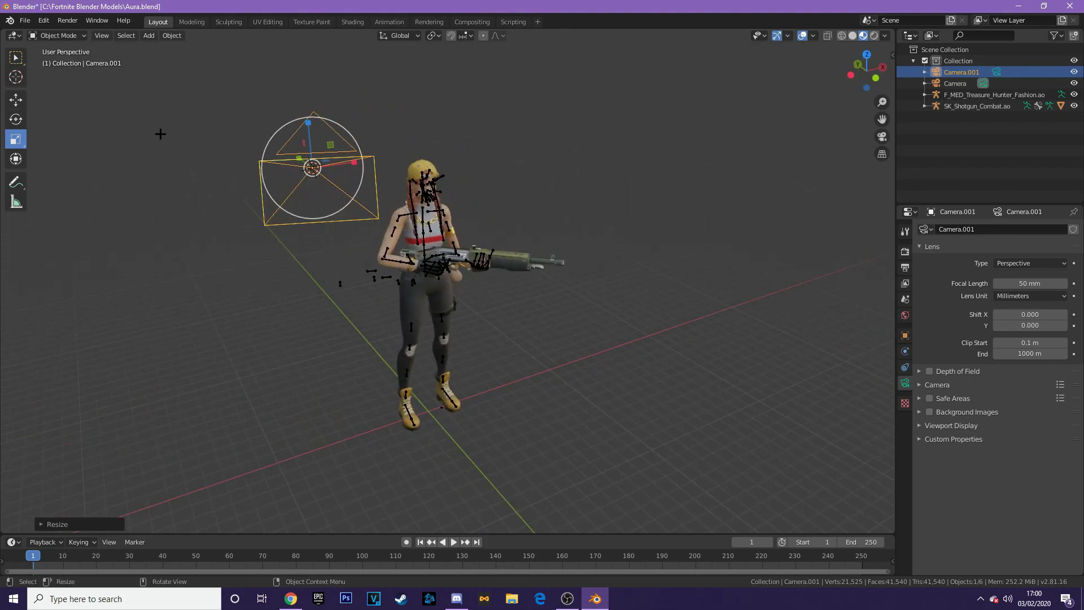
Rotate the new camera and move it down toward the front of the character
{"action": "left_click", "coordinate": [16, 119]}
{"action": "middle_click_drag", "start_coordinate": [169, 226], "coordinate": [333, 113]}
{"action": "left_click_drag", "start_coordinate": [363, 101], "coordinate": [348, 117]}
{"action": "middle_click_drag", "start_coordinate": [182, 130], "coordinate": [164, 121]}
{"action": "left_click", "coordinate": [15, 99]}
{"action": "left_click_drag", "start_coordinate": [401, 85], "coordinate": [417, 200]}
{"action": "middle_click_drag", "start_coordinate": [417, 199], "coordinate": [485, 236]}
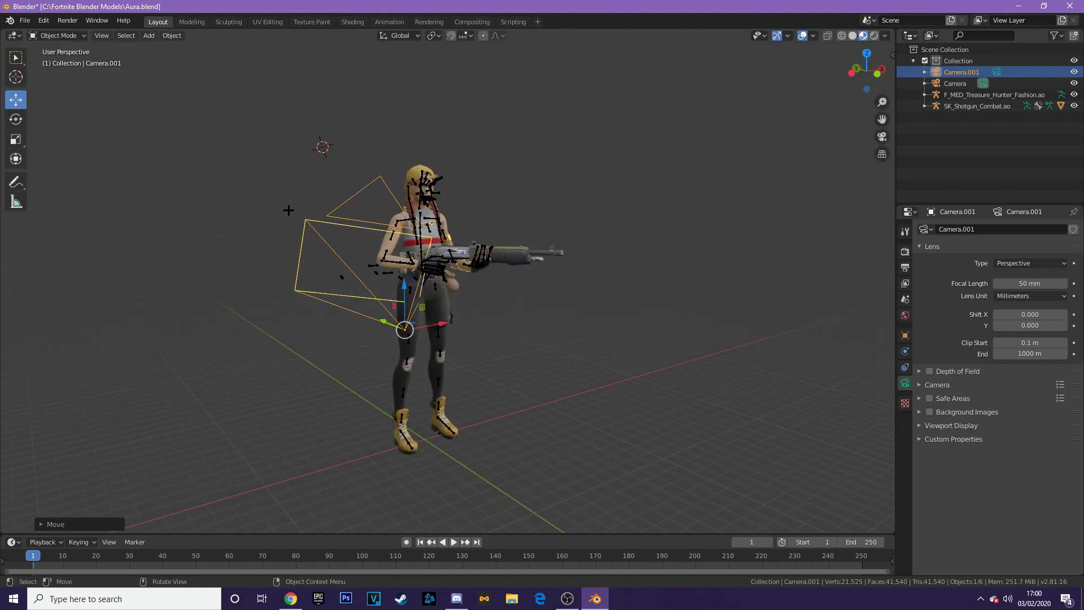
Rotate the new camera further to aim it at the character and check the camera view
{"action": "left_click", "coordinate": [17, 120]}
{"action": "left_click_drag", "start_coordinate": [380, 286], "coordinate": [367, 292]}
{"action": "middle_click_drag", "start_coordinate": [392, 335], "coordinate": [381, 367]}
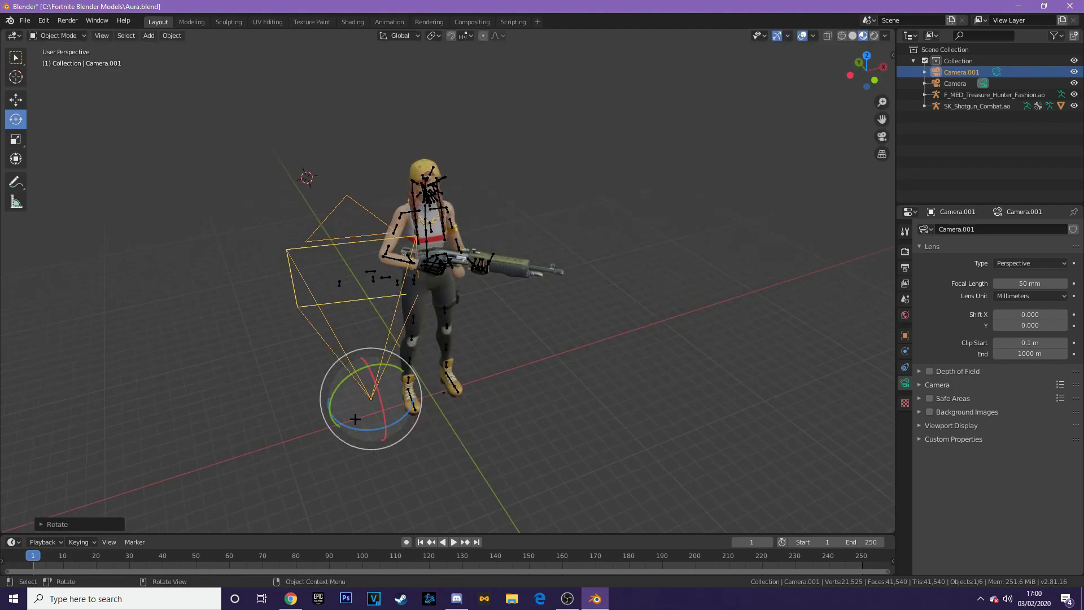
{"action": "left_click_drag", "start_coordinate": [350, 425], "coordinate": [336, 405]}
{"action": "left_click", "coordinate": [883, 137]}
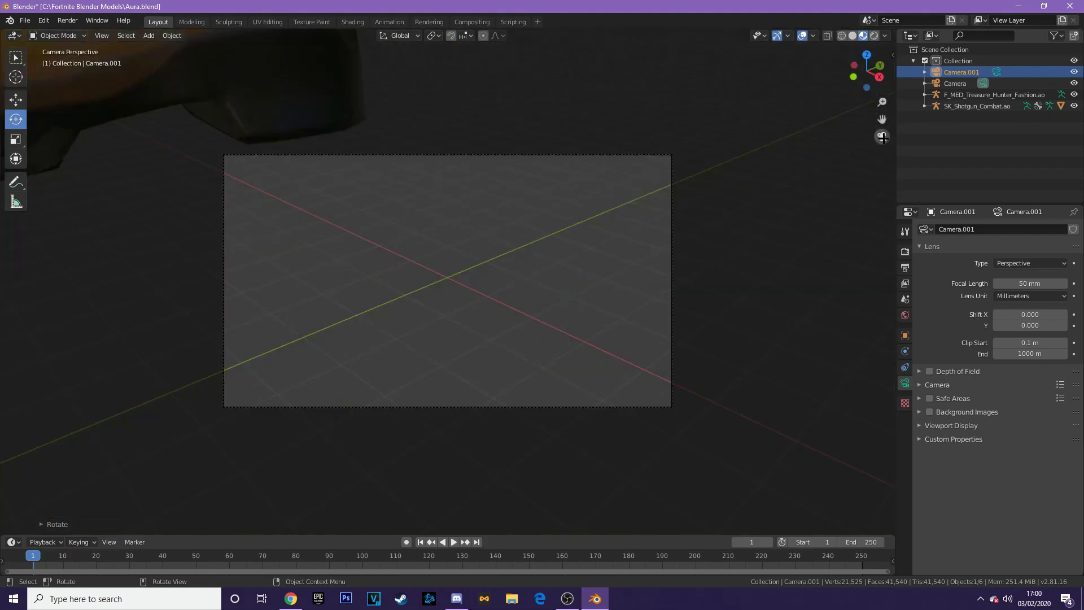
Delete the original Camera object and toggle the camera view to look through Camera.001
{"action": "left_click", "coordinate": [954, 83]}
{"action": "right_click", "coordinate": [954, 83]}
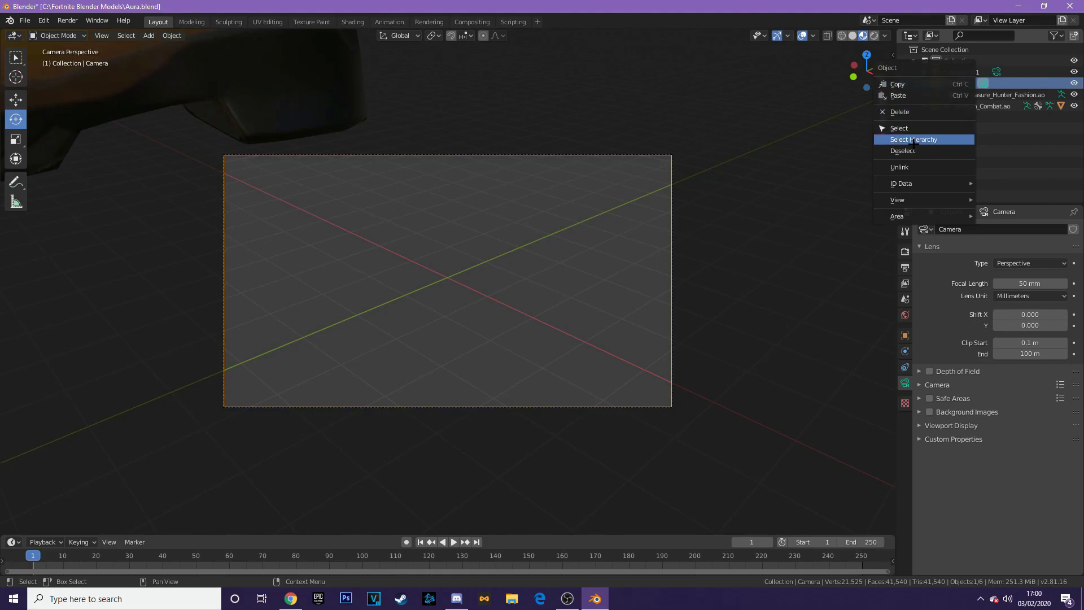
{"action": "left_click", "coordinate": [909, 111]}
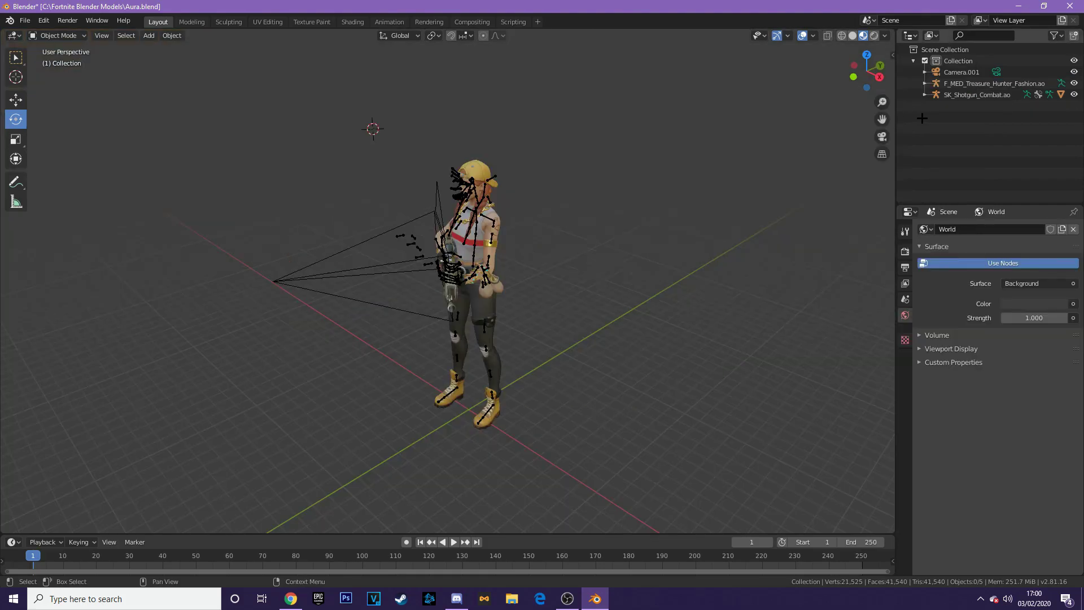
{"action": "left_click", "coordinate": [882, 137]}
{"action": "left_click", "coordinate": [882, 136]}
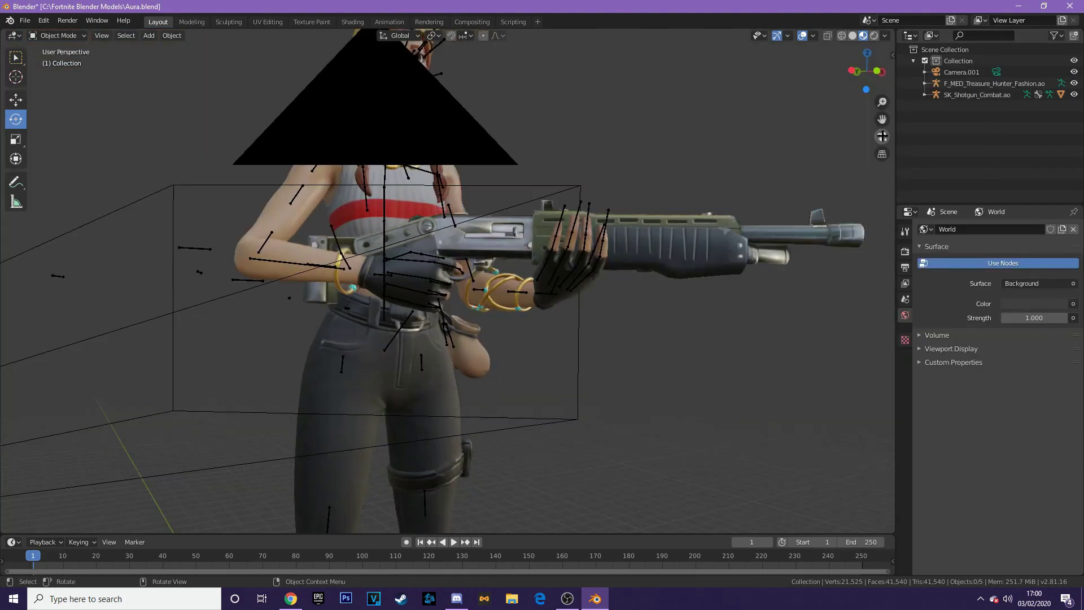
Set the transform orientation to Local and move Camera.001 back away from the character, checking the framing through the camera
{"action": "left_click", "coordinate": [457, 233]}
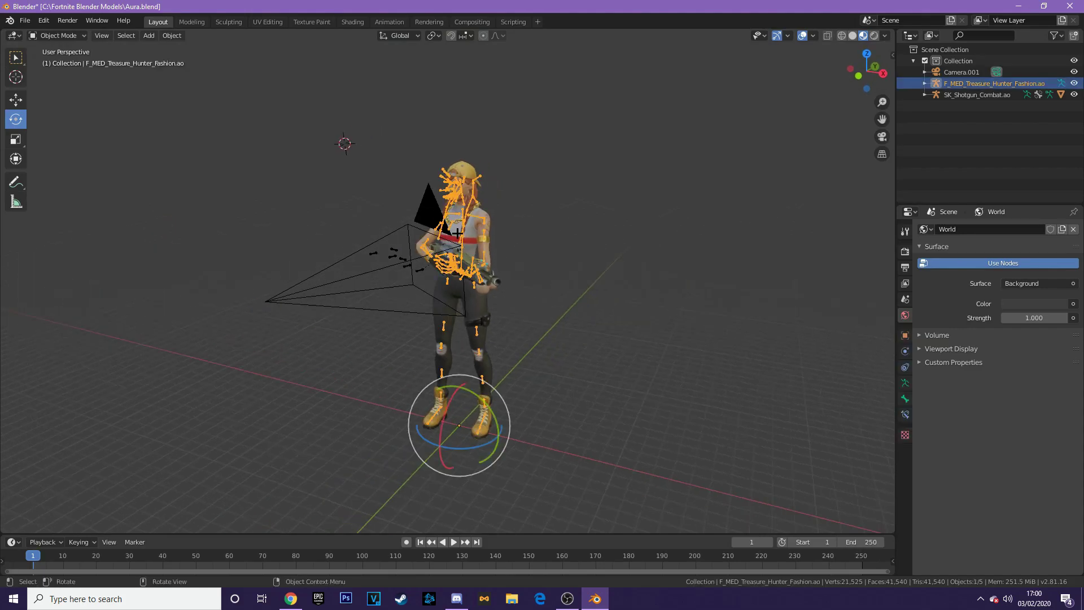
{"action": "left_click", "coordinate": [961, 71]}
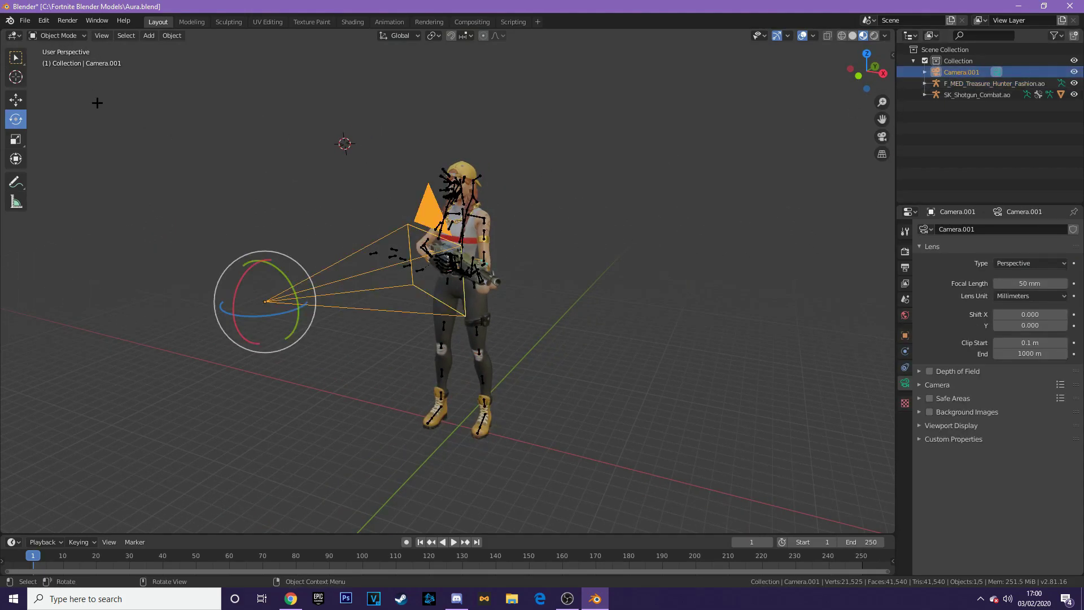
{"action": "left_click", "coordinate": [19, 99]}
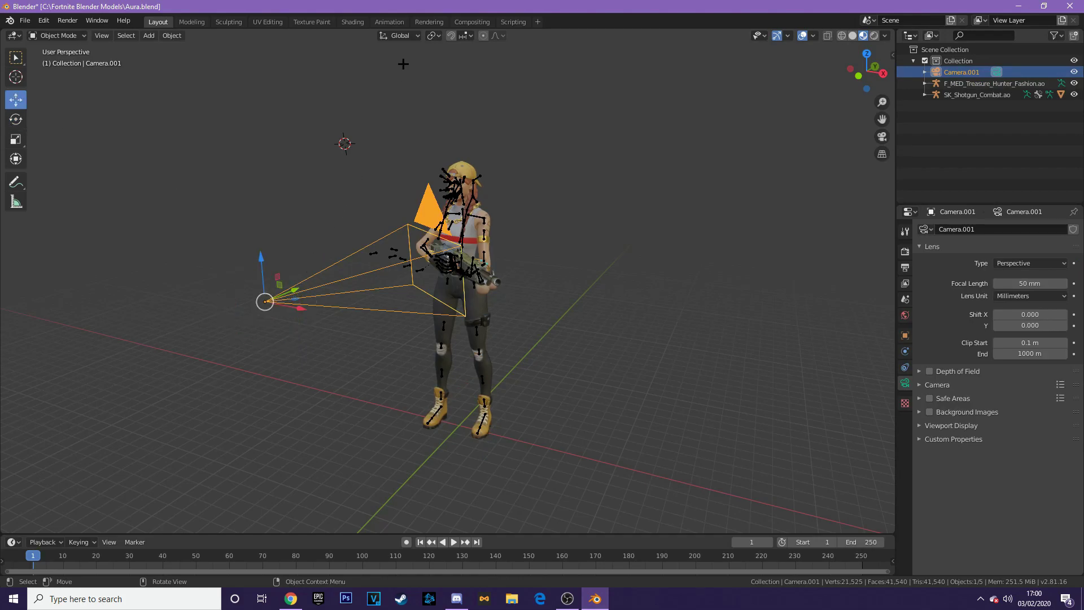
{"action": "left_click", "coordinate": [399, 35]}
{"action": "left_click", "coordinate": [376, 80]}
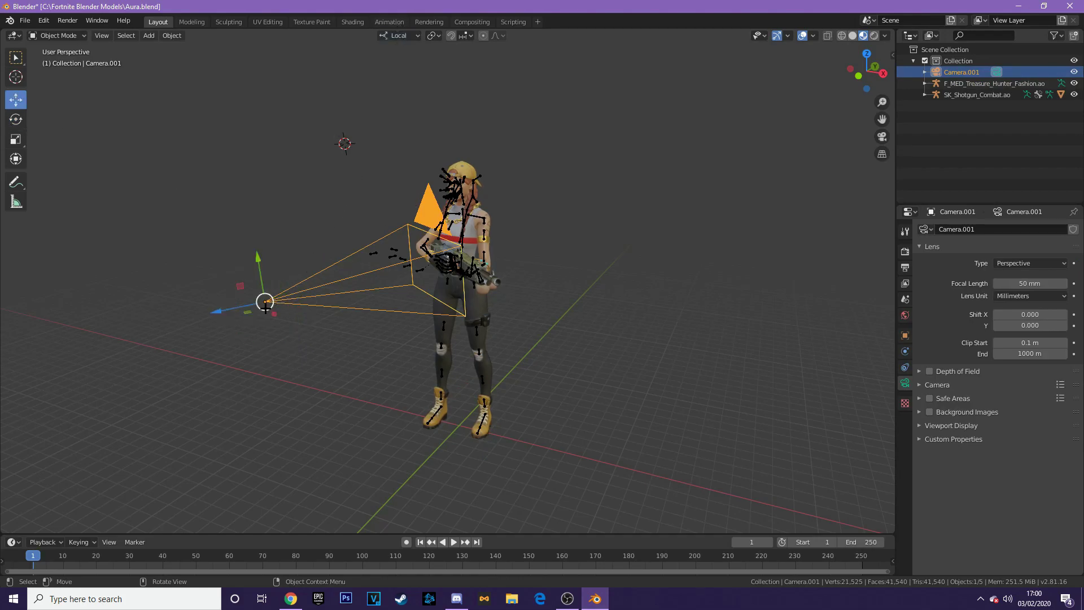
{"action": "left_click_drag", "start_coordinate": [231, 308], "coordinate": [231, 285]}
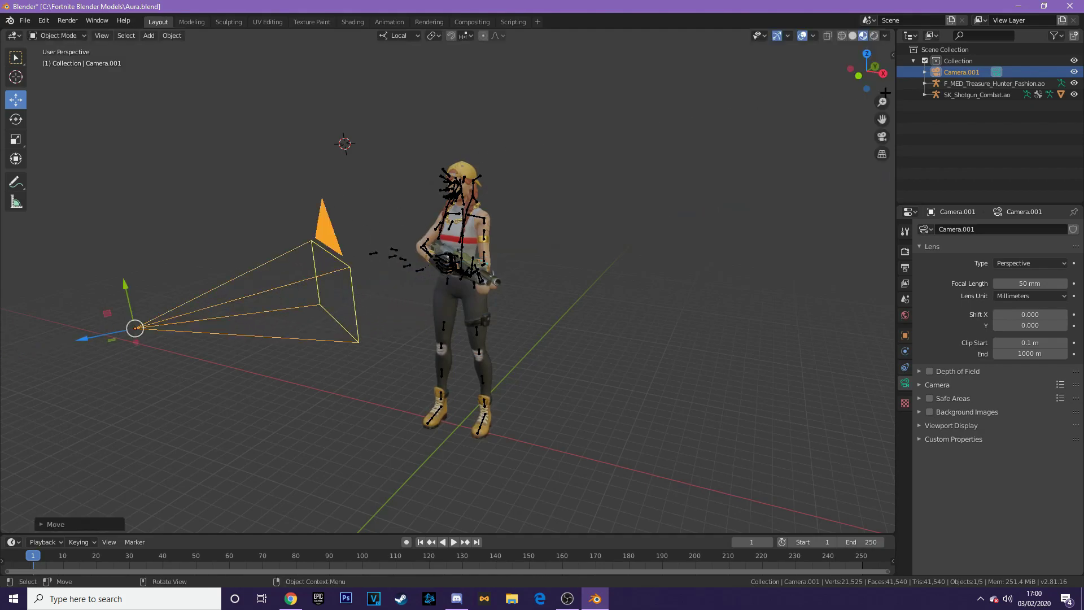
{"action": "left_click", "coordinate": [883, 137]}
{"action": "left_click", "coordinate": [883, 137]}
Raise the camera along its local vertical axis and refine its position while looking through it
{"action": "left_click_drag", "start_coordinate": [127, 296], "coordinate": [141, 233]}
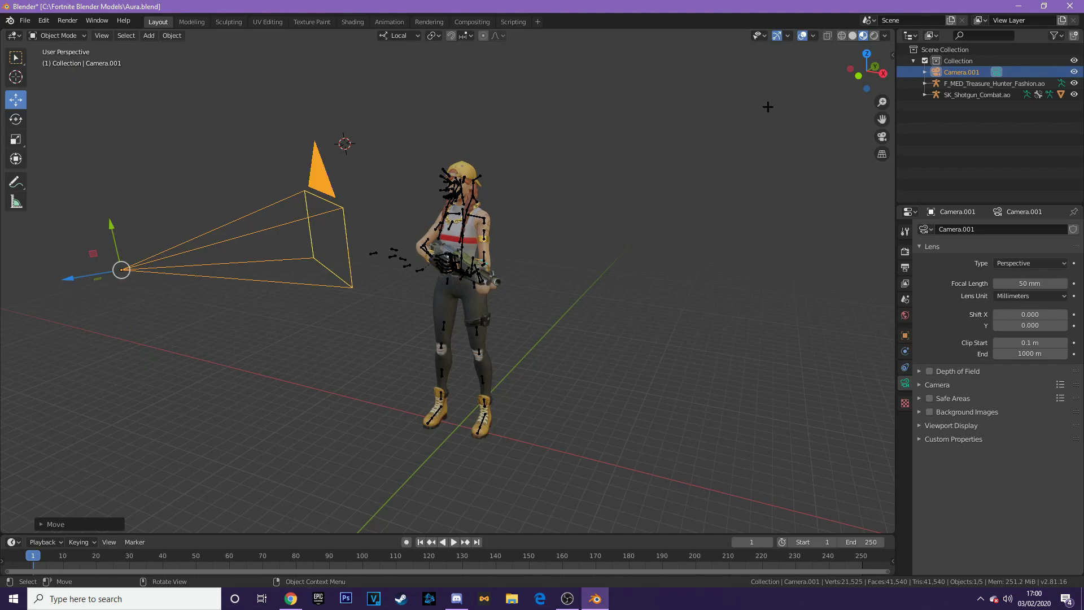
{"action": "left_click", "coordinate": [882, 137]}
{"action": "key", "text": "g"}
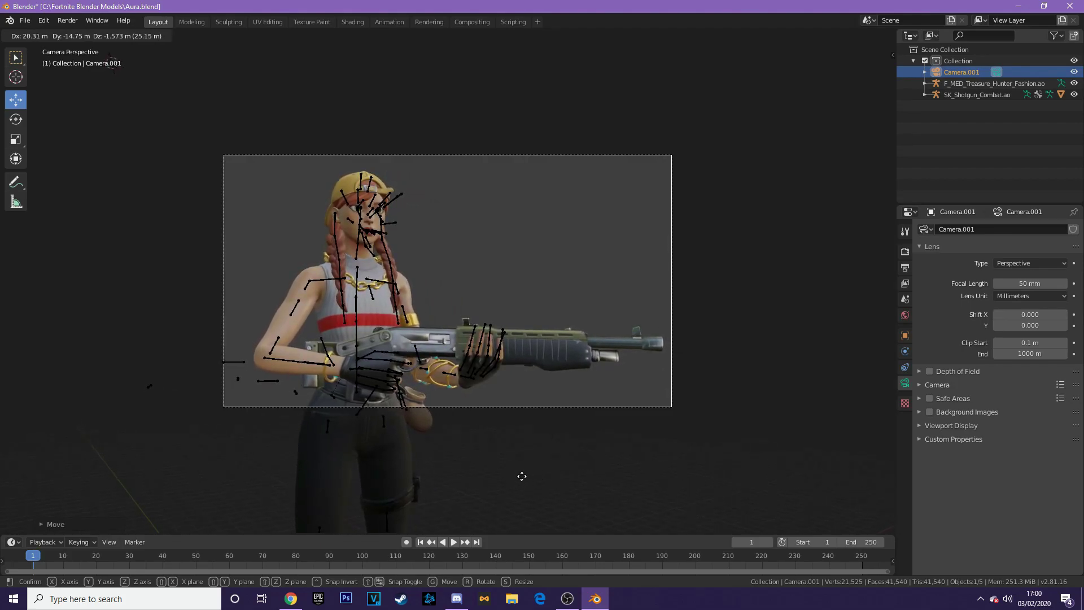
{"action": "left_click", "coordinate": [700, 504]}
{"action": "scroll", "coordinate": [706, 445], "scroll_direction": "down", "scroll_amount": 2}
{"action": "mouse_move", "coordinate": [737, 419]}
{"action": "middle_mouse_down"}
{"action": "mouse_move", "coordinate": [617, 427]}
{"action": "mouse_move", "coordinate": [735, 433]}
{"action": "middle_mouse_up"}
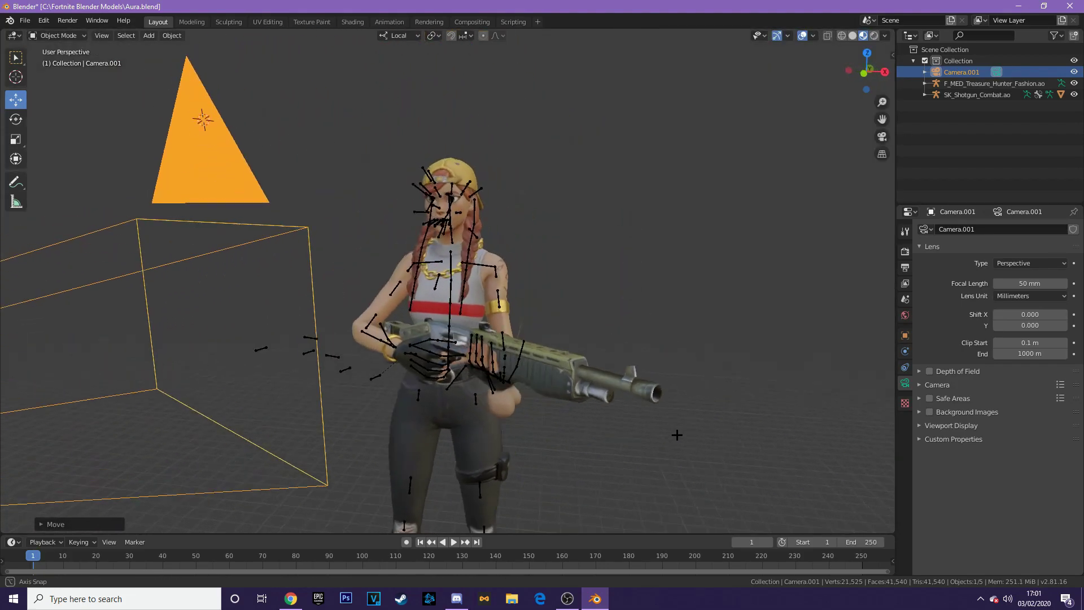
Move the camera sideways, rotate it back toward the character, and check the framing through the camera
{"action": "scroll", "coordinate": [735, 433], "scroll_direction": "down", "scroll_amount": 5}
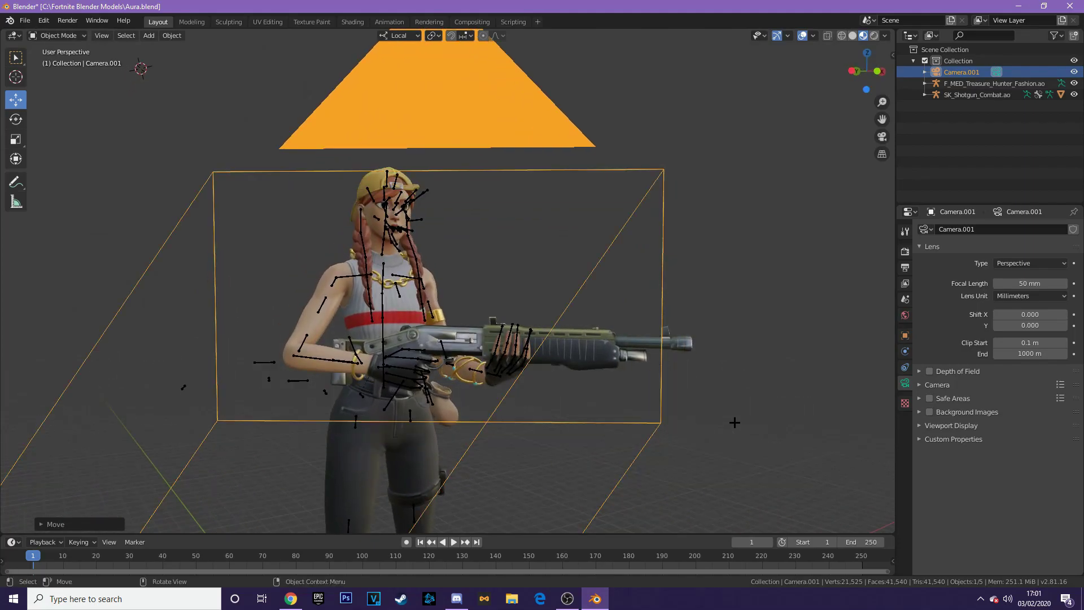
{"action": "scroll", "coordinate": [609, 404], "scroll_direction": "up", "scroll_amount": 2}
{"action": "middle_click_drag", "start_coordinate": [545, 373], "coordinate": [372, 461]}
{"action": "left_click_drag", "start_coordinate": [370, 488], "coordinate": [432, 470]}
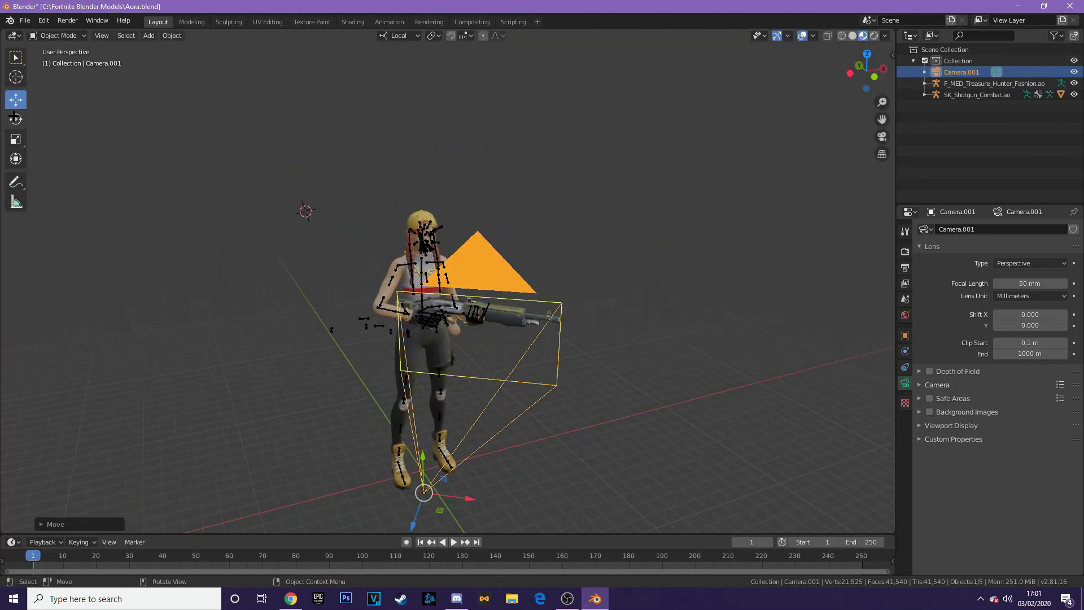
{"action": "key", "text": "shift+space"}
{"action": "key", "text": "r"}
{"action": "left_click_drag", "start_coordinate": [397, 512], "coordinate": [429, 517]}
{"action": "left_click", "coordinate": [882, 136]}
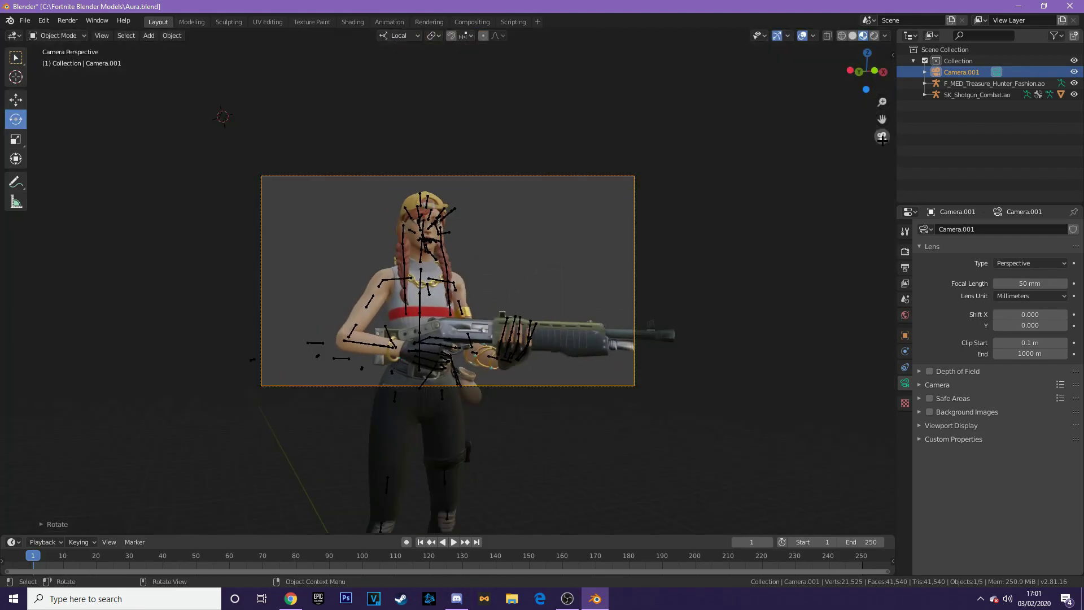
{"action": "left_click", "coordinate": [882, 136]}
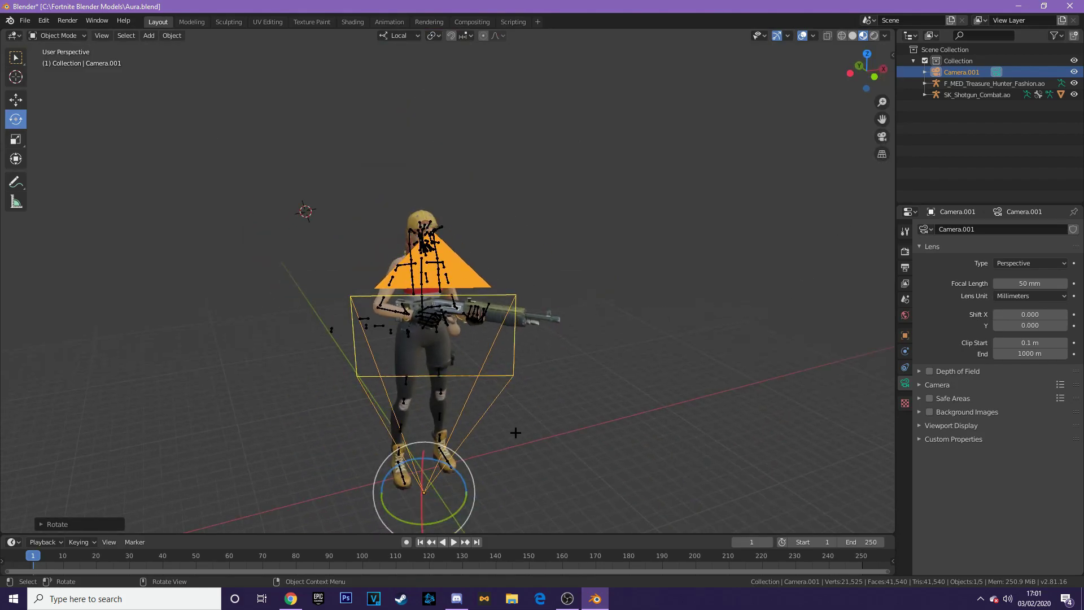
Move the camera closer to the character and look through it to frame her upper body and the shotgun
{"action": "left_click", "coordinate": [20, 98]}
{"action": "middle_click_drag", "start_coordinate": [531, 436], "coordinate": [532, 457]}
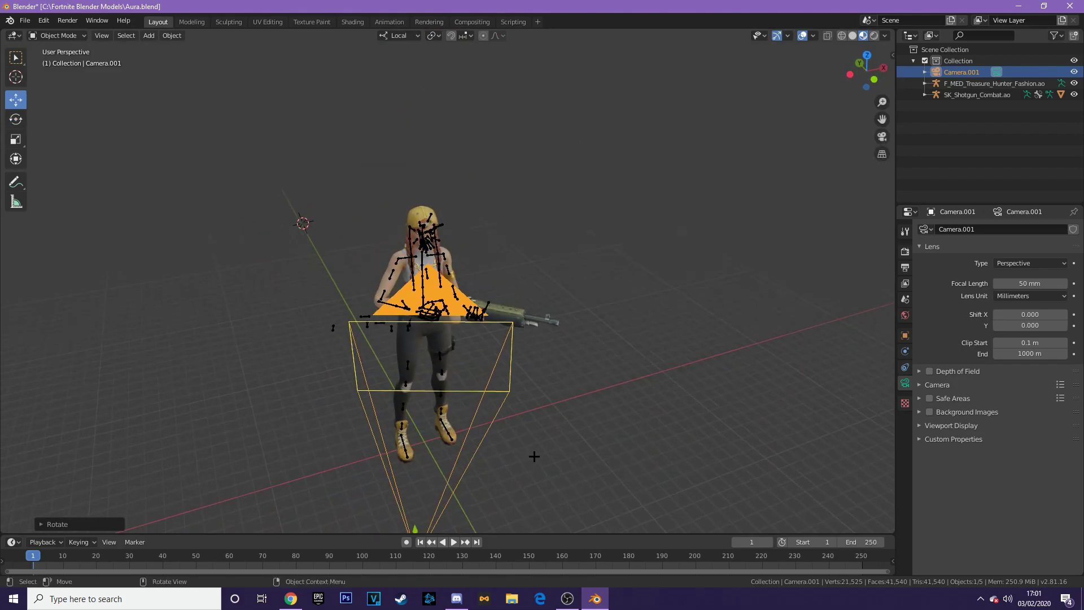
{"action": "scroll", "coordinate": [532, 459], "scroll_direction": "down", "scroll_amount": 1}
{"action": "left_click_drag", "start_coordinate": [418, 520], "coordinate": [513, 438]}
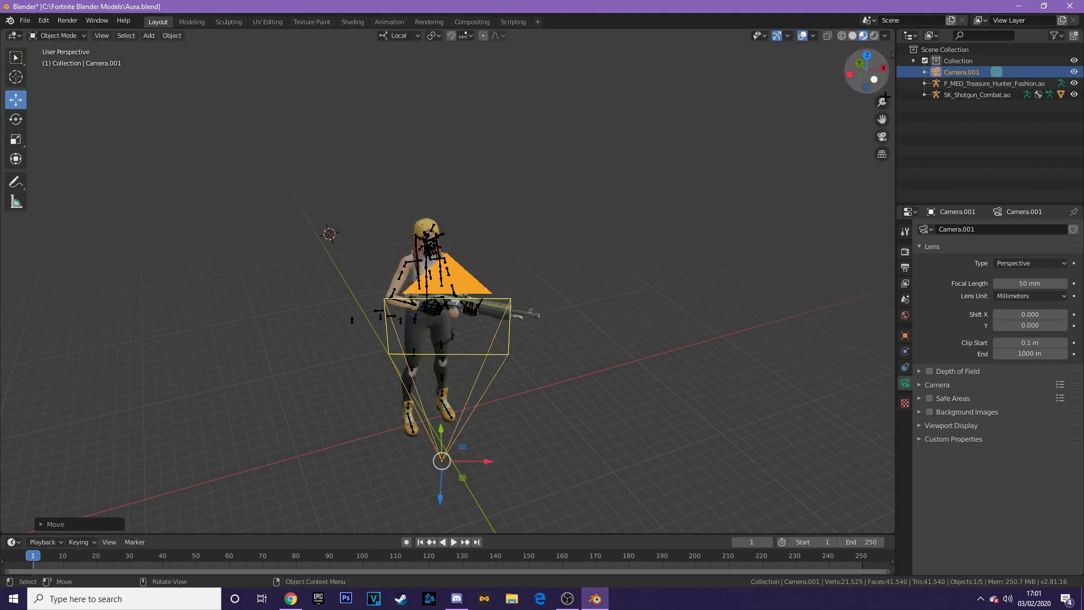
{"action": "left_click", "coordinate": [882, 136]}
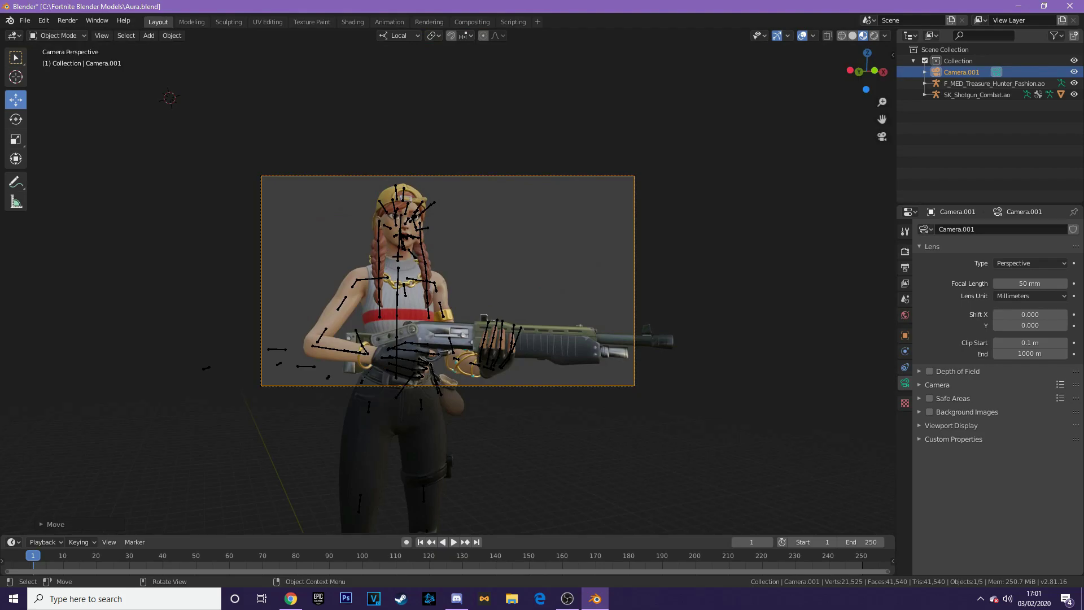
Put the character's armature in Pose Mode and rotate the neck_01 bone so her face points at the camera
{"action": "left_click", "coordinate": [371, 220]}
{"action": "left_click", "coordinate": [57, 35]}
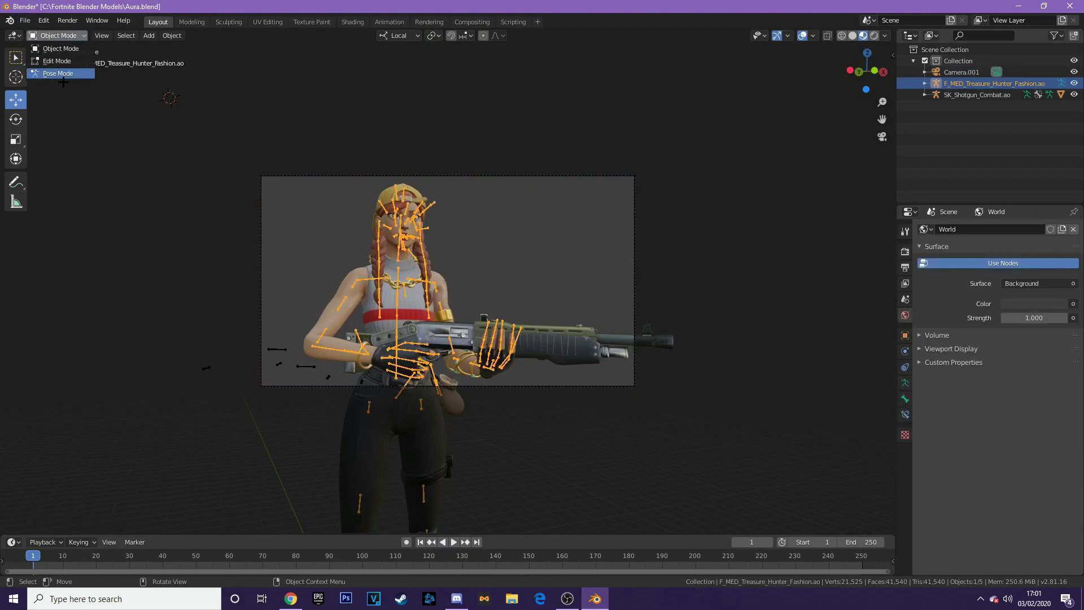
{"action": "left_click", "coordinate": [59, 73]}
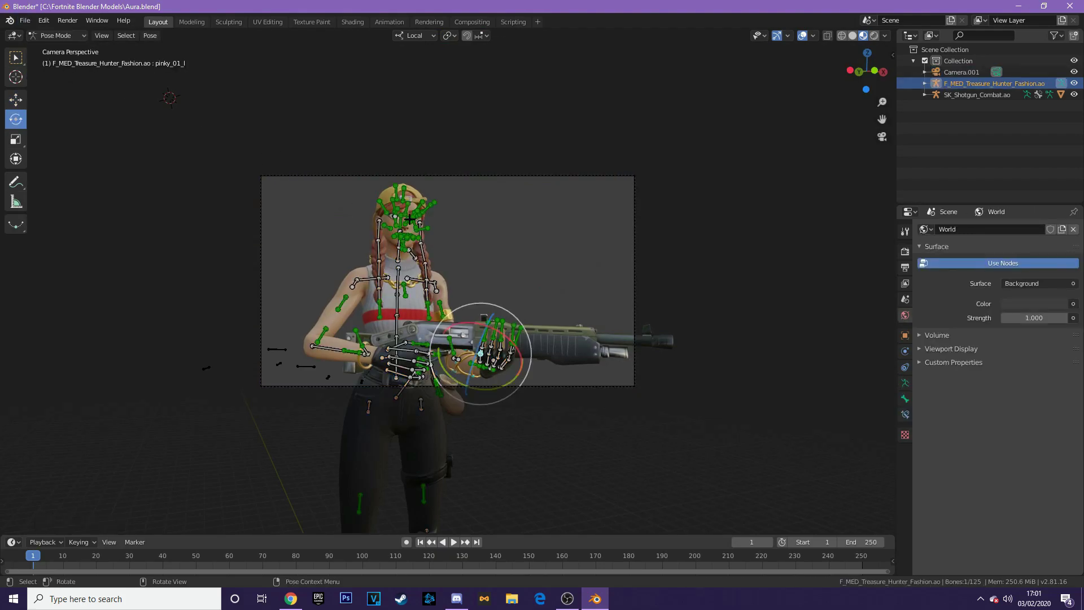
{"action": "left_click", "coordinate": [399, 259]}
{"action": "key", "text": "r"}
{"action": "key", "text": "r"}
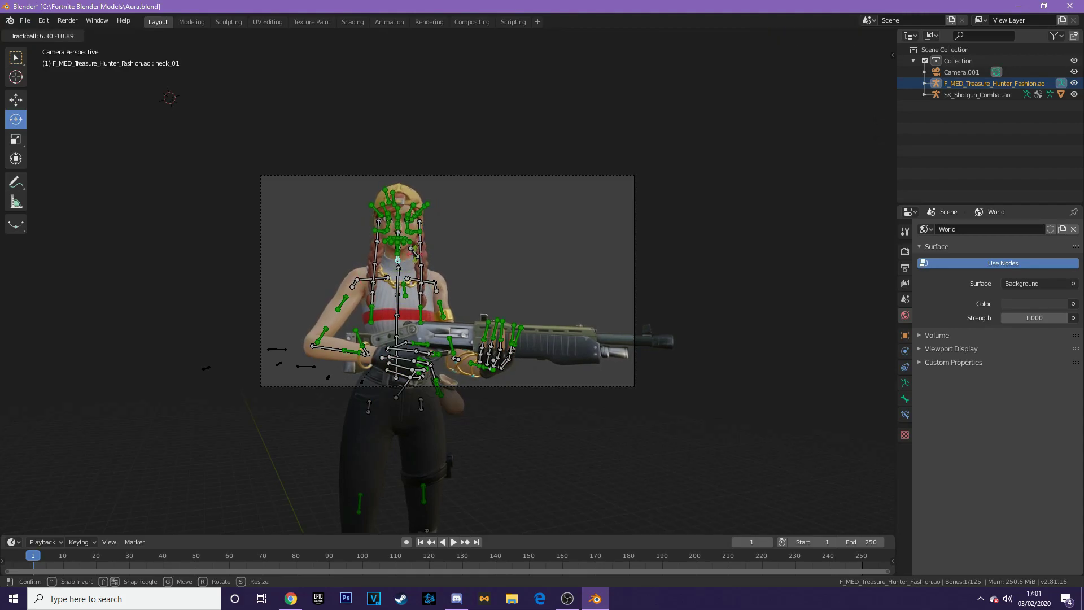
{"action": "key", "text": "Return"}
Select the L_lip_corner bone on the character's face and rotate it
{"action": "scroll", "coordinate": [448, 281], "scroll_direction": "up", "scroll_amount": 8}
{"action": "left_click_drag", "start_coordinate": [884, 119], "coordinate": [776, 90]}
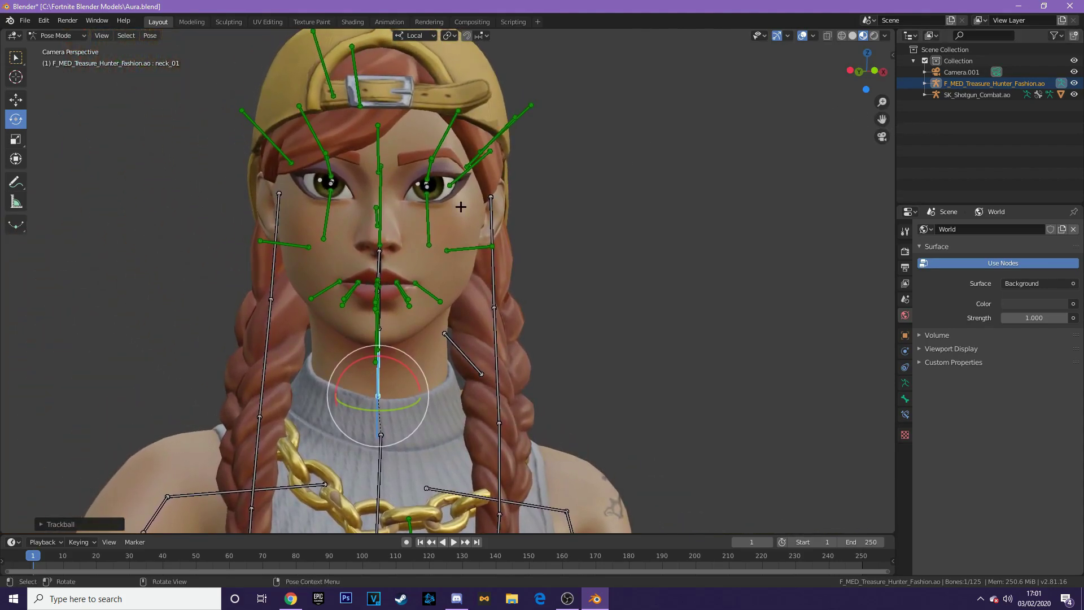
{"action": "left_click", "coordinate": [414, 281]}
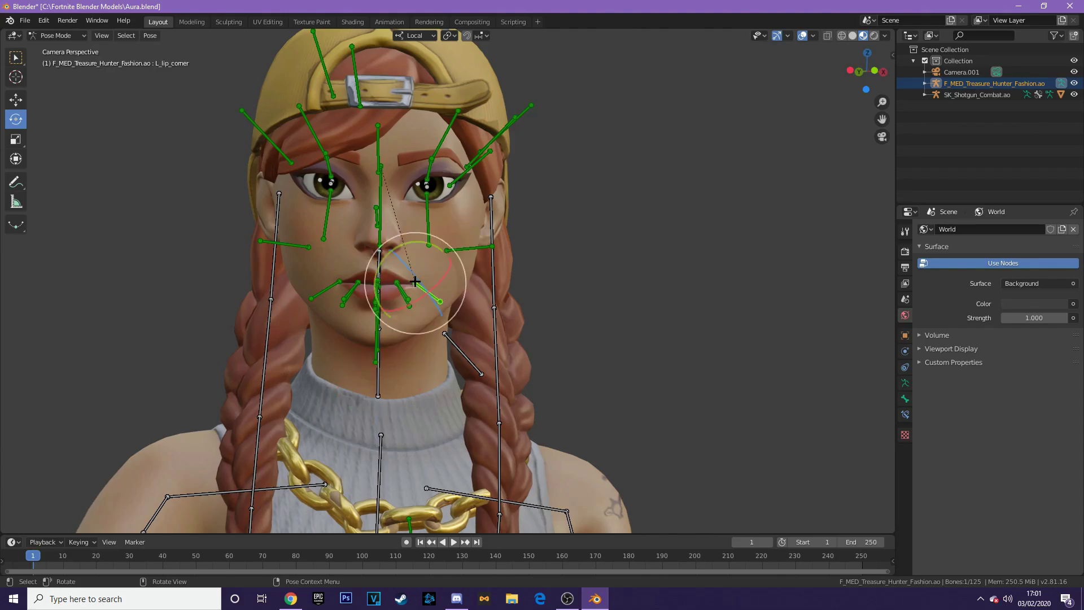
{"action": "left_click_drag", "start_coordinate": [380, 254], "coordinate": [368, 322]}
Set the transform orientation to Global and move the L_lip_corner bone up about 1.37 m to form a smirk
{"action": "left_click", "coordinate": [406, 38]}
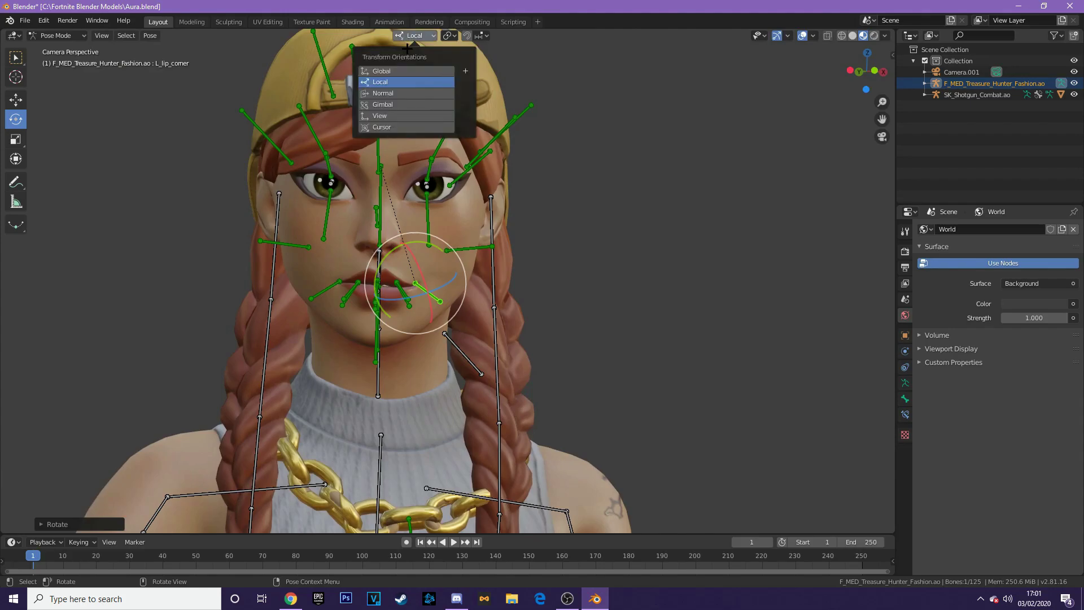
{"action": "left_click", "coordinate": [395, 69]}
{"action": "left_click", "coordinate": [15, 100]}
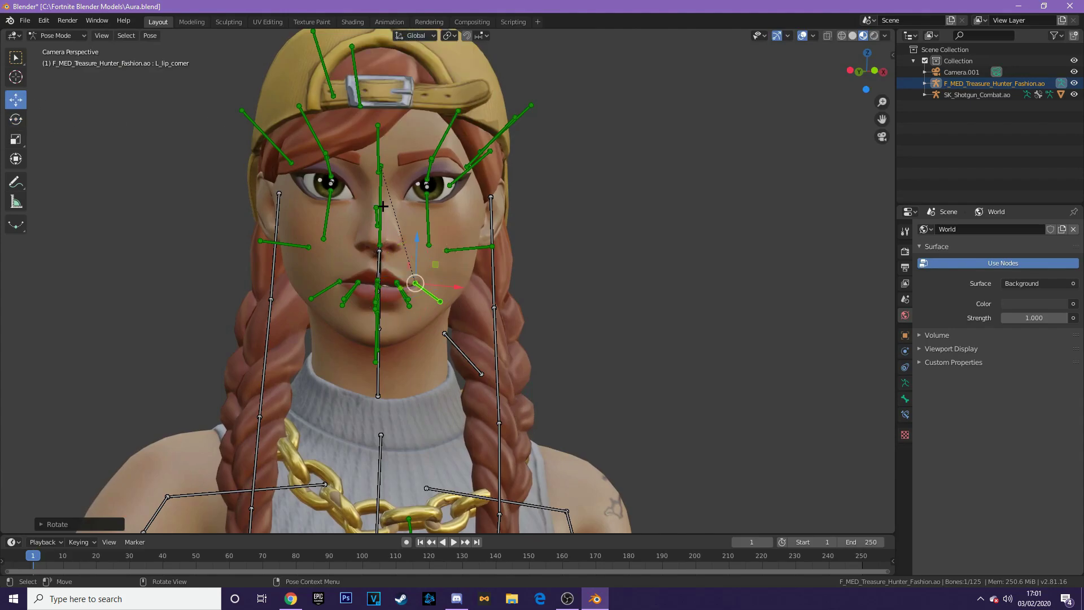
{"action": "left_click_drag", "start_coordinate": [415, 249], "coordinate": [424, 231]}
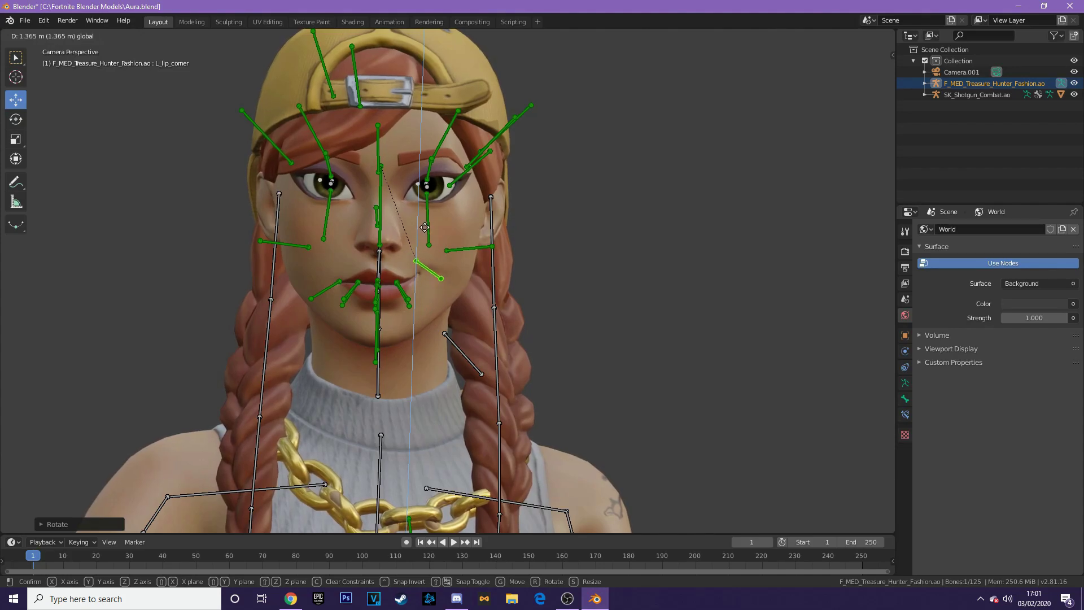
{"action": "left_click_drag", "start_coordinate": [425, 227], "coordinate": [409, 204]}
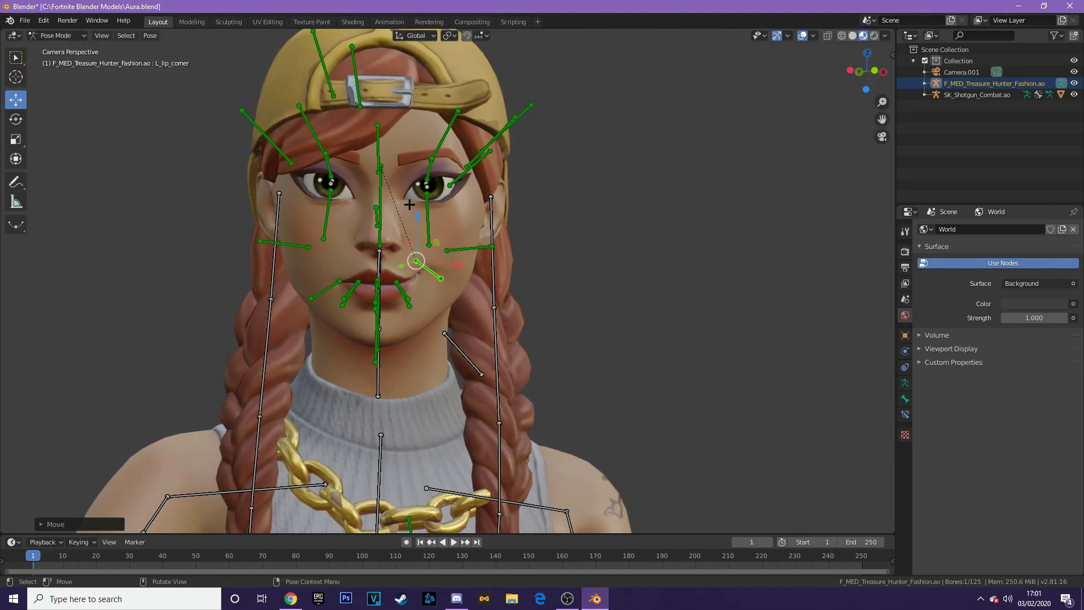
Return the transform orientation to Local and rotate the R_lip_corner bone
{"action": "left_click", "coordinate": [418, 35]}
{"action": "left_click", "coordinate": [392, 83]}
{"action": "left_click", "coordinate": [335, 284]}
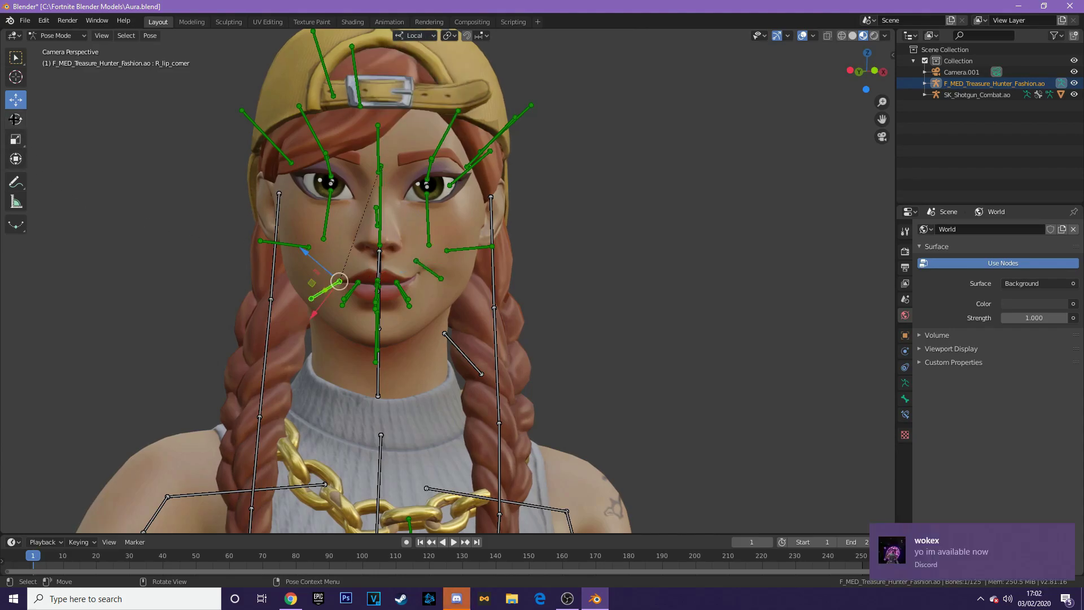
{"action": "left_click", "coordinate": [16, 119]}
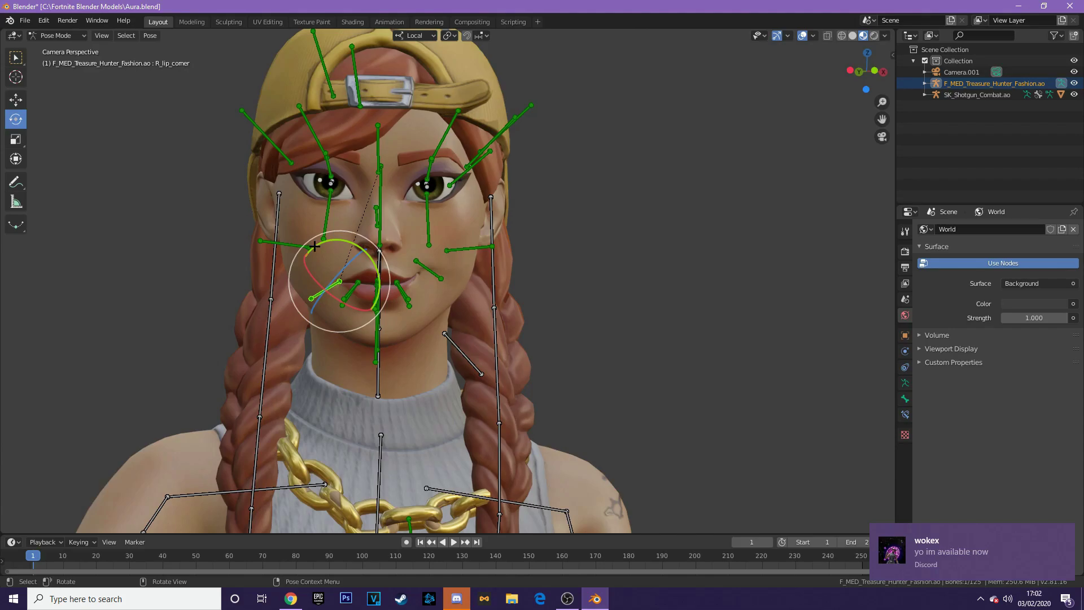
{"action": "left_click_drag", "start_coordinate": [316, 248], "coordinate": [337, 234]}
Examine the mouth expression up close and the overall pose within the camera frame
{"action": "scroll", "coordinate": [336, 233], "scroll_direction": "up", "scroll_amount": 3}
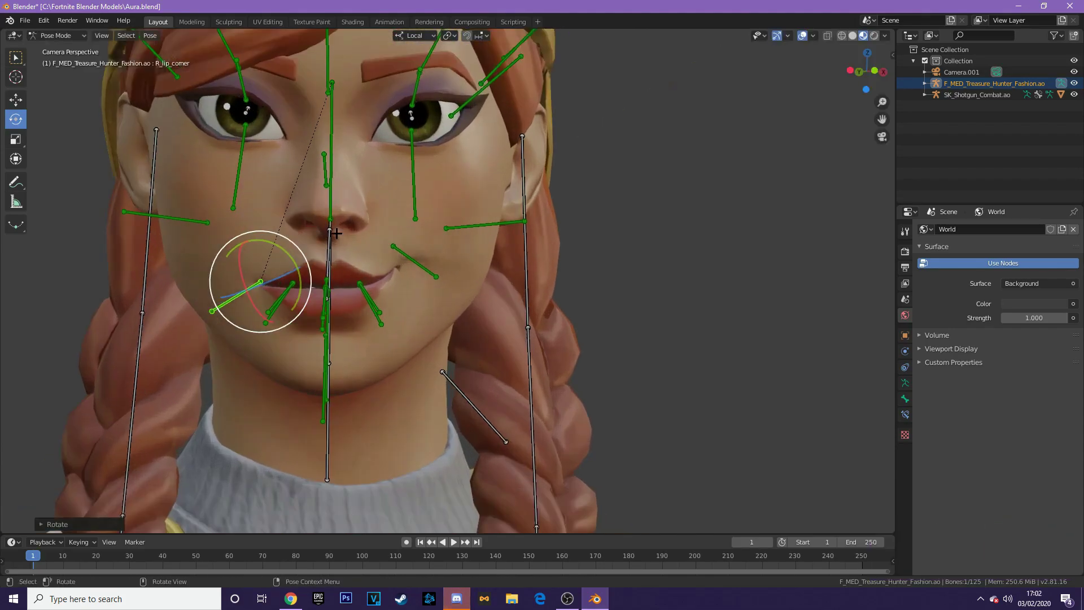
{"action": "scroll", "coordinate": [338, 230], "scroll_direction": "up", "scroll_amount": 2}
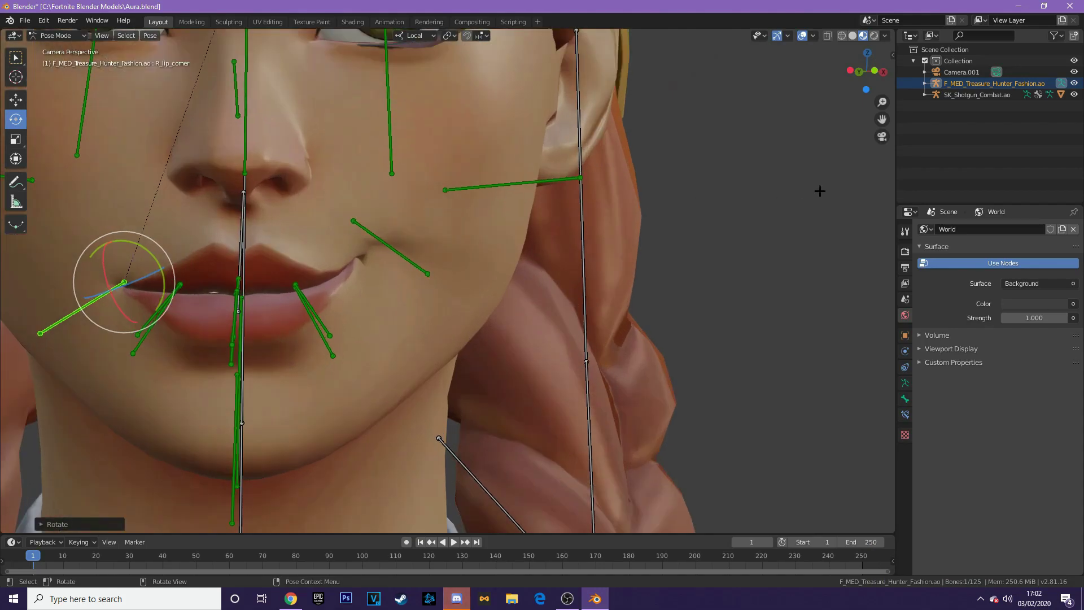
{"action": "left_click_drag", "start_coordinate": [882, 119], "coordinate": [890, 97]}
{"action": "scroll", "coordinate": [657, 263], "scroll_direction": "down", "scroll_amount": 6}
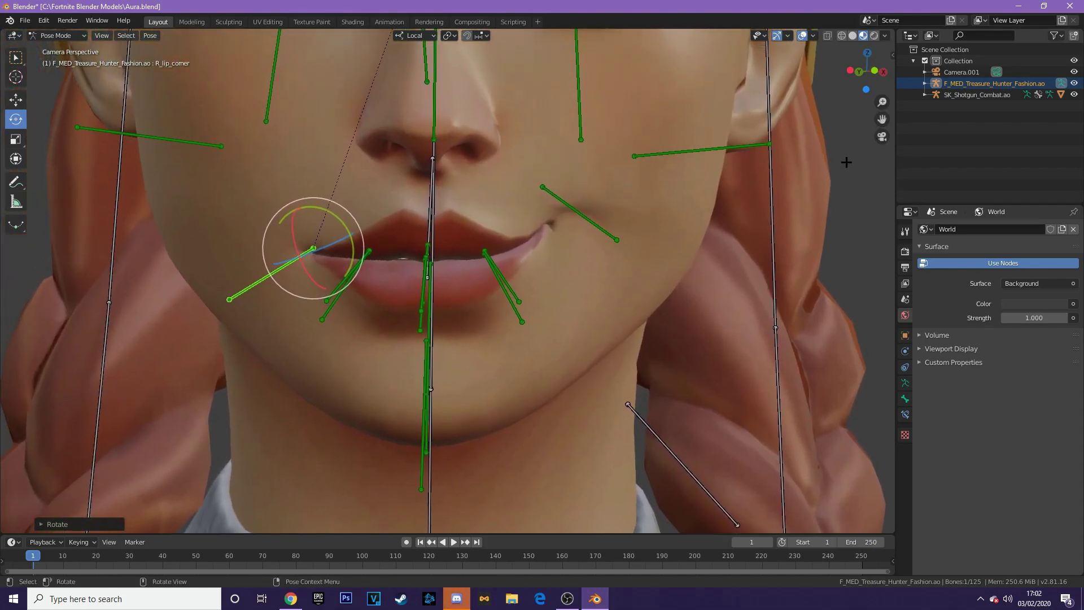
{"action": "scroll", "coordinate": [537, 218], "scroll_direction": "down", "scroll_amount": 4}
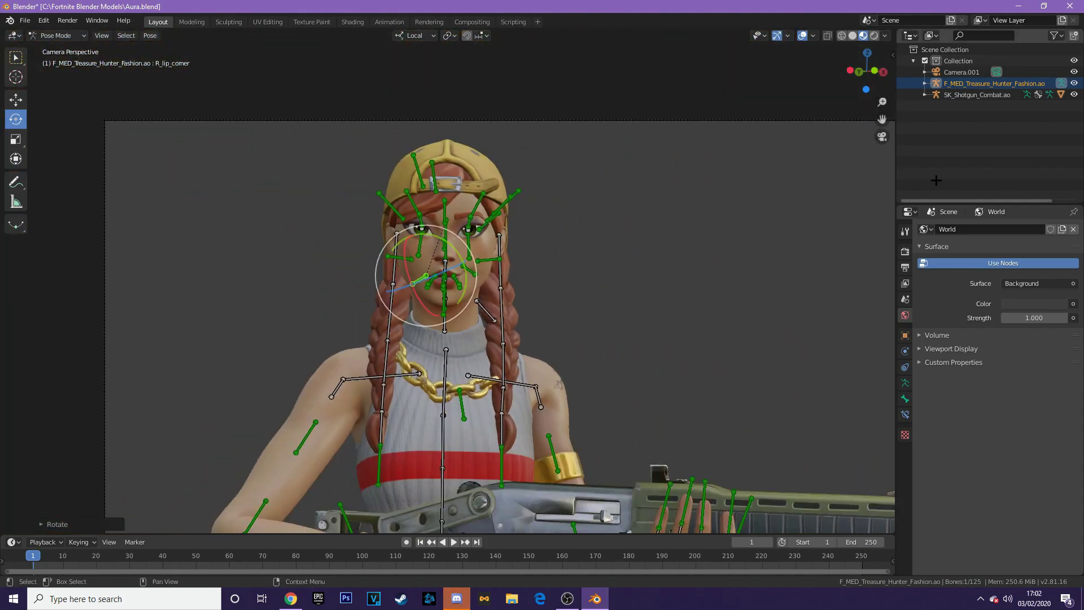
{"action": "mouse_move", "coordinate": [882, 119]}
{"action": "left_mouse_down"}
{"action": "mouse_move", "coordinate": [788, 1]}
{"action": "mouse_move", "coordinate": [983, 1]}
{"action": "mouse_move", "coordinate": [1061, 86]}
{"action": "mouse_move", "coordinate": [1082, 16]}
{"action": "mouse_move", "coordinate": [416, 1]}
{"action": "mouse_move", "coordinate": [402, 19]}
{"action": "mouse_move", "coordinate": [770, 57]}
{"action": "mouse_move", "coordinate": [960, 95]}
{"action": "mouse_move", "coordinate": [898, 115]}
{"action": "mouse_move", "coordinate": [1014, 198]}
{"action": "mouse_move", "coordinate": [901, 157]}
{"action": "mouse_move", "coordinate": [890, 120]}
{"action": "left_mouse_up"}
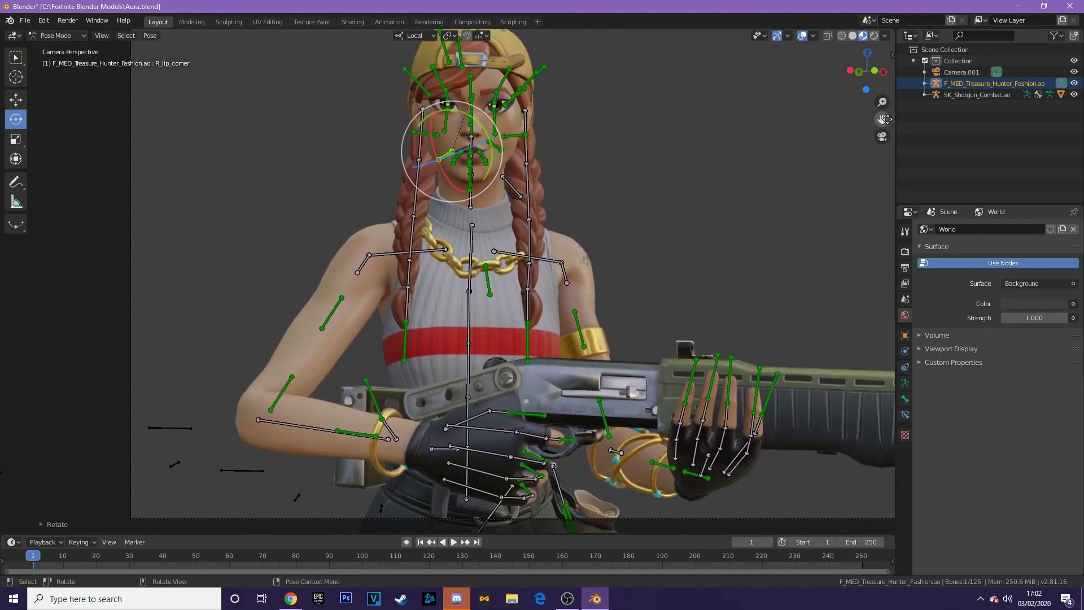
{"action": "scroll", "coordinate": [888, 121], "scroll_direction": "down", "scroll_amount": 2}
{"action": "scroll", "coordinate": [520, 225], "scroll_direction": "down", "scroll_amount": 1}
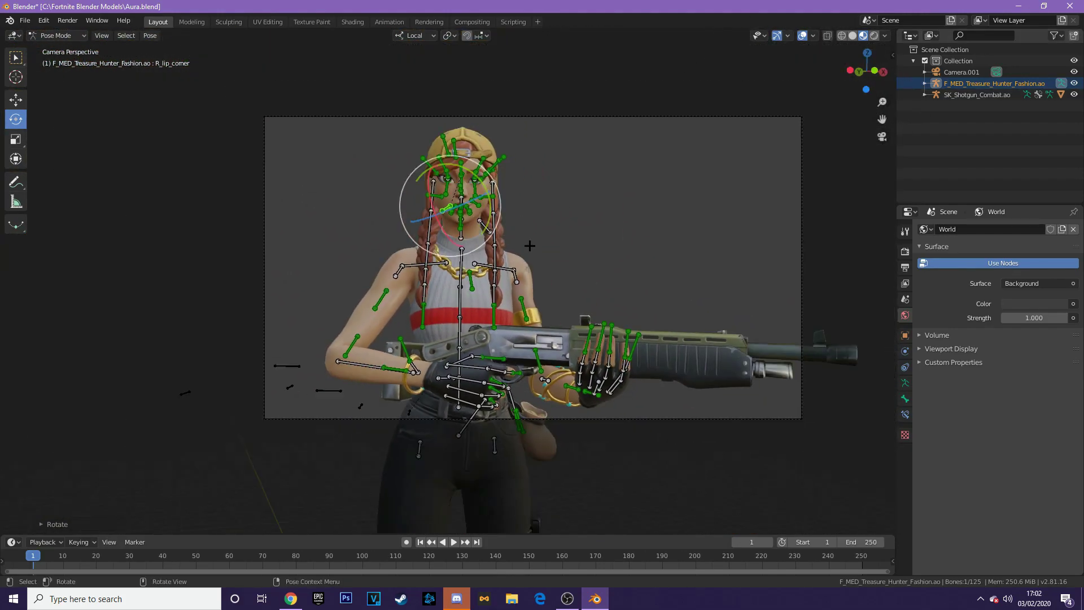
Enlarge the timeline area and change it to the Shader Editor
{"action": "left_click_drag", "start_coordinate": [536, 534], "coordinate": [563, 357]}
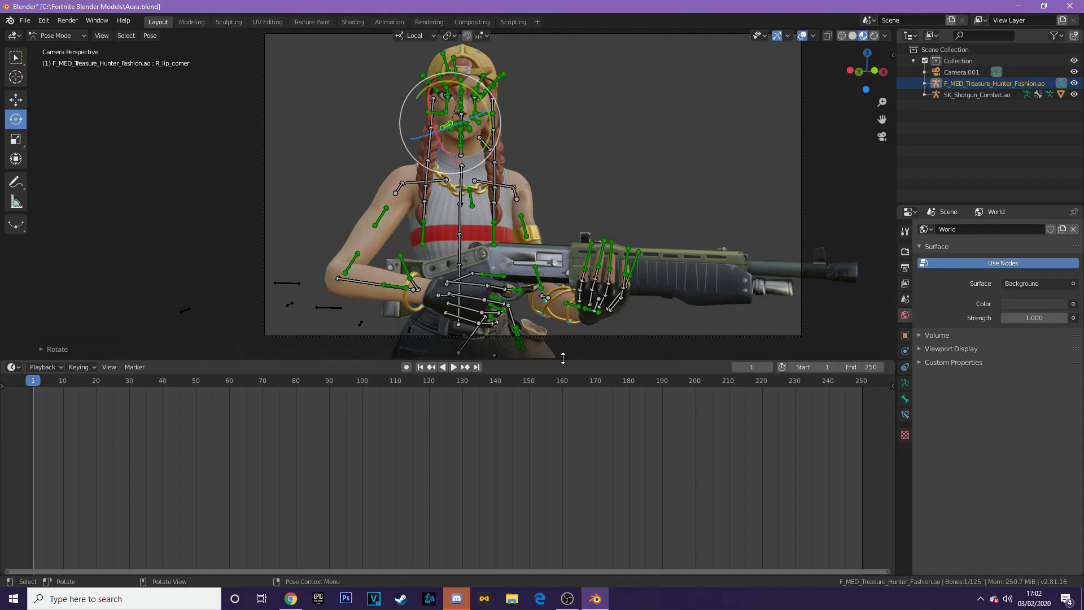
{"action": "left_click", "coordinate": [14, 366]}
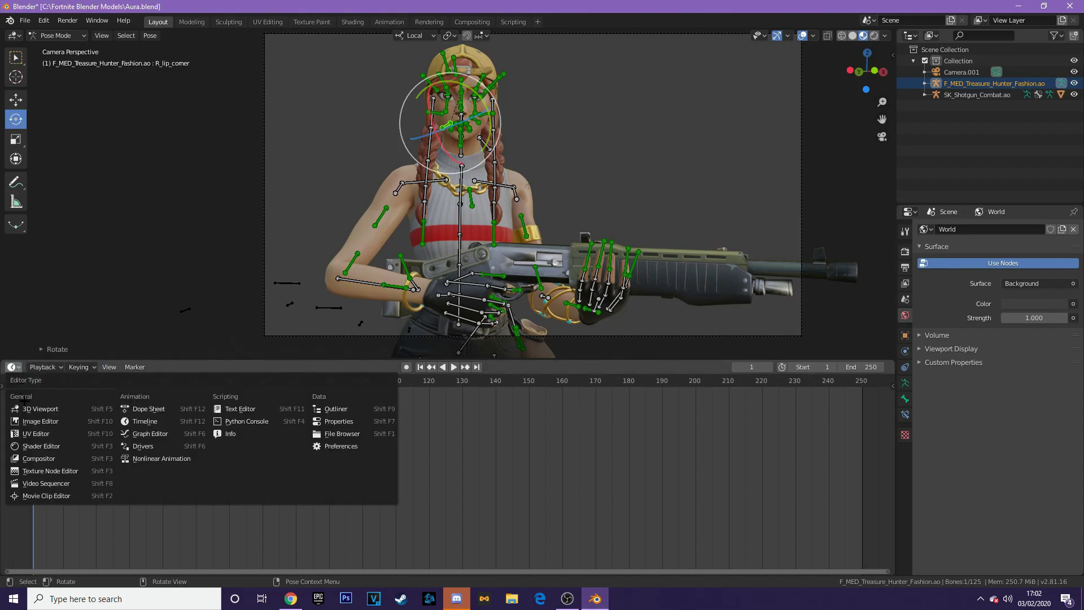
{"action": "left_click", "coordinate": [29, 434]}
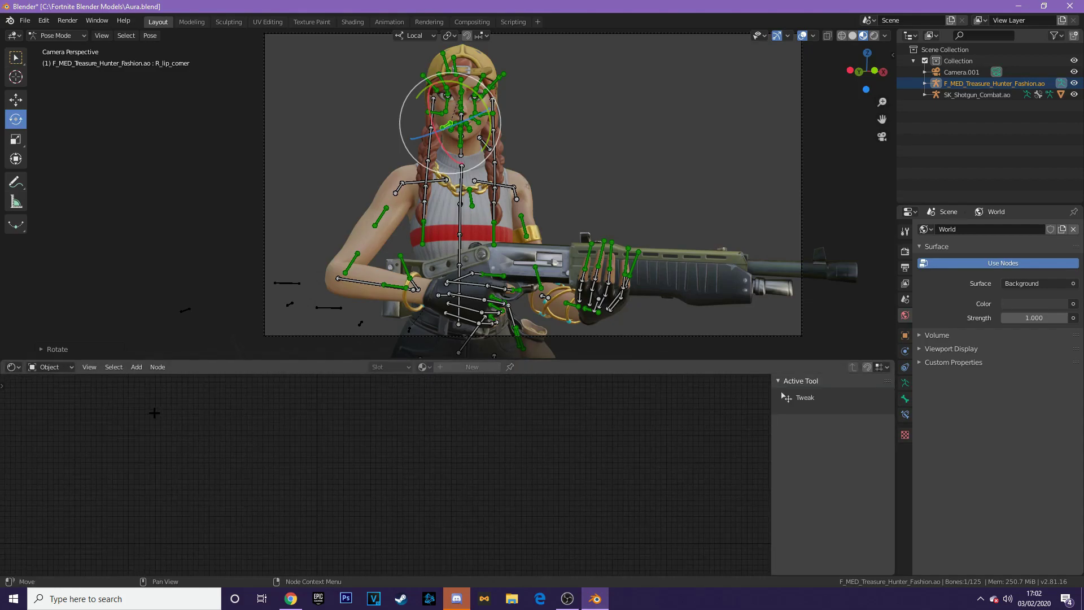
Switch the shader type to World and add a MixRGB node feeding the Background node's Color input
{"action": "left_click", "coordinate": [50, 370]}
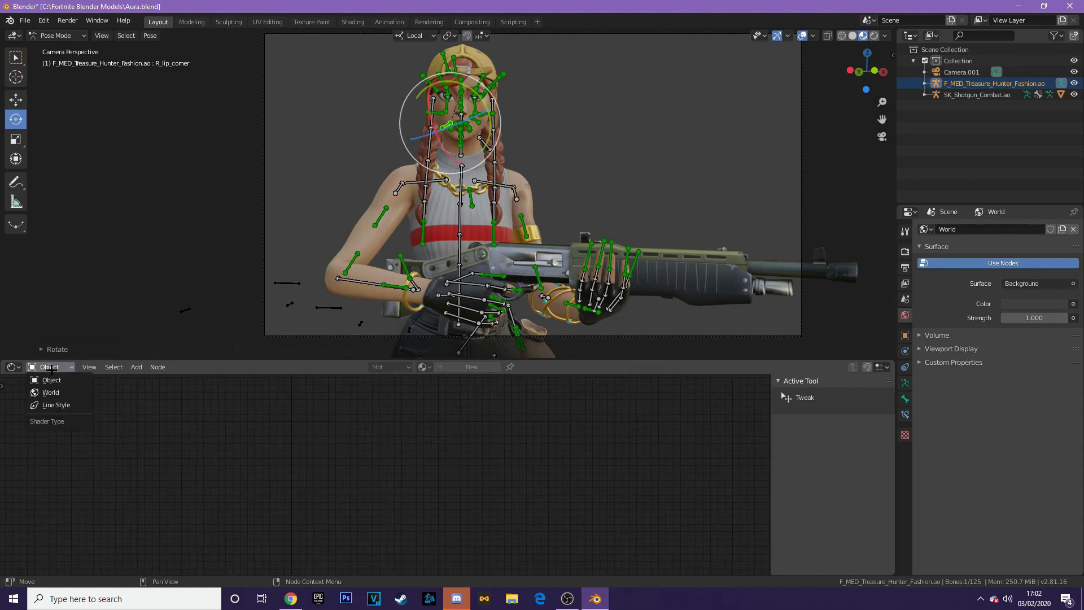
{"action": "left_click", "coordinate": [53, 393]}
{"action": "scroll", "coordinate": [265, 417], "scroll_direction": "up", "scroll_amount": 5}
{"action": "middle_click_drag", "start_coordinate": [405, 413], "coordinate": [345, 412]}
{"action": "left_click", "coordinate": [133, 367]}
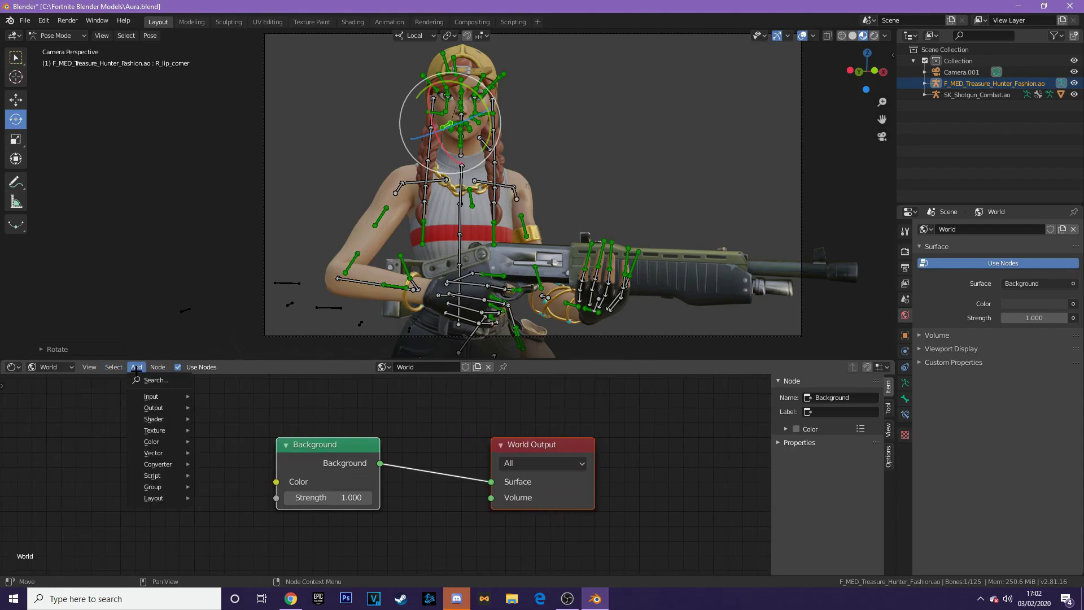
{"action": "left_click", "coordinate": [144, 380]}
{"action": "type", "text": "mix"}
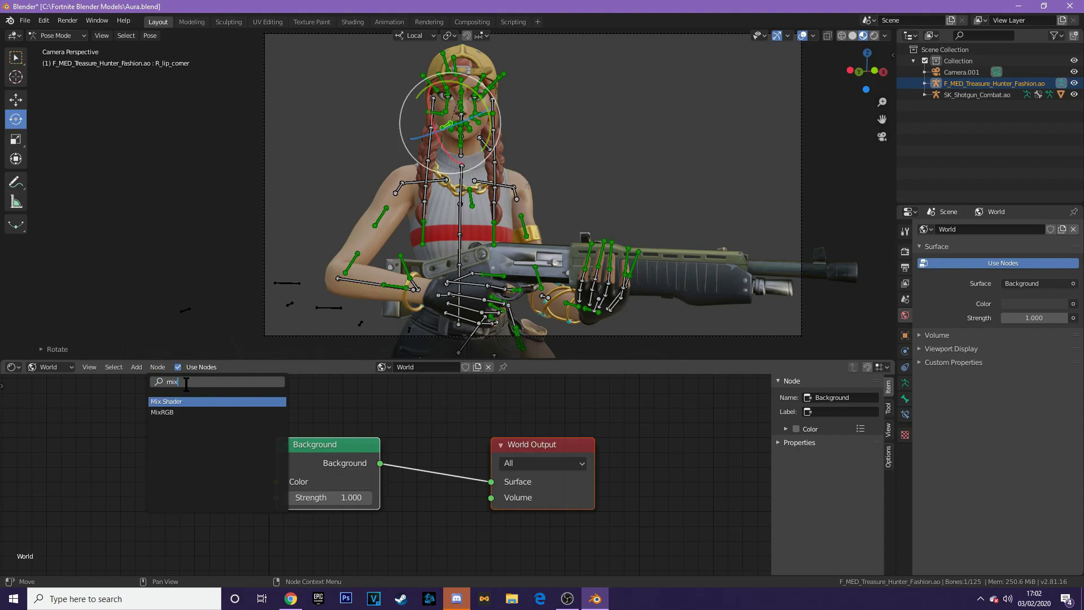
{"action": "left_click", "coordinate": [179, 411]}
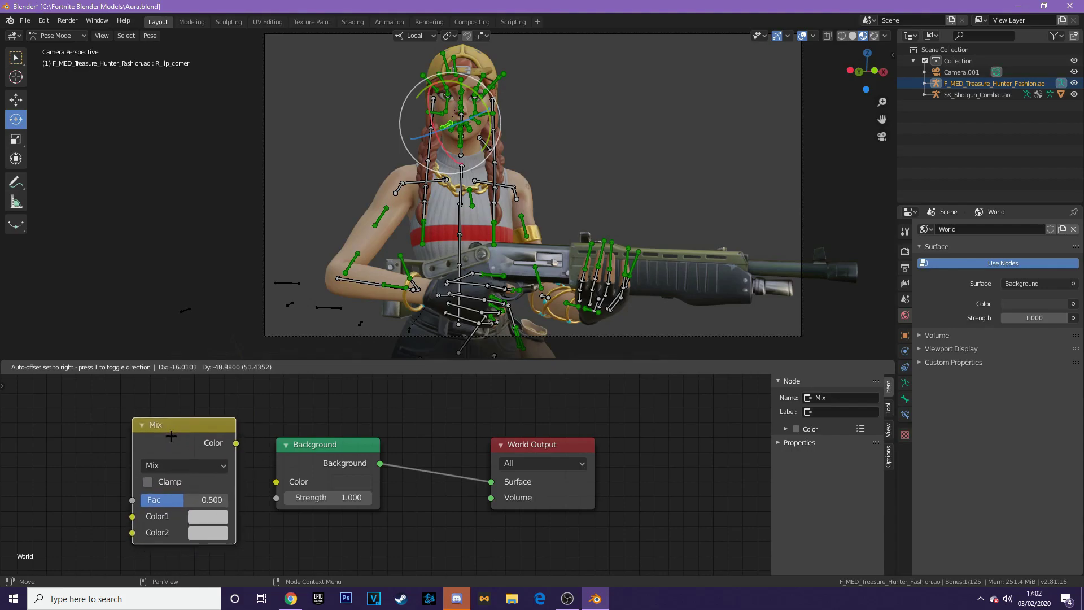
{"action": "left_click", "coordinate": [167, 433]}
{"action": "left_click_drag", "start_coordinate": [236, 443], "coordinate": [276, 482]}
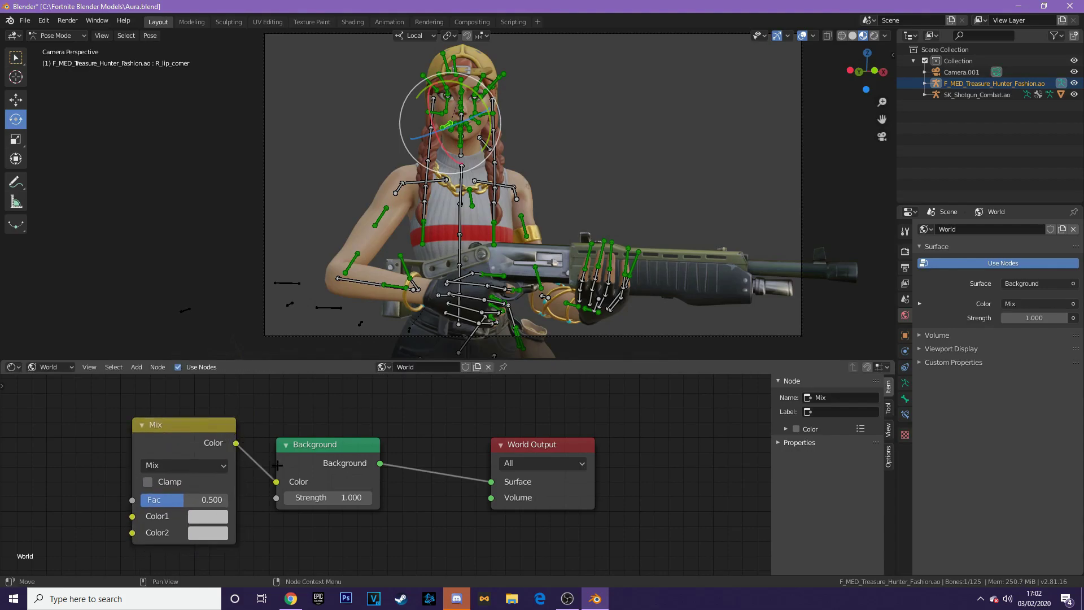
Add two Environment Texture nodes, one above the other, on the input side of the Mix node
{"action": "left_click", "coordinate": [138, 367]}
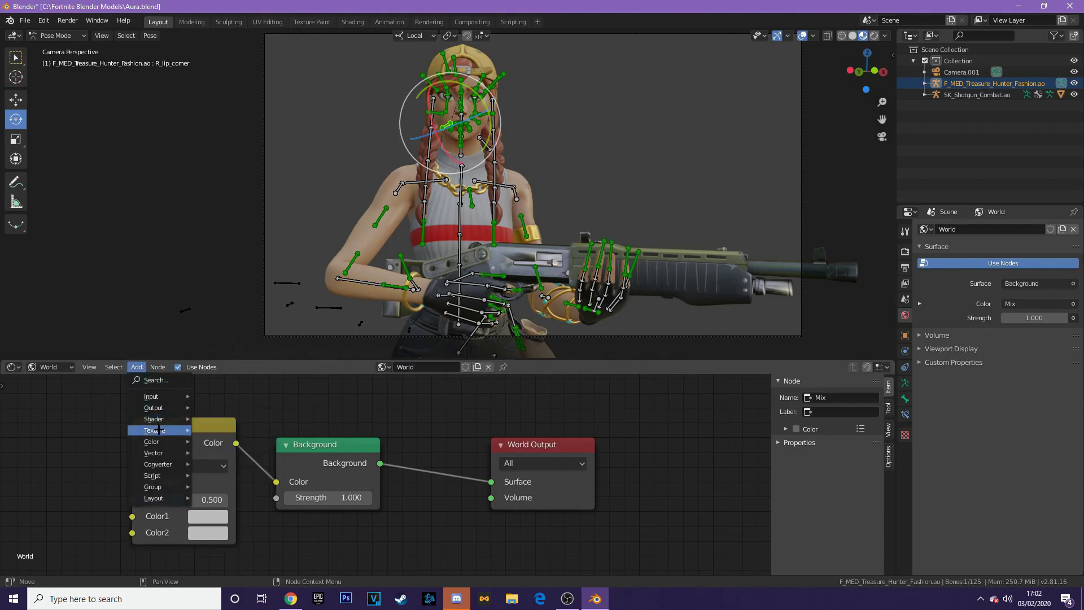
{"action": "mouse_move", "coordinate": [158, 430]}
{"action": "left_click", "coordinate": [237, 293]}
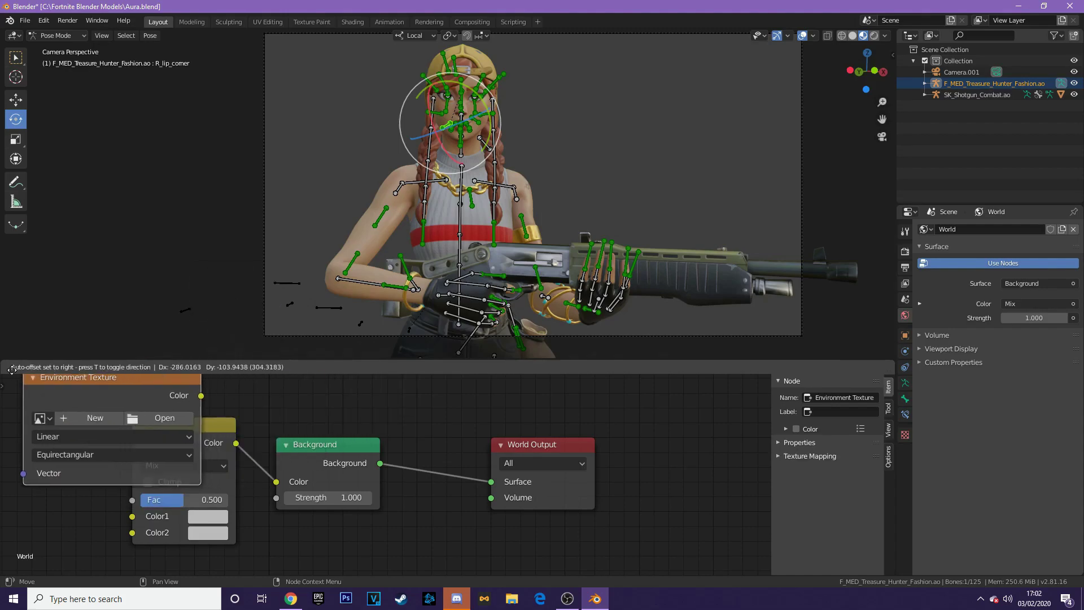
{"action": "left_click", "coordinate": [988, 391]}
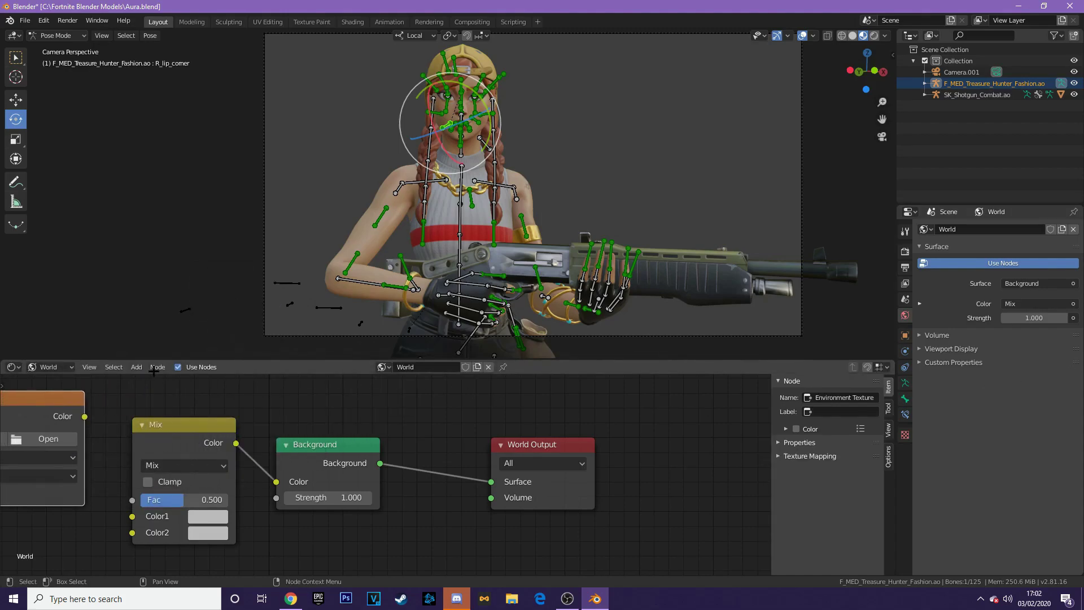
{"action": "left_click", "coordinate": [137, 367]}
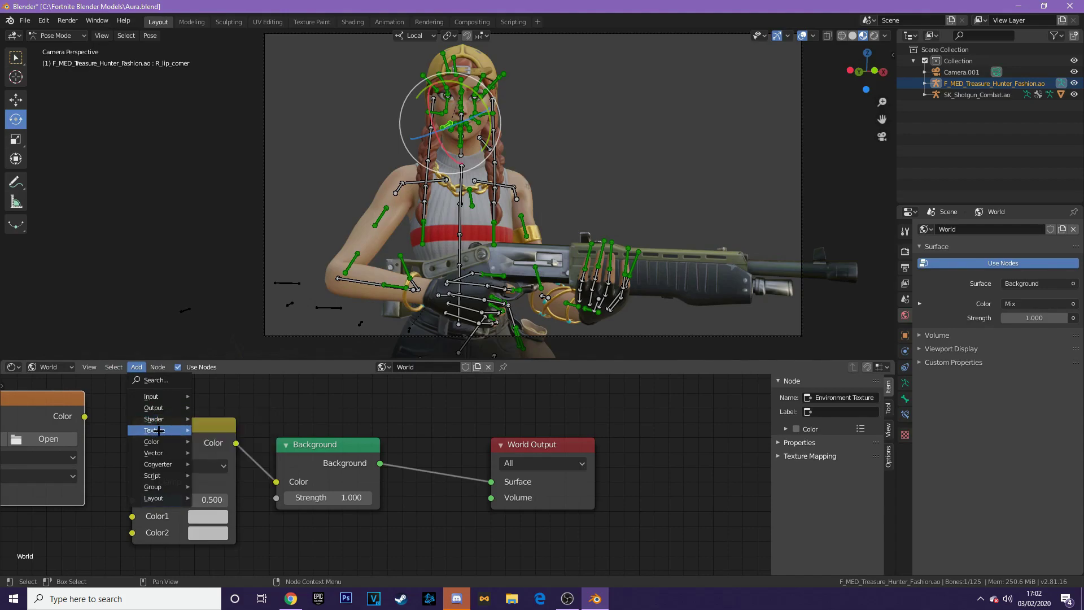
{"action": "mouse_move", "coordinate": [158, 430]}
{"action": "left_click", "coordinate": [237, 293]}
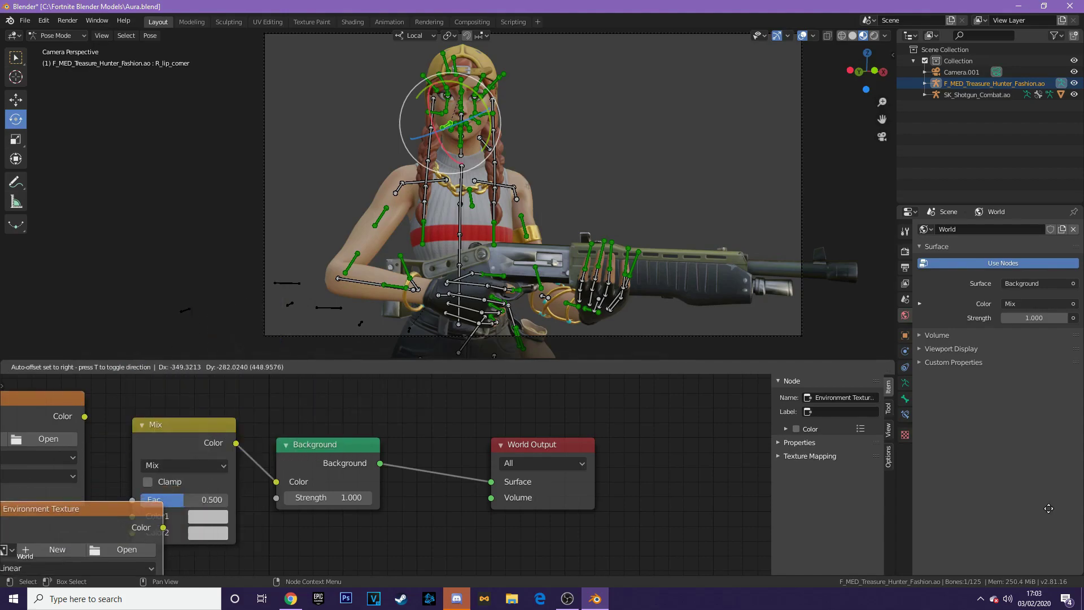
{"action": "left_click", "coordinate": [1000, 519]}
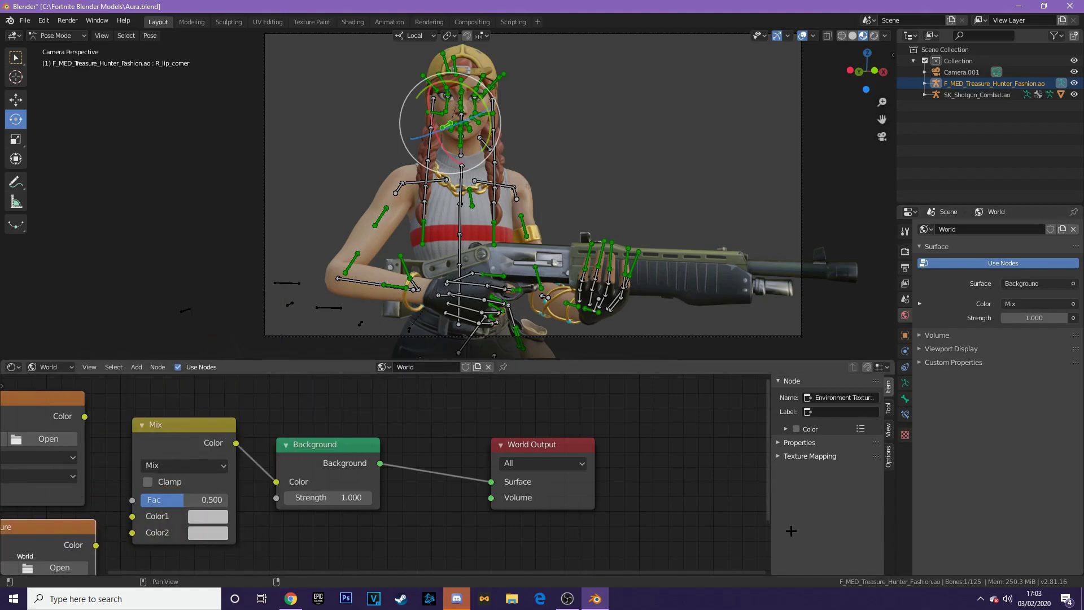
Connect the lower Environment Texture's Color to the Mix node's Color2 and the upper one's Color to Color1
{"action": "scroll", "coordinate": [709, 497], "scroll_direction": "down", "scroll_amount": 2}
{"action": "left_click_drag", "start_coordinate": [138, 535], "coordinate": [168, 524]}
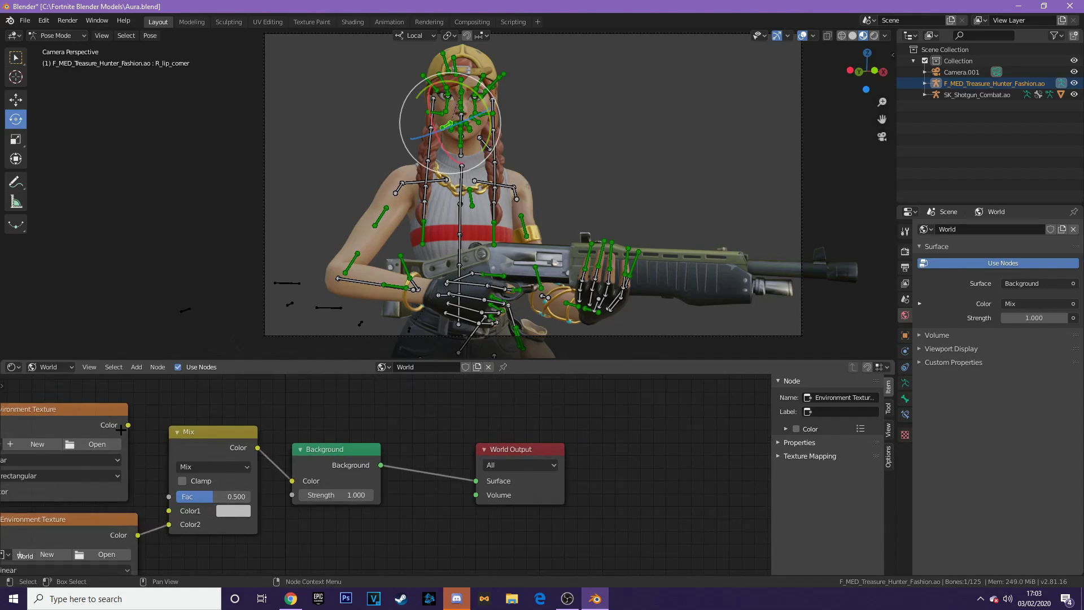
{"action": "left_click_drag", "start_coordinate": [128, 426], "coordinate": [169, 512]}
{"action": "middle_click_drag", "start_coordinate": [303, 411], "coordinate": [521, 411]}
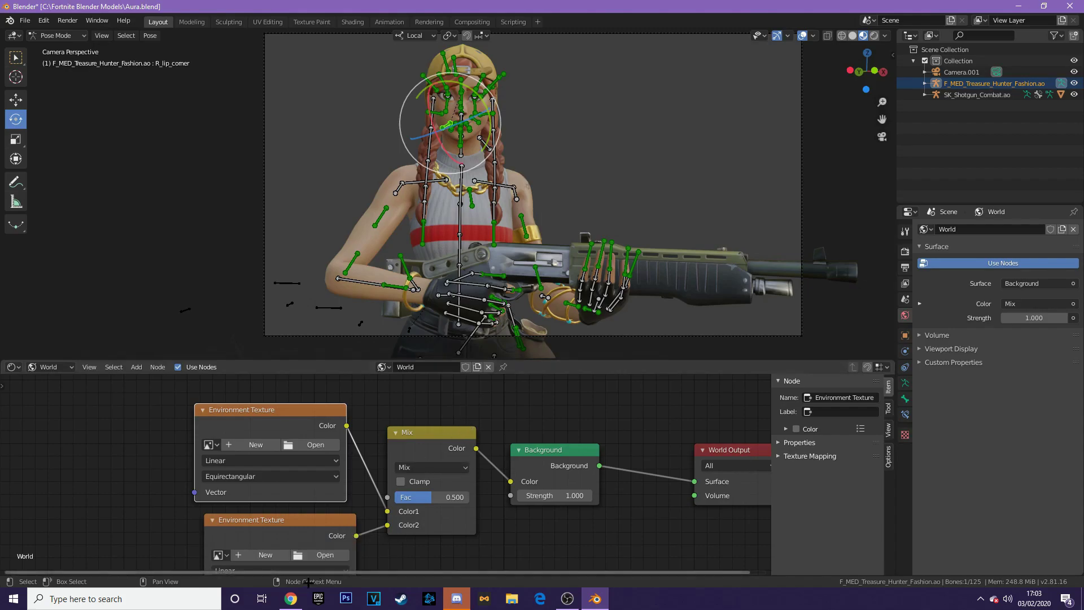
Switch to Chrome, go to the HDRI Haven site and show its category of all HDRIs
{"action": "mouse_move", "coordinate": [291, 599]}
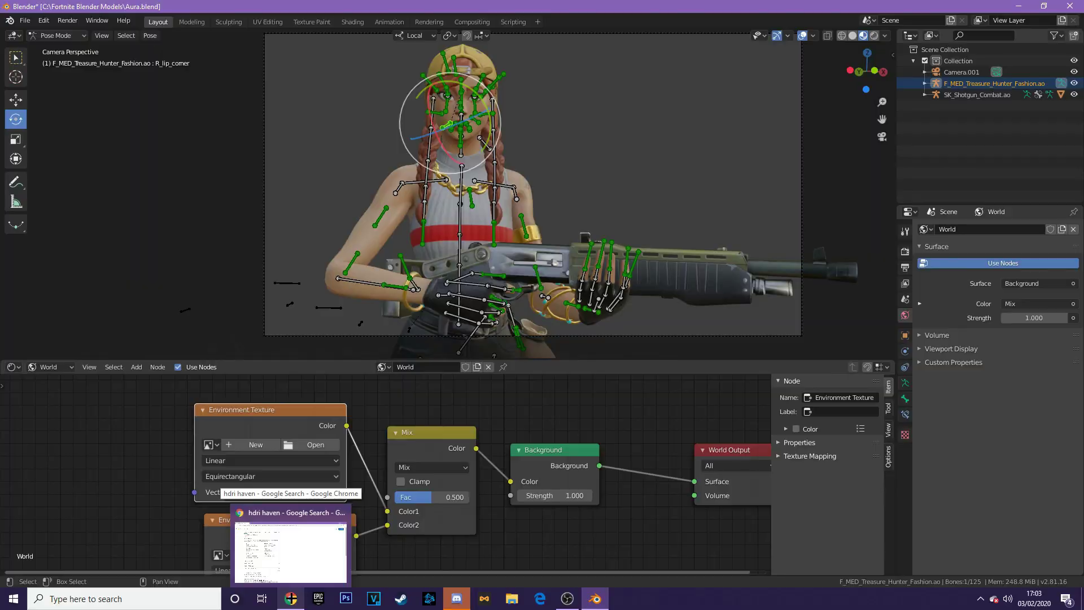
{"action": "left_click", "coordinate": [291, 548]}
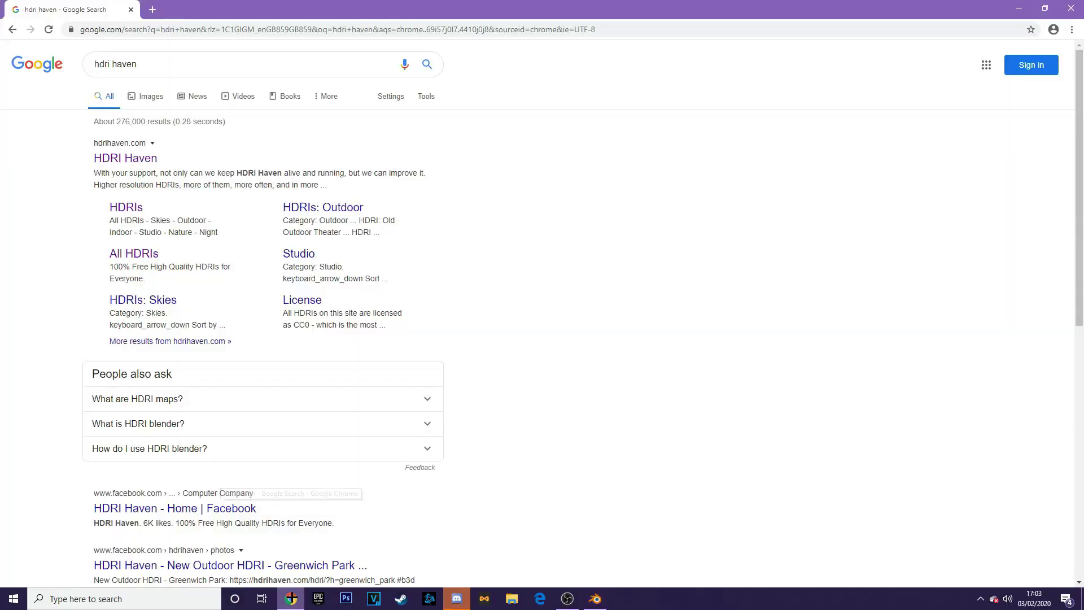
{"action": "left_click", "coordinate": [148, 158]}
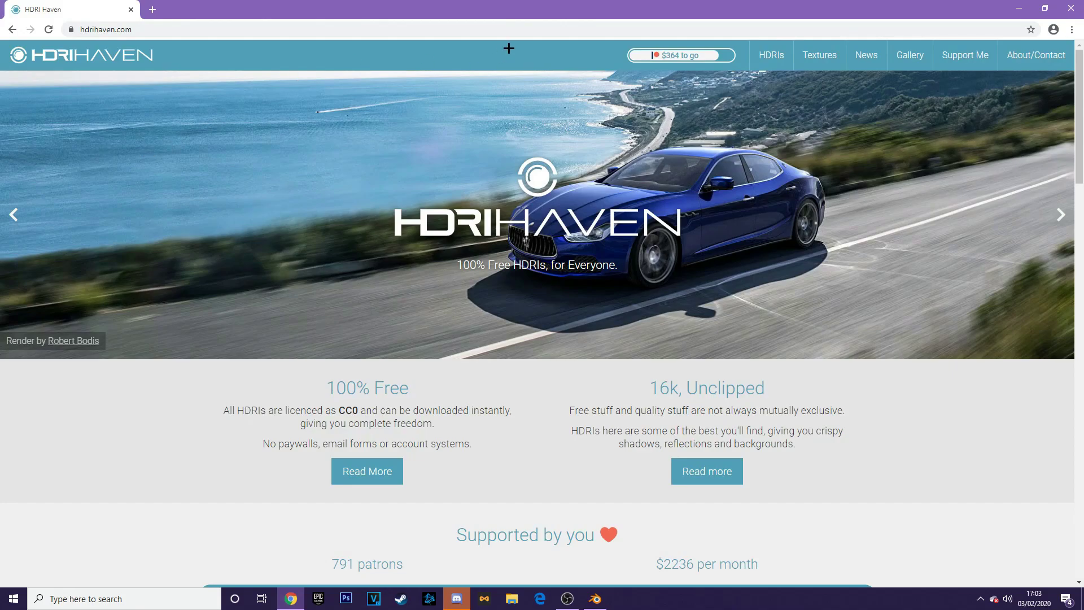
{"action": "left_click", "coordinate": [766, 59]}
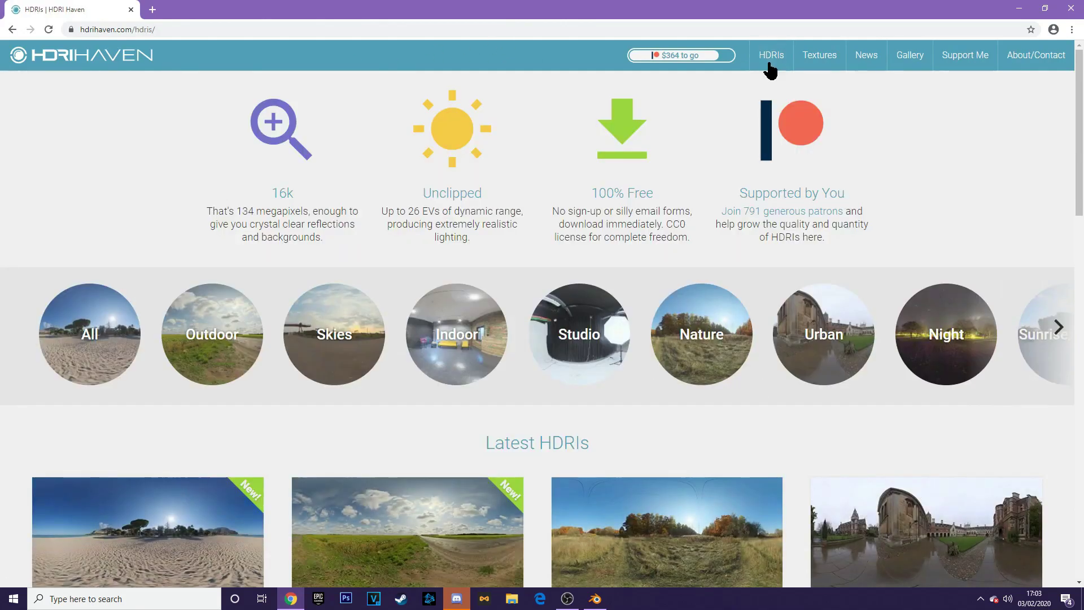
{"action": "left_click", "coordinate": [131, 353]}
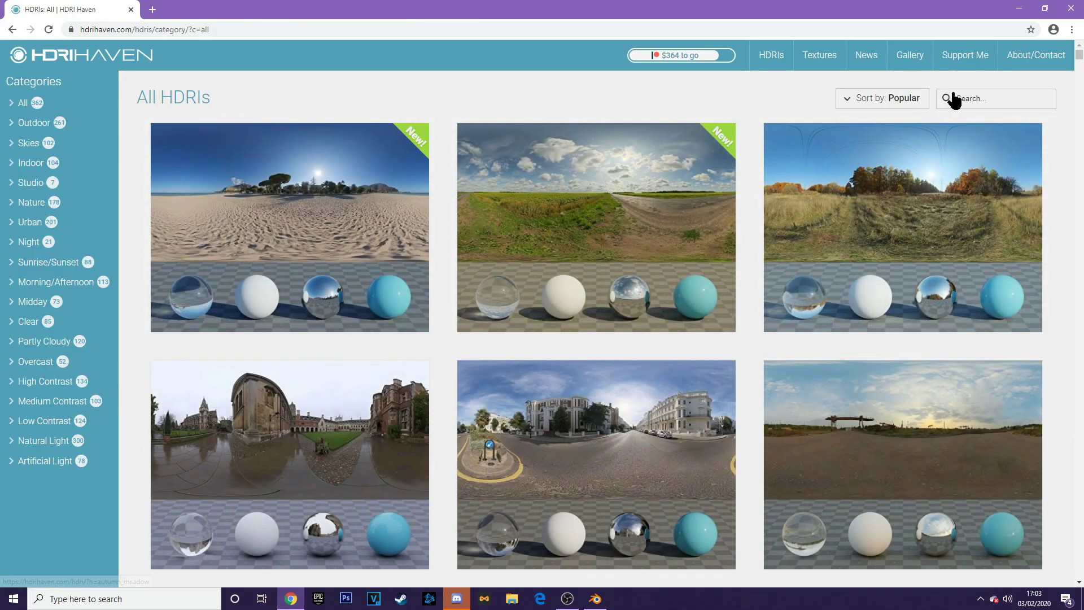
Search the HDRI library for "delta"
{"action": "left_click", "coordinate": [969, 97]}
{"action": "type", "text": "de"}
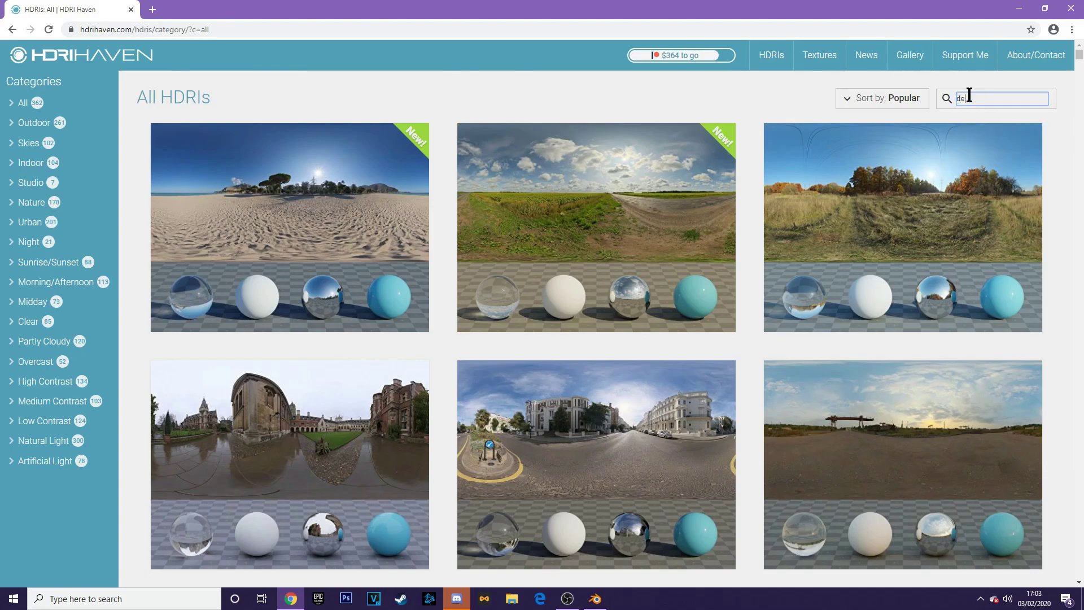
{"action": "type", "text": "lta"}
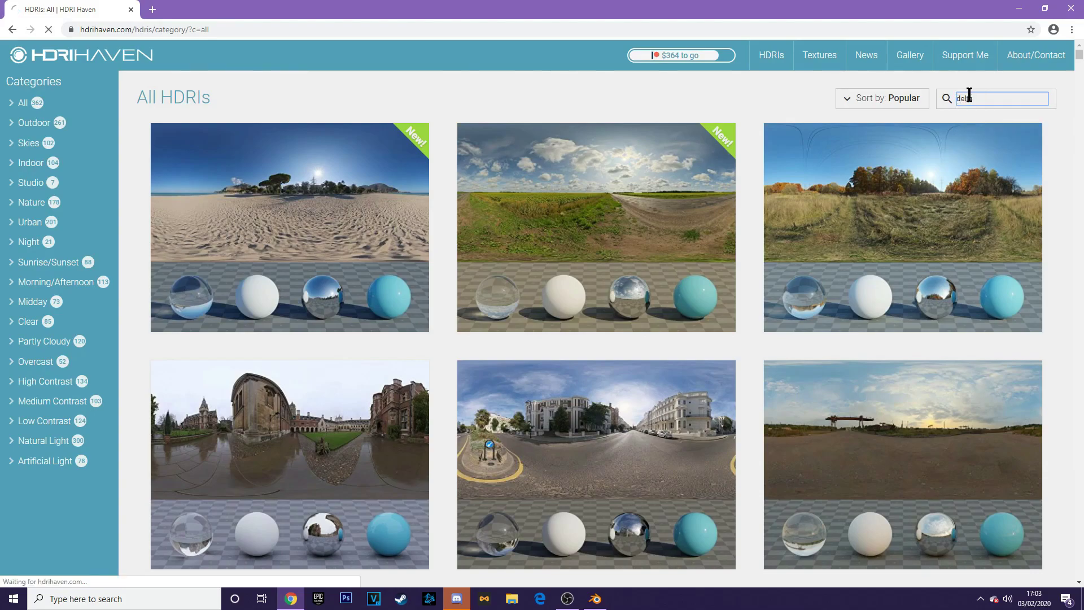
{"action": "key", "text": "Return"}
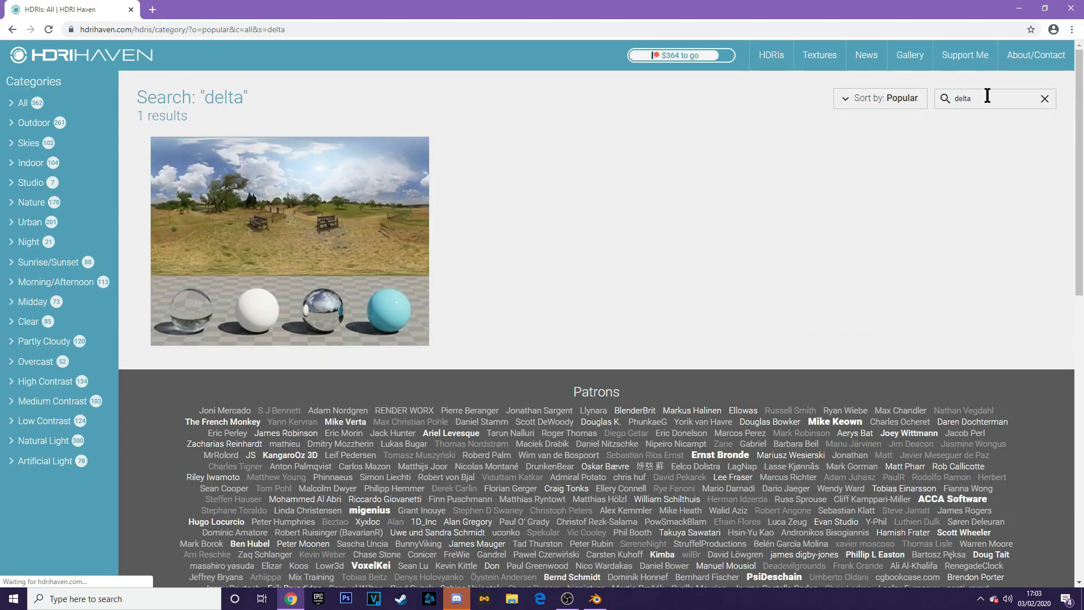
Open the Delta 2 HDRI and download its 4k HDR version
{"action": "left_click", "coordinate": [308, 178]}
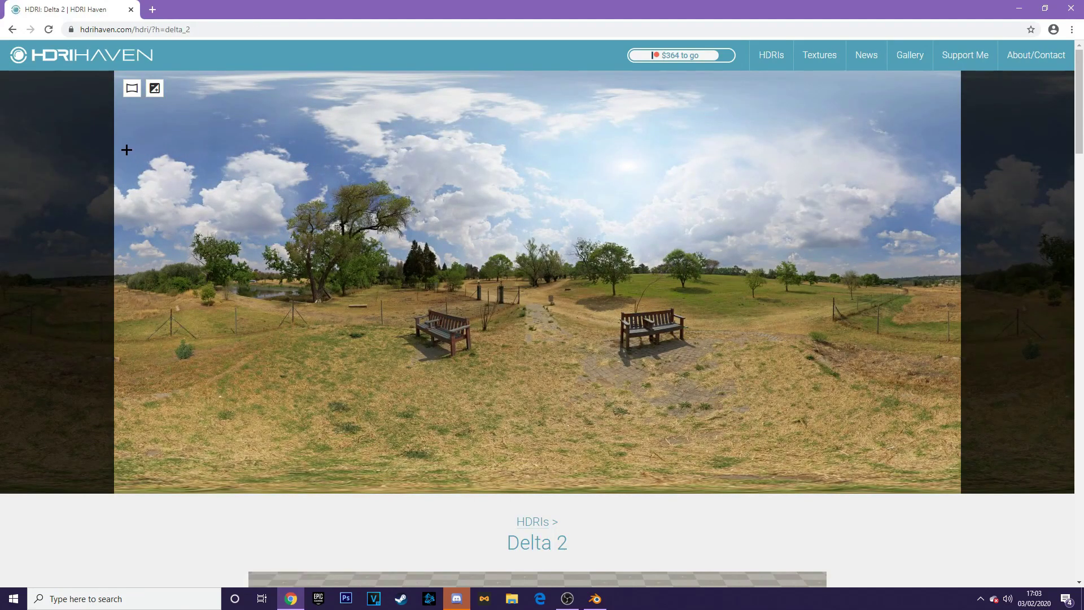
{"action": "scroll", "coordinate": [354, 255], "scroll_direction": "down", "scroll_amount": 10}
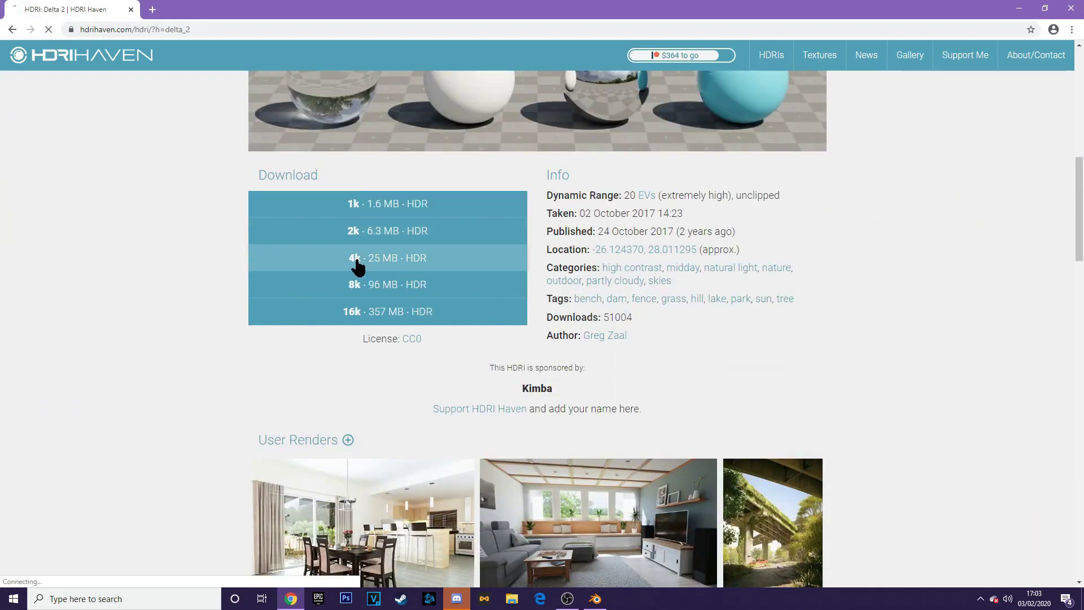
{"action": "left_click", "coordinate": [357, 261]}
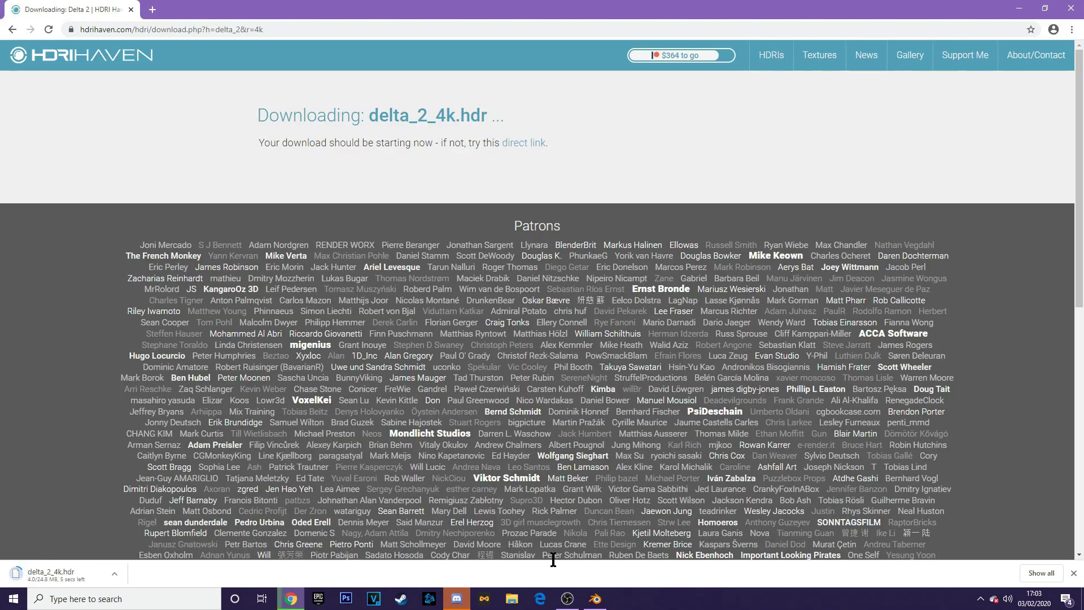
Try to open the downloaded delta_2_4k.hdr file directly from the browser
{"action": "right_click", "coordinate": [91, 573]}
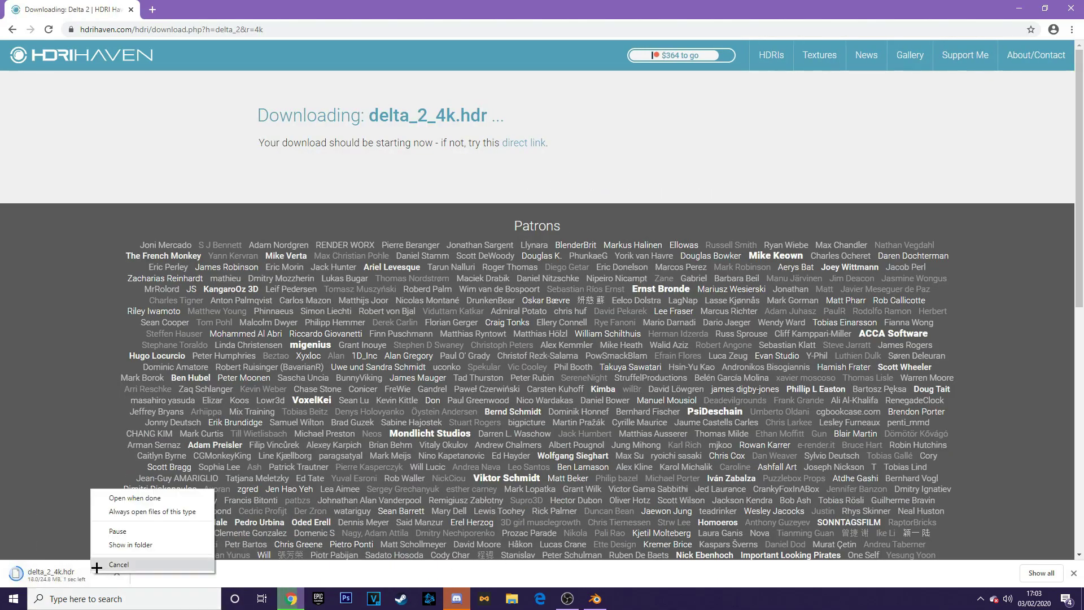
{"action": "left_click", "coordinate": [47, 572]}
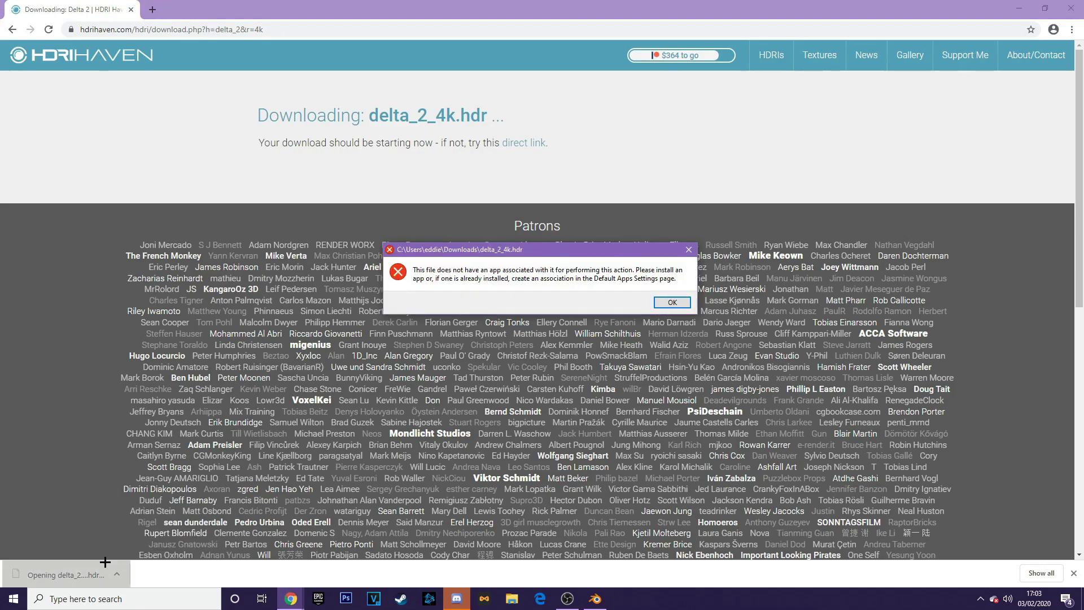
{"action": "left_click", "coordinate": [673, 300]}
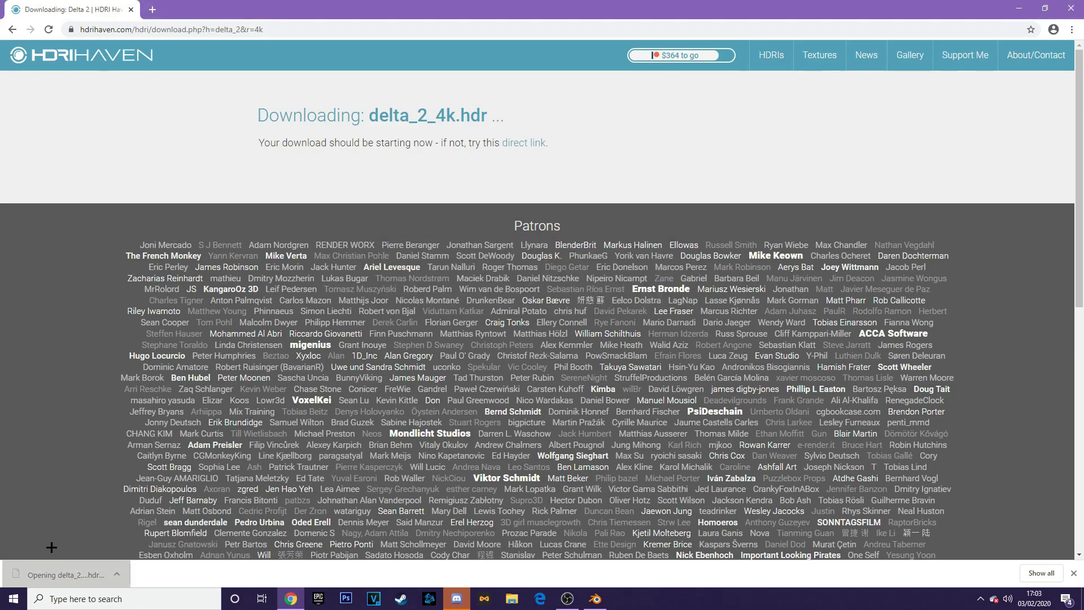
{"action": "left_click", "coordinate": [116, 574]}
{"action": "left_click", "coordinate": [139, 534]}
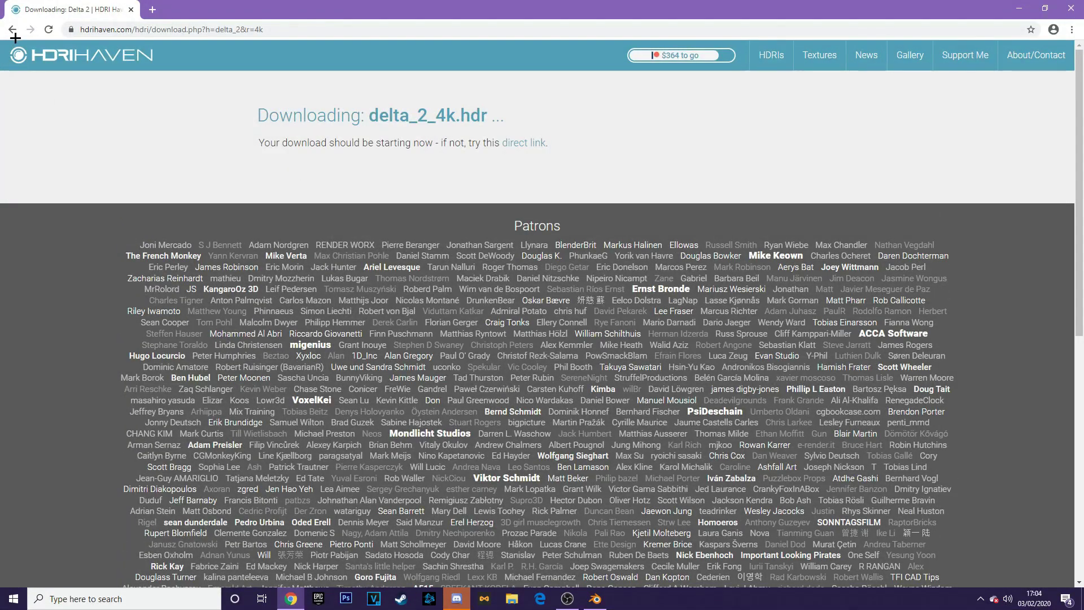
Go back to the HDRI search results and search for "approaching storm"
{"action": "left_click", "coordinate": [12, 29]}
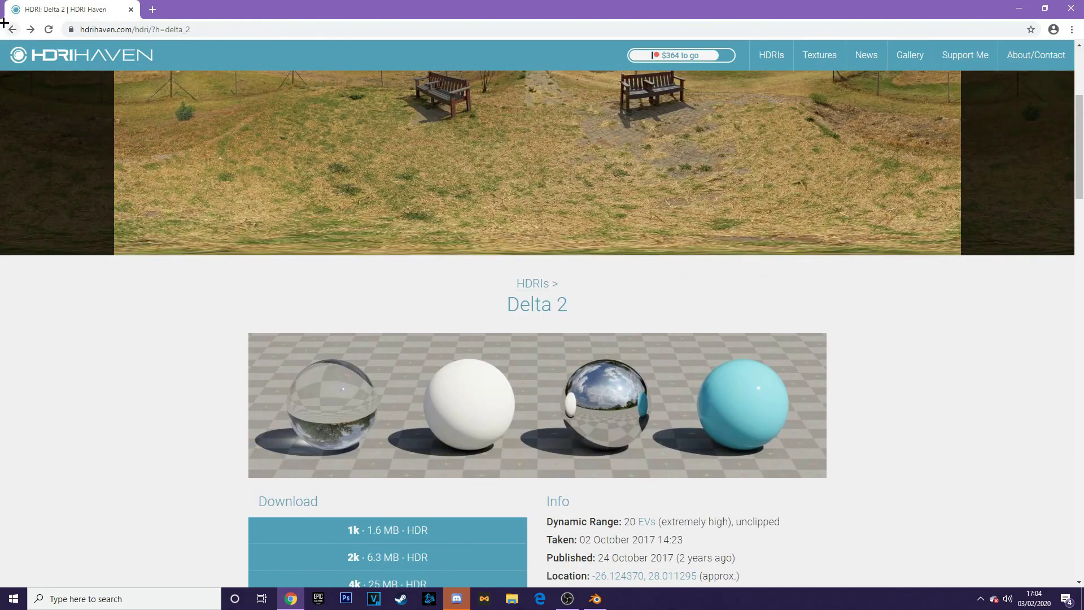
{"action": "left_click", "coordinate": [12, 29]}
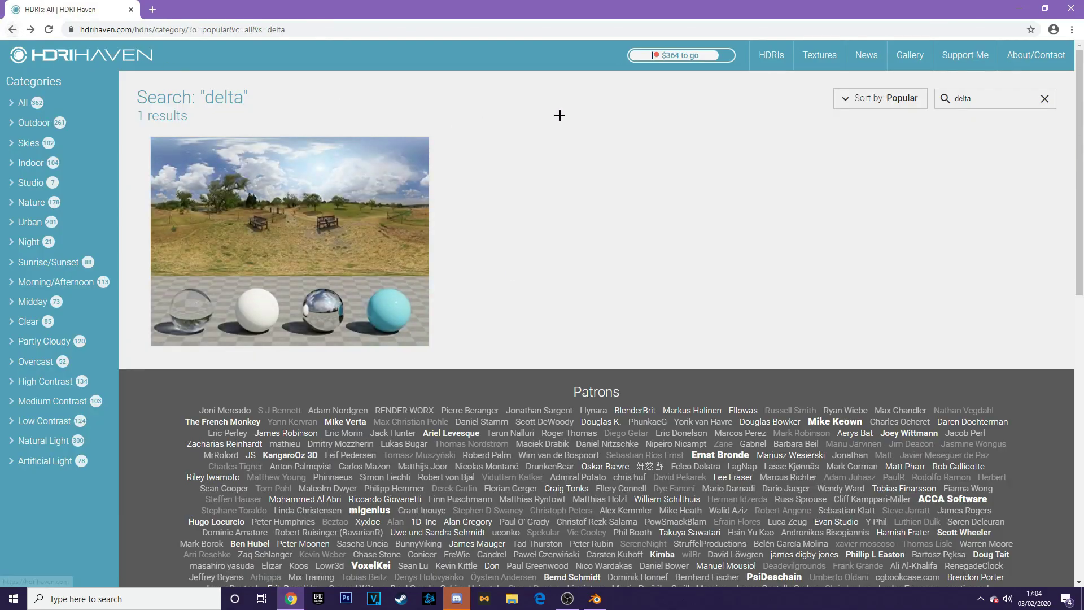
{"action": "double_click", "coordinate": [977, 98]}
{"action": "key", "text": "BackSpace"}
{"action": "type", "text": "approaching"}
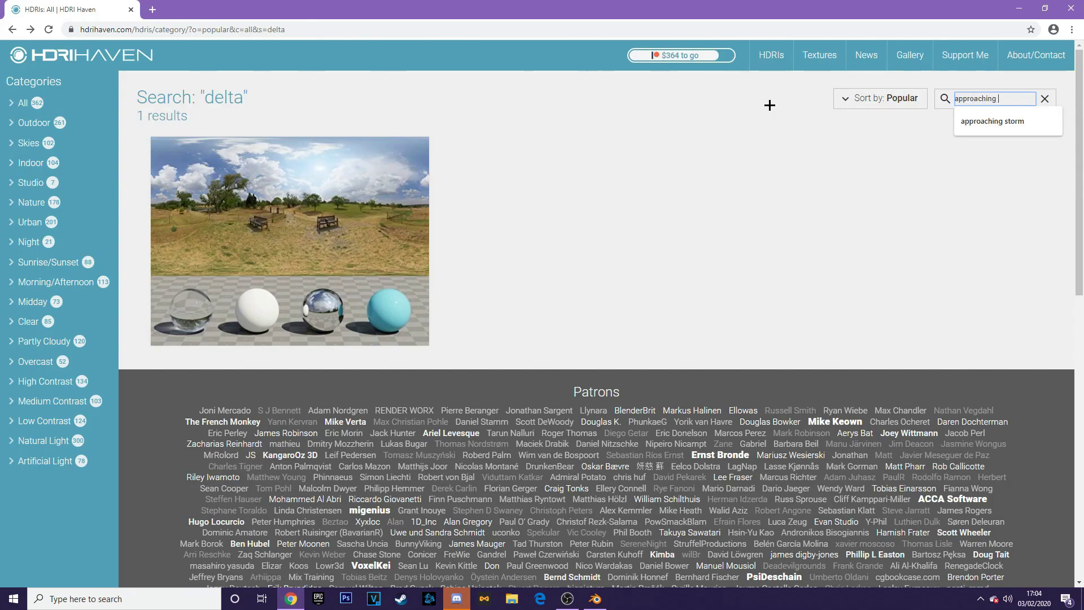
{"action": "type", "text": " storm"}
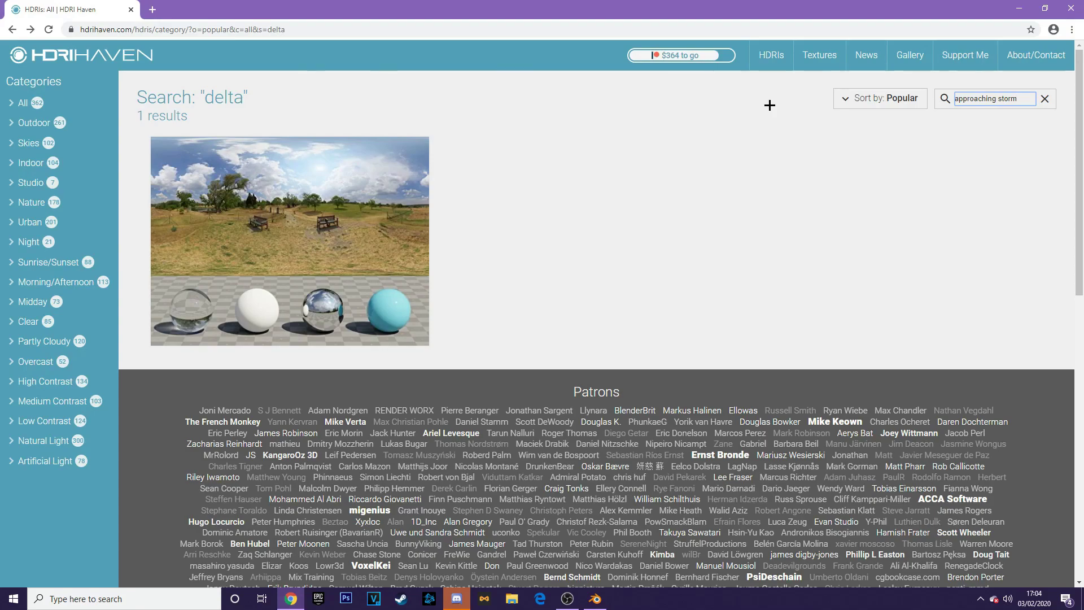
{"action": "key", "text": "Return"}
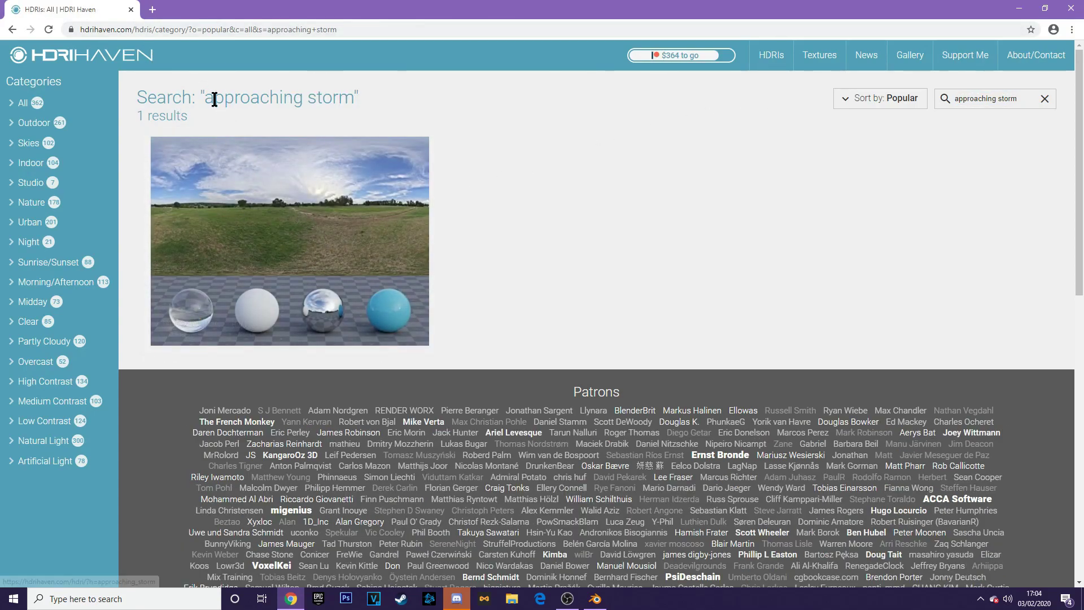
Return to Blender, load delta_2_2k.hdr into the first Environment Texture node and move that node clear of the second one
{"action": "left_click", "coordinate": [133, 11]}
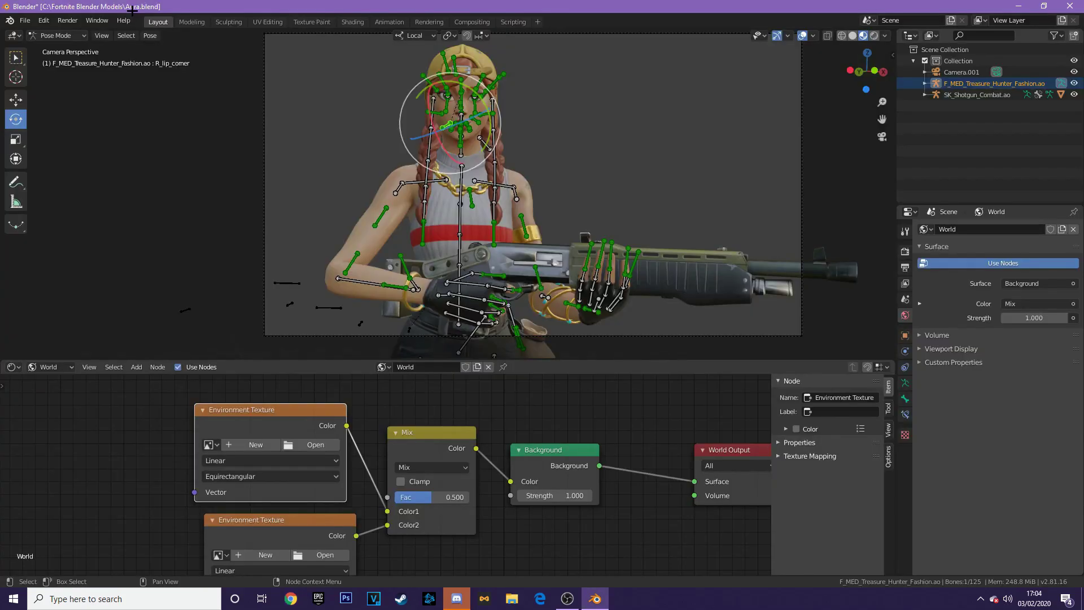
{"action": "left_click", "coordinate": [306, 445]}
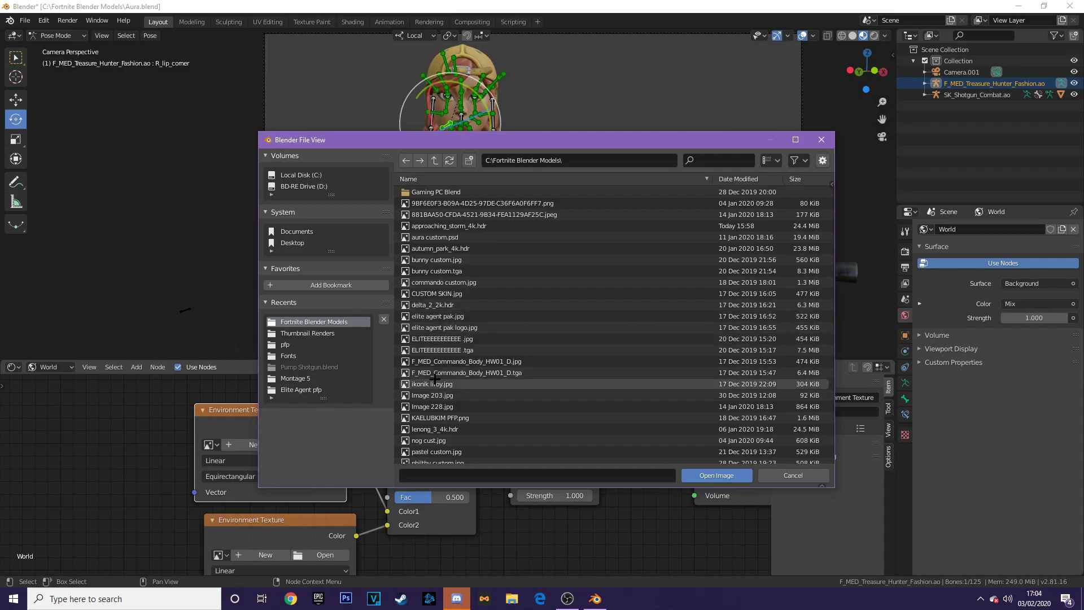
{"action": "left_click", "coordinate": [444, 475]}
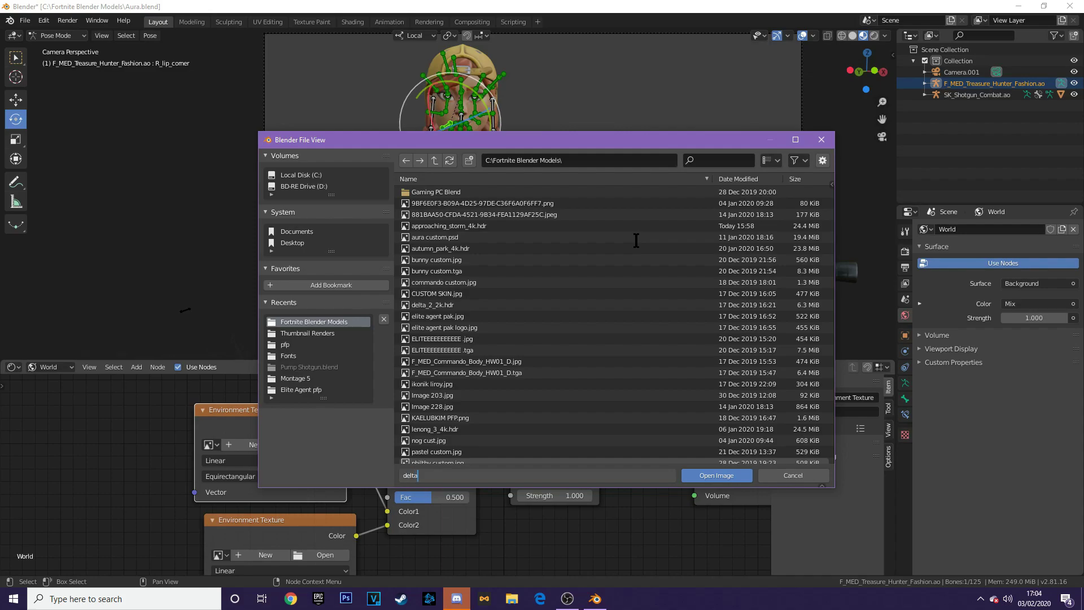
{"action": "left_click", "coordinate": [440, 307]}
{"action": "double_click", "coordinate": [441, 306]}
{"action": "left_click_drag", "start_coordinate": [311, 411], "coordinate": [167, 532]}
Load approaching_storm_4k.hdr into the second Environment Texture node, filtering the files with "app"
{"action": "left_click", "coordinate": [320, 554]}
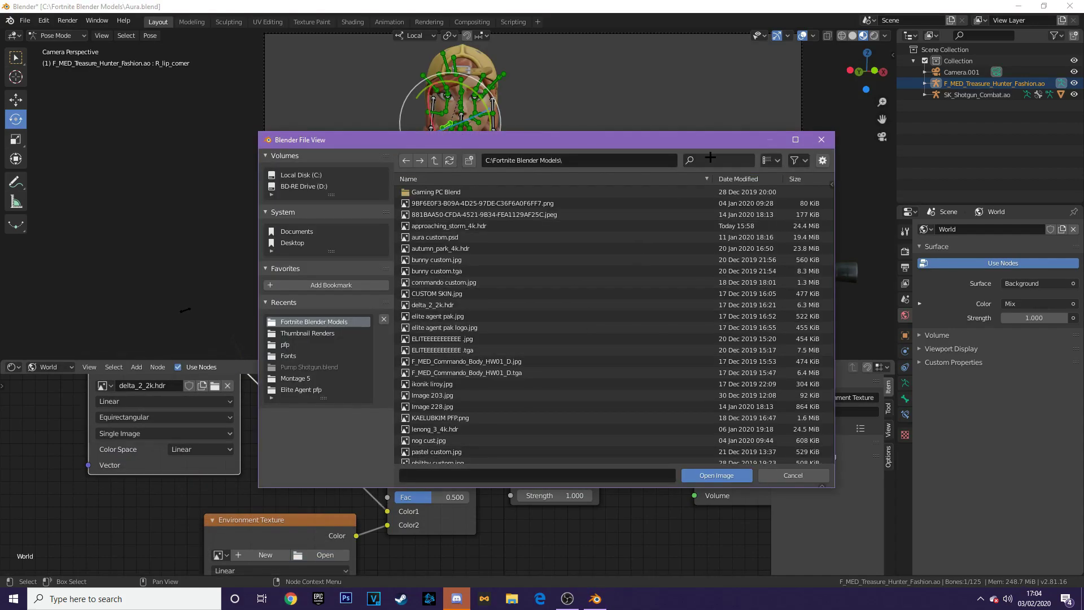
{"action": "left_click", "coordinate": [714, 161]}
{"action": "type", "text": "app"}
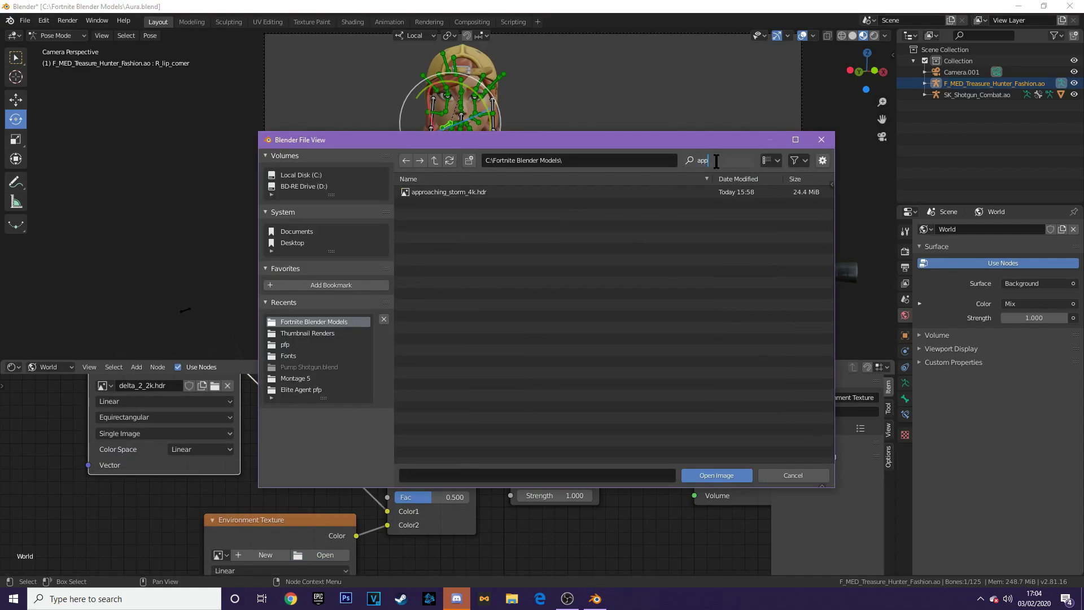
{"action": "left_click", "coordinate": [489, 193]}
{"action": "left_click", "coordinate": [490, 193]}
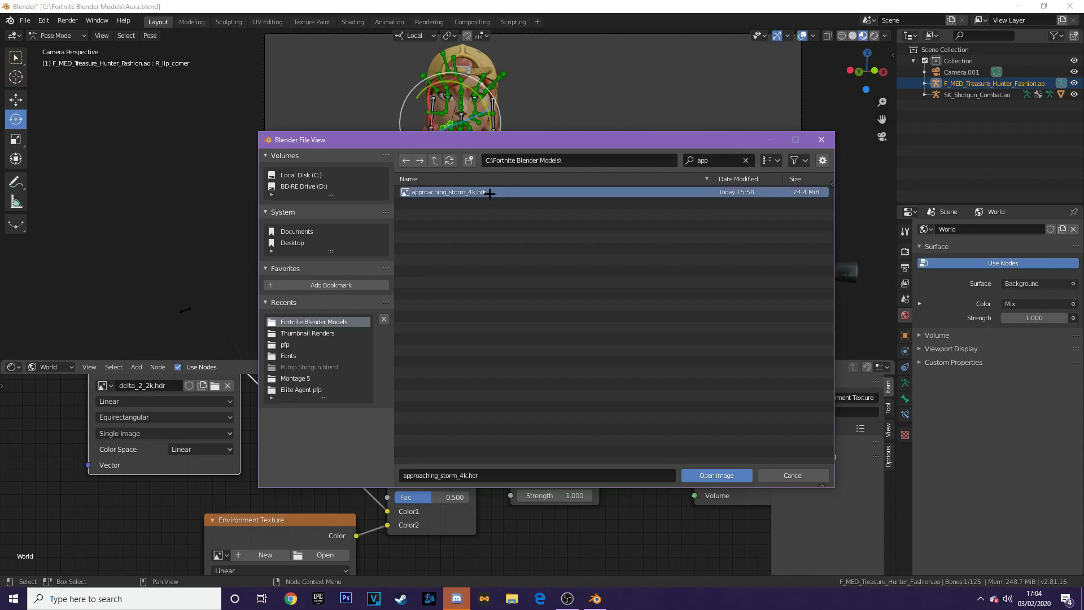
{"action": "double_click", "coordinate": [489, 193]}
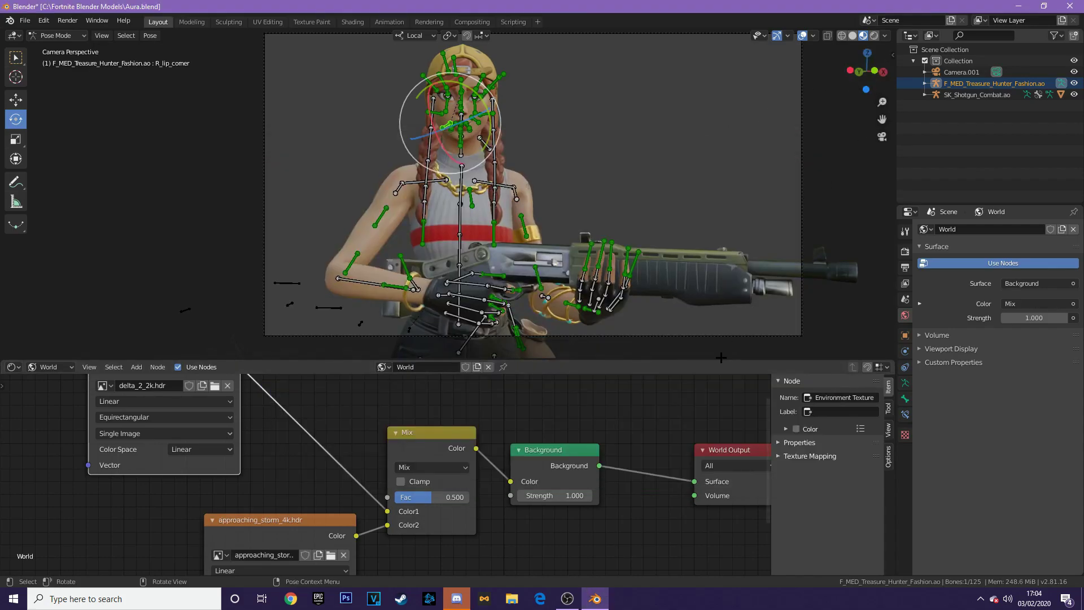
Collapse the node editor to enlarge the 3D viewport and preview the rendered HDRI lighting through the camera
{"action": "left_click_drag", "start_coordinate": [722, 360], "coordinate": [705, 605]}
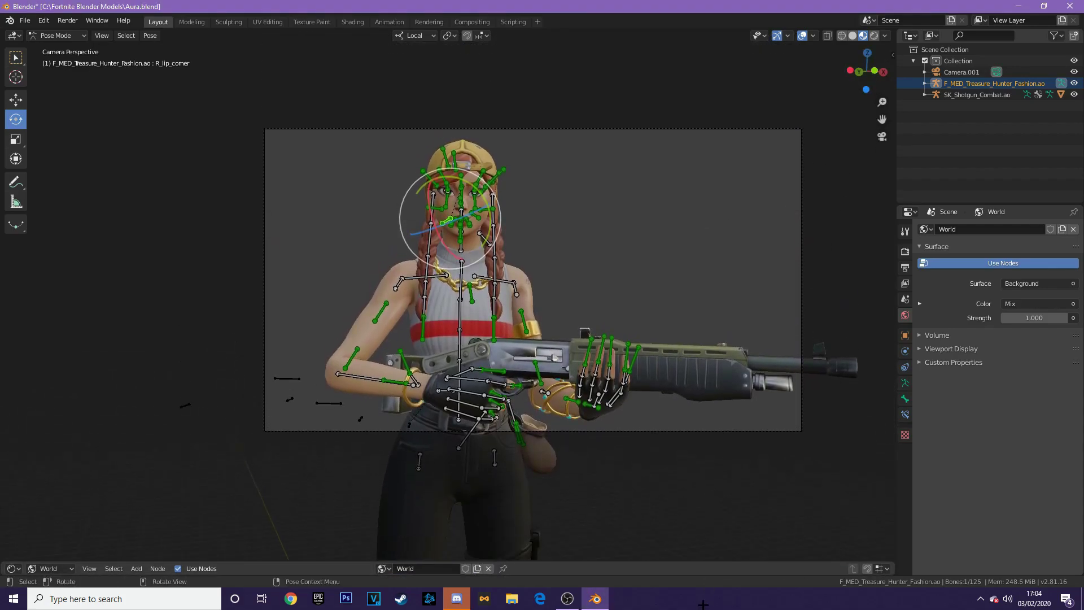
{"action": "scroll", "coordinate": [645, 444], "scroll_direction": "up", "scroll_amount": 2}
{"action": "middle_click_drag", "start_coordinate": [843, 174], "coordinate": [869, 147]}
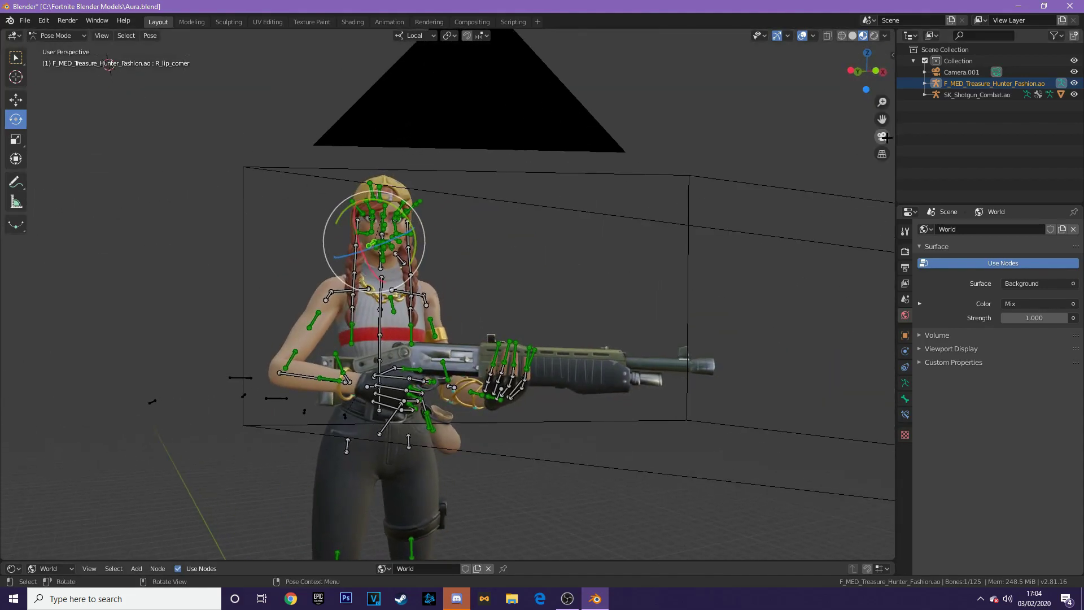
{"action": "left_click", "coordinate": [881, 137]}
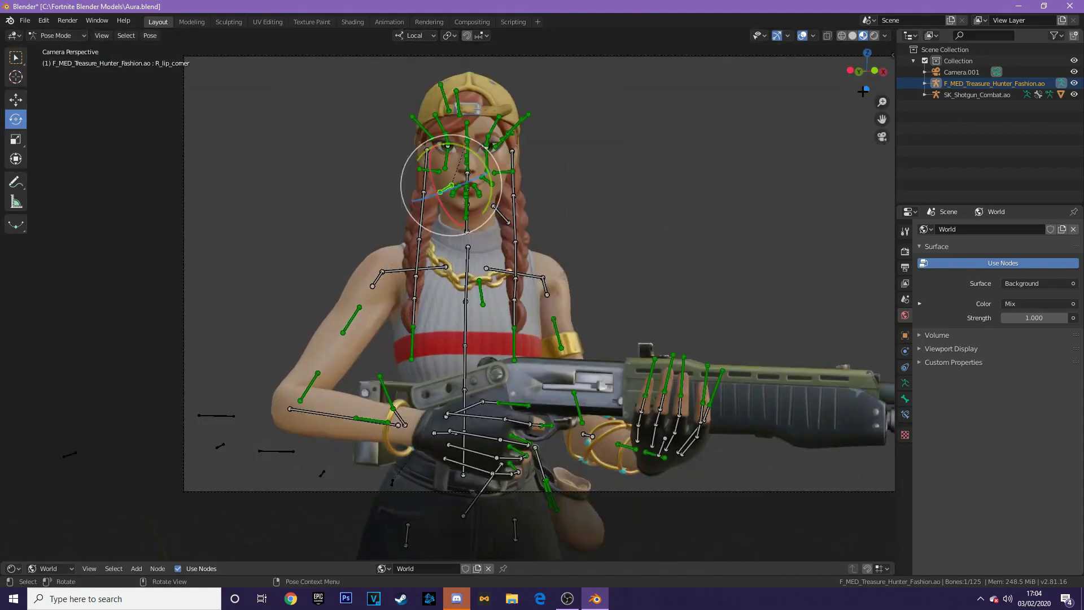
{"action": "left_click", "coordinate": [874, 36]}
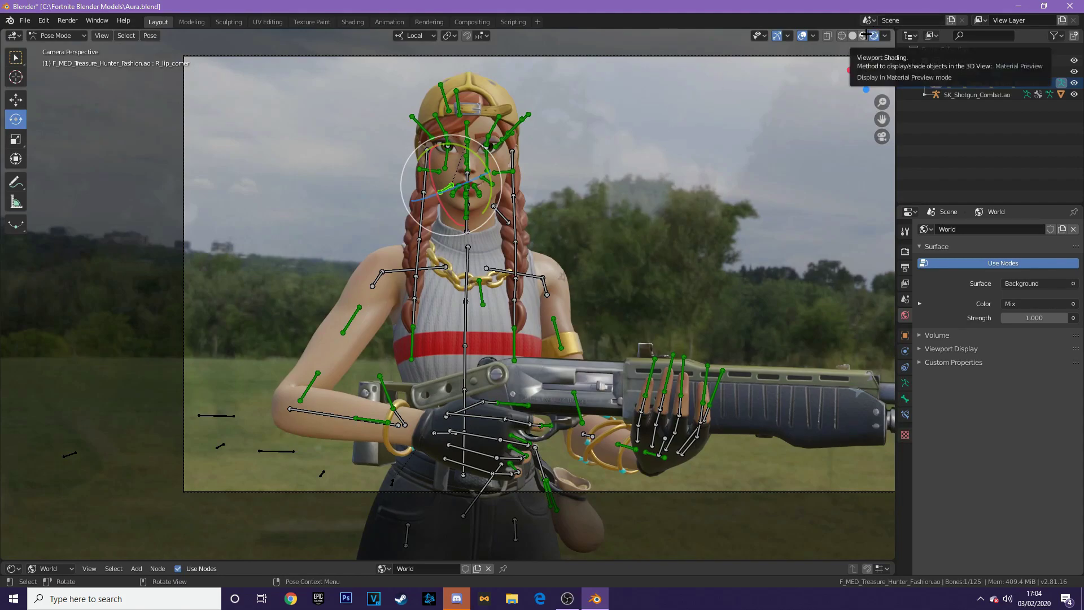
{"action": "left_click", "coordinate": [865, 36]}
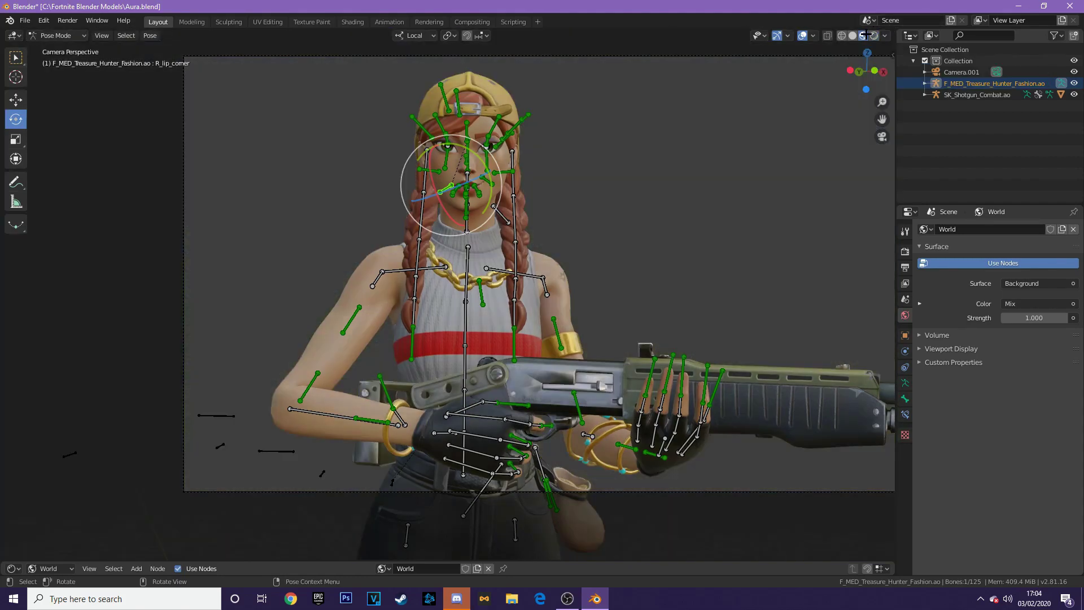
Set the render engine to Cycles and its device to GPU Compute
{"action": "left_click", "coordinate": [906, 252]}
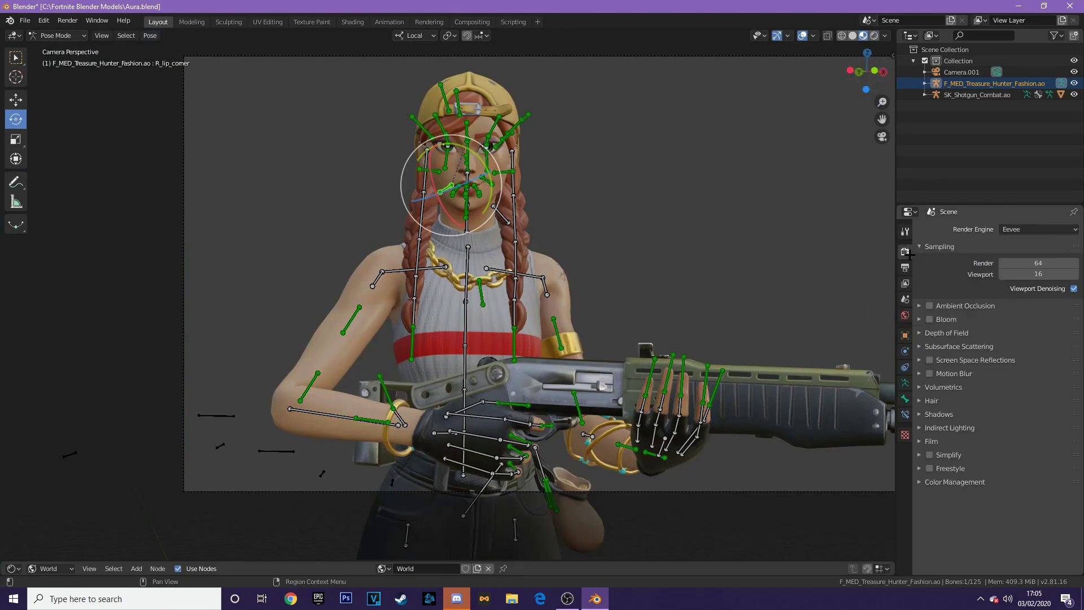
{"action": "left_click", "coordinate": [1012, 229]}
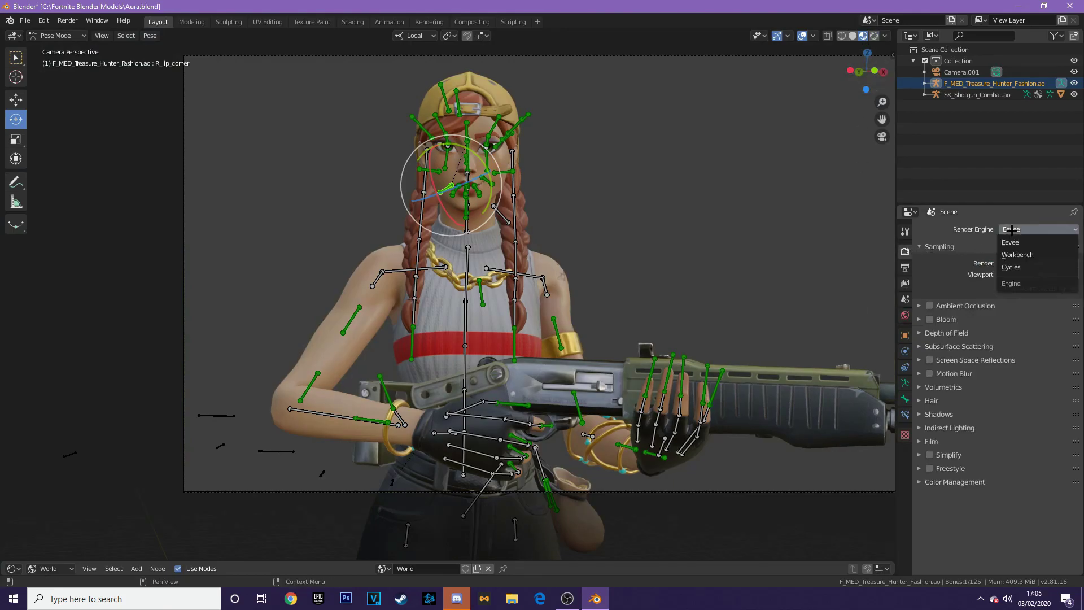
{"action": "left_click", "coordinate": [1011, 267]}
{"action": "left_click", "coordinate": [1021, 244]}
{"action": "left_click", "coordinate": [1023, 247]}
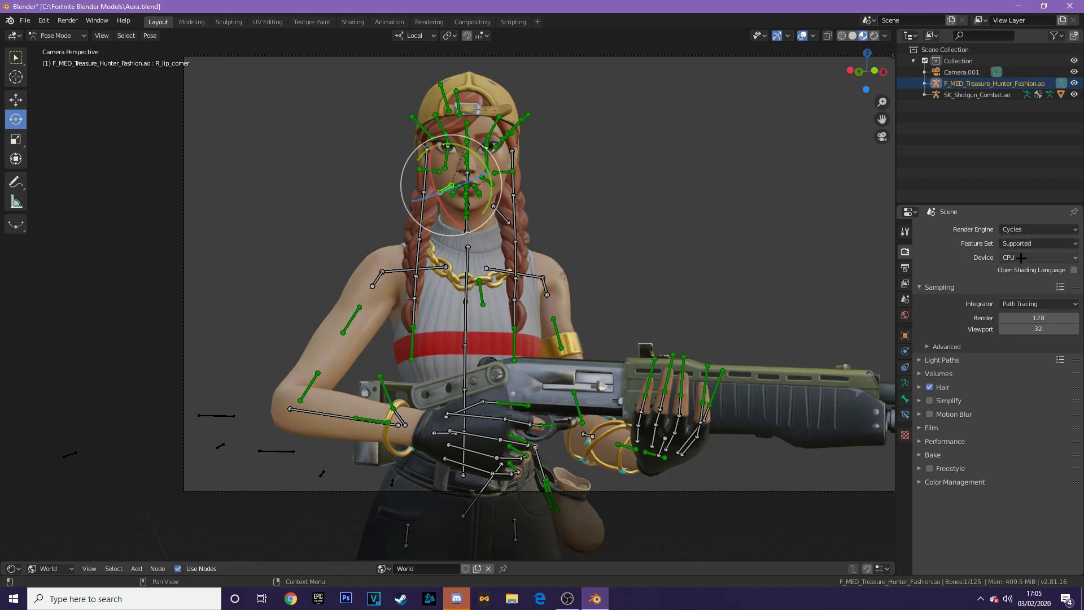
{"action": "left_click", "coordinate": [1020, 258]}
{"action": "left_click", "coordinate": [1017, 283]}
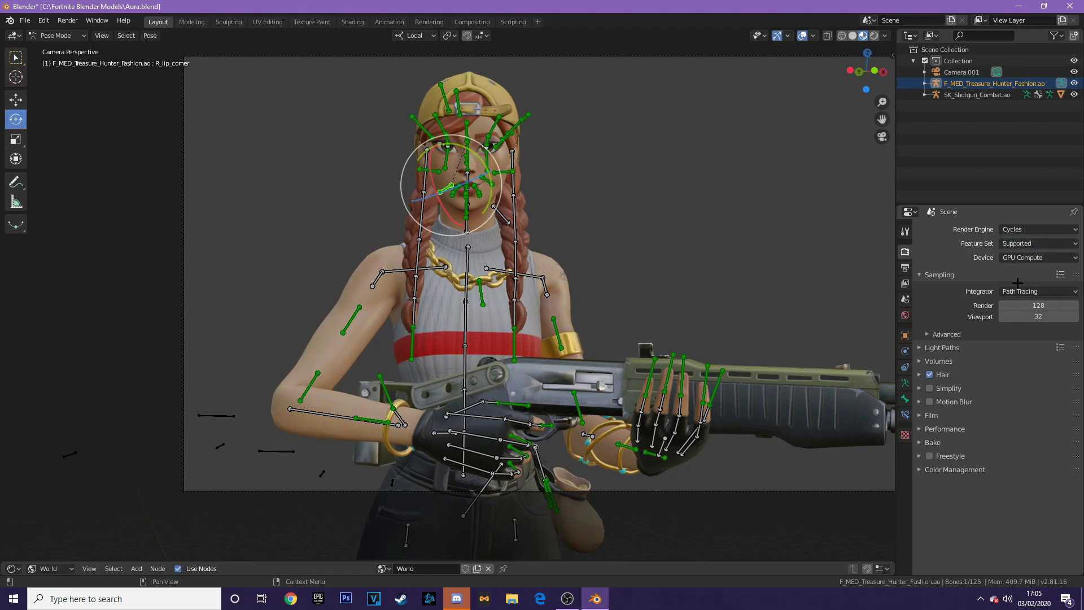
Set the Cycles render samples to 300
{"action": "left_click", "coordinate": [1056, 306]}
{"action": "key", "text": "BackSpace"}
{"action": "type", "text": "300"}
{"action": "key", "text": "Return"}
{"action": "left_click", "coordinate": [939, 271]}
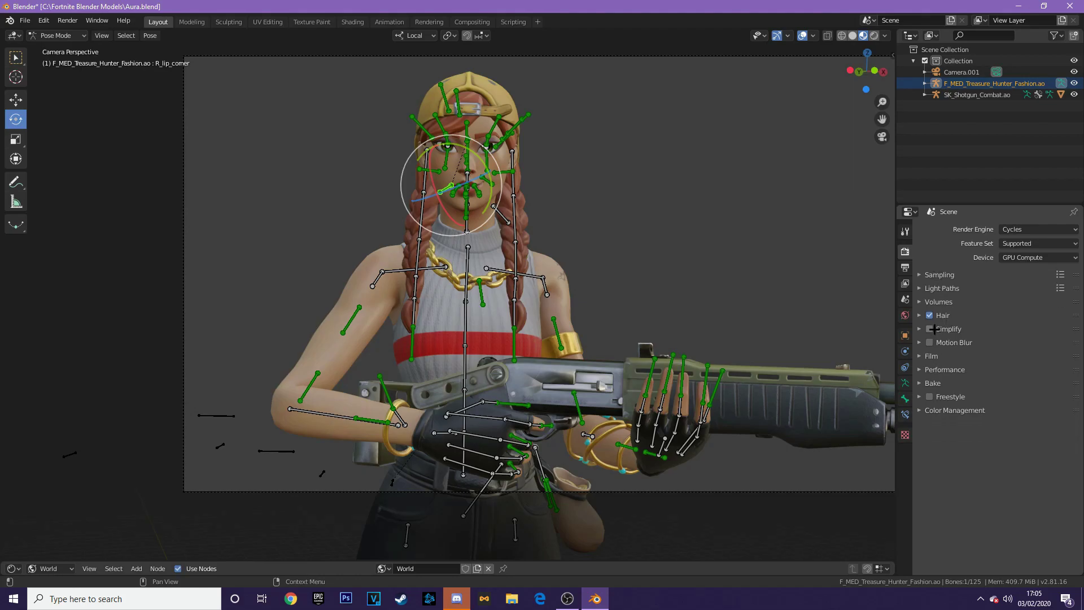
Make the film background transparent in the render settings
{"action": "left_click", "coordinate": [929, 357]}
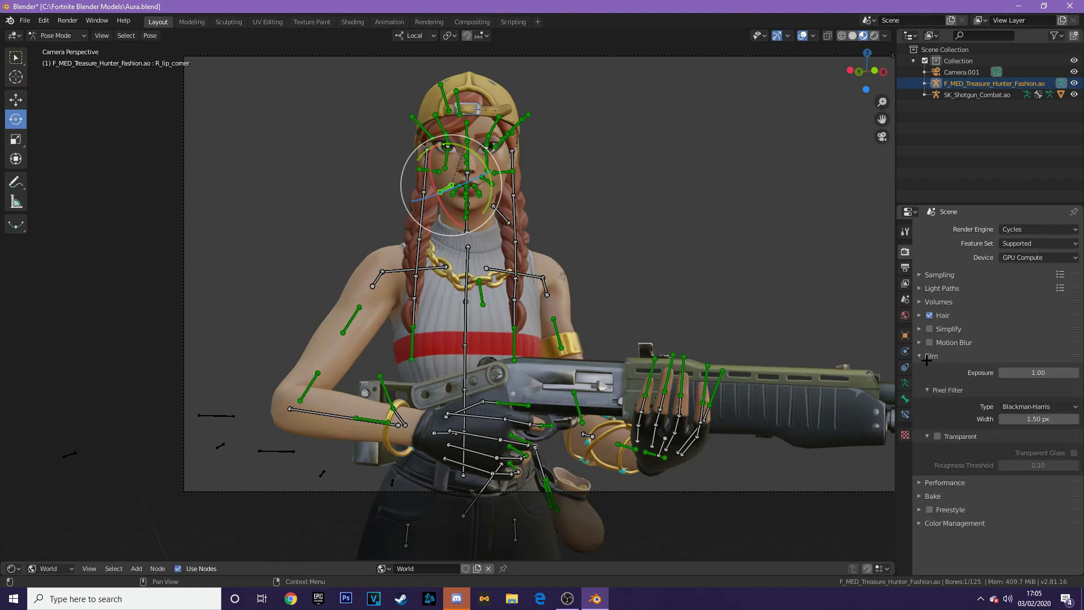
{"action": "left_click", "coordinate": [931, 355]}
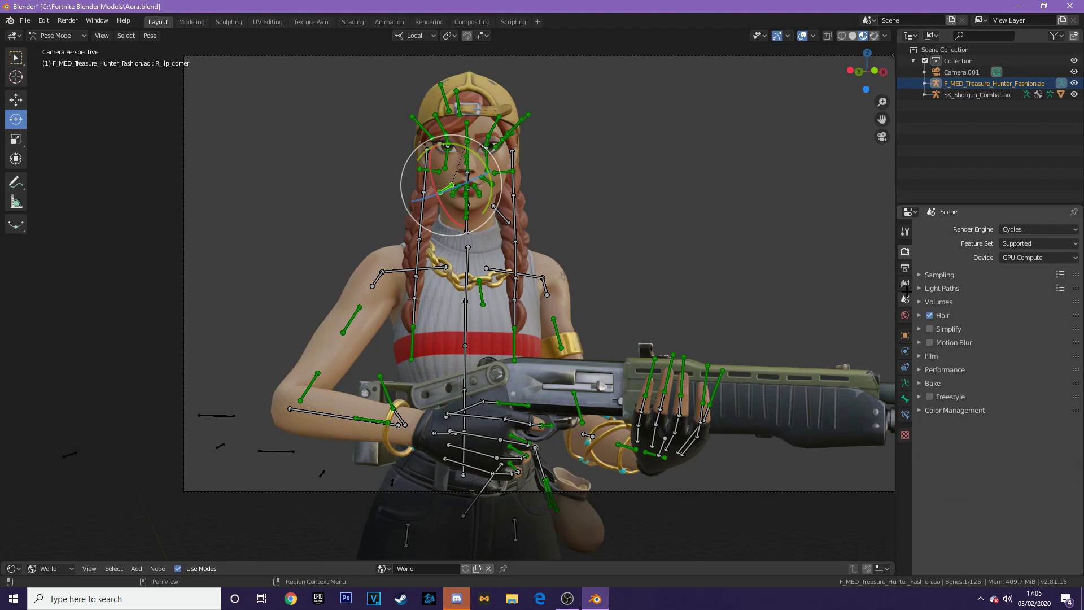
{"action": "left_click", "coordinate": [903, 301]}
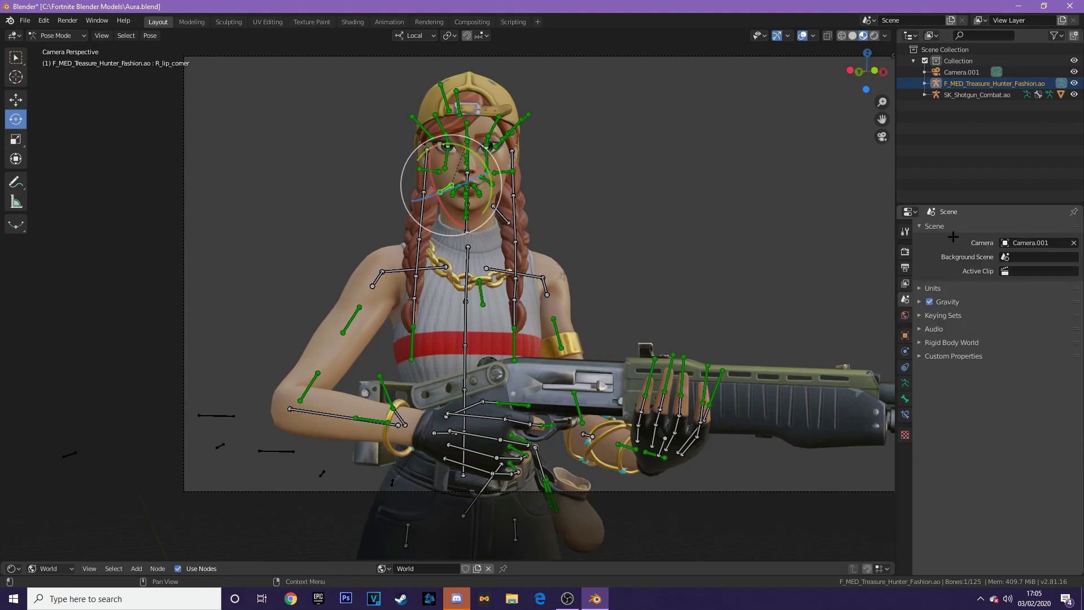
Enable denoising for the view layer with strength and feature strength both set to 0.63
{"action": "left_click", "coordinate": [905, 284]}
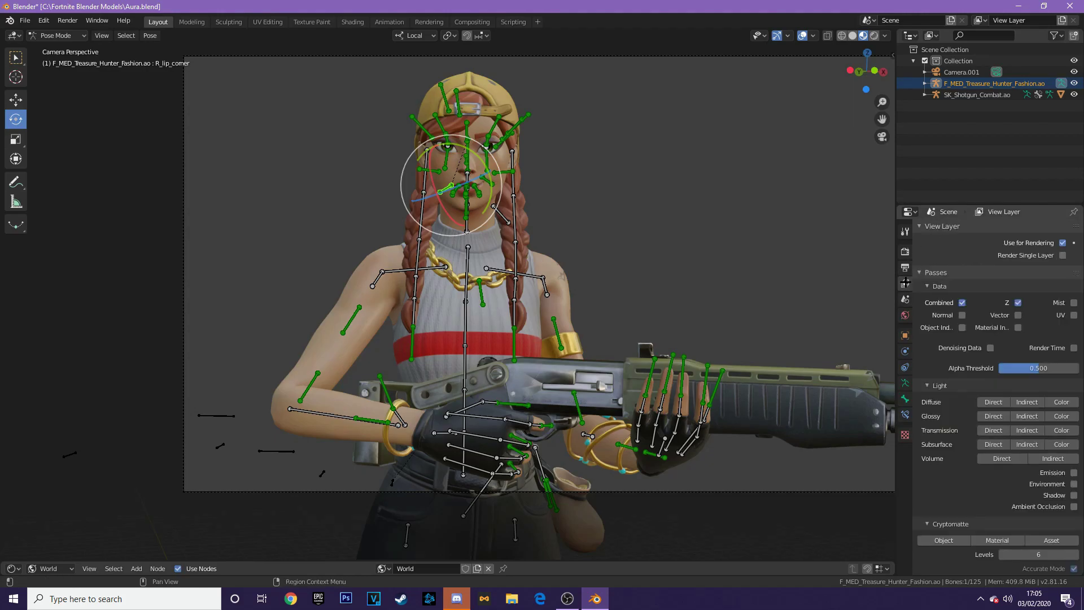
{"action": "left_click", "coordinate": [935, 226]}
{"action": "left_click", "coordinate": [935, 240]}
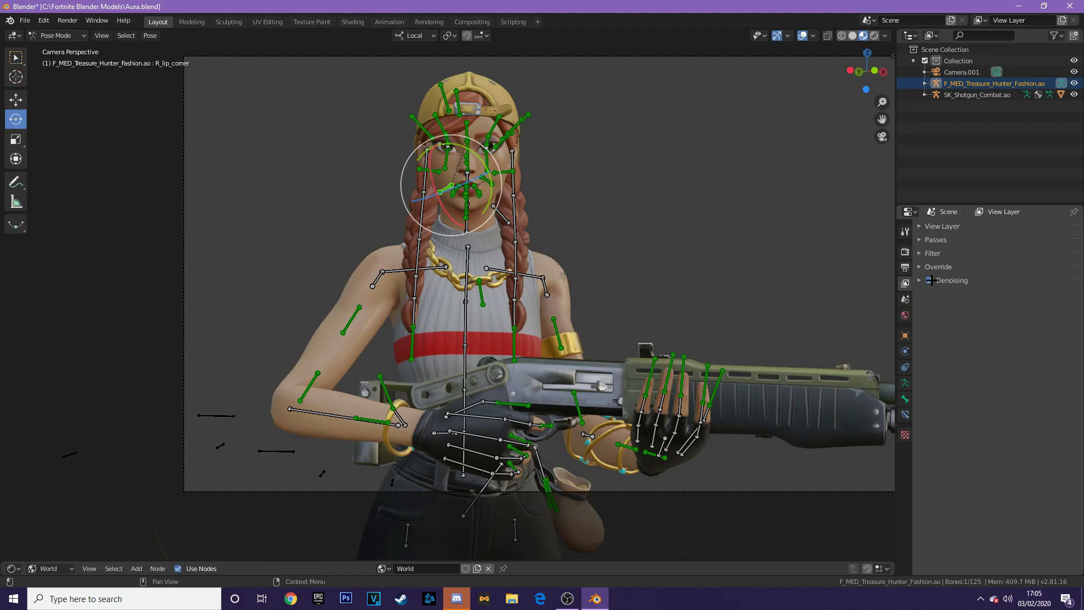
{"action": "left_click", "coordinate": [959, 281]}
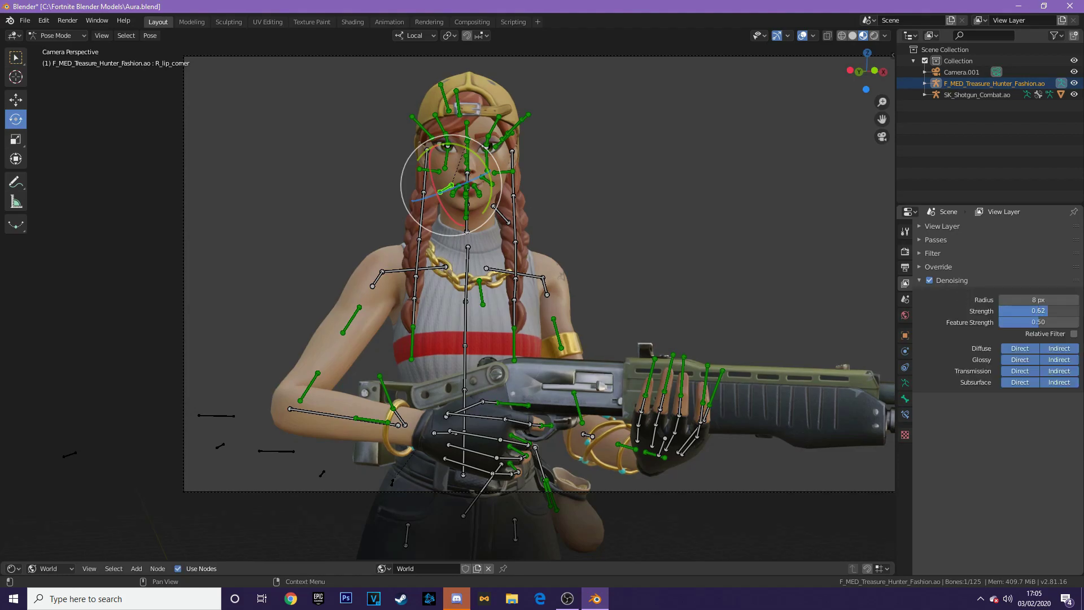
{"action": "left_click_drag", "start_coordinate": [1038, 310], "coordinate": [1042, 311]}
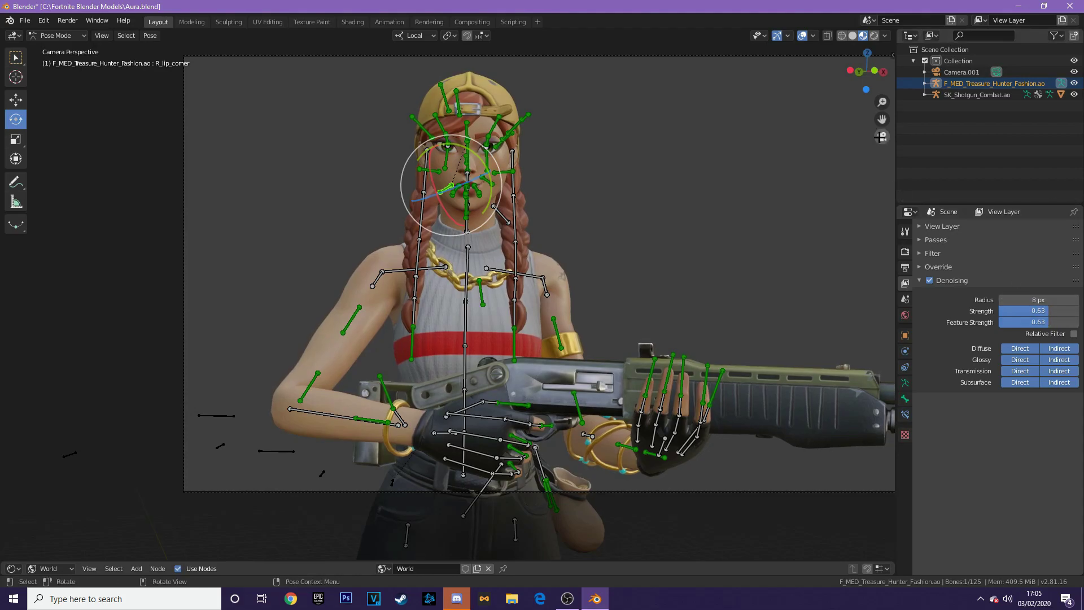
Preview the Cycles render of the posed character, then return to material preview and inspect her torso up close
{"action": "left_click", "coordinate": [874, 36]}
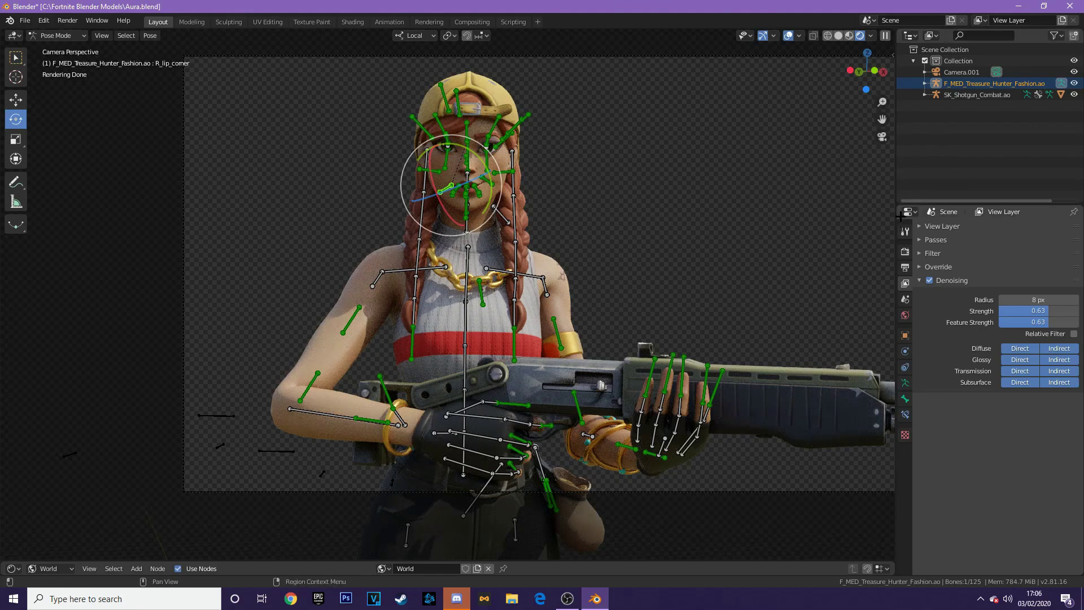
{"action": "left_click", "coordinate": [874, 133]}
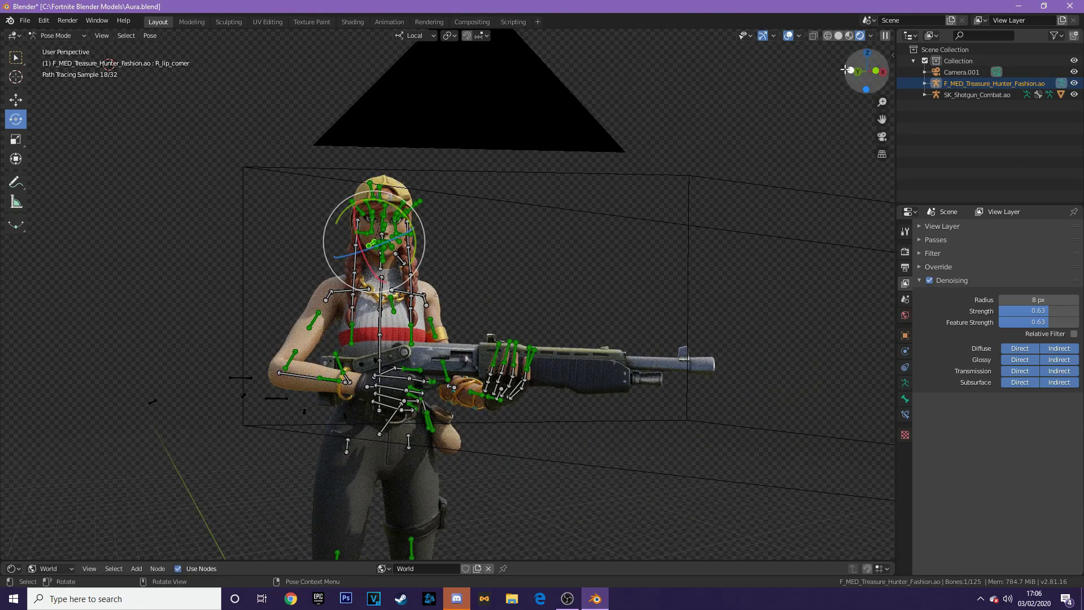
{"action": "left_click", "coordinate": [851, 36]}
{"action": "middle_click_drag", "start_coordinate": [467, 352], "coordinate": [358, 374]}
{"action": "scroll", "coordinate": [359, 375], "scroll_direction": "up", "scroll_amount": 6}
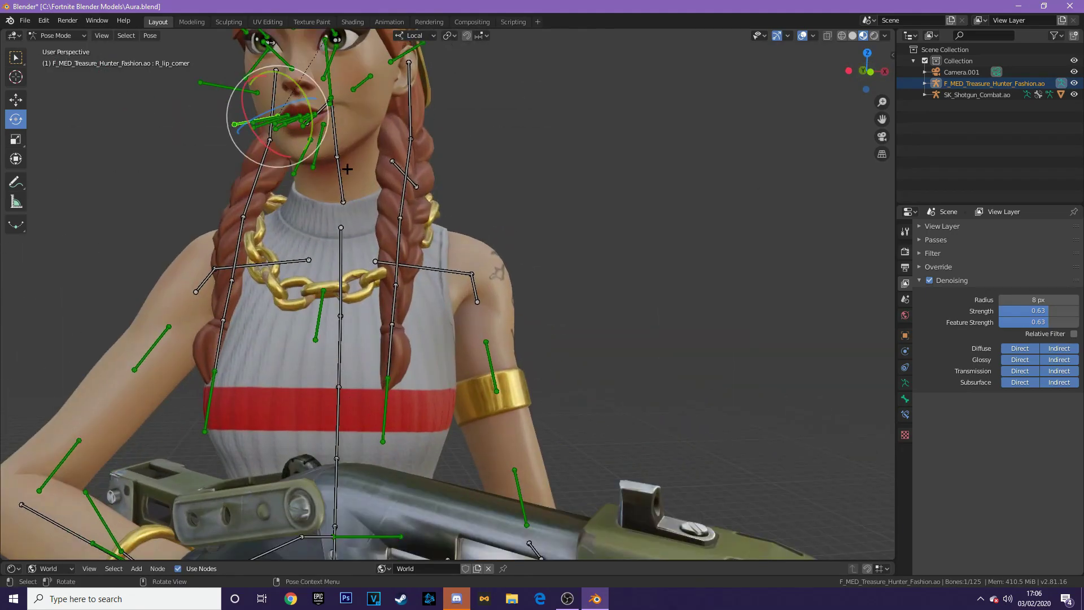
In the Shading workspace, select the character mesh in Object Mode to show its material nodes
{"action": "left_click", "coordinate": [353, 21]}
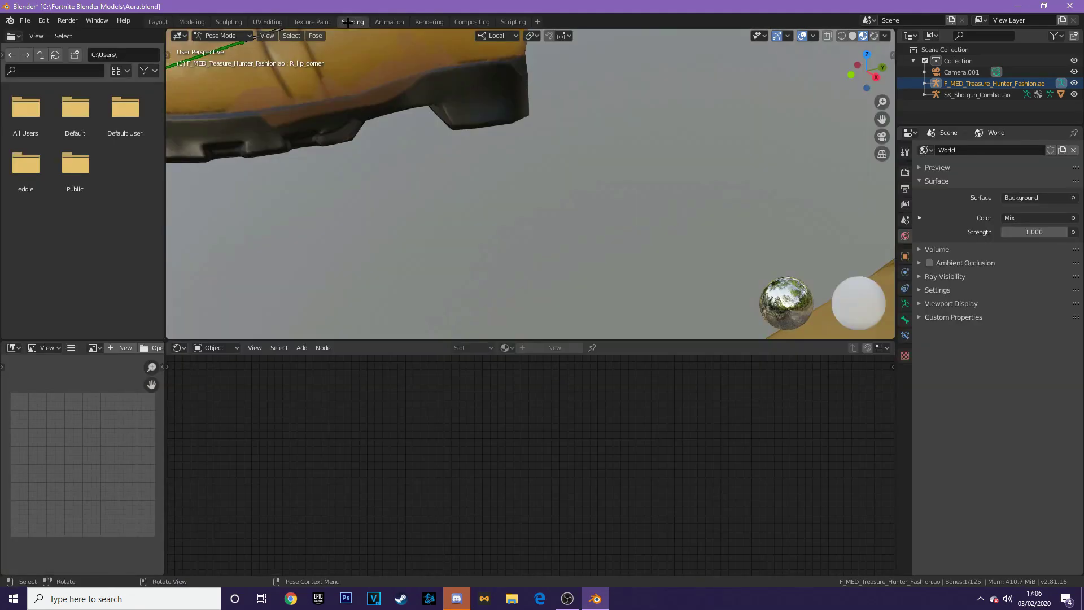
{"action": "left_click", "coordinate": [223, 35]}
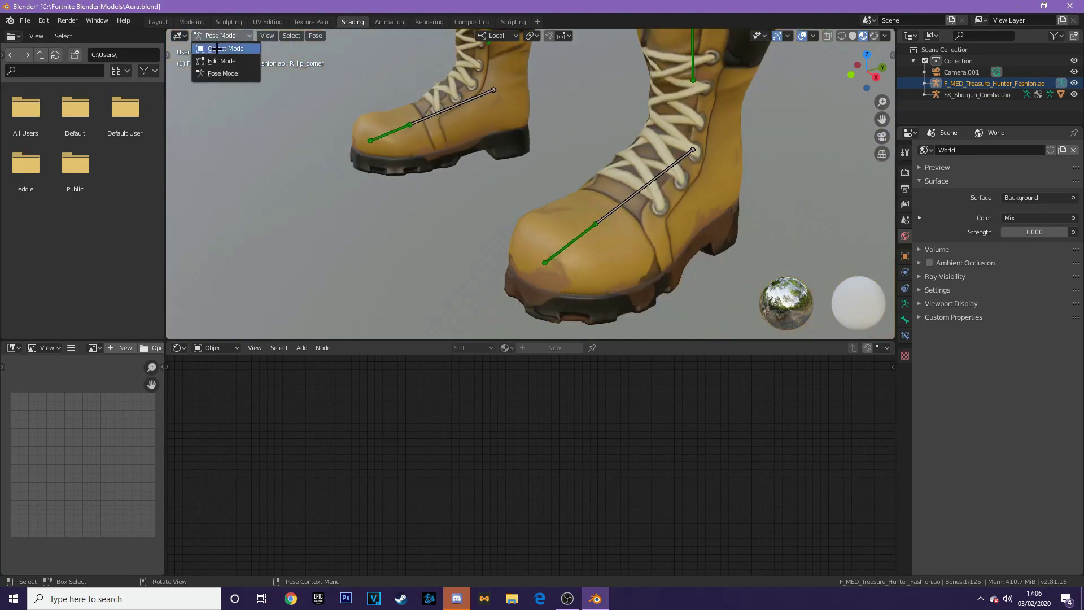
{"action": "left_click", "coordinate": [223, 48]}
{"action": "left_click", "coordinate": [453, 129]}
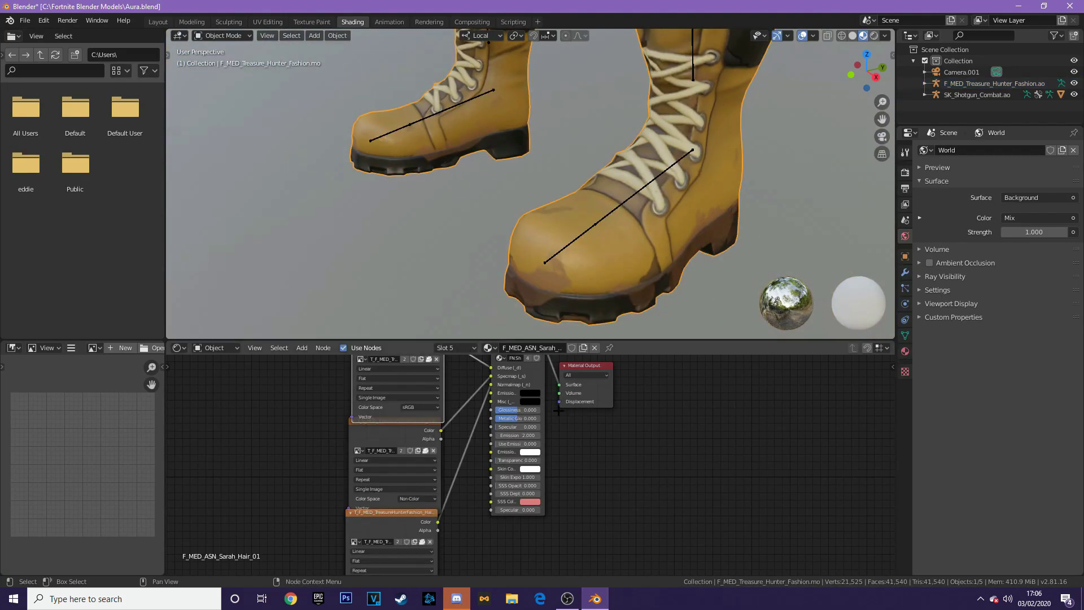
{"action": "middle_click_drag", "start_coordinate": [664, 499], "coordinate": [665, 501]}
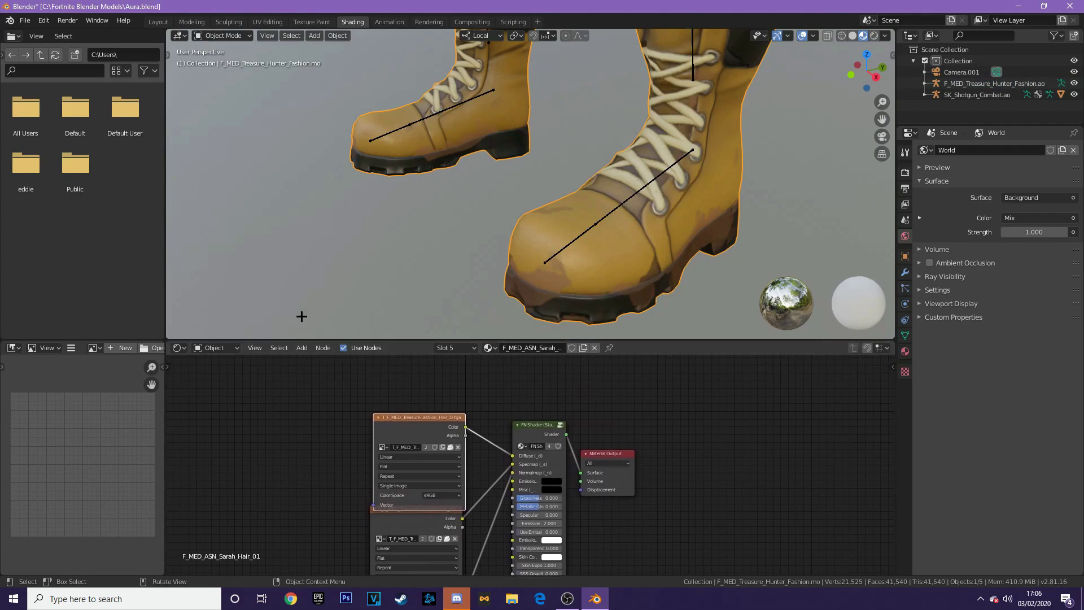
Display the T_F_MED_TreasureHunterFashion_Body_D texture in the image editor
{"action": "left_click", "coordinate": [94, 347]}
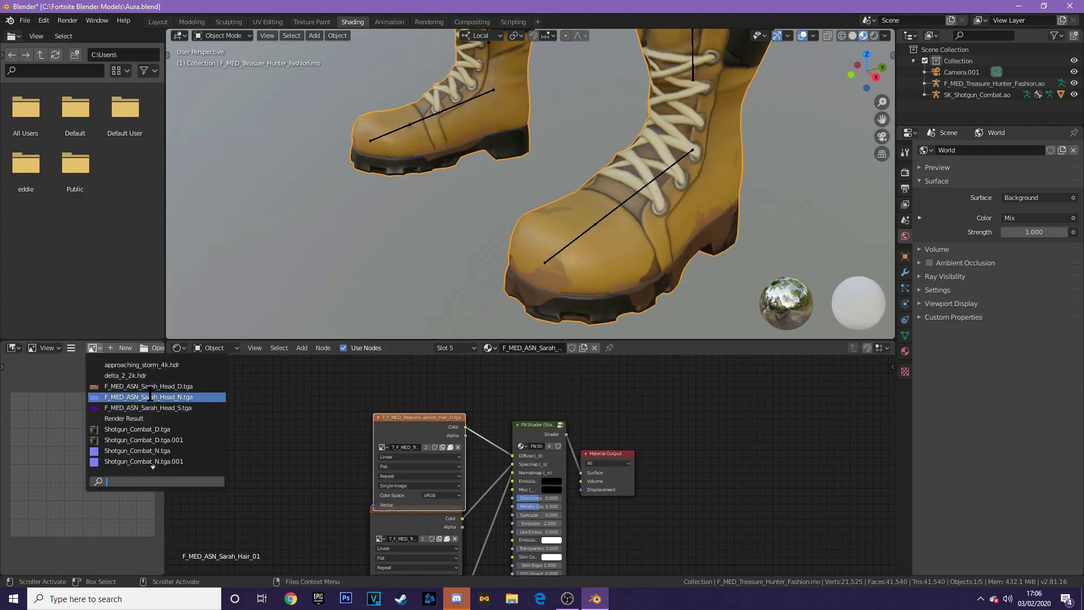
{"action": "scroll", "coordinate": [168, 436], "scroll_direction": "down", "scroll_amount": 3}
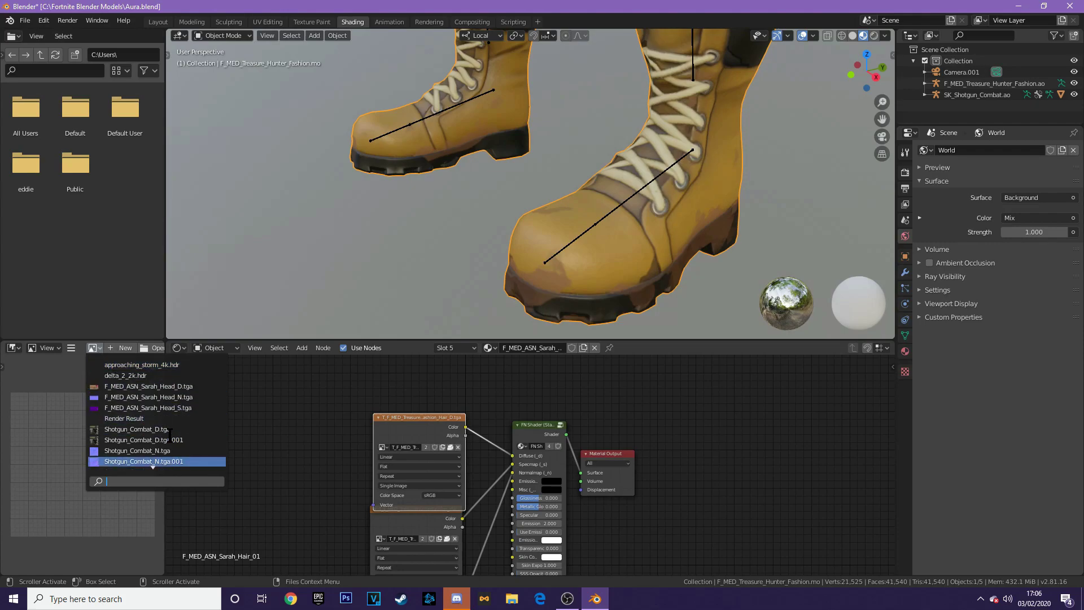
{"action": "scroll", "coordinate": [161, 438], "scroll_direction": "down", "scroll_amount": 3}
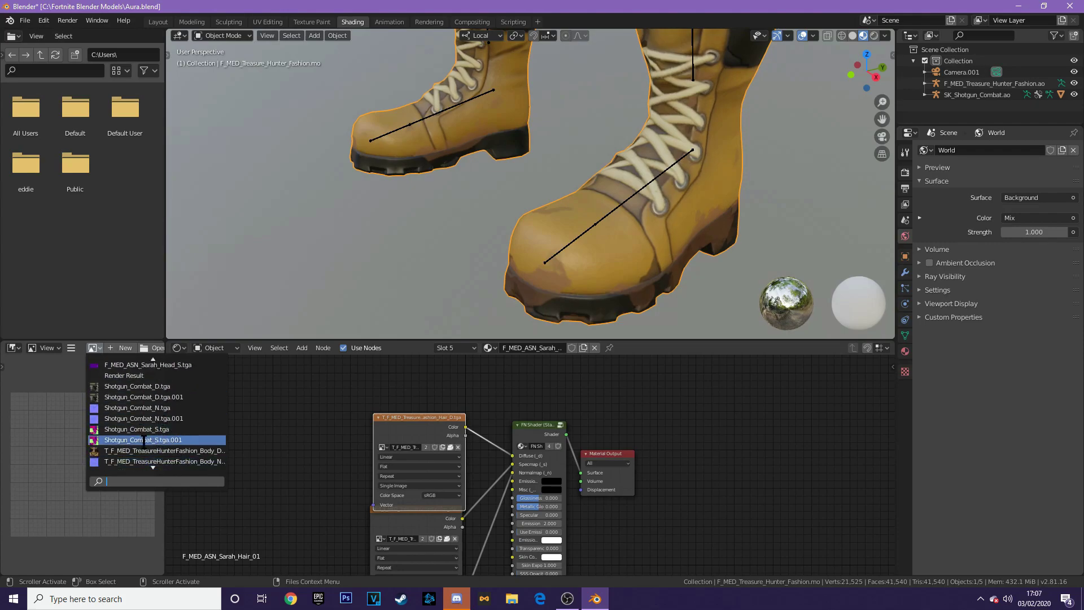
{"action": "left_click", "coordinate": [146, 450]}
{"action": "scroll", "coordinate": [106, 428], "scroll_direction": "down", "scroll_amount": 4}
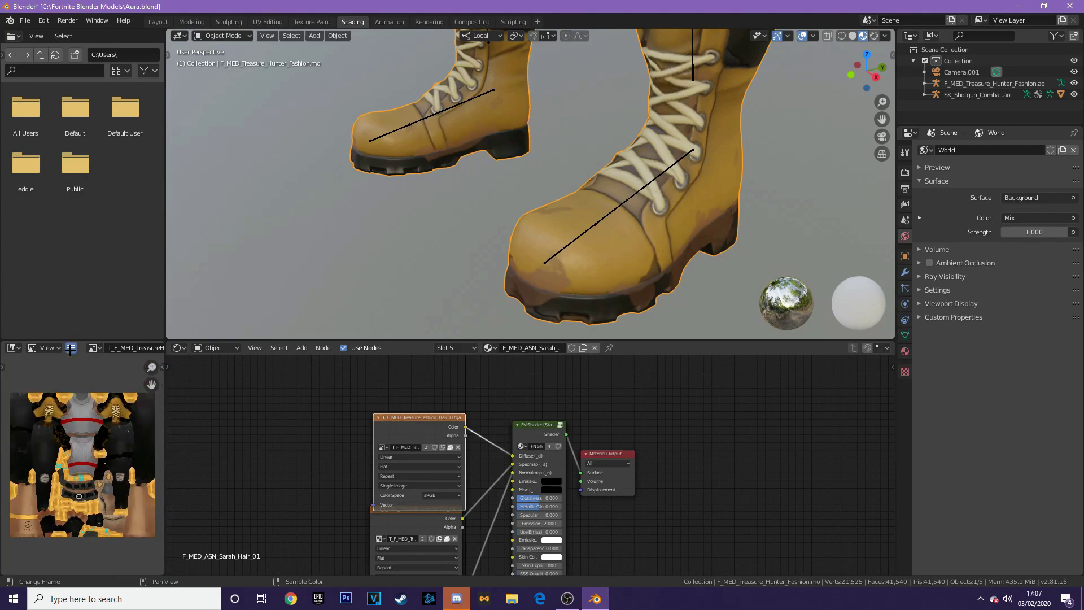
Save the displayed body texture as a JPEG image named aurabpdy.jpg in the C:\pfp folder
{"action": "left_click", "coordinate": [71, 349]}
{"action": "mouse_move", "coordinate": [152, 372]}
{"action": "left_click", "coordinate": [210, 460]}
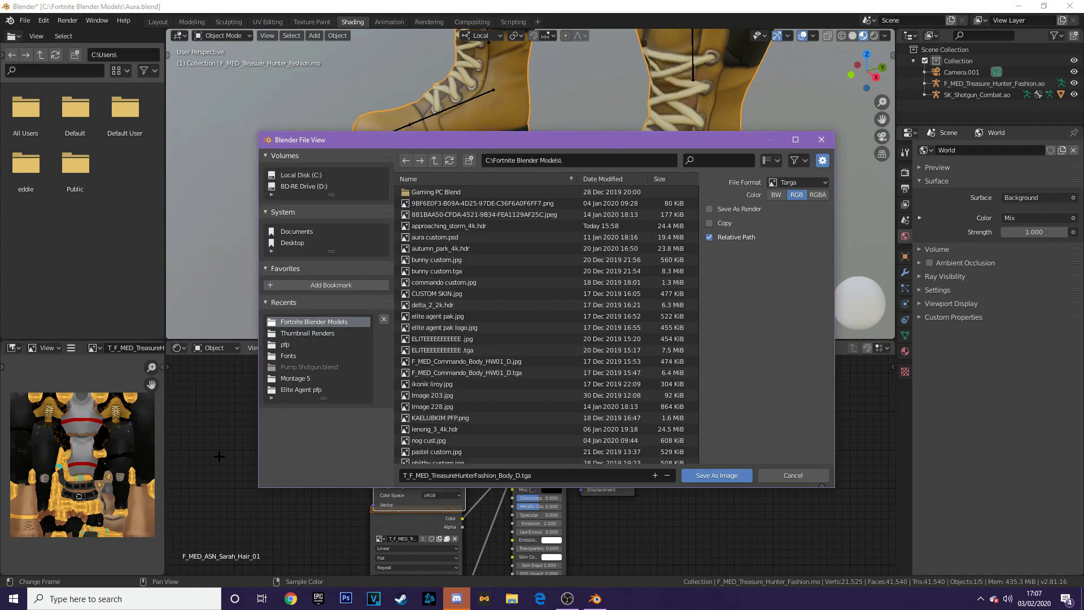
{"action": "left_click", "coordinate": [803, 182]}
{"action": "left_click", "coordinate": [697, 249]}
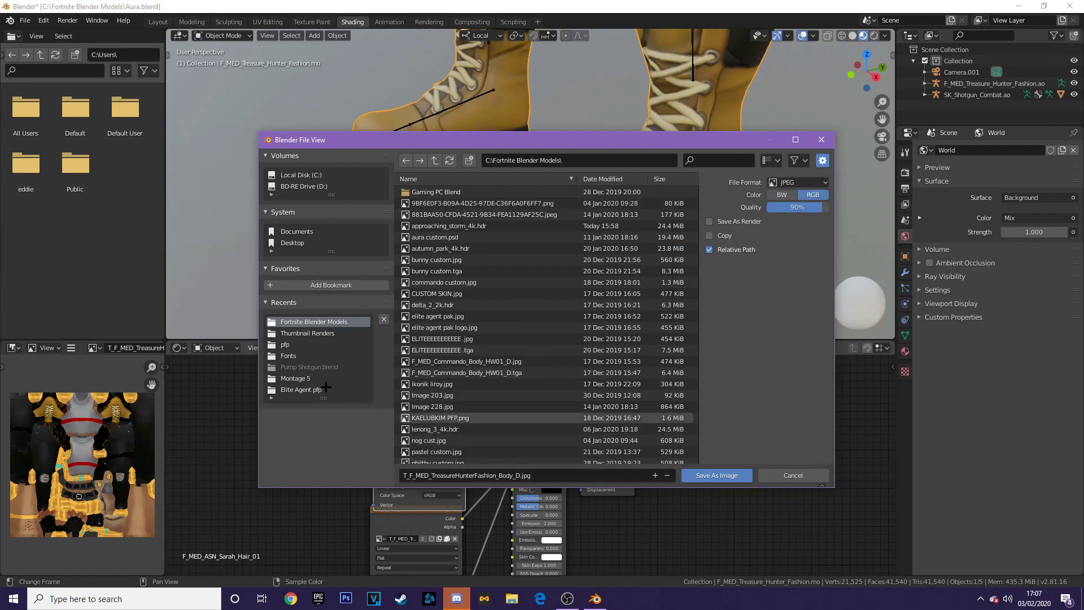
{"action": "left_click", "coordinate": [279, 344]}
{"action": "left_click", "coordinate": [405, 476]}
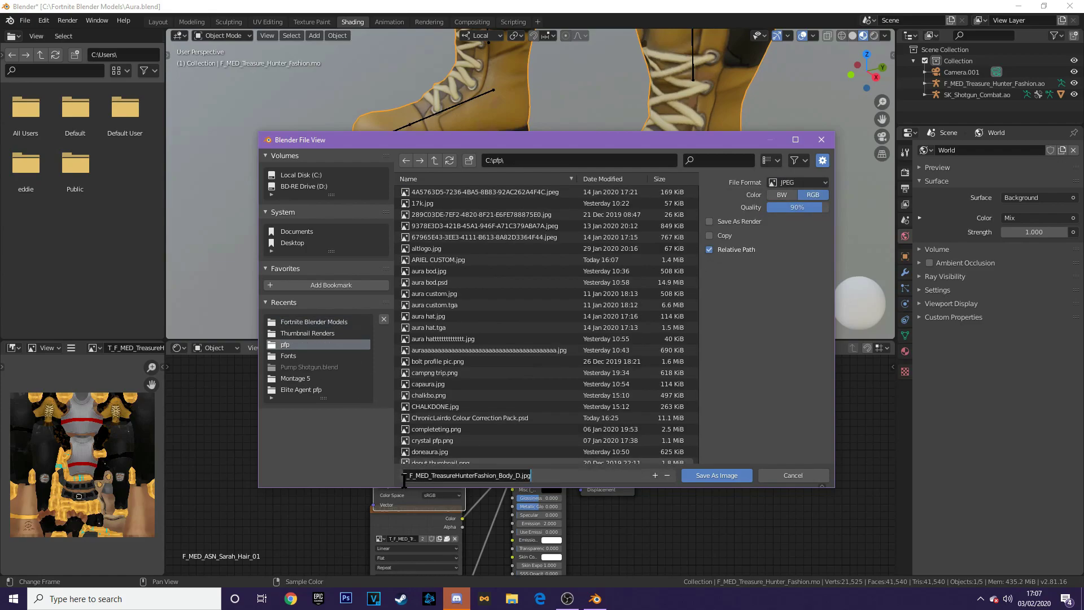
{"action": "key", "text": "BackSpace"}
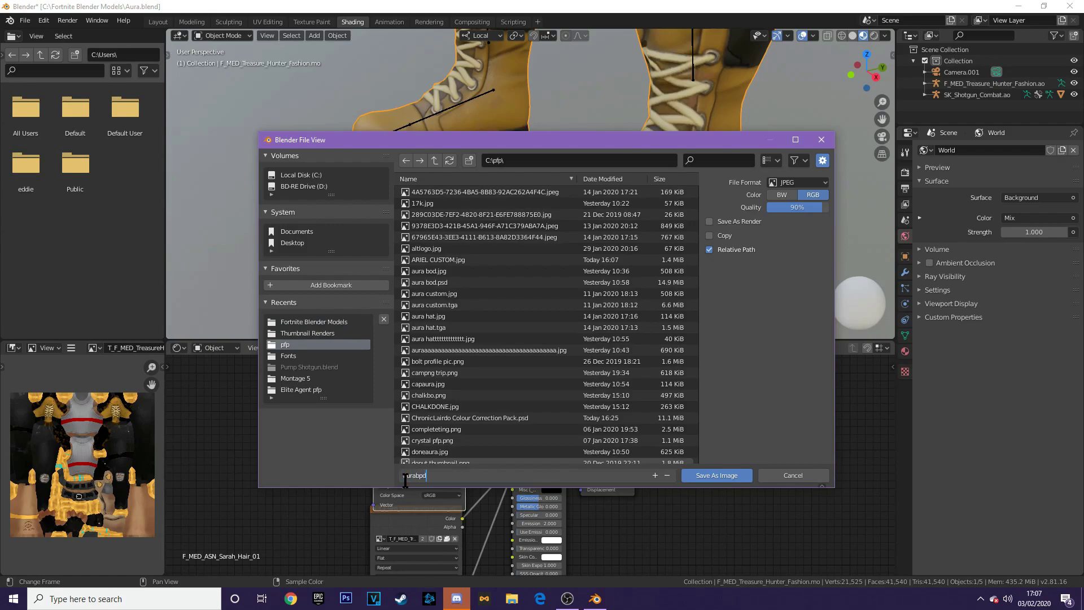
{"action": "left_click", "coordinate": [726, 474]}
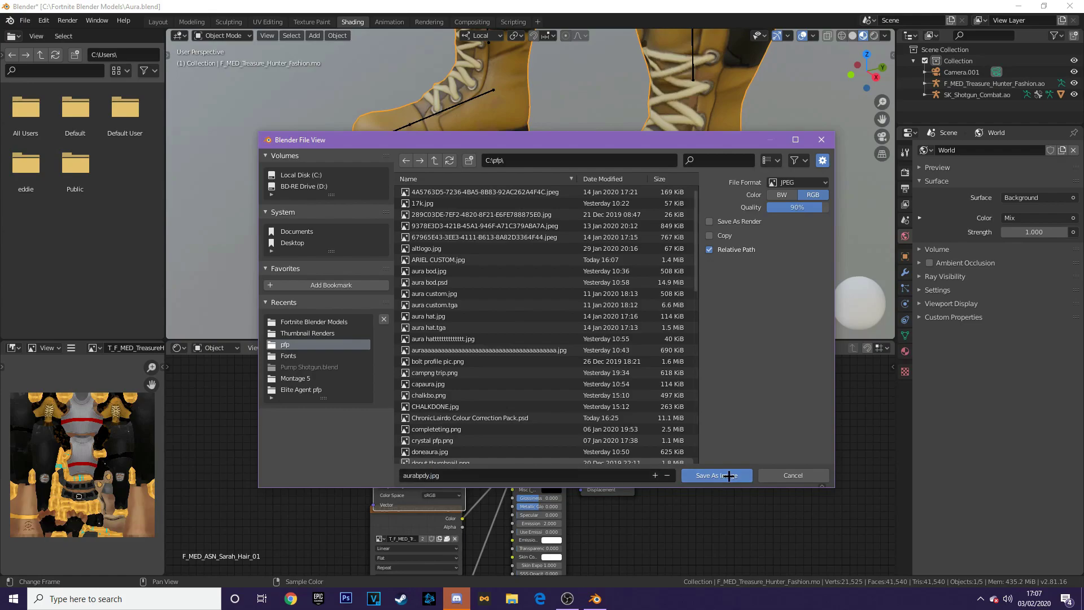
{"action": "left_click", "coordinate": [729, 475]}
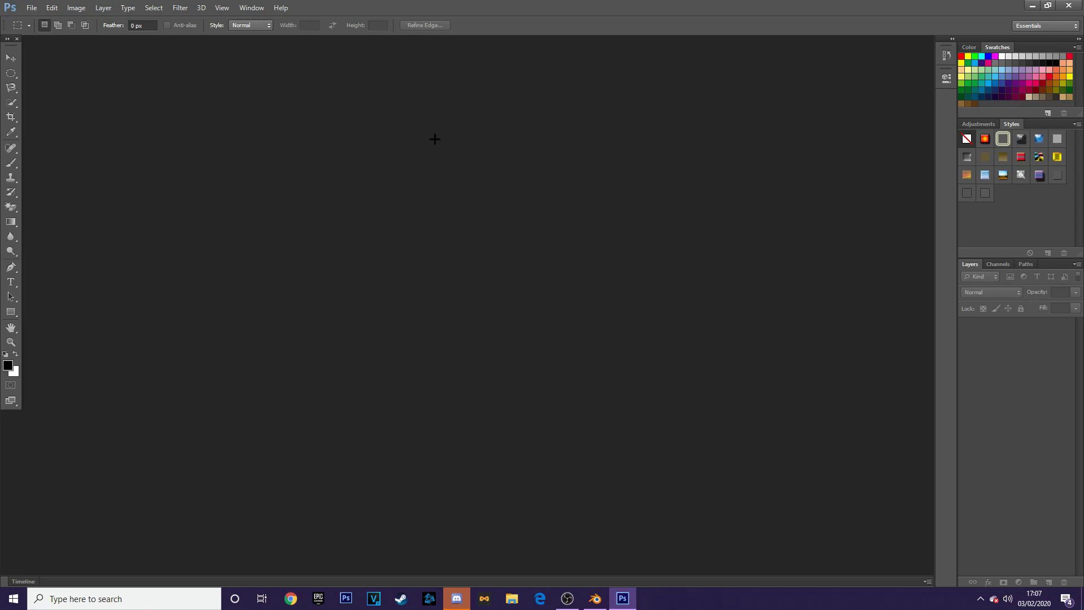
Switch to Photoshop and open aurabpdy.jpg from the pfp folder on Local Disk (C:)
{"action": "left_click", "coordinate": [31, 8]}
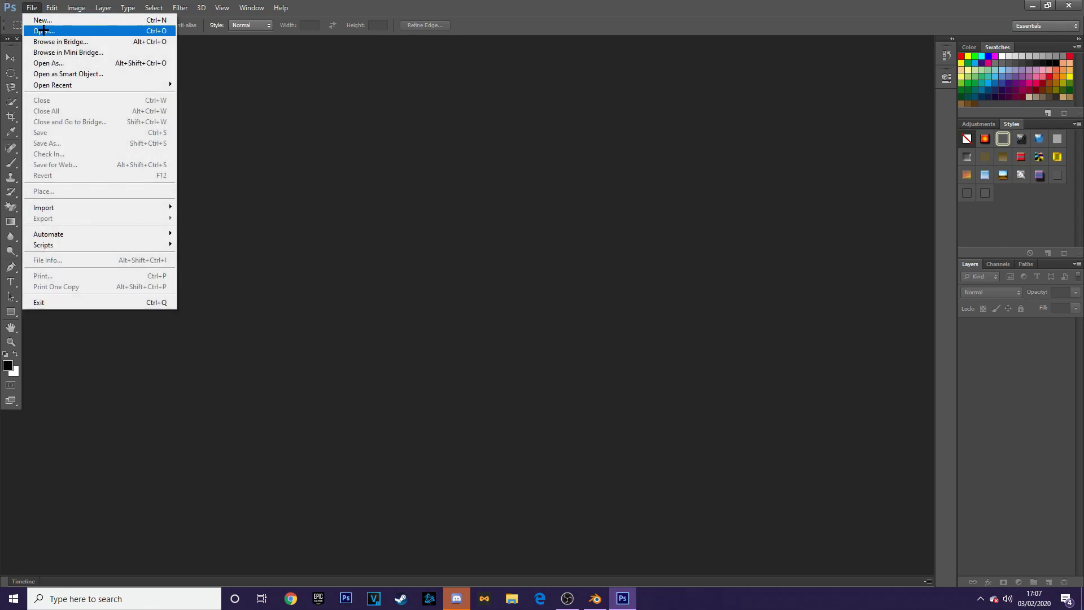
{"action": "left_click", "coordinate": [44, 30]}
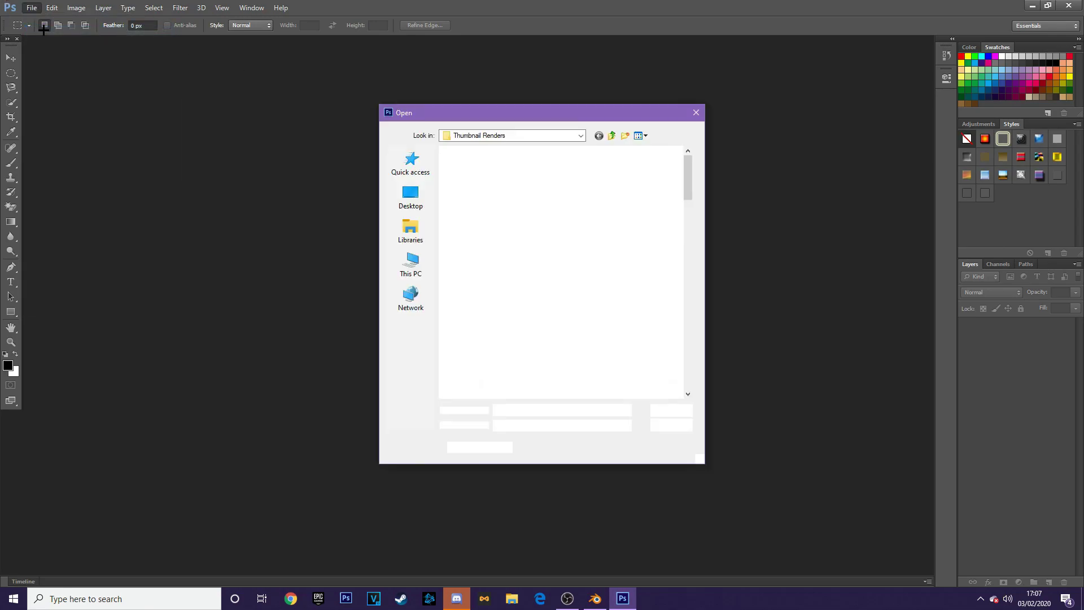
{"action": "left_click", "coordinate": [420, 263]}
{"action": "scroll", "coordinate": [508, 311], "scroll_direction": "down", "scroll_amount": 1}
{"action": "double_click", "coordinate": [509, 351]}
{"action": "scroll", "coordinate": [511, 322], "scroll_direction": "down", "scroll_amount": 4}
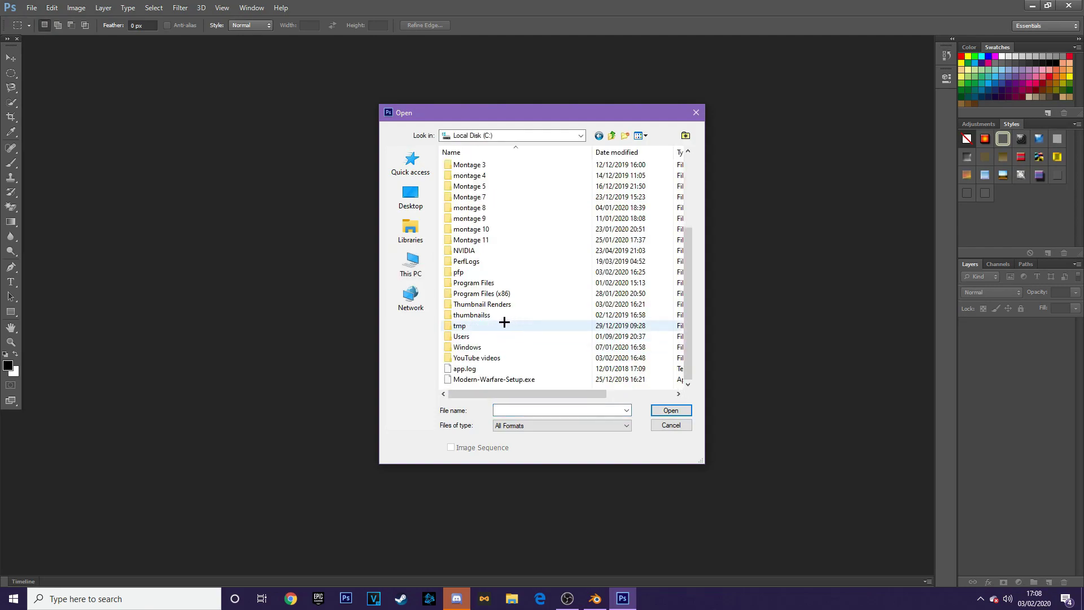
{"action": "double_click", "coordinate": [469, 275]}
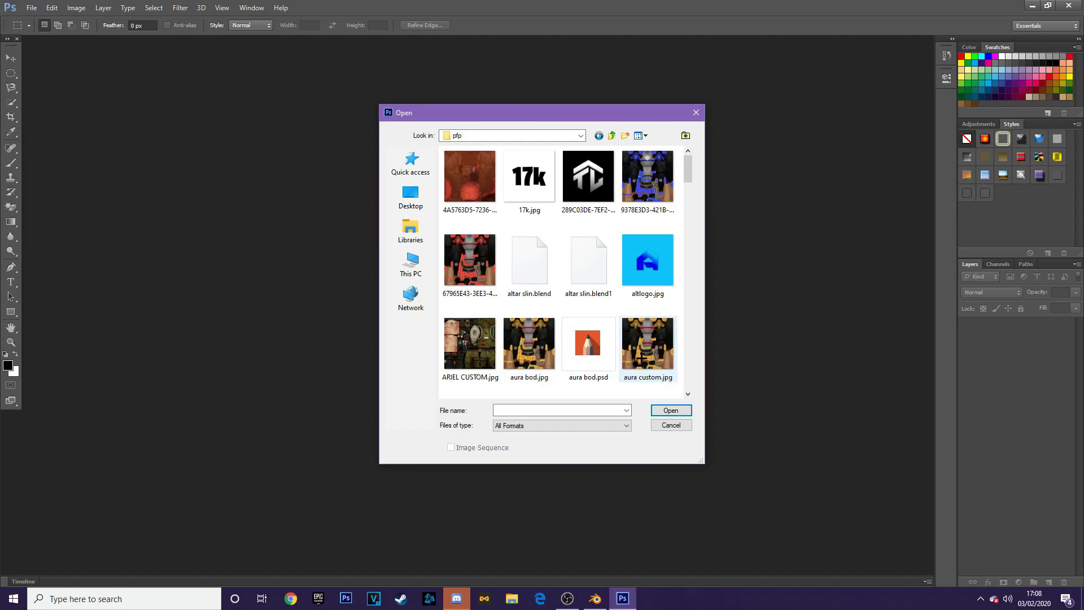
{"action": "scroll", "coordinate": [635, 347], "scroll_direction": "down", "scroll_amount": 10}
{"action": "scroll", "coordinate": [557, 260], "scroll_direction": "up", "scroll_amount": 10}
{"action": "scroll", "coordinate": [539, 283], "scroll_direction": "down", "scroll_amount": 3}
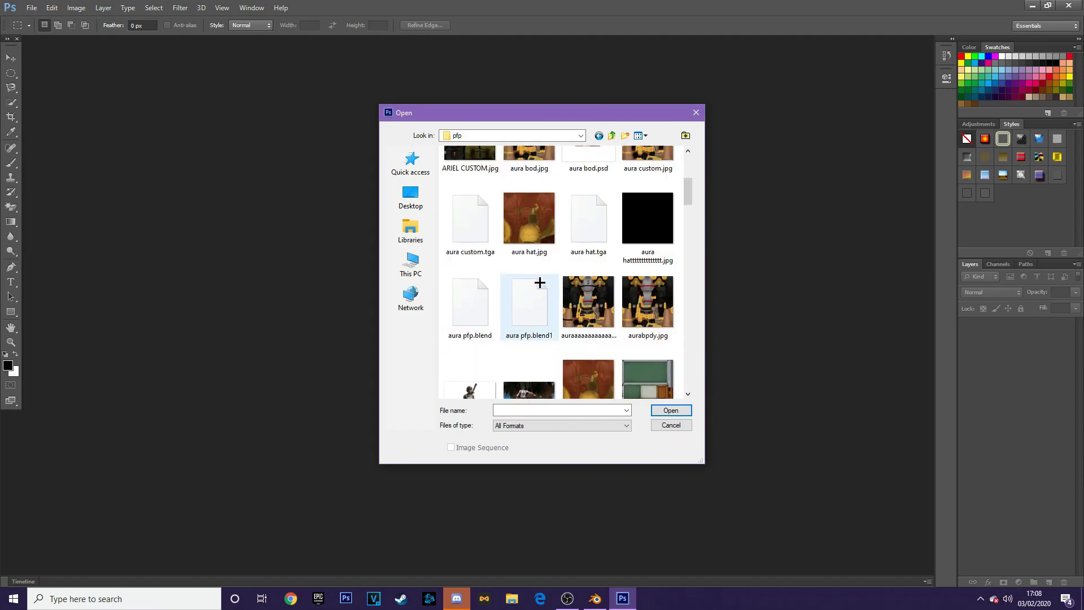
{"action": "double_click", "coordinate": [638, 302]}
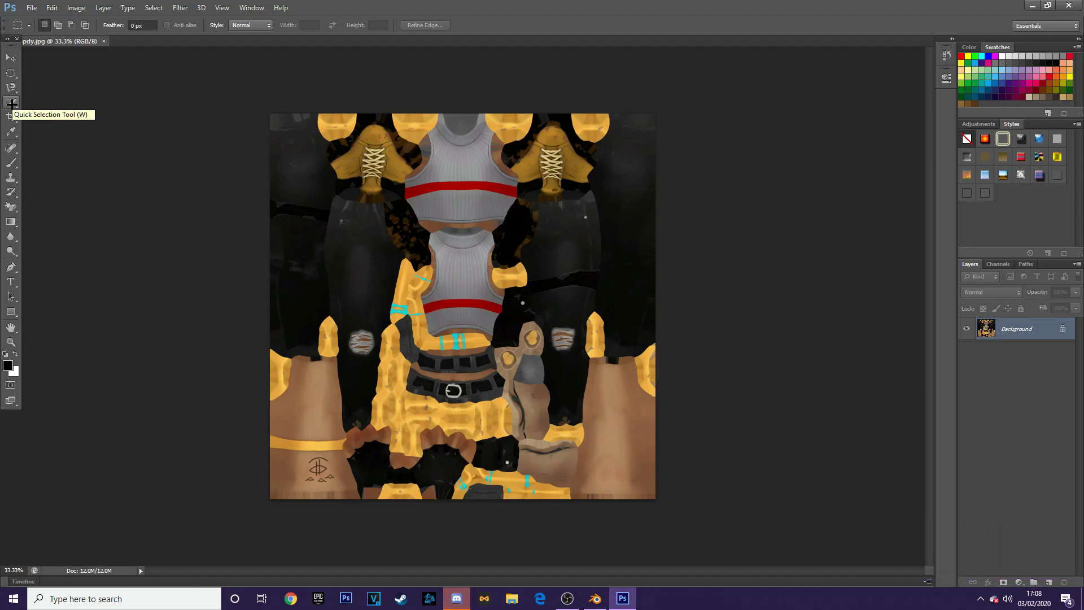
Activate the Quick Selection tool for selecting parts of the body texture
{"action": "left_click", "coordinate": [12, 102]}
{"action": "left_click", "coordinate": [39, 111]}
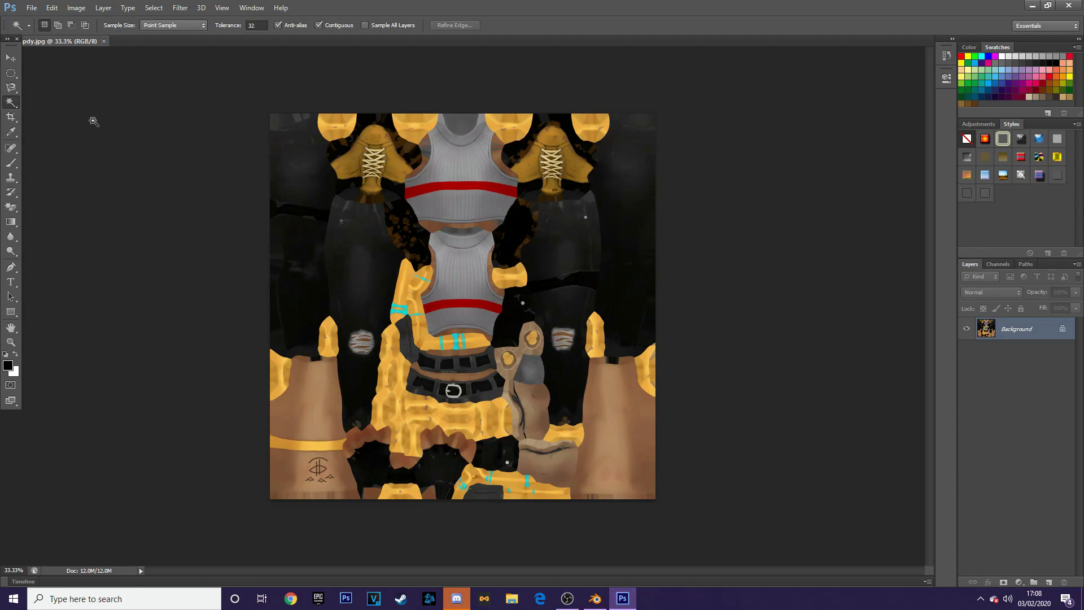
{"action": "left_click", "coordinate": [11, 102]}
{"action": "left_click", "coordinate": [62, 101]}
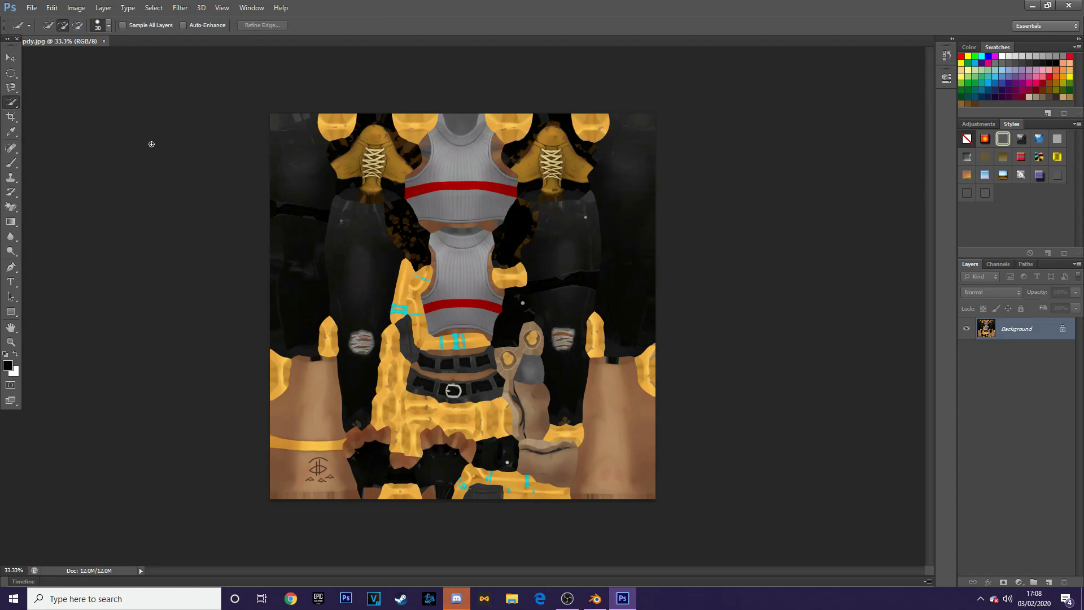
{"action": "mouse_move", "coordinate": [404, 272]}
{"action": "left_mouse_down"}
{"action": "mouse_move", "coordinate": [409, 305]}
{"action": "mouse_move", "coordinate": [420, 282]}
{"action": "mouse_move", "coordinate": [404, 317]}
{"action": "mouse_move", "coordinate": [421, 279]}
{"action": "mouse_move", "coordinate": [418, 326]}
{"action": "mouse_move", "coordinate": [439, 339]}
{"action": "left_mouse_up"}
{"action": "key", "text": "ctrl+d"}
{"action": "key", "text": "ctrl+d"}
Select the yellow cloth around the waist, including the strip rising beside the lower grey top, with the Quick Selection tool
{"action": "left_click_drag", "start_coordinate": [406, 273], "coordinate": [420, 318]}
{"action": "left_click_drag", "start_coordinate": [474, 342], "coordinate": [394, 317]}
{"action": "mouse_move", "coordinate": [391, 368]}
{"action": "left_mouse_down"}
{"action": "mouse_move", "coordinate": [388, 413]}
{"action": "mouse_move", "coordinate": [447, 413]}
{"action": "mouse_move", "coordinate": [479, 437]}
{"action": "left_mouse_up"}
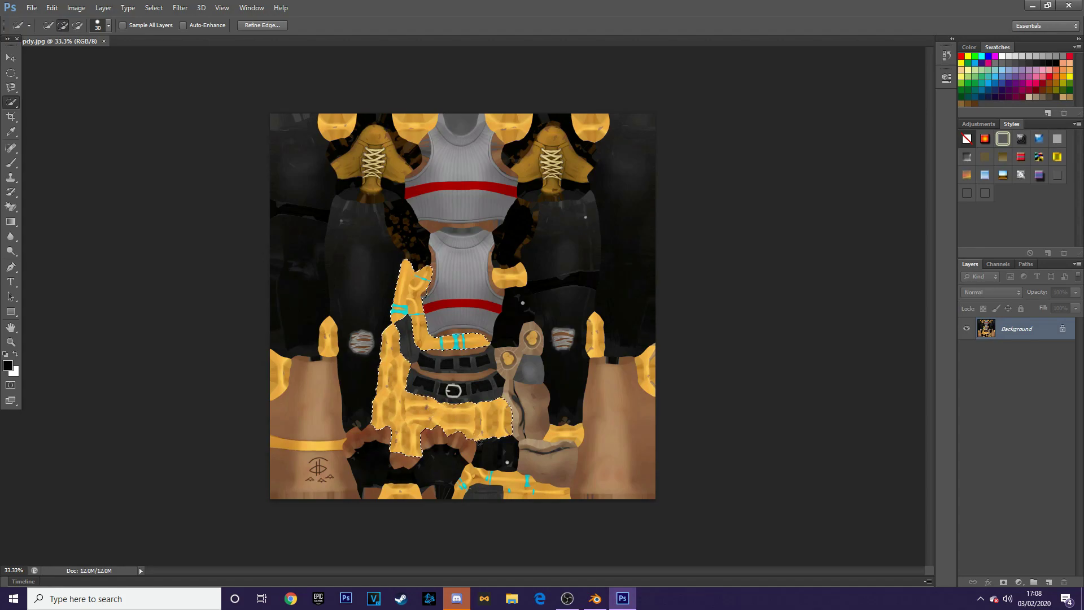
Add the remaining yellow areas to the selection, including both laced boot pieces, the arm band and the small edge patches
{"action": "left_click", "coordinate": [393, 493]}
{"action": "left_click", "coordinate": [296, 444]}
{"action": "left_click", "coordinate": [272, 383]}
{"action": "left_click", "coordinate": [334, 125]}
{"action": "left_click", "coordinate": [364, 160]}
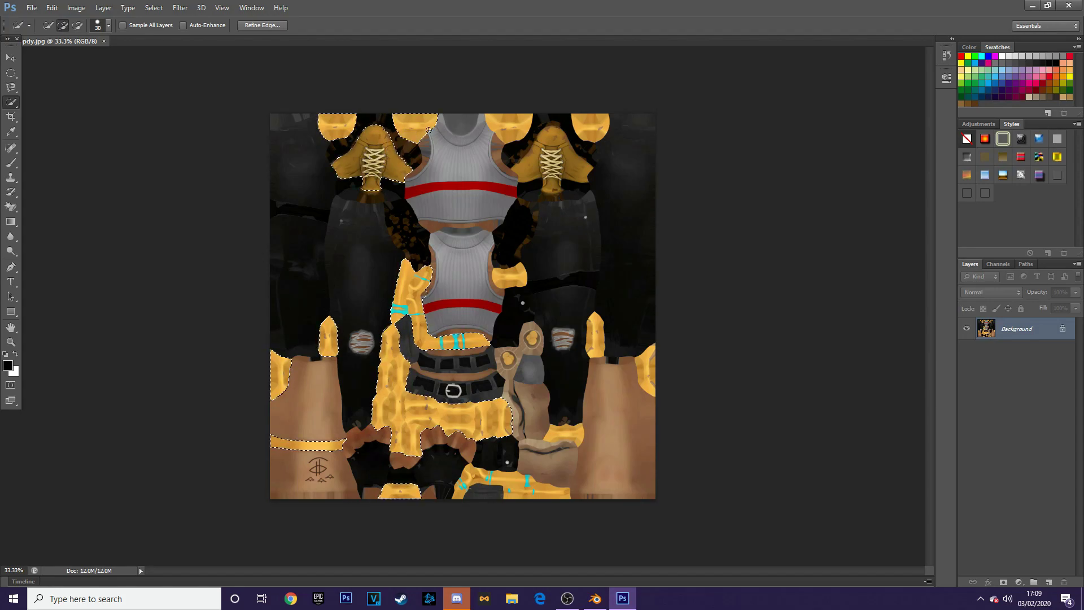
{"action": "left_click", "coordinate": [589, 129]}
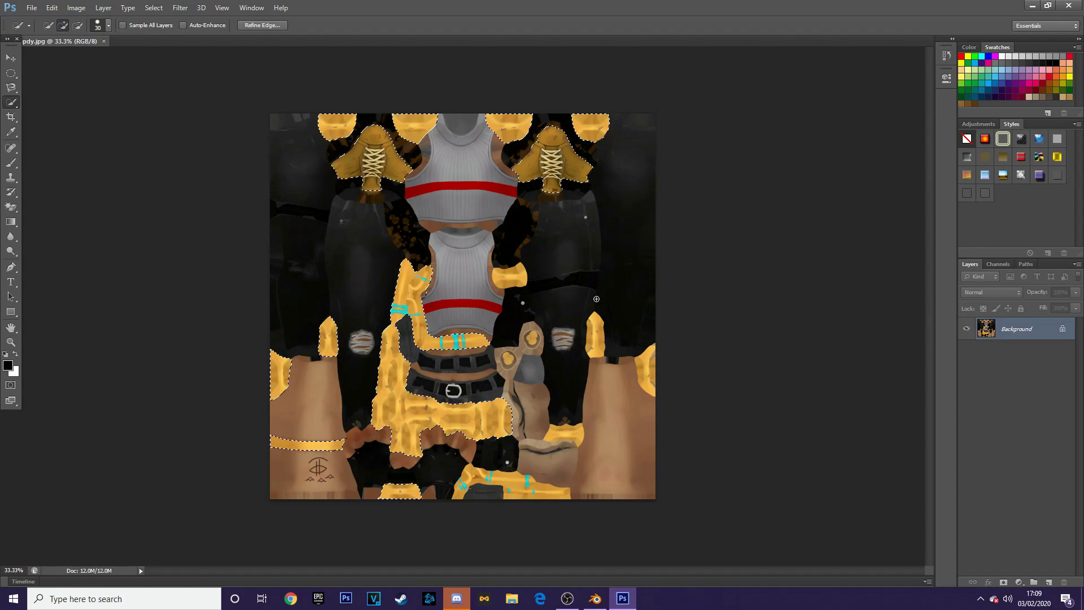
{"action": "left_click", "coordinate": [595, 333]}
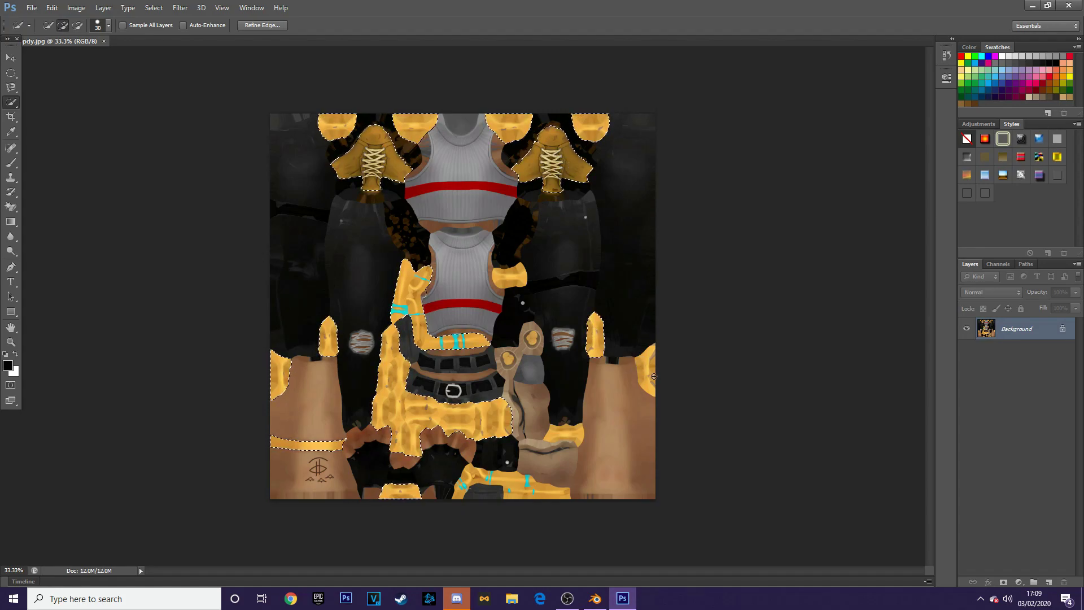
{"action": "left_click_drag", "start_coordinate": [654, 388], "coordinate": [650, 373]}
{"action": "left_click_drag", "start_coordinate": [511, 279], "coordinate": [519, 278]}
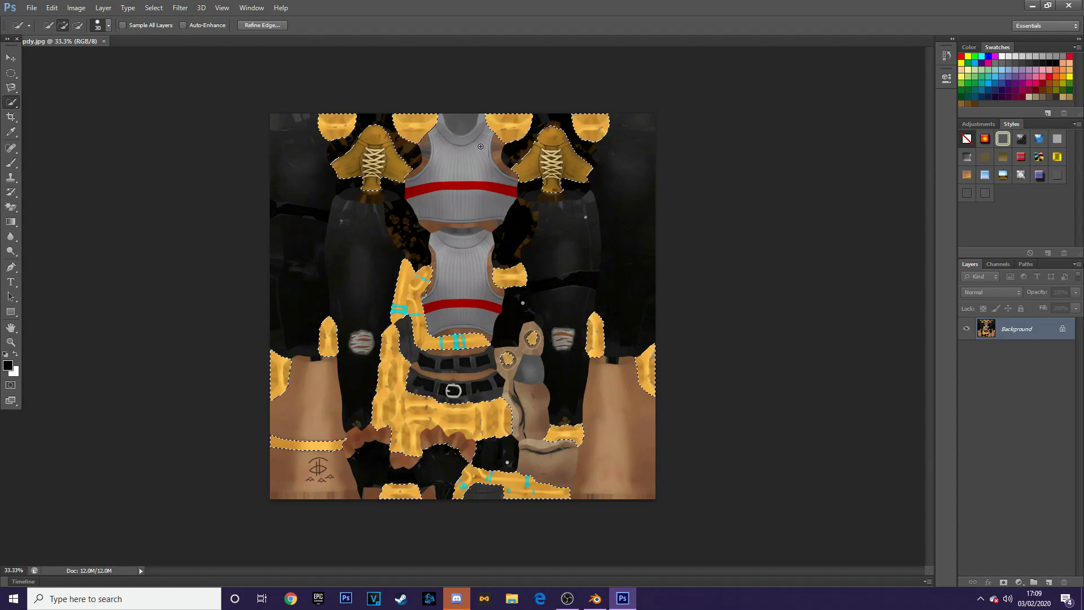
Recolour the selected yellow areas blue with Hue/Saturation, setting hue to -180 and saturation to +100
{"action": "left_click", "coordinate": [77, 8]}
{"action": "mouse_move", "coordinate": [90, 36]}
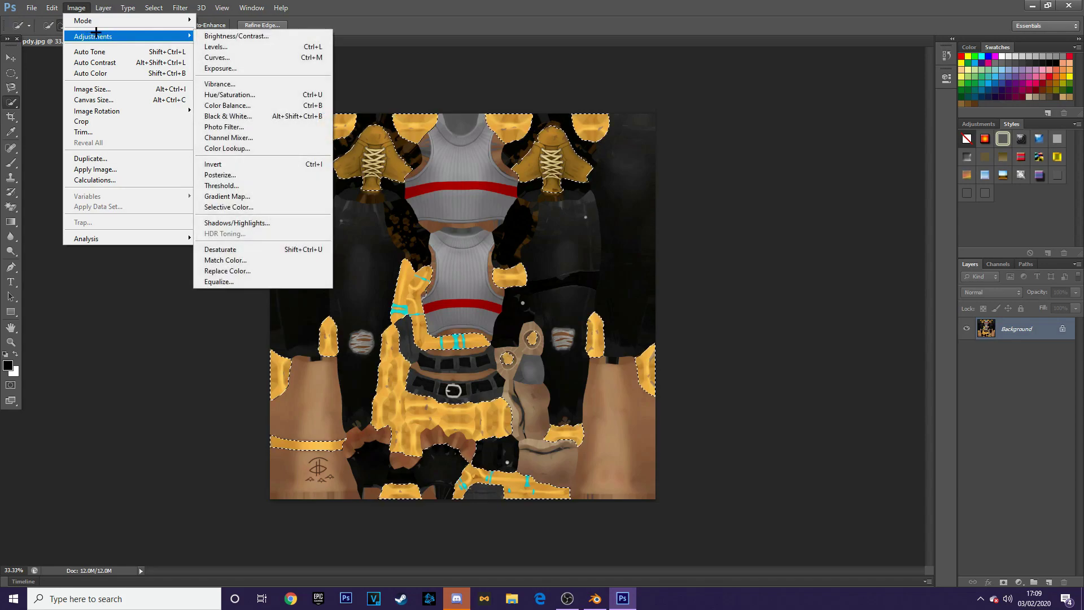
{"action": "left_click", "coordinate": [259, 94]}
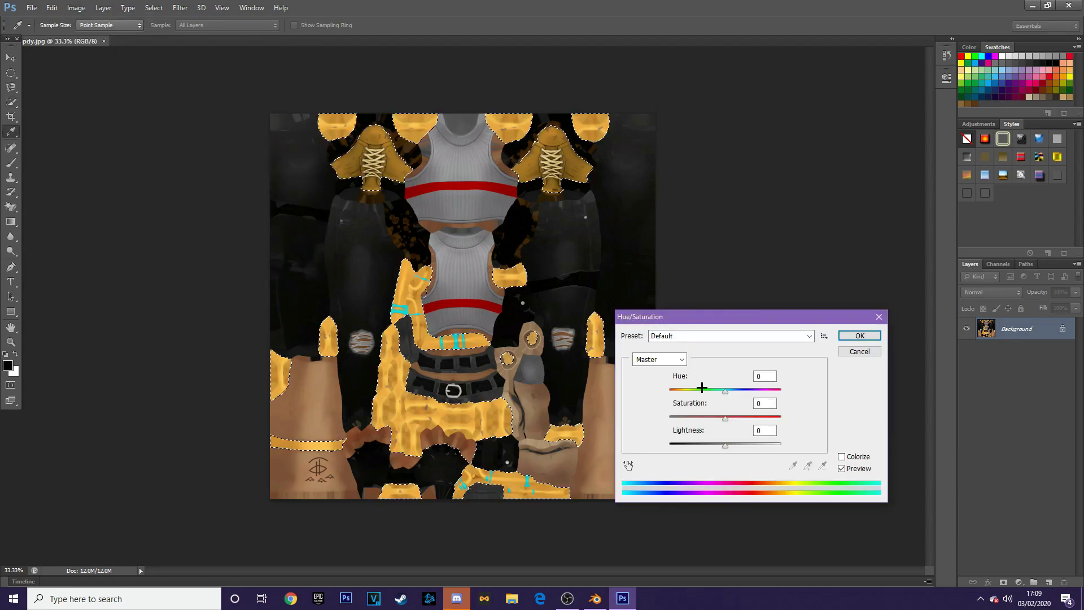
{"action": "left_click_drag", "start_coordinate": [715, 389], "coordinate": [510, 396]}
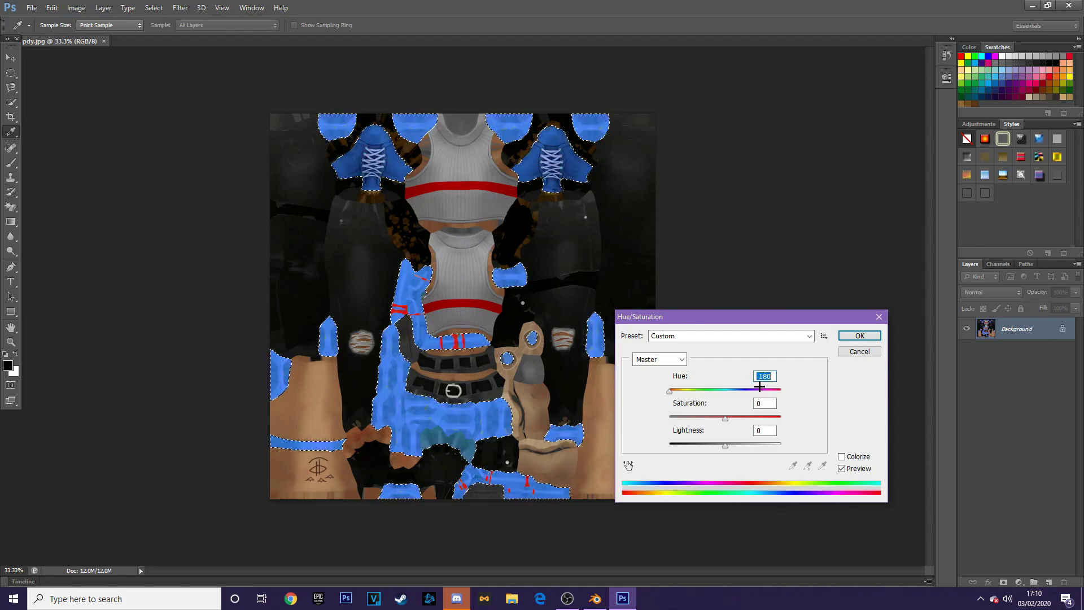
{"action": "left_click_drag", "start_coordinate": [727, 419], "coordinate": [820, 420]}
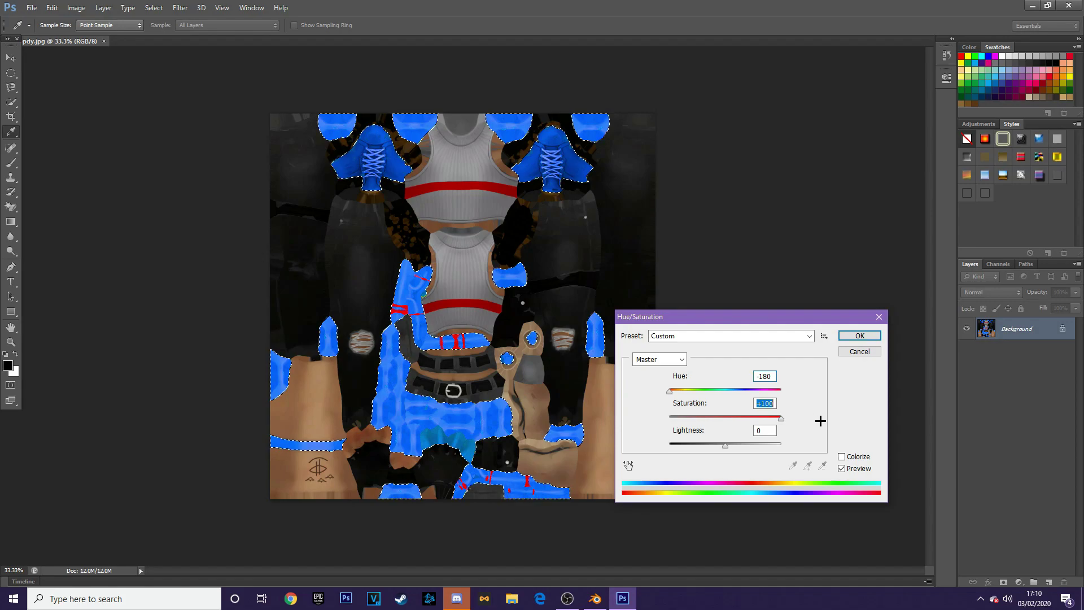
{"action": "left_click", "coordinate": [862, 336]}
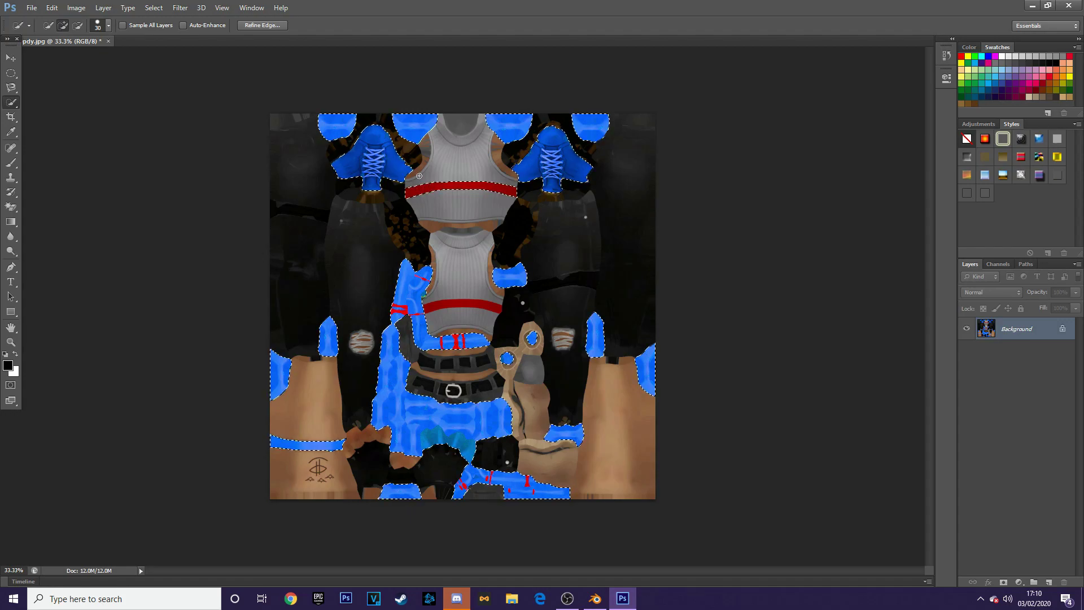
Add the lower red shirt stripe to the selection and try a Hue/Saturation adjustment with hue +180
{"action": "left_click", "coordinate": [76, 8]}
{"action": "mouse_move", "coordinate": [162, 39]}
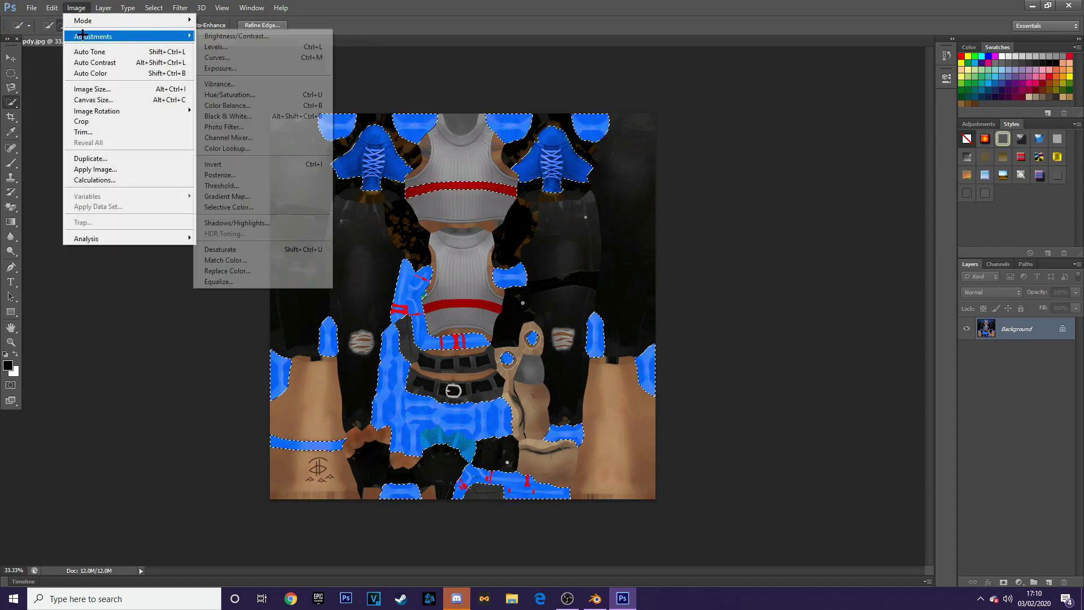
{"action": "left_click", "coordinate": [480, 142]}
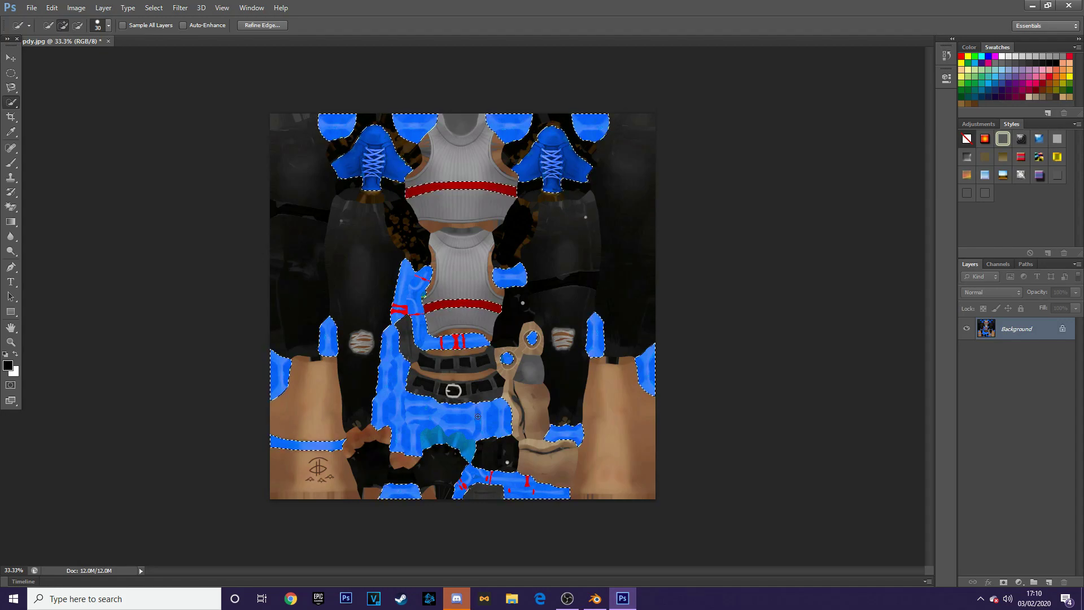
{"action": "left_click", "coordinate": [77, 7]}
{"action": "mouse_move", "coordinate": [129, 36]}
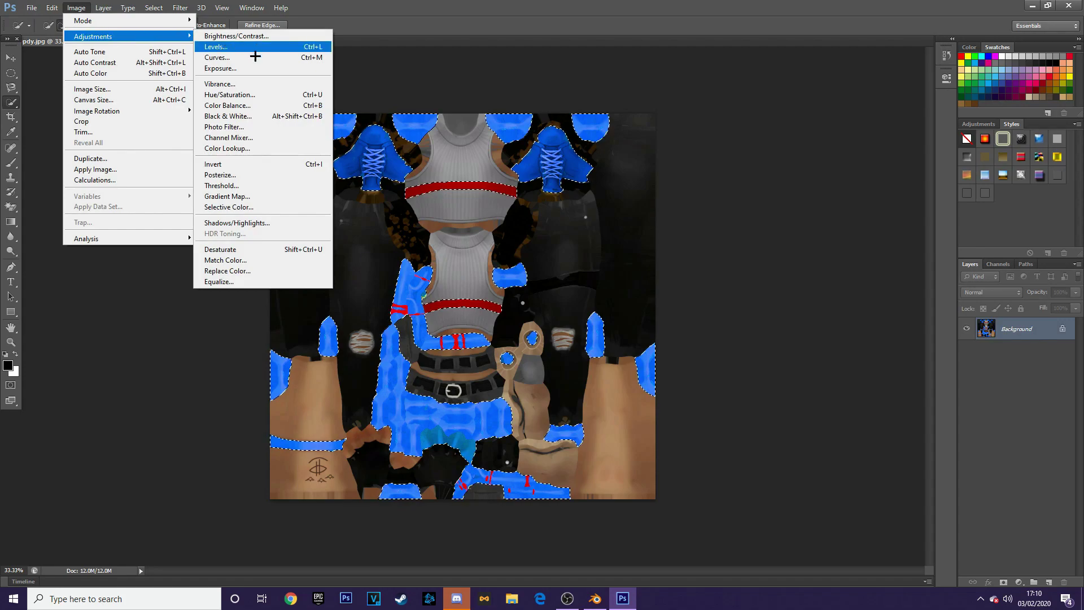
{"action": "left_click", "coordinate": [229, 95]}
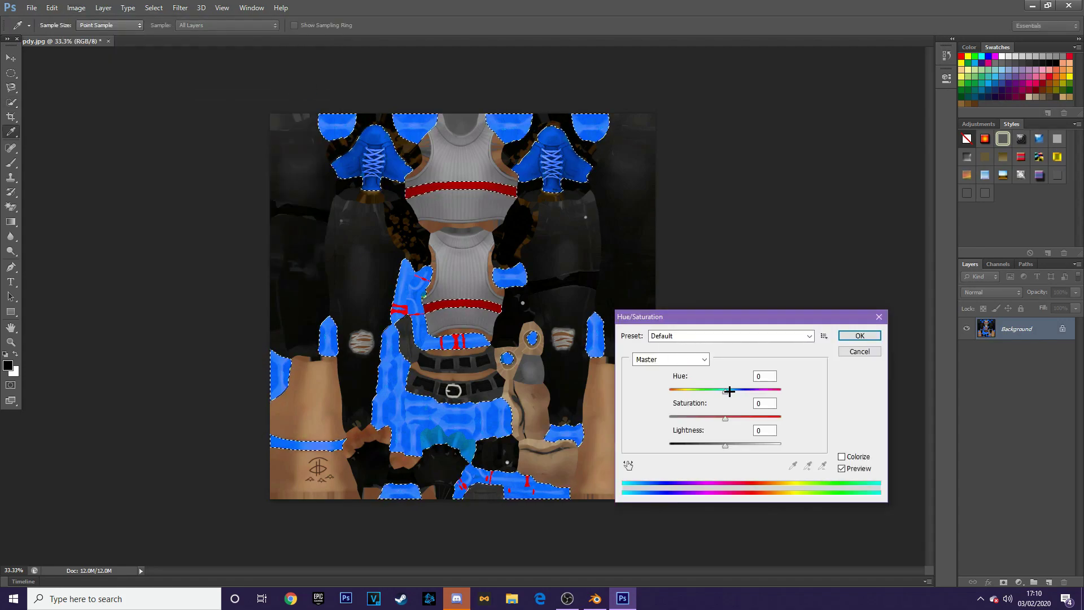
{"action": "left_click_drag", "start_coordinate": [725, 389], "coordinate": [807, 395]}
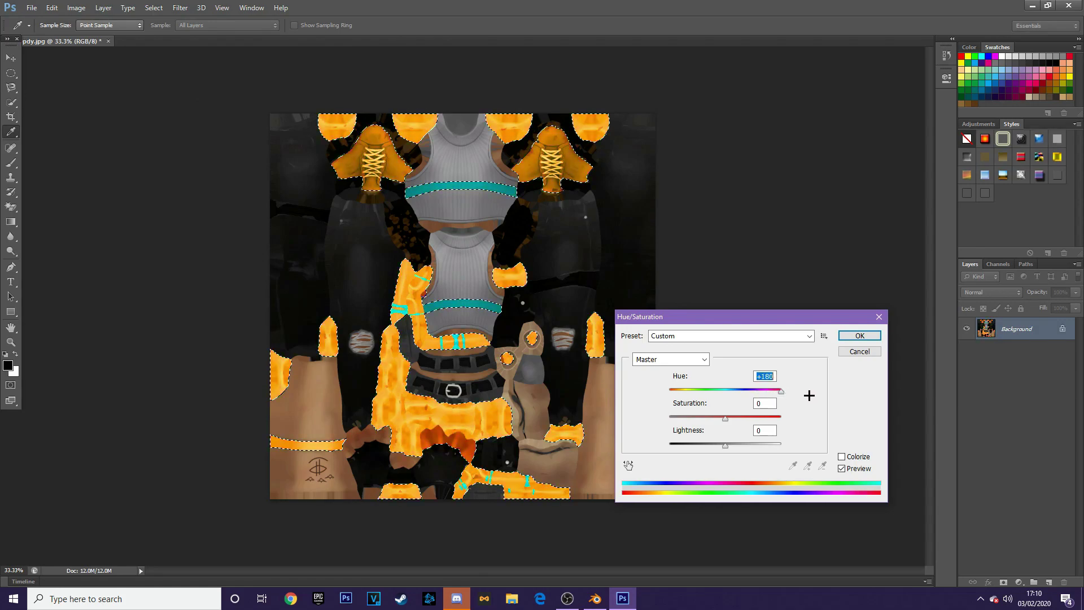
{"action": "left_click", "coordinate": [876, 339]}
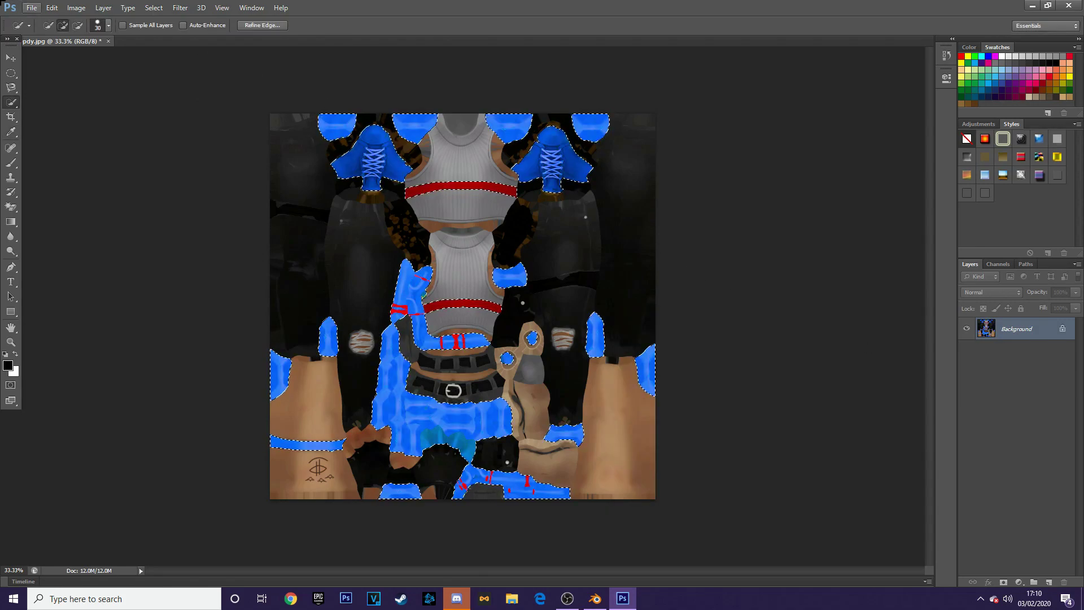
{"action": "left_click", "coordinate": [11, 56]}
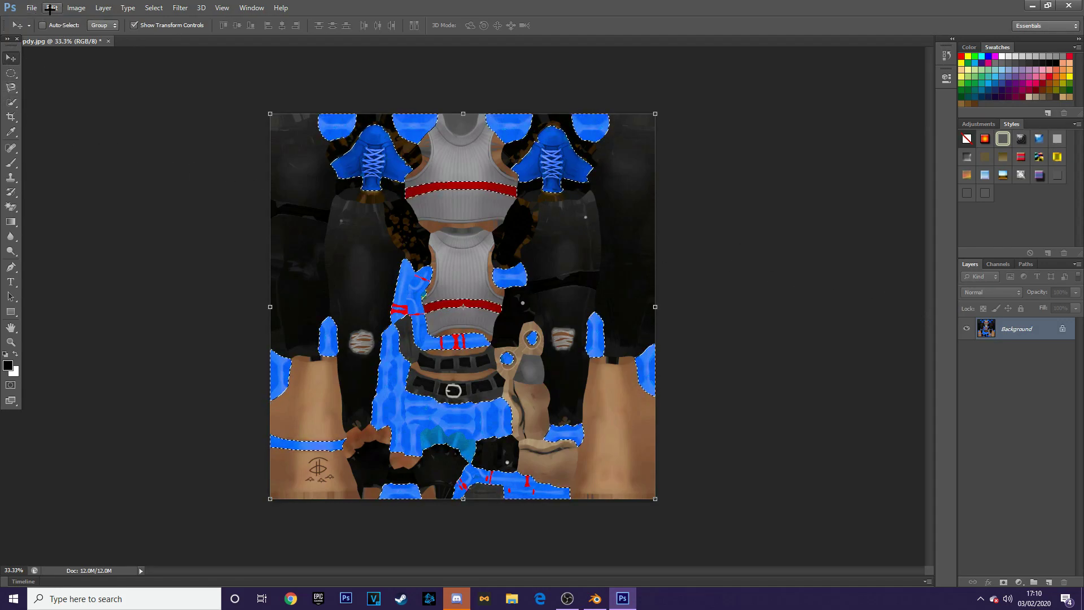
{"action": "left_click", "coordinate": [31, 8]}
{"action": "left_click", "coordinate": [39, 32]}
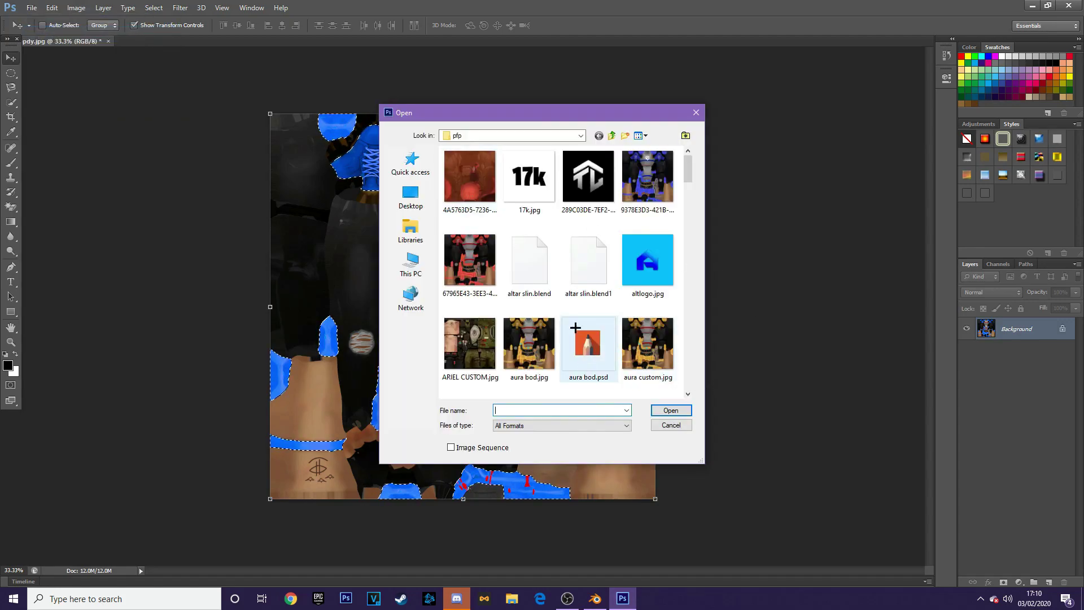
{"action": "left_click", "coordinate": [696, 112]}
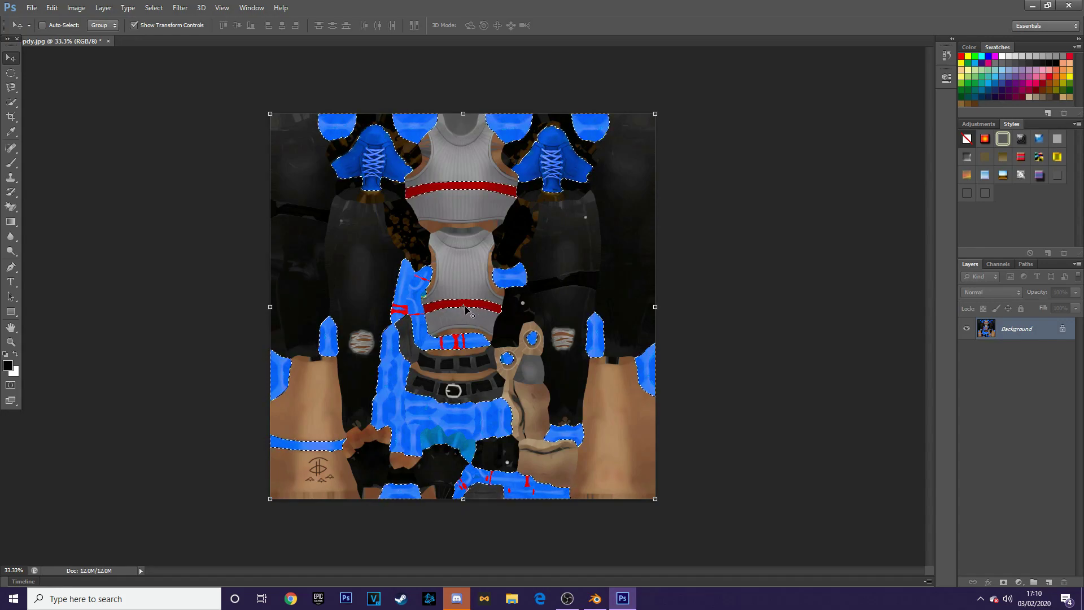
Clear the selection on the body texture and switch to the Hand tool
{"action": "key", "text": "ctrl+t"}
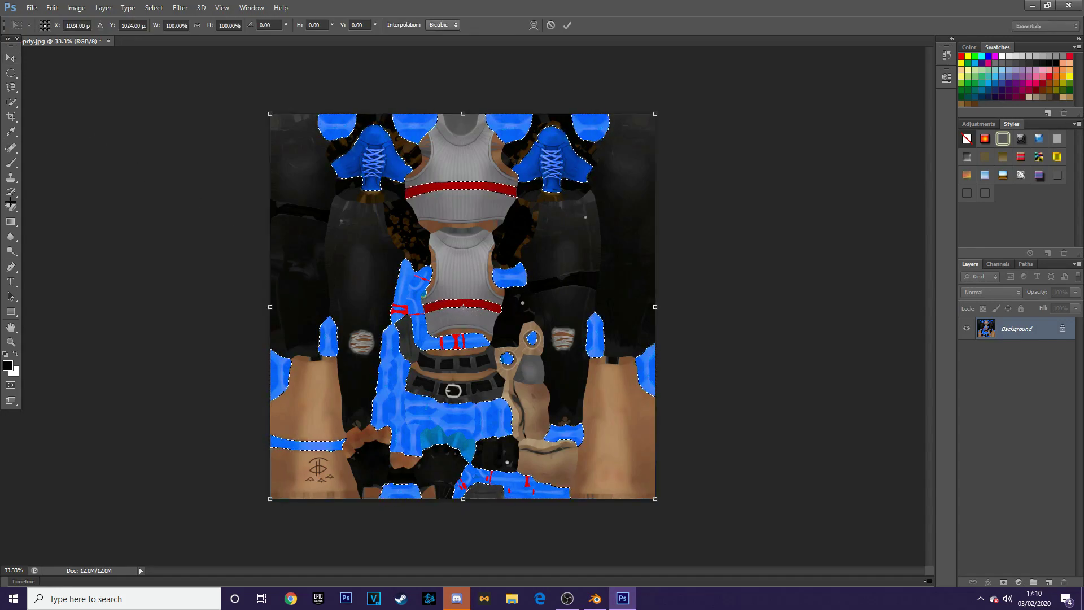
{"action": "left_click", "coordinate": [11, 328]}
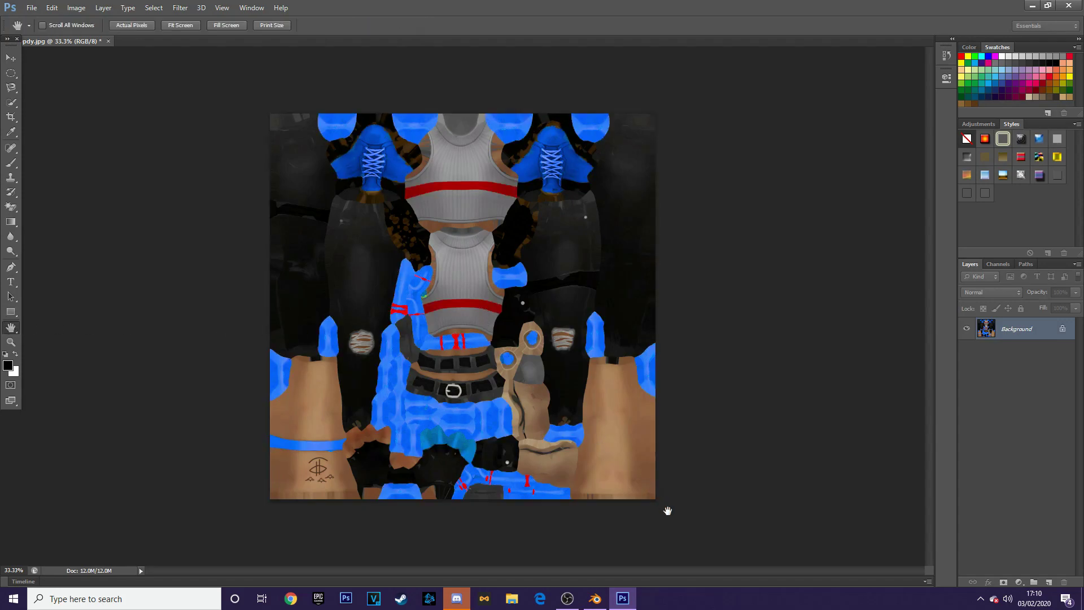
Select the red stripes on both shirt pieces of the body texture with the Quick Selection tool
{"action": "left_click_drag", "start_coordinate": [10, 101], "coordinate": [51, 115]}
{"action": "left_click", "coordinate": [463, 281]}
{"action": "left_click", "coordinate": [674, 283]}
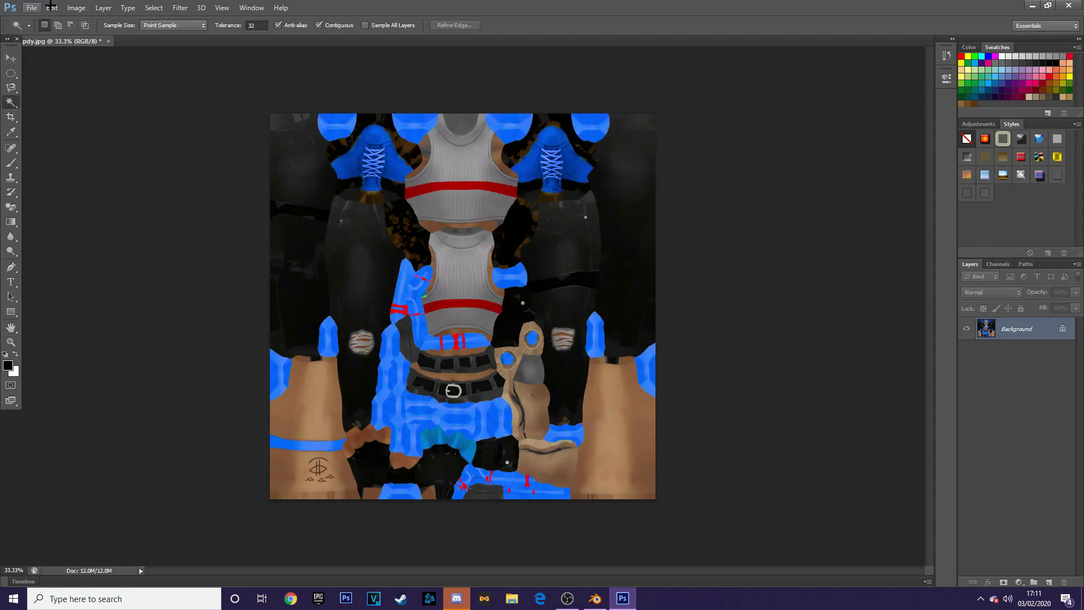
{"action": "right_click", "coordinate": [15, 102]}
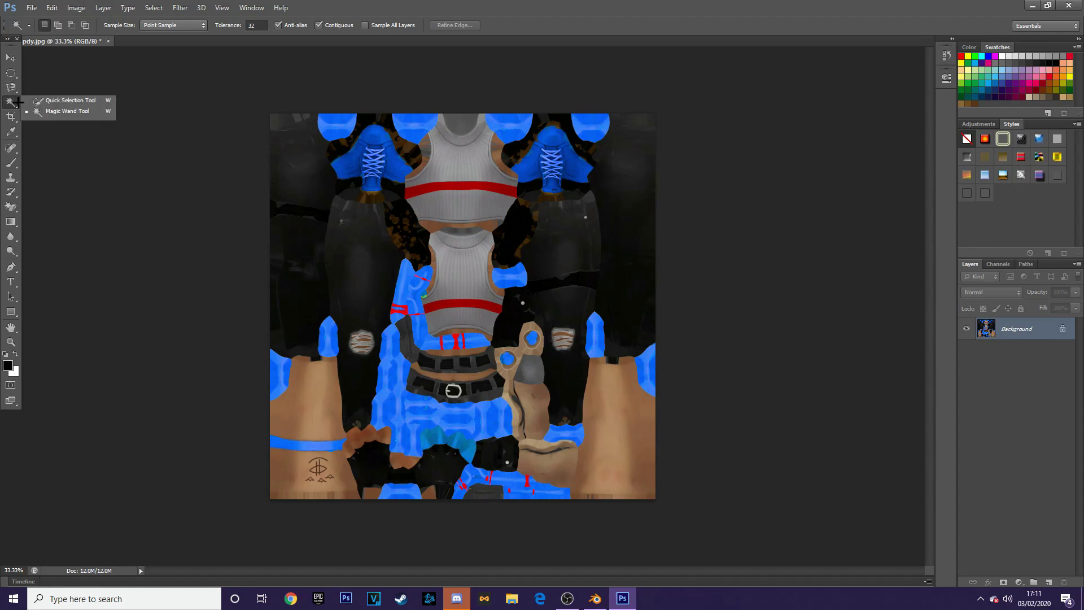
{"action": "left_click", "coordinate": [62, 100]}
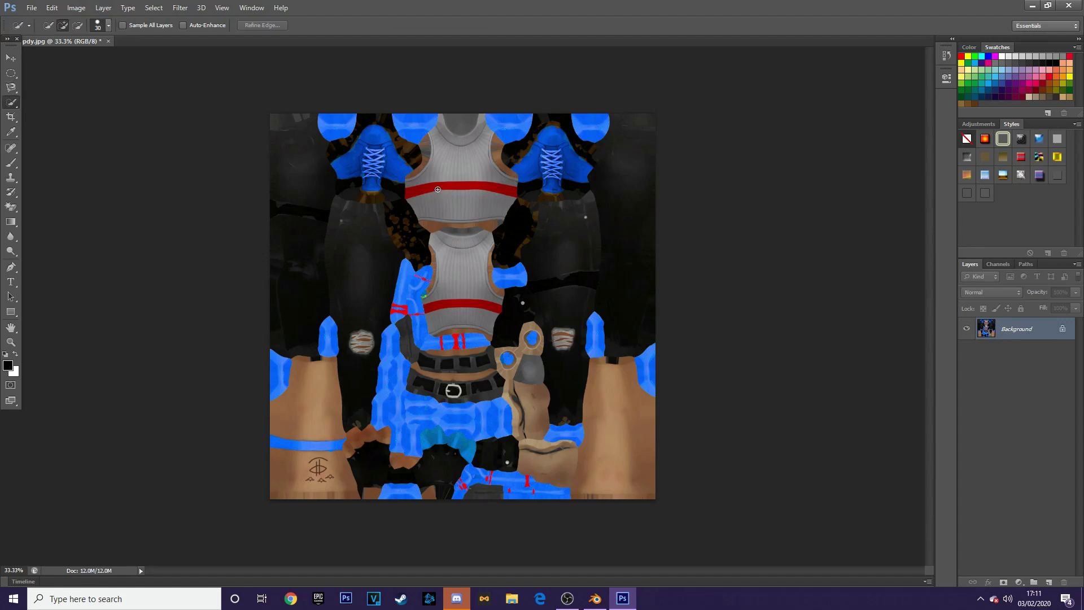
{"action": "left_click_drag", "start_coordinate": [439, 188], "coordinate": [441, 190]}
Recolour the selected shirt stripes blue with Hue/Saturation, setting hue to -143 and saturation to -40
{"action": "left_click", "coordinate": [76, 8]}
{"action": "mouse_move", "coordinate": [108, 35]}
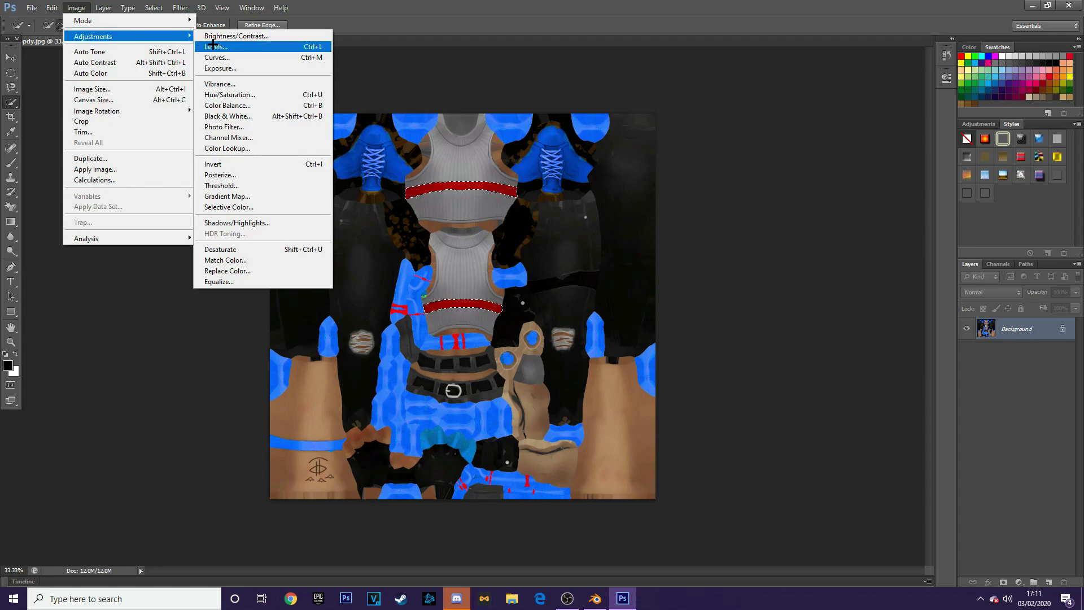
{"action": "left_click", "coordinate": [229, 94]}
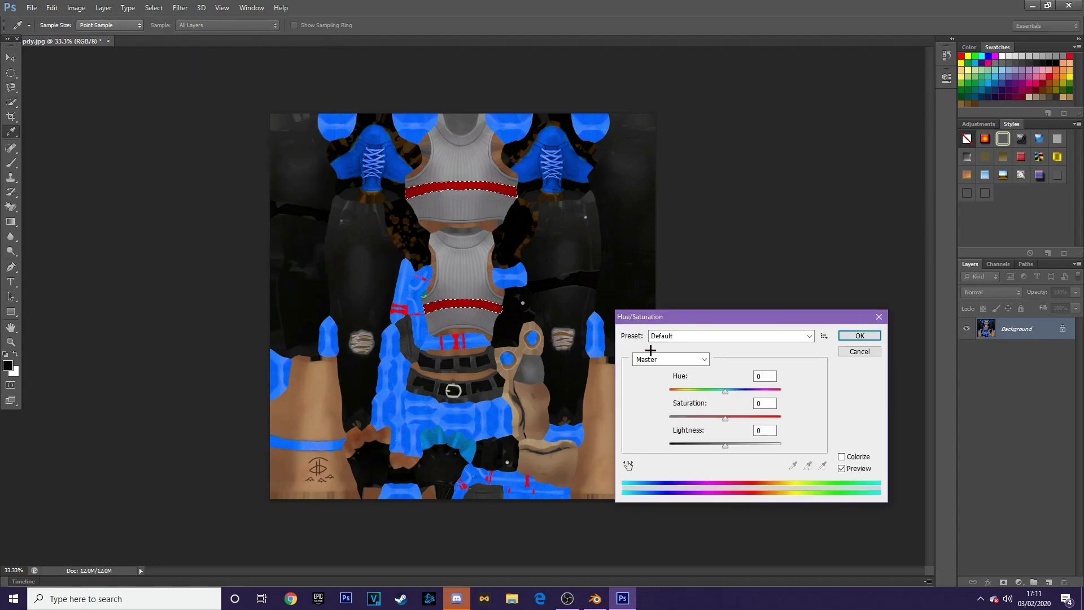
{"action": "left_click_drag", "start_coordinate": [726, 388], "coordinate": [678, 391]}
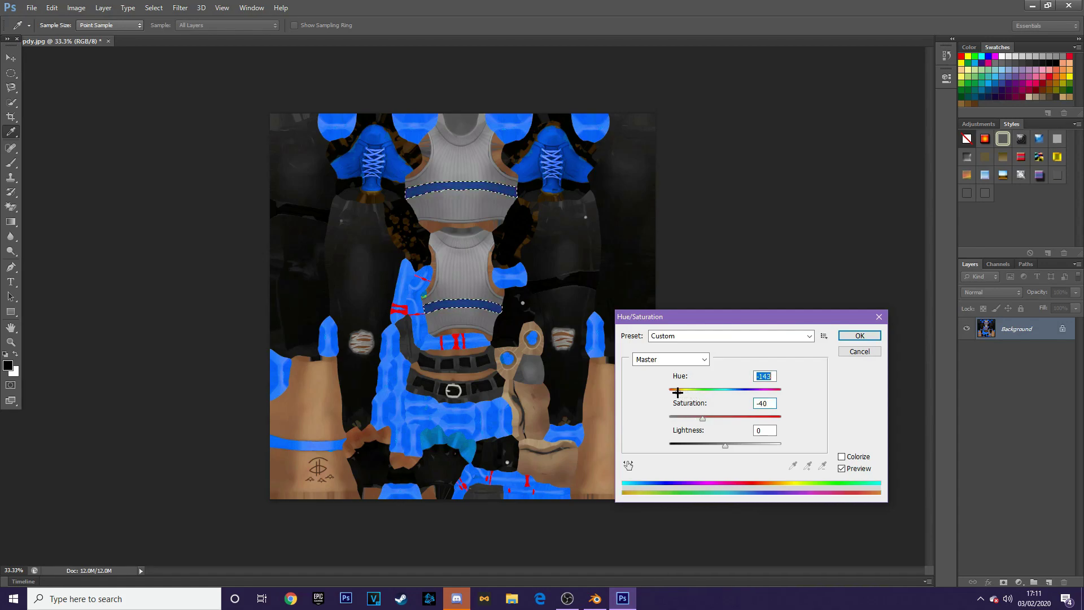
{"action": "left_click", "coordinate": [848, 335]}
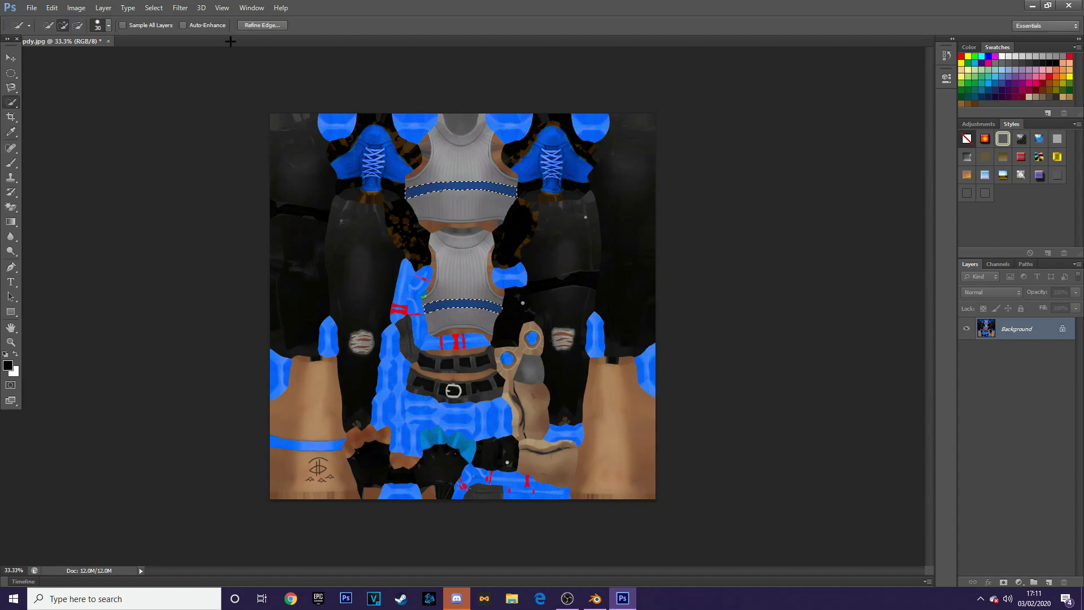
Try to move the selected areas of the Background layer with the Move tool
{"action": "right_click", "coordinate": [6, 102]}
{"action": "left_click", "coordinate": [29, 103]}
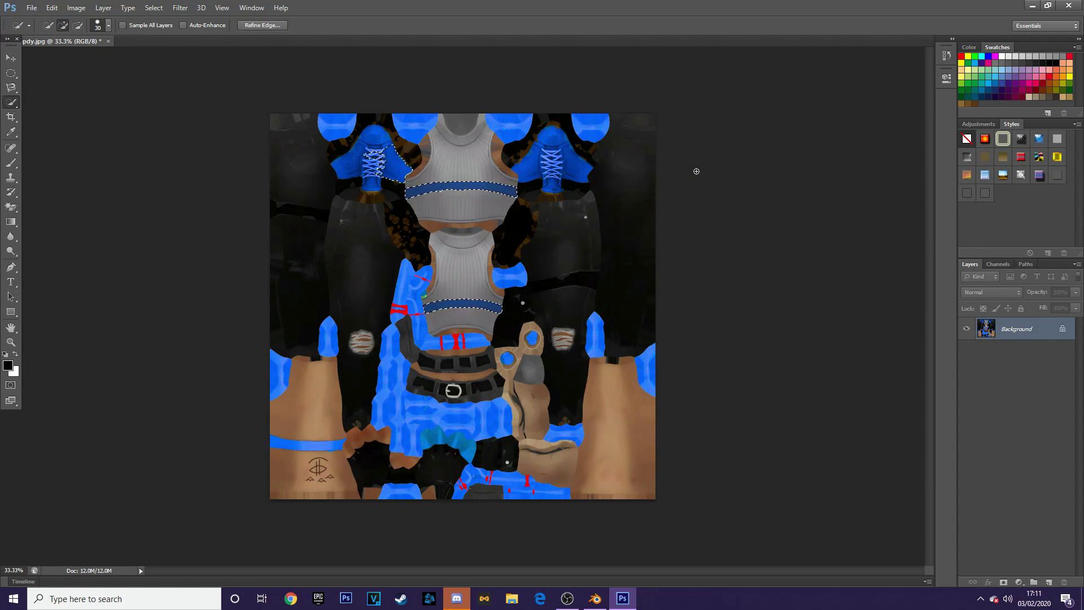
{"action": "left_click", "coordinate": [11, 58]}
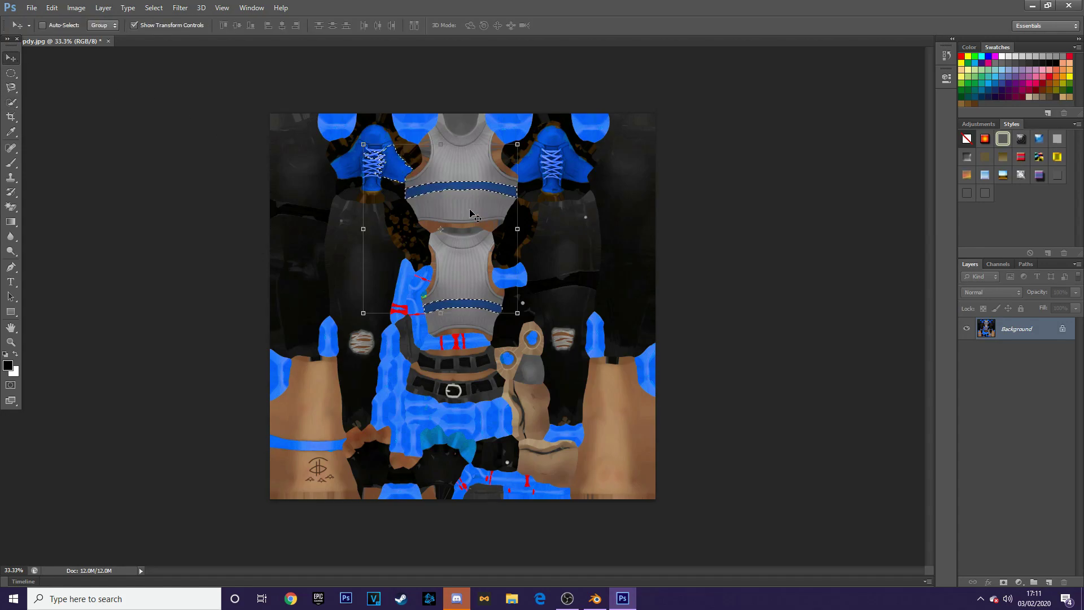
{"action": "left_click_drag", "start_coordinate": [477, 243], "coordinate": [518, 278]}
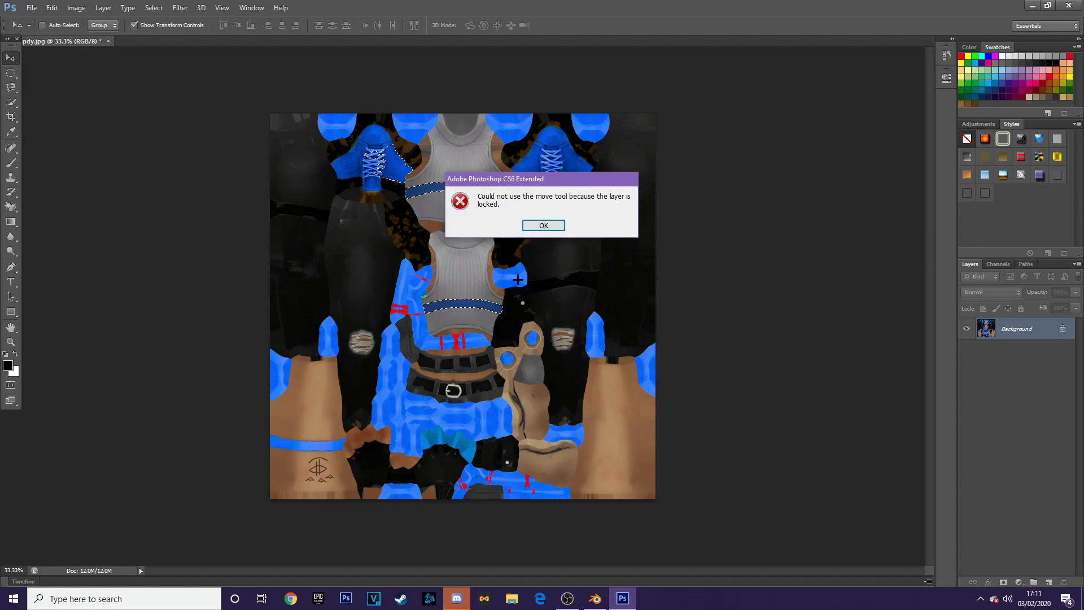
{"action": "left_click", "coordinate": [531, 227]}
{"action": "left_click_drag", "start_coordinate": [507, 276], "coordinate": [509, 276]}
{"action": "left_click", "coordinate": [535, 225]}
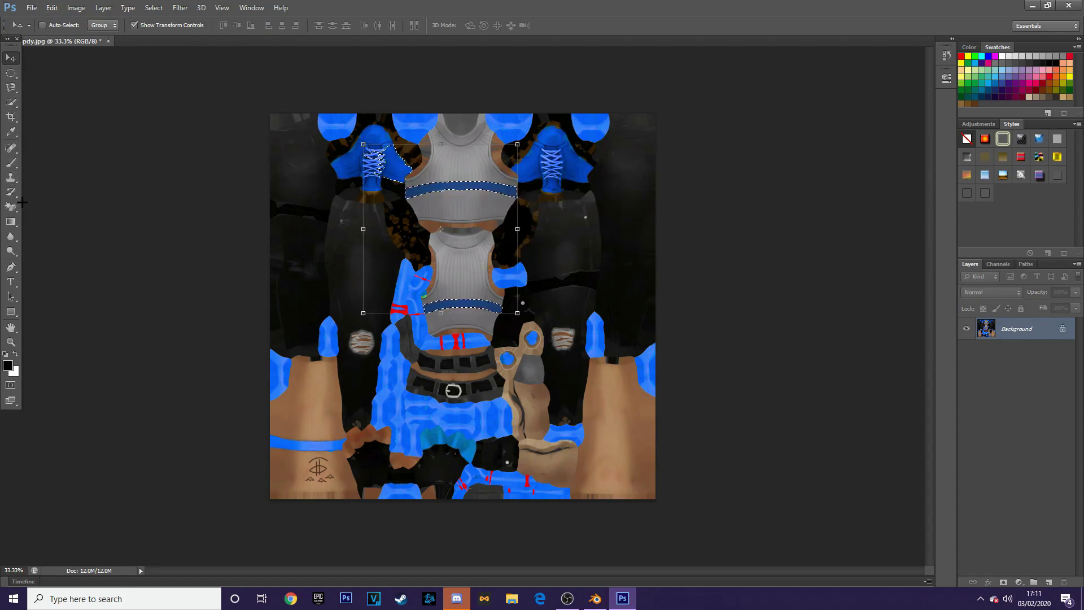
Add the text PROD and place it above the stripe on the upper shirt piece, enlarged to about 158% width and 139% height
{"action": "left_click", "coordinate": [11, 282]}
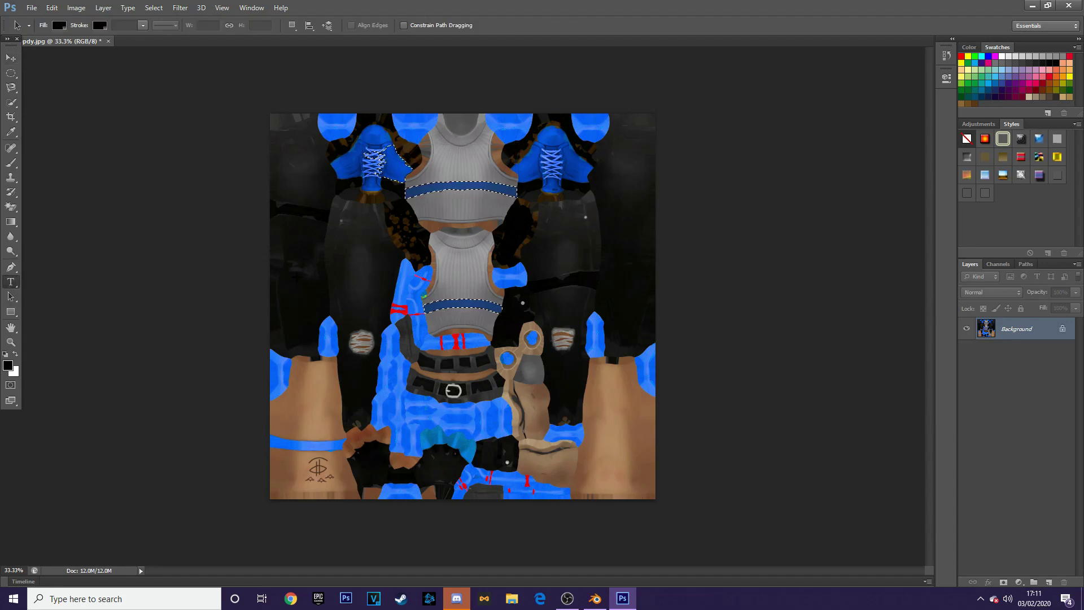
{"action": "left_click", "coordinate": [334, 275]}
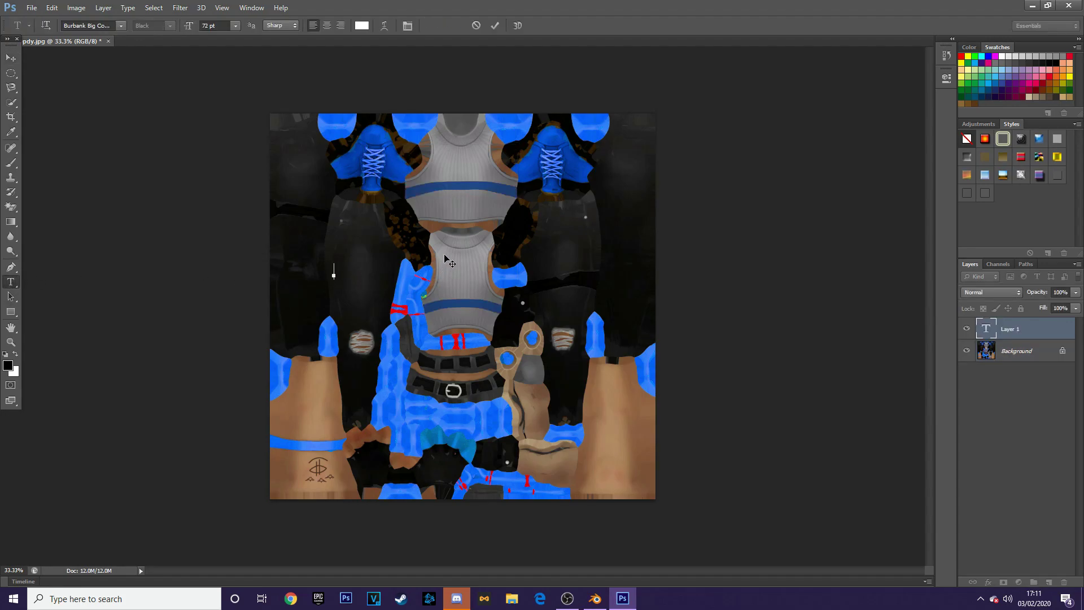
{"action": "type", "text": "PROD"}
{"action": "left_click", "coordinate": [10, 58]}
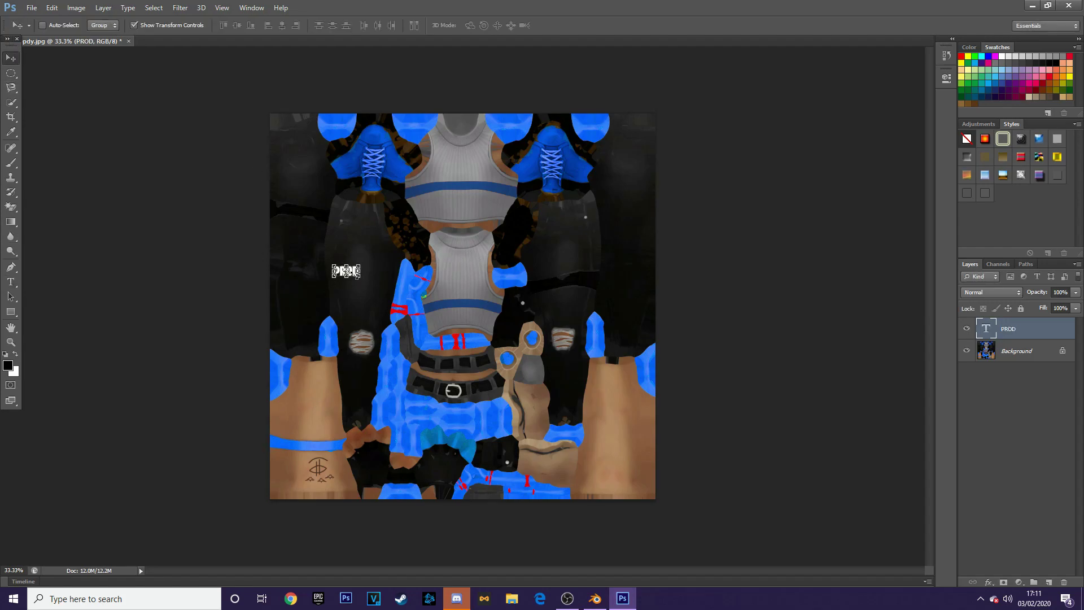
{"action": "left_click_drag", "start_coordinate": [360, 273], "coordinate": [470, 179]}
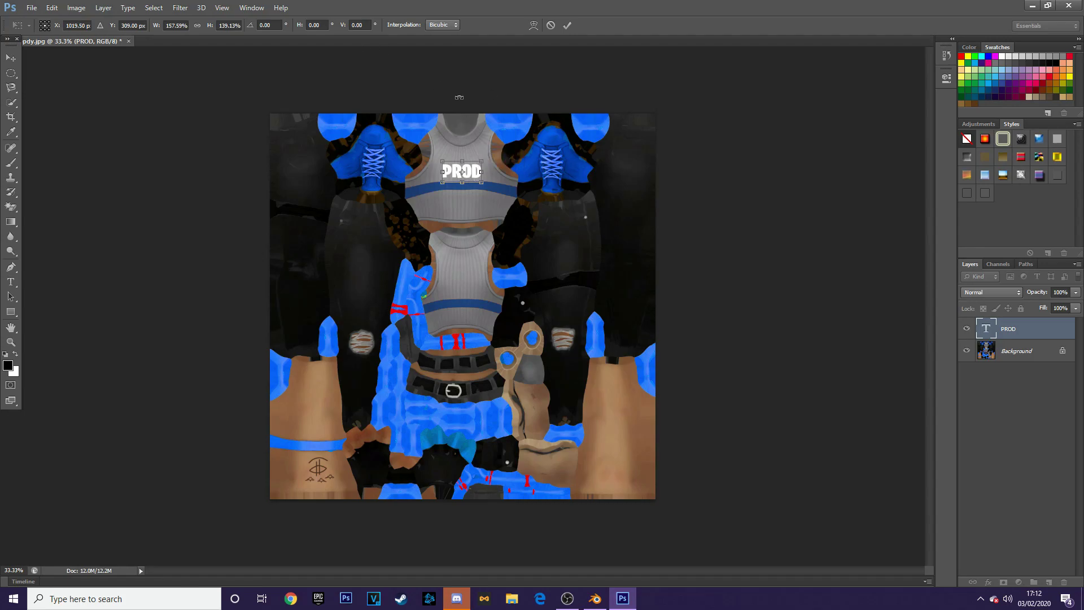
Apply the text transform and save the texture as a JPEG copy named TUTORIALCI in the pfp folder at maximum quality 12
{"action": "left_click", "coordinate": [32, 7]}
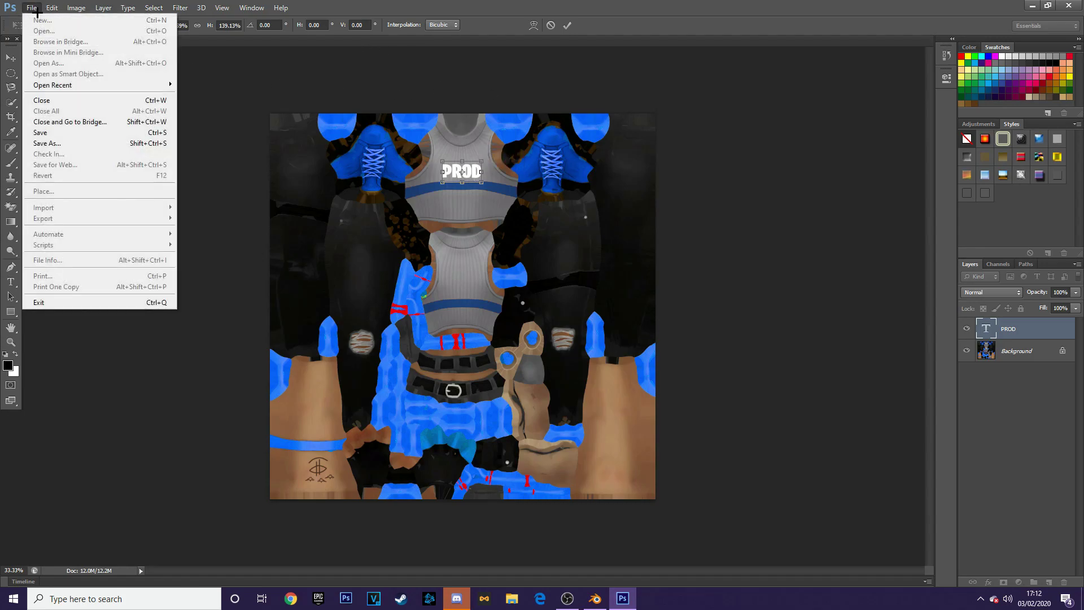
{"action": "left_click", "coordinate": [50, 143]}
{"action": "left_click", "coordinate": [507, 224]}
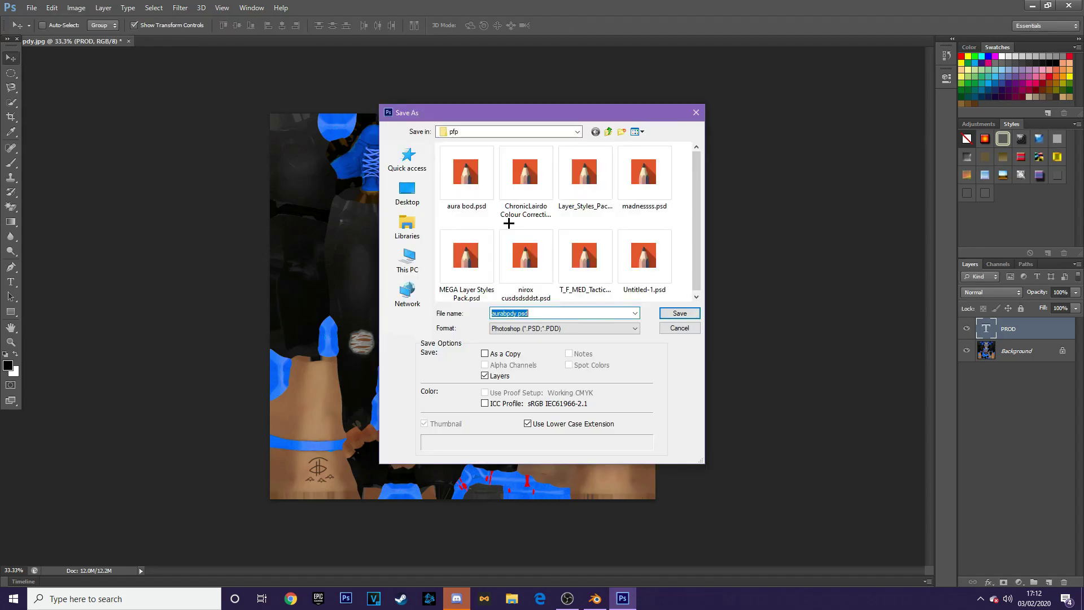
{"action": "left_click", "coordinate": [552, 328]}
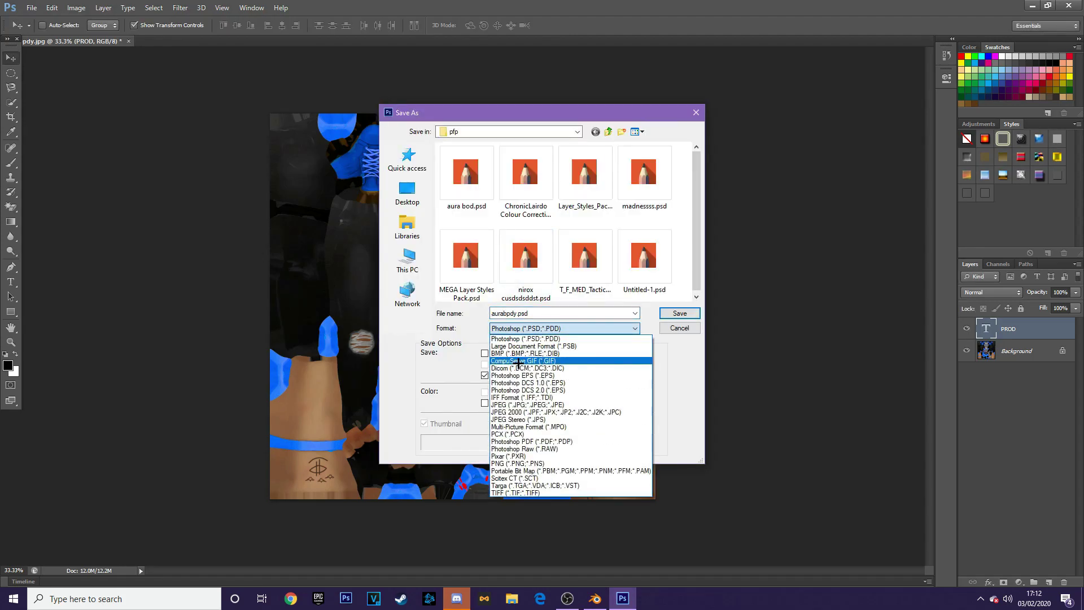
{"action": "left_click", "coordinate": [534, 404]}
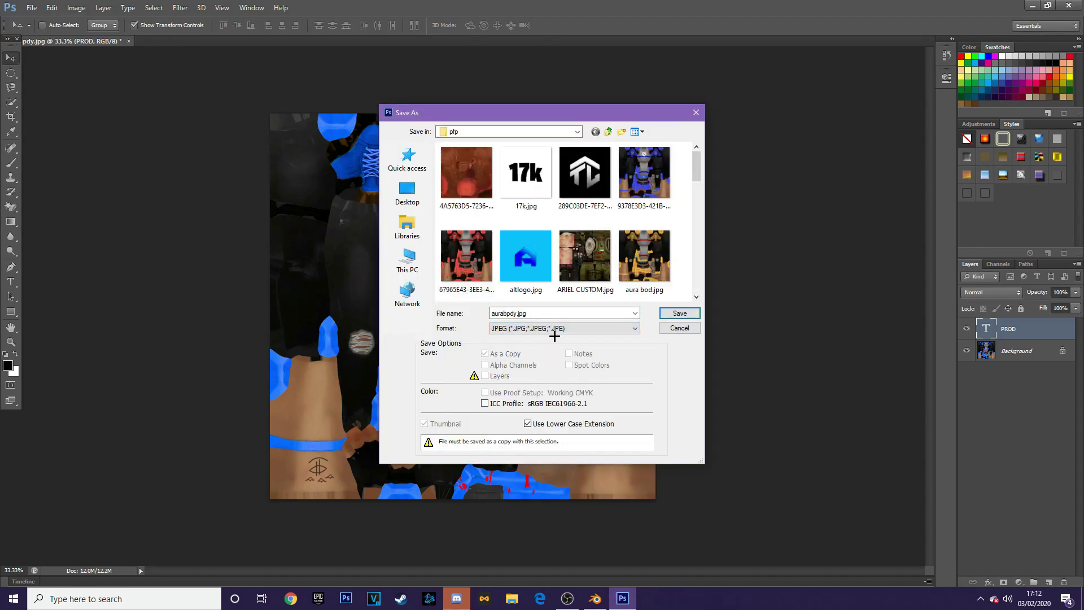
{"action": "double_click", "coordinate": [540, 313]}
{"action": "key", "text": "BackSpace"}
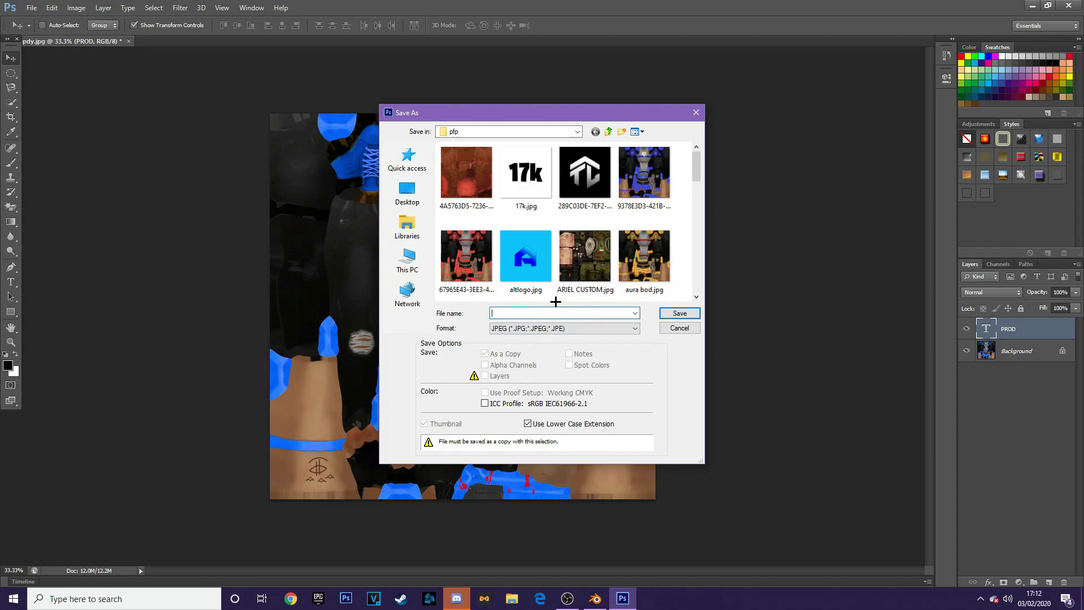
{"action": "type", "text": "TUTORIALC"}
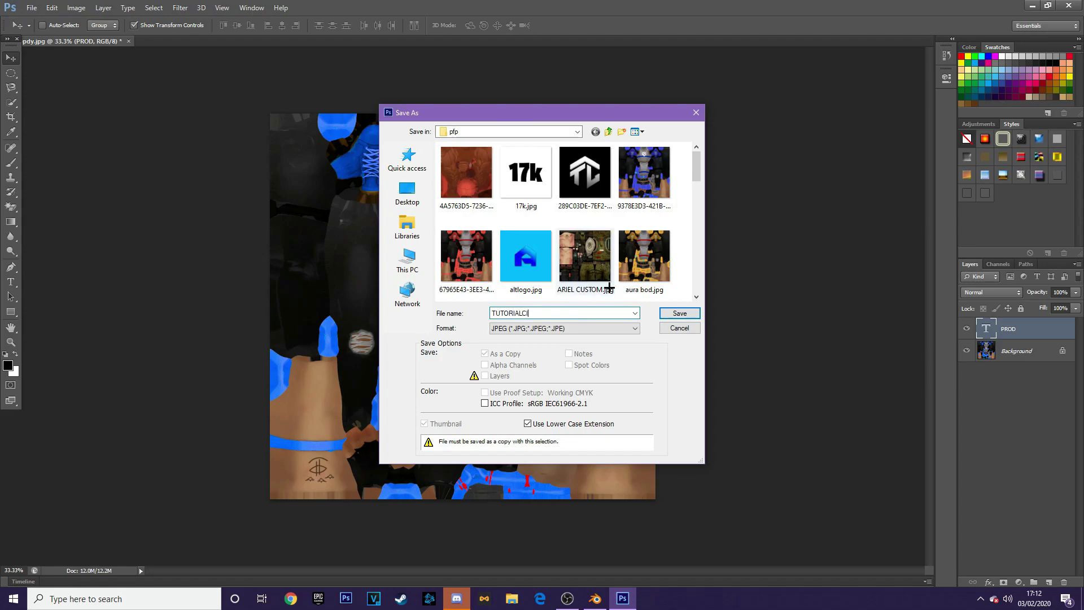
{"action": "left_click", "coordinate": [680, 313]}
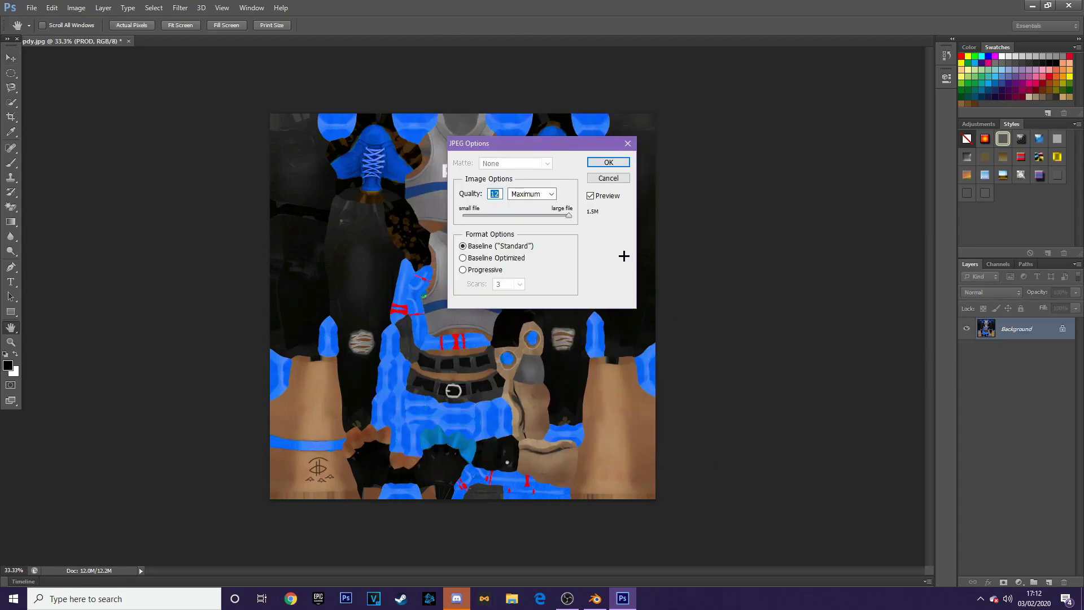
{"action": "left_click", "coordinate": [615, 162]}
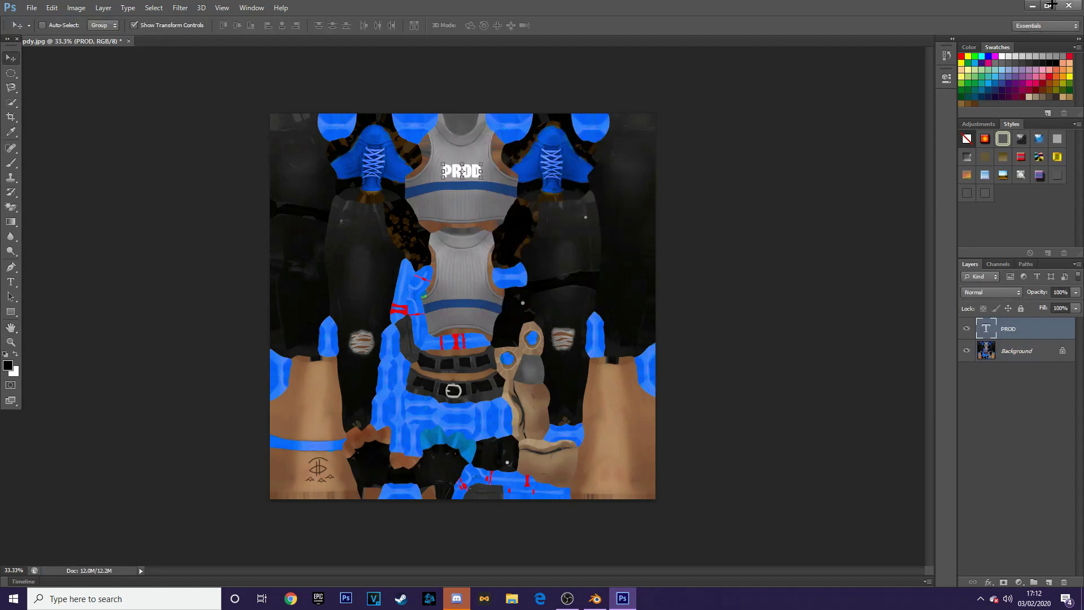
Switch to Blender, display the body material in Slot 1 and unlink the image from its diffuse texture node
{"action": "left_click", "coordinate": [1032, 5]}
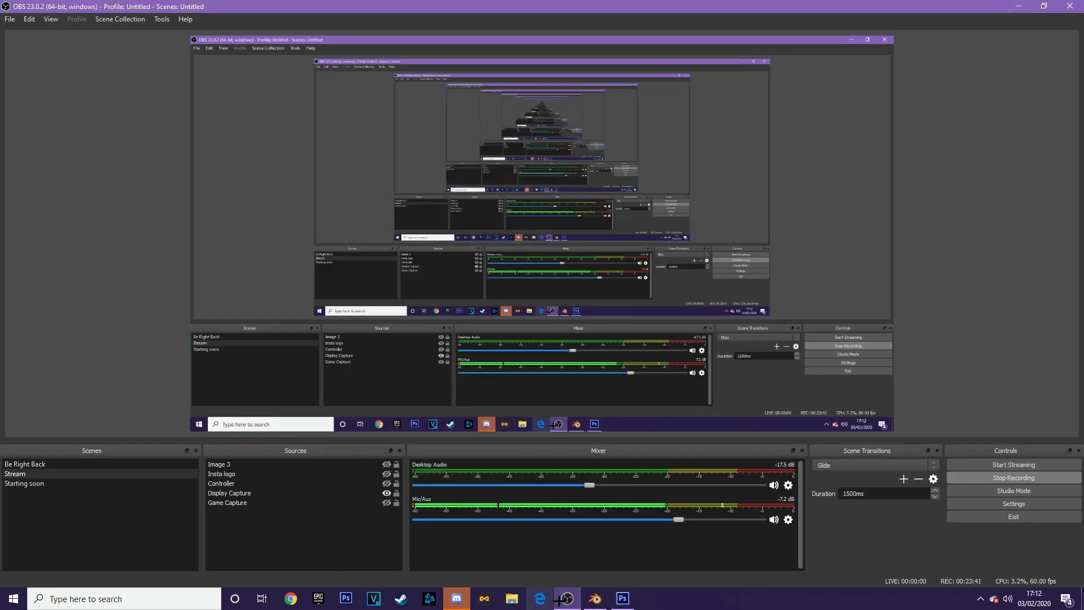
{"action": "left_click", "coordinate": [595, 598]}
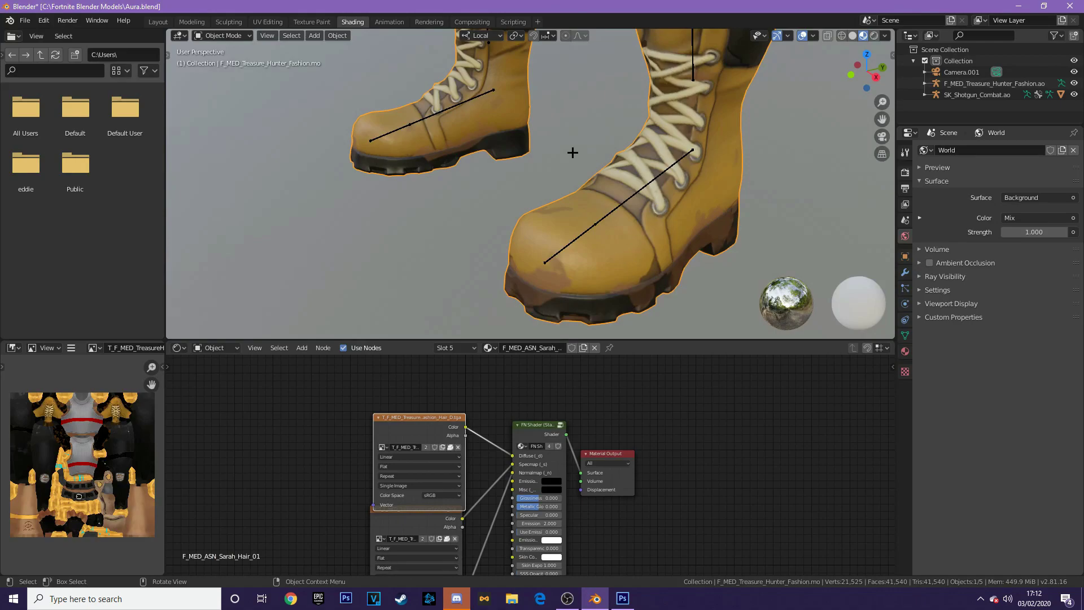
{"action": "scroll", "coordinate": [531, 238], "scroll_direction": "down", "scroll_amount": 2}
{"action": "scroll", "coordinate": [533, 218], "scroll_direction": "up", "scroll_amount": 4}
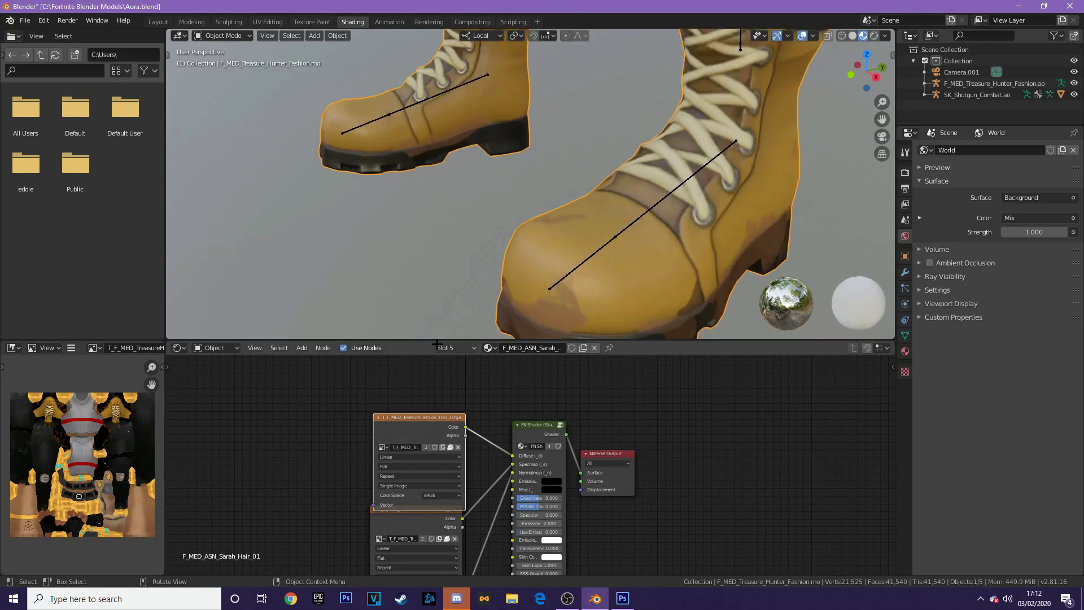
{"action": "left_click", "coordinate": [442, 347]}
{"action": "left_click", "coordinate": [452, 372]}
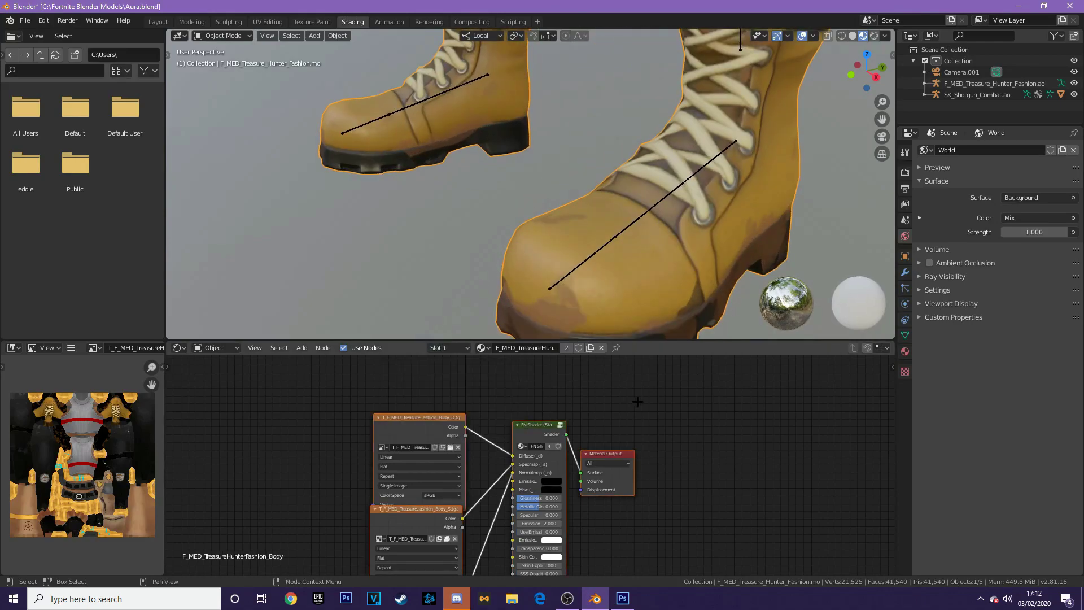
{"action": "left_click", "coordinate": [457, 446]}
Load TUTORIALCI.jpg from the pfp folder into the body material's empty Image Texture node
{"action": "left_click_drag", "start_coordinate": [882, 119], "coordinate": [864, 208]}
{"action": "scroll", "coordinate": [820, 94], "scroll_direction": "down", "scroll_amount": 6}
{"action": "scroll", "coordinate": [746, 72], "scroll_direction": "down", "scroll_amount": 8}
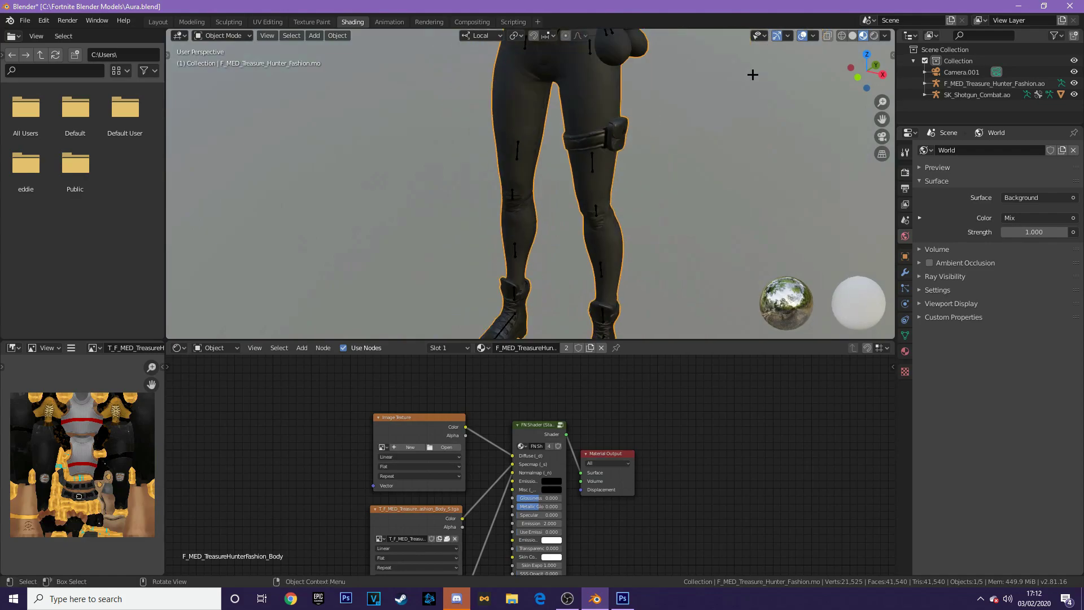
{"action": "left_click_drag", "start_coordinate": [882, 119], "coordinate": [878, 119]}
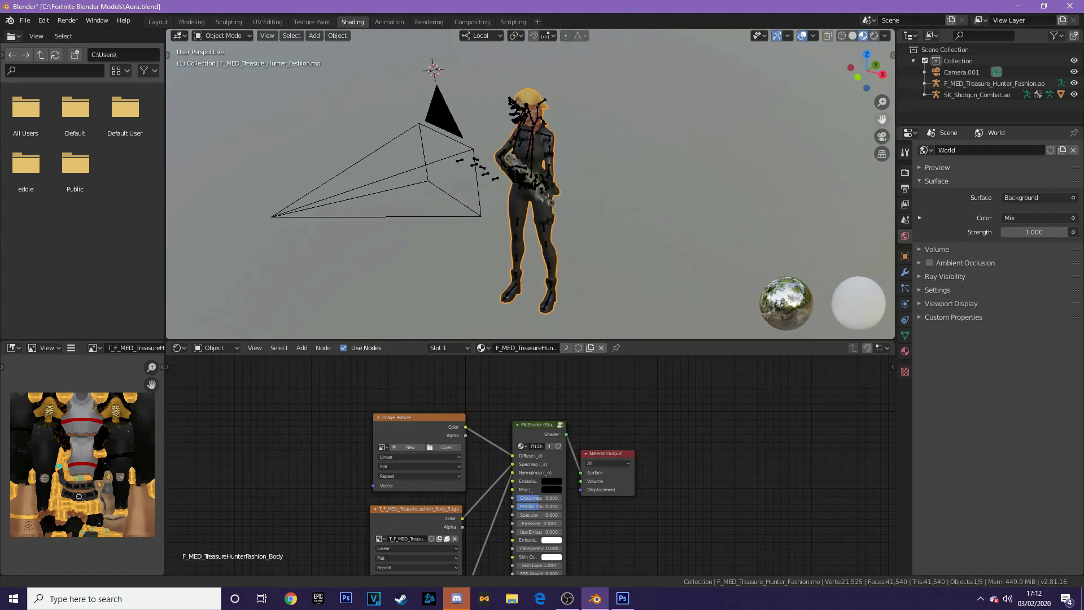
{"action": "left_click", "coordinate": [446, 447]}
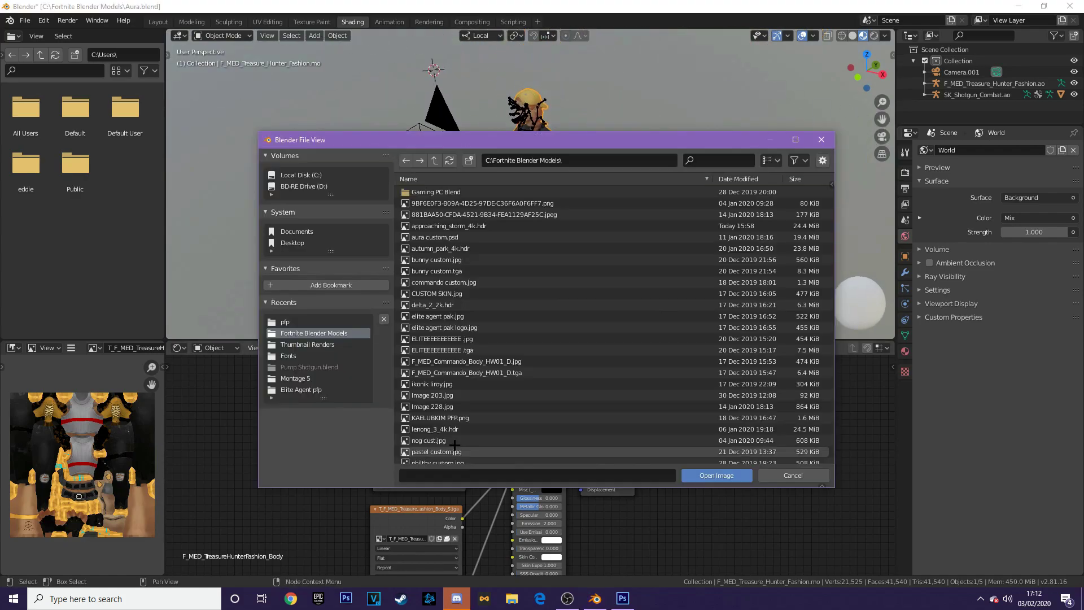
{"action": "left_click", "coordinate": [288, 322]}
{"action": "scroll", "coordinate": [459, 357], "scroll_direction": "down", "scroll_amount": 2}
{"action": "scroll", "coordinate": [462, 357], "scroll_direction": "down", "scroll_amount": 3}
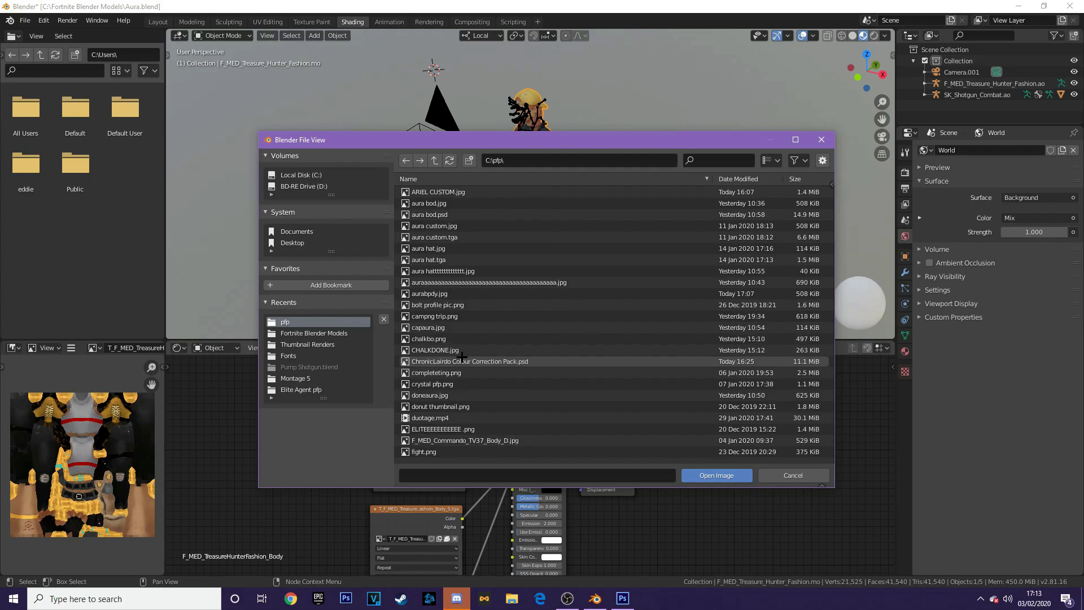
{"action": "scroll", "coordinate": [452, 395], "scroll_direction": "down", "scroll_amount": 15}
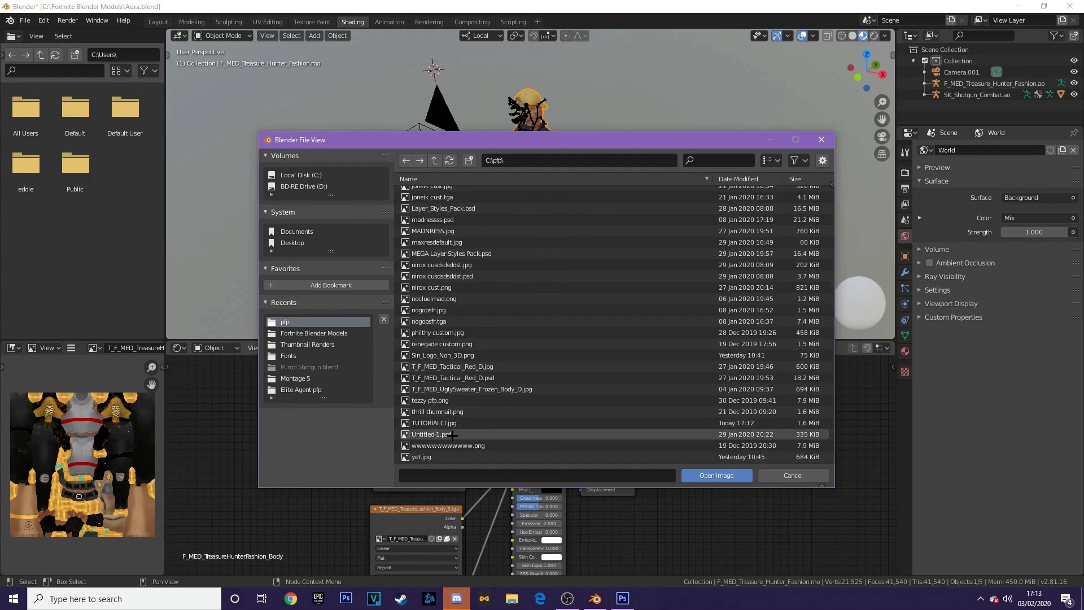
{"action": "double_click", "coordinate": [430, 423]}
Switch to the Layout workspace and examine the custom texture on the character's upper body
{"action": "middle_click_drag", "start_coordinate": [486, 285], "coordinate": [399, 169]}
{"action": "left_click", "coordinate": [158, 21]}
{"action": "scroll", "coordinate": [398, 168], "scroll_direction": "down", "scroll_amount": 4}
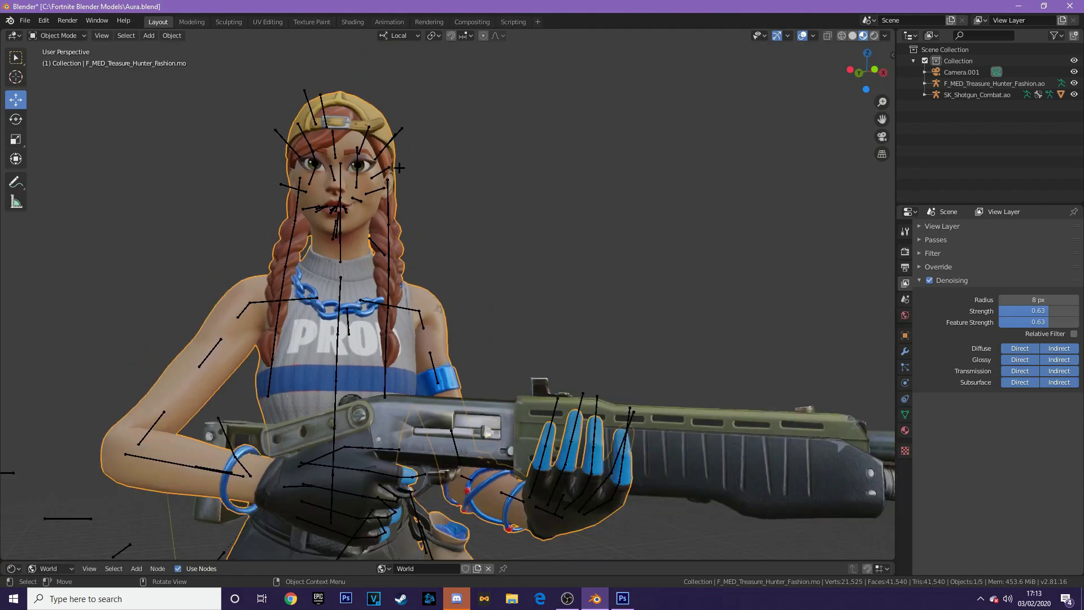
{"action": "scroll", "coordinate": [452, 252], "scroll_direction": "up", "scroll_amount": 4}
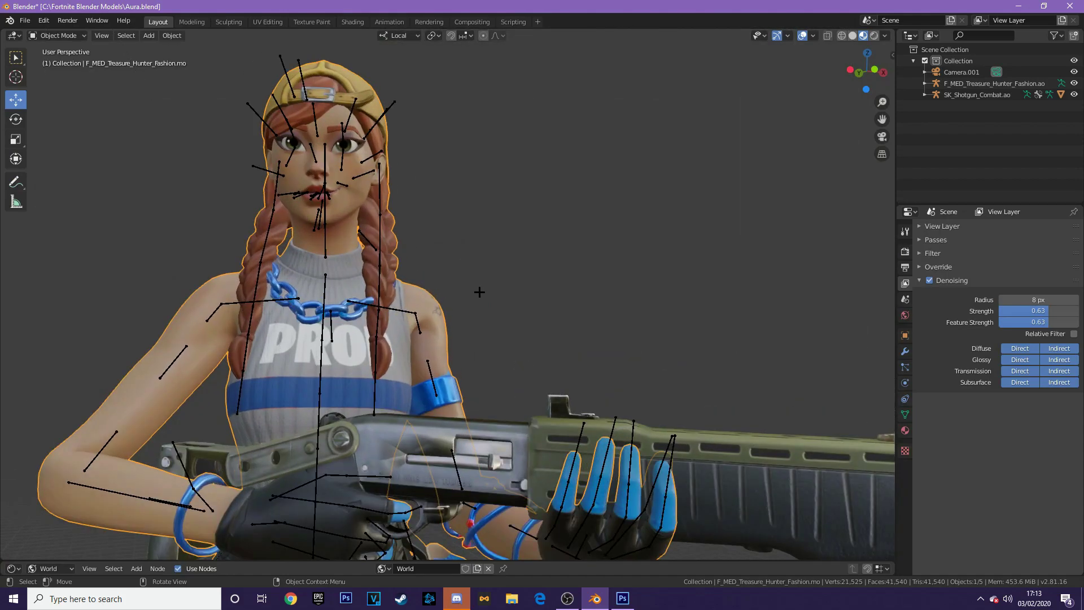
{"action": "scroll", "coordinate": [479, 292], "scroll_direction": "down", "scroll_amount": 1}
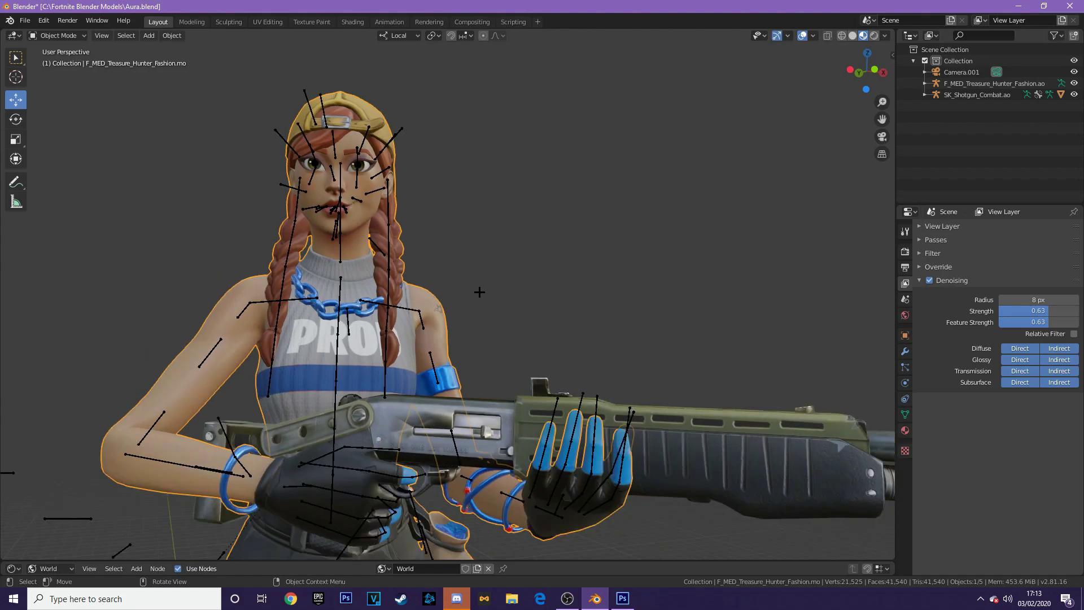
Check the custom texture on the character and render the scene as a still image
{"action": "scroll", "coordinate": [552, 346], "scroll_direction": "up", "scroll_amount": 3}
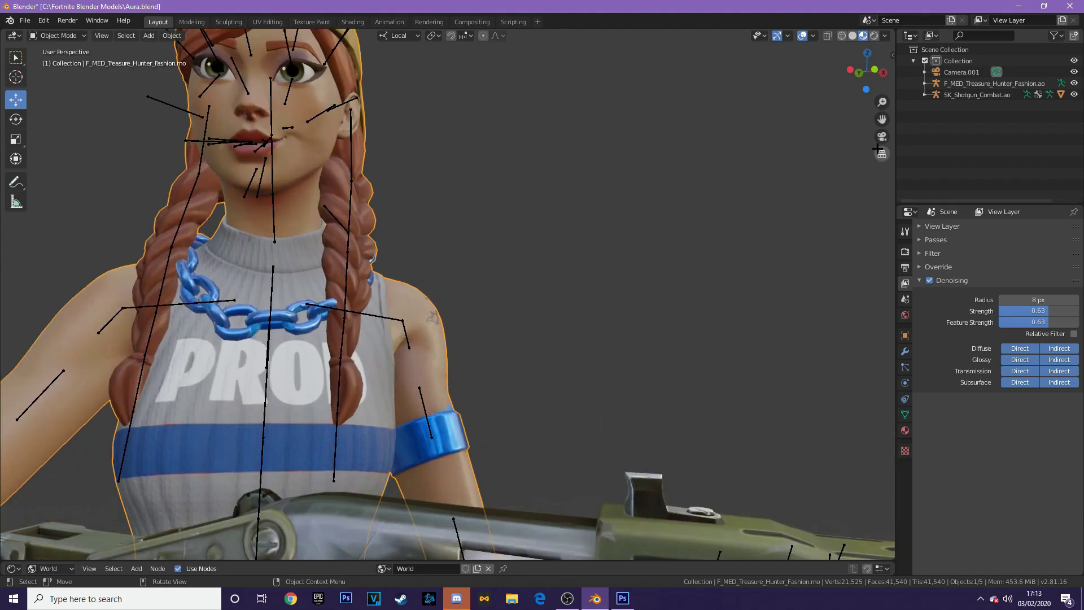
{"action": "left_click_drag", "start_coordinate": [884, 119], "coordinate": [950, 53]}
{"action": "scroll", "coordinate": [644, 267], "scroll_direction": "down", "scroll_amount": 4}
{"action": "middle_click_drag", "start_coordinate": [644, 267], "coordinate": [656, 281]}
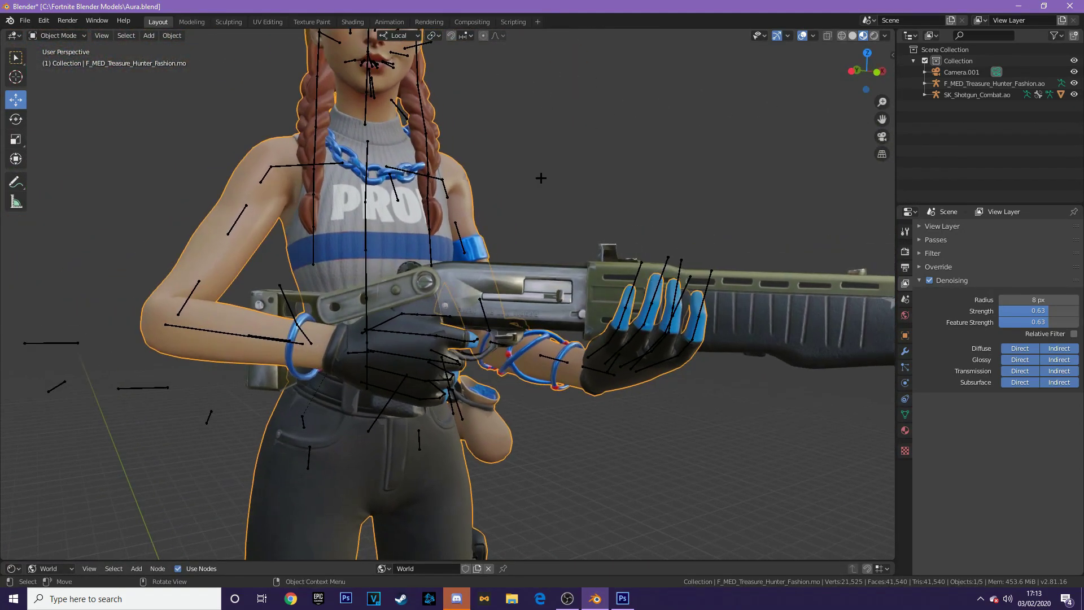
{"action": "middle_click_drag", "start_coordinate": [562, 178], "coordinate": [196, 177]}
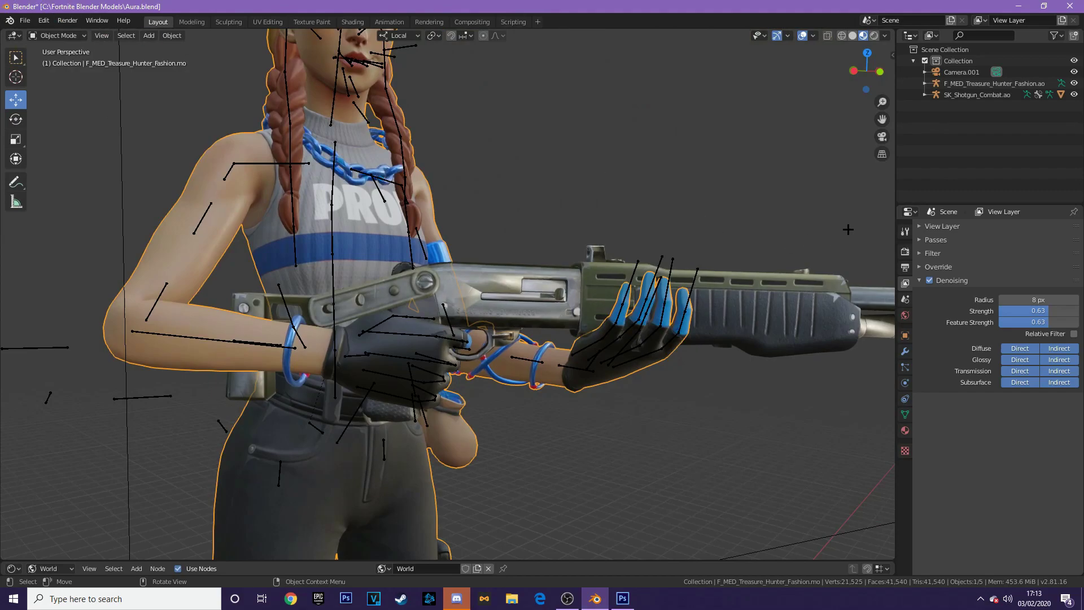
{"action": "left_click", "coordinate": [89, 32]}
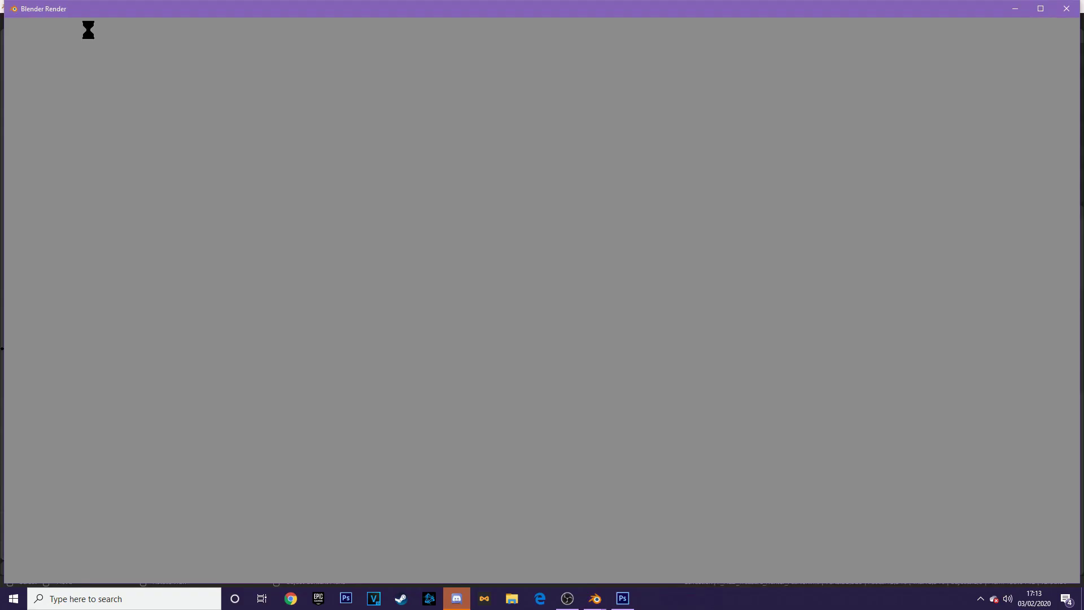
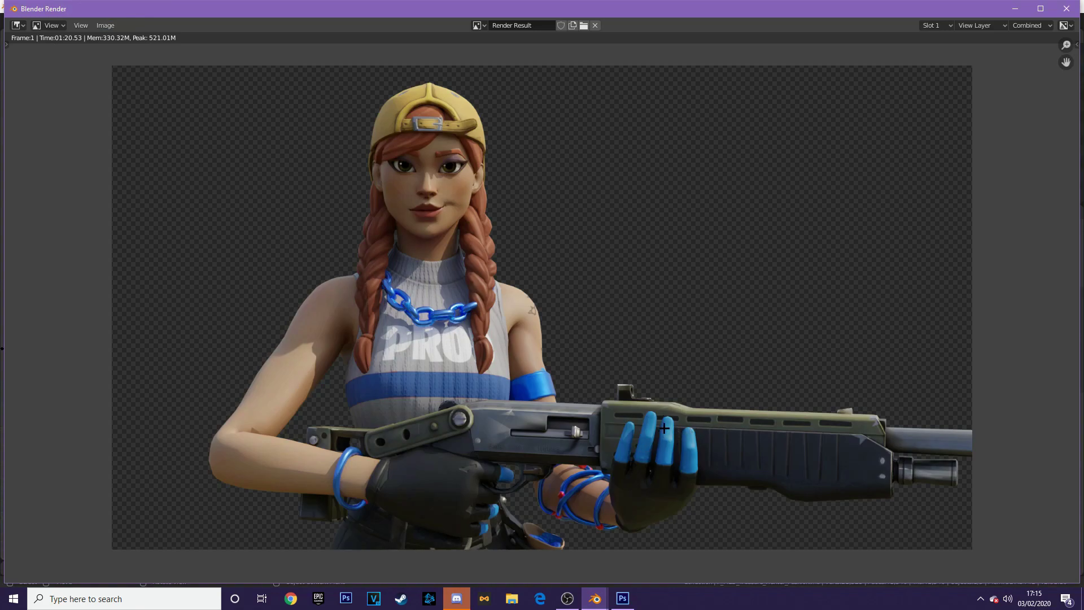
Save the finished render as the PNG image aurabpdy.png in the Thumbnail Renders folder
{"action": "left_click", "coordinate": [106, 23]}
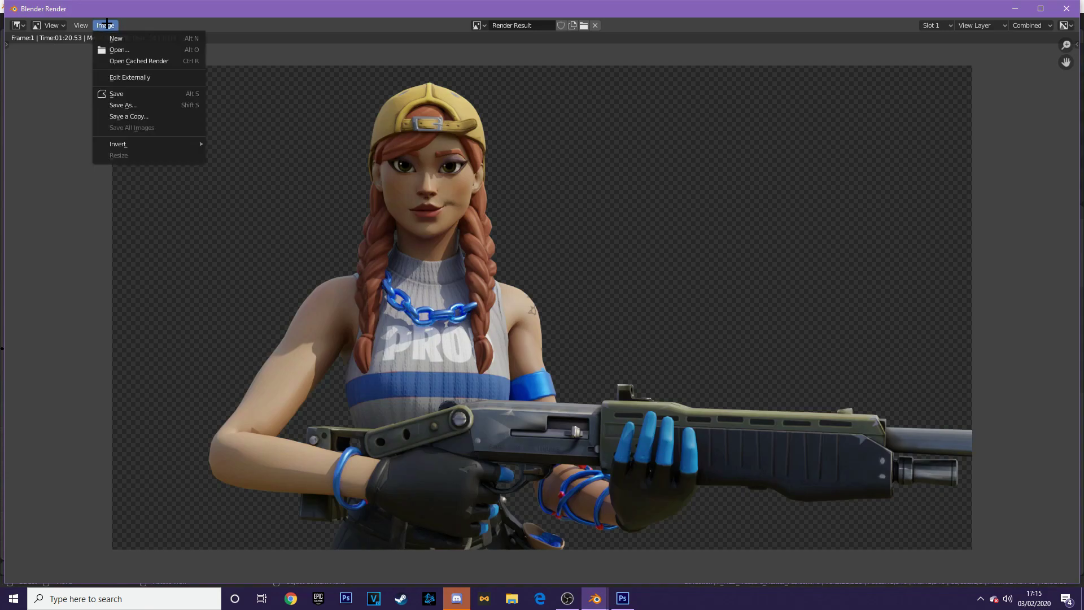
{"action": "left_click", "coordinate": [123, 105]}
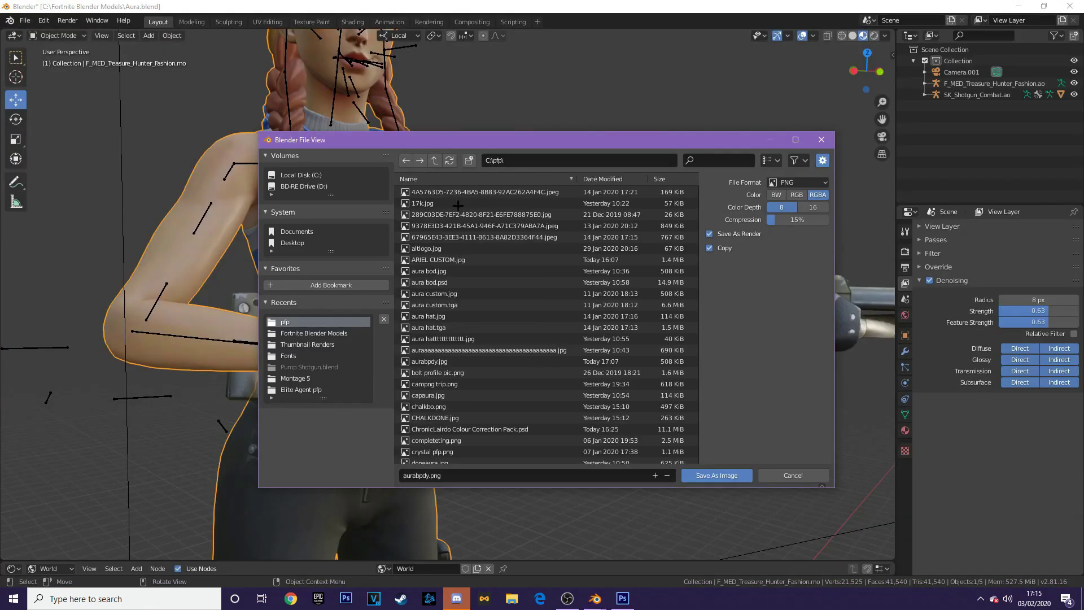
{"action": "left_click", "coordinate": [316, 344]}
{"action": "left_click", "coordinate": [456, 478]}
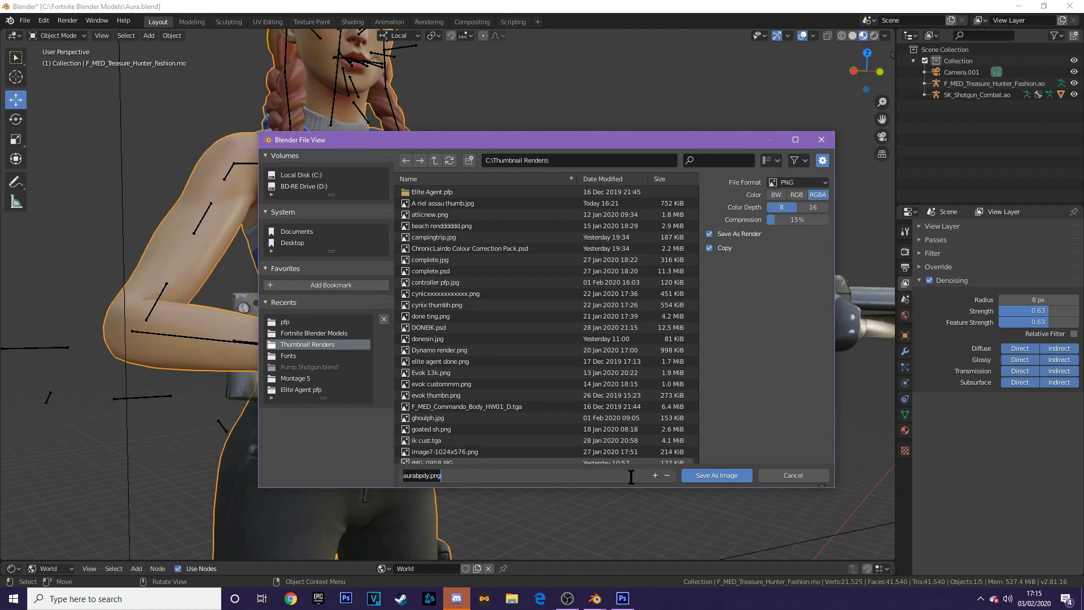
{"action": "left_click", "coordinate": [705, 475]}
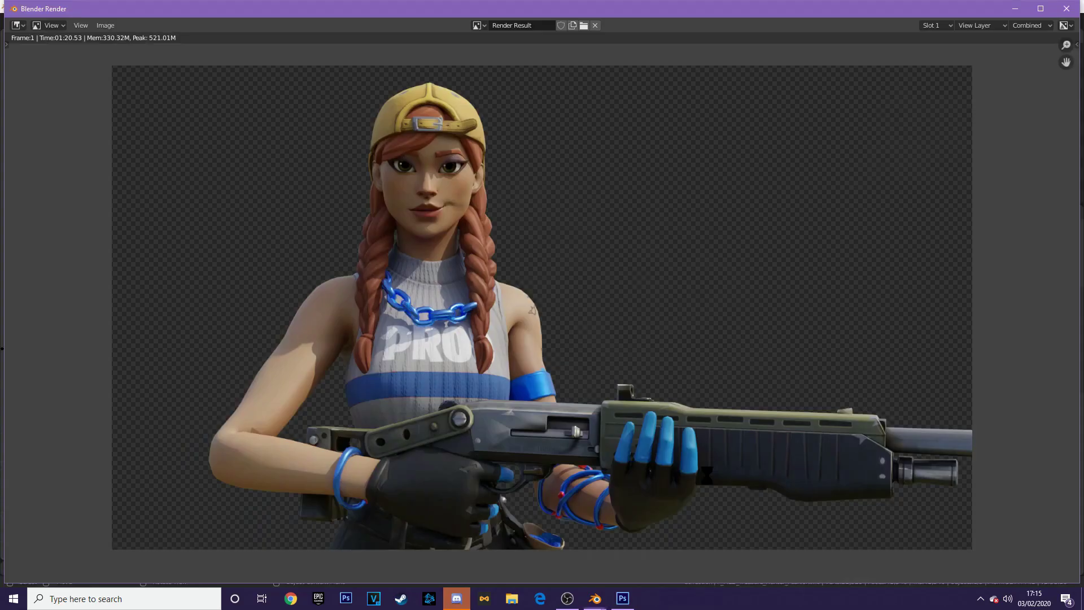
Close the render window and Blender, and minimise OBS to reach the desktop
{"action": "left_click", "coordinate": [1066, 9]}
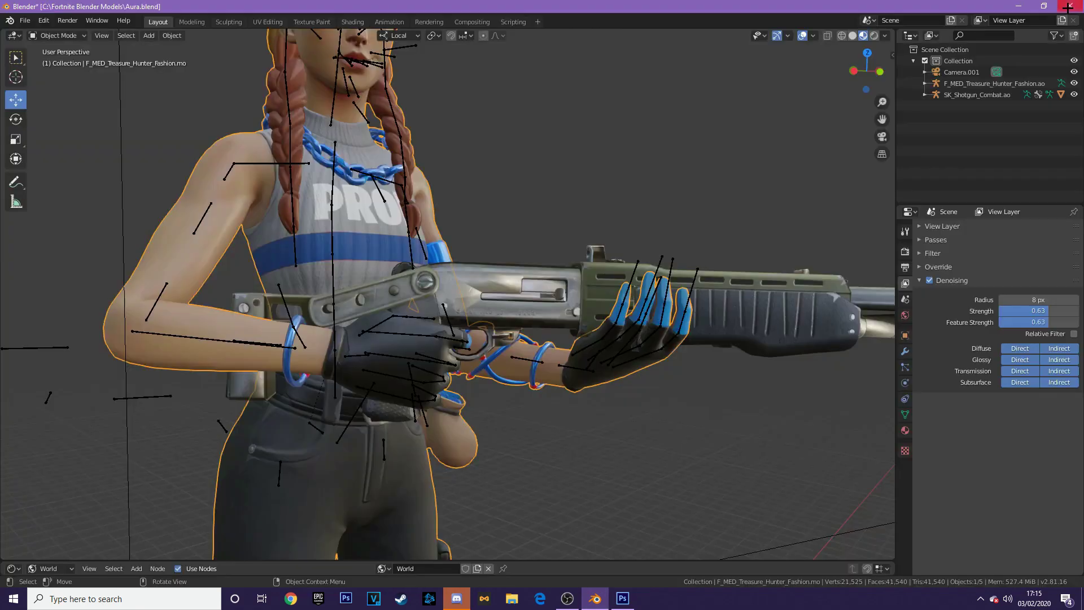
{"action": "left_click", "coordinate": [1068, 6]}
{"action": "left_click", "coordinate": [582, 314]}
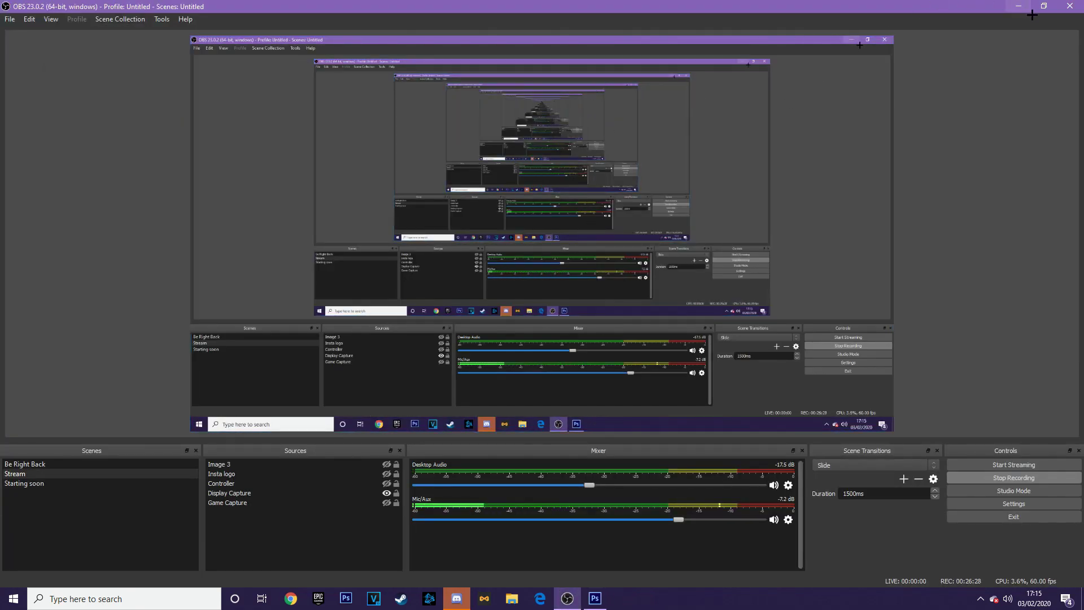
{"action": "left_click", "coordinate": [1018, 6]}
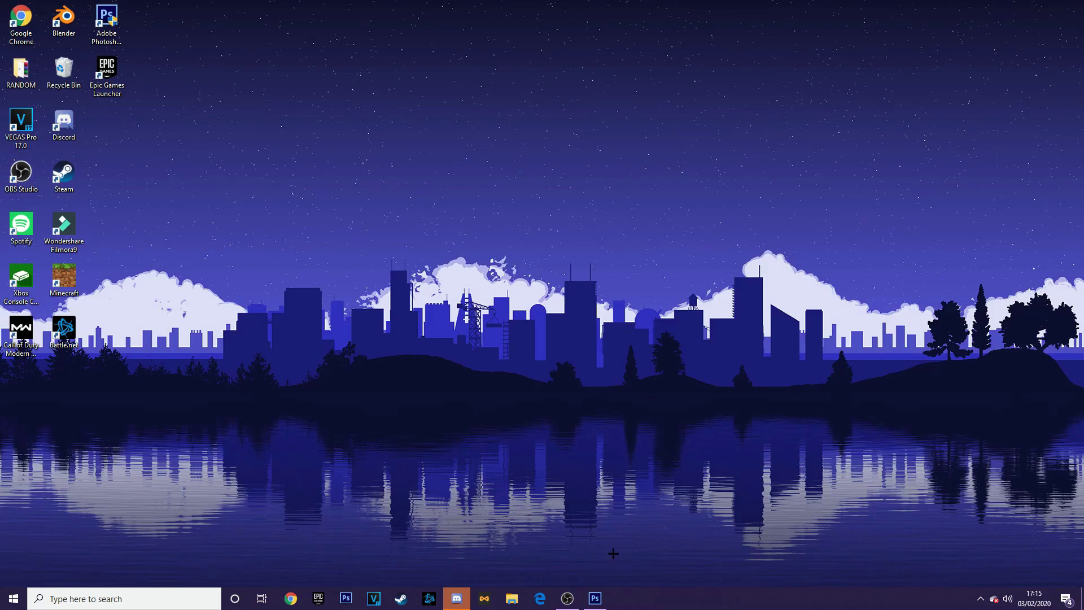
Switch to Photoshop and create a new 1920 × 1080 pixel document with a transparent background
{"action": "left_click", "coordinate": [595, 598]}
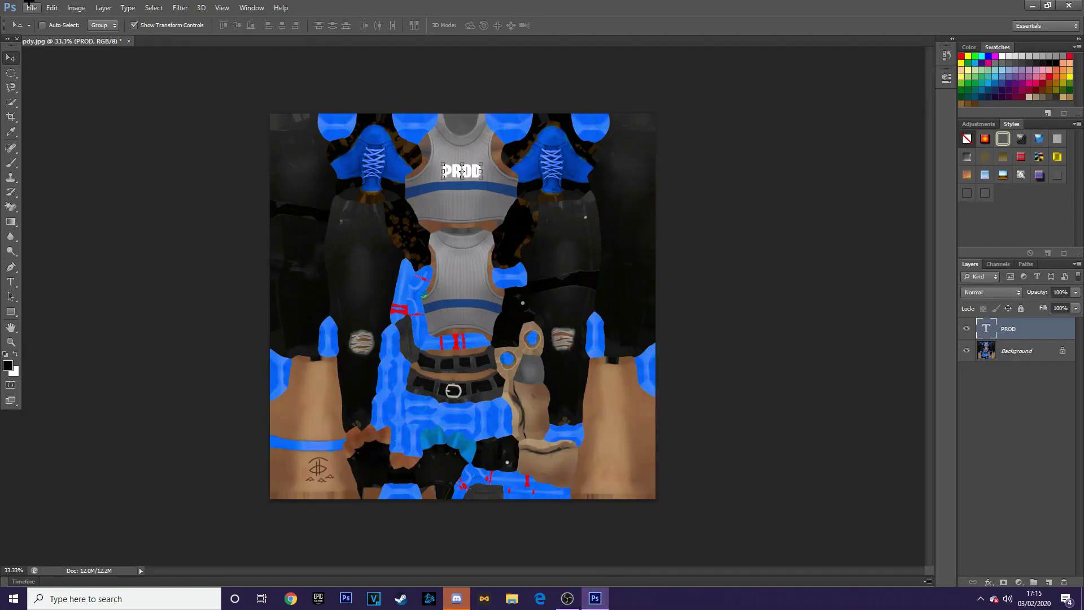
{"action": "left_click", "coordinate": [29, 7]}
{"action": "left_click", "coordinate": [45, 14]}
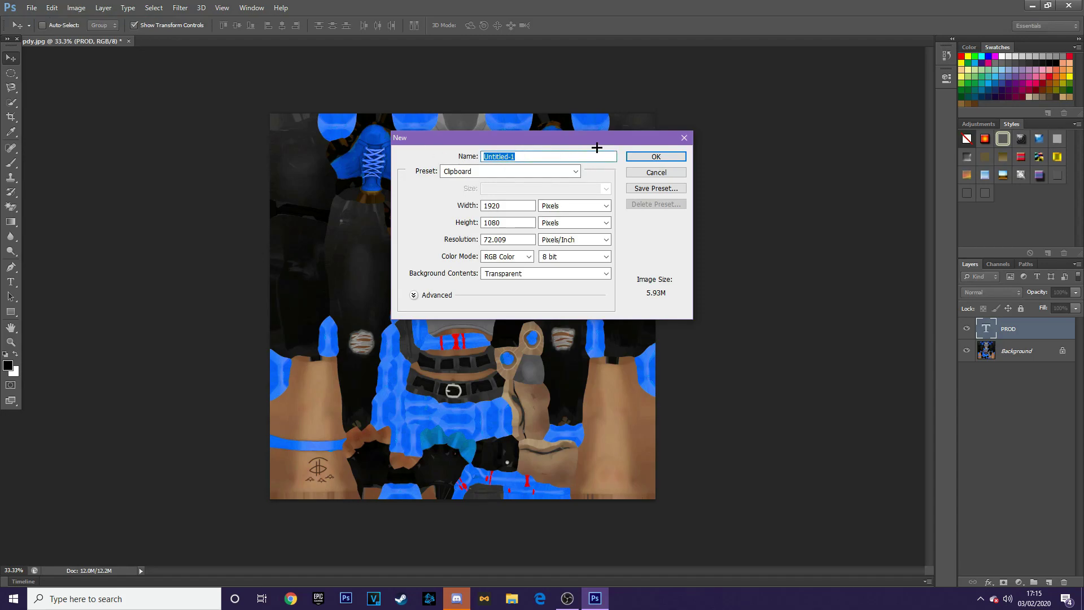
{"action": "left_click", "coordinate": [649, 157]}
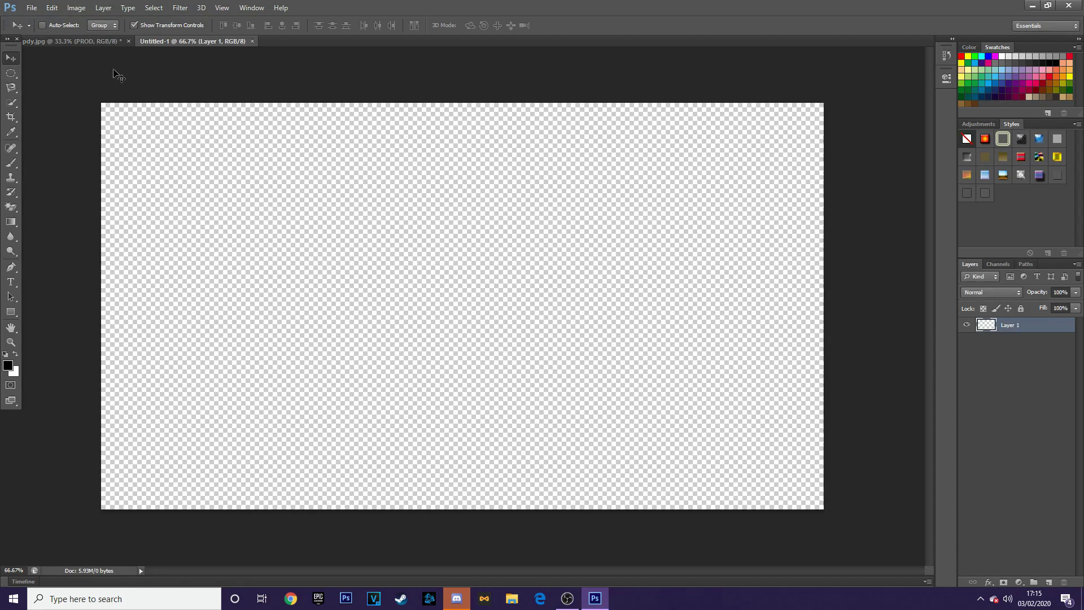
Open aurabpdy.png from the Thumbnail Renders folder and enlarge the character render to about 106.5%
{"action": "left_click", "coordinate": [35, 9]}
{"action": "left_click", "coordinate": [38, 28]}
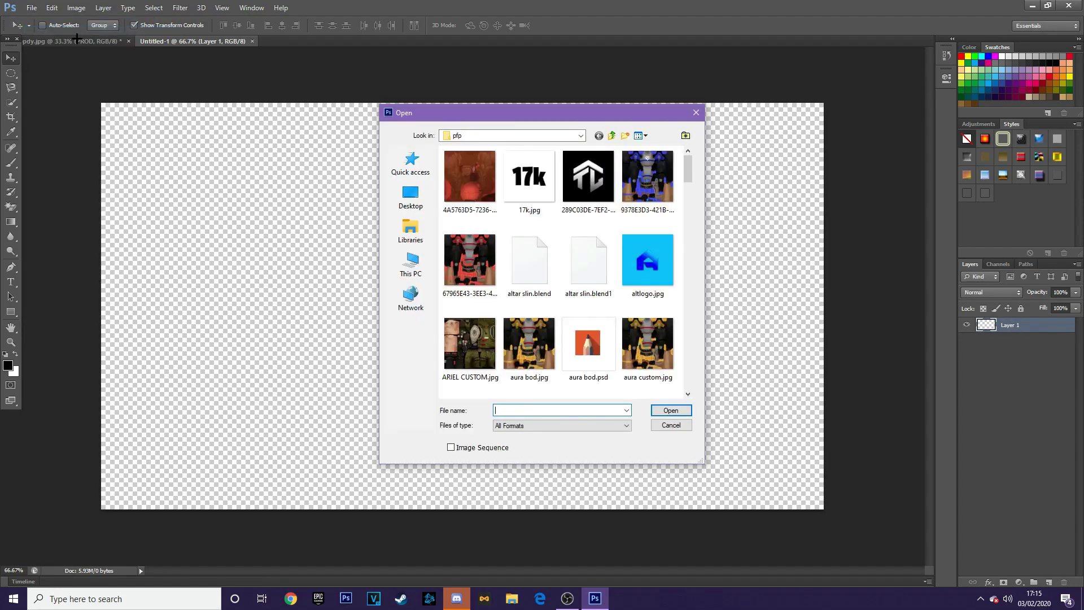
{"action": "scroll", "coordinate": [571, 240], "scroll_direction": "down", "scroll_amount": 3}
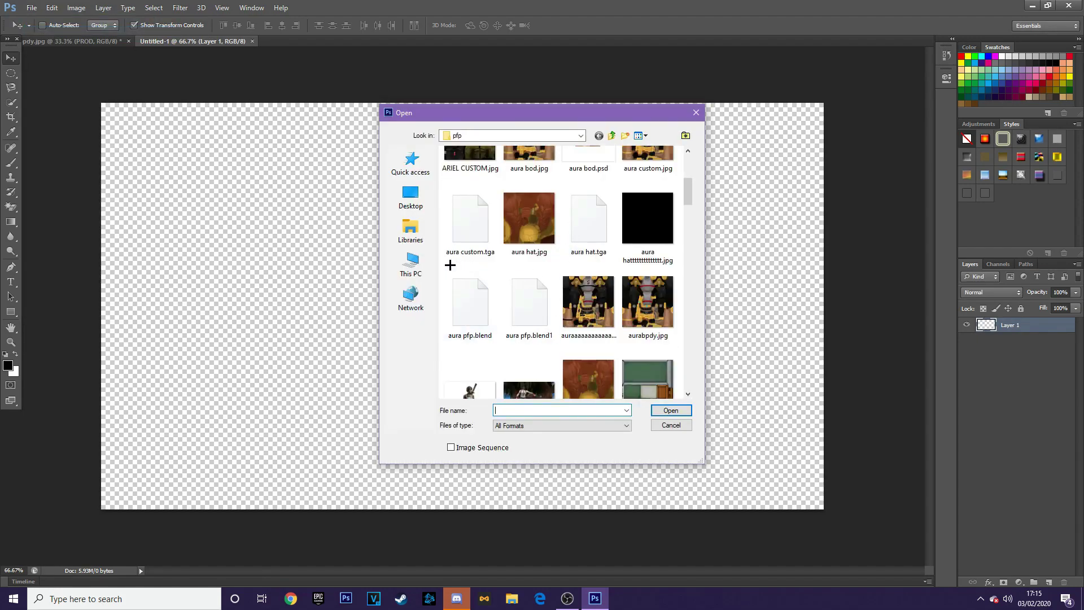
{"action": "left_click", "coordinate": [411, 266]}
{"action": "double_click", "coordinate": [493, 346]}
{"action": "scroll", "coordinate": [505, 339], "scroll_direction": "down", "scroll_amount": 4}
{"action": "left_click", "coordinate": [498, 303]}
{"action": "double_click", "coordinate": [497, 303]}
{"action": "double_click", "coordinate": [471, 271]}
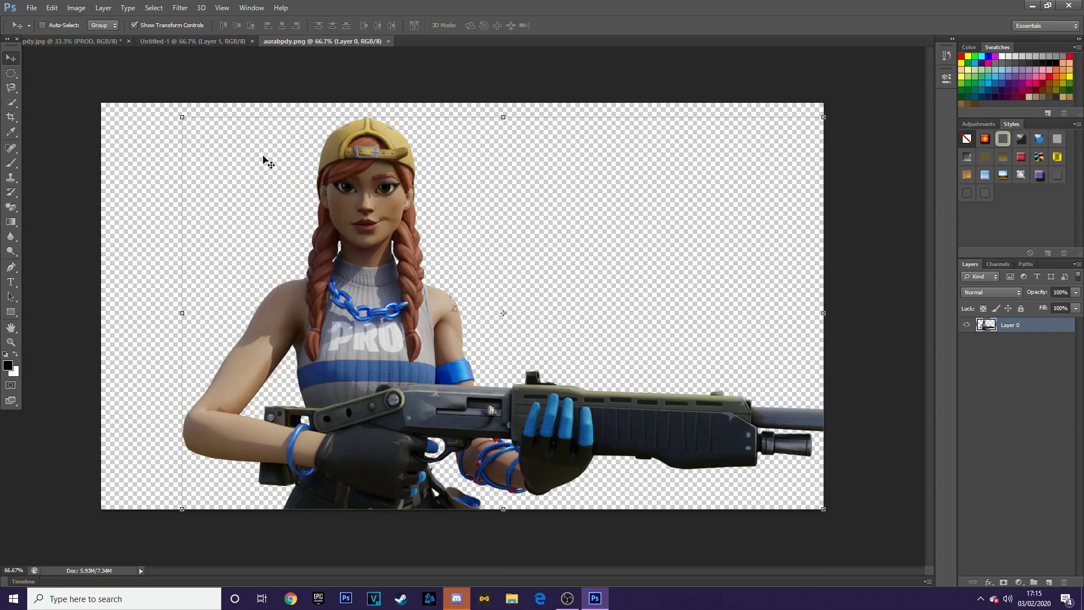
{"action": "left_click_drag", "start_coordinate": [182, 116], "coordinate": [133, 99]}
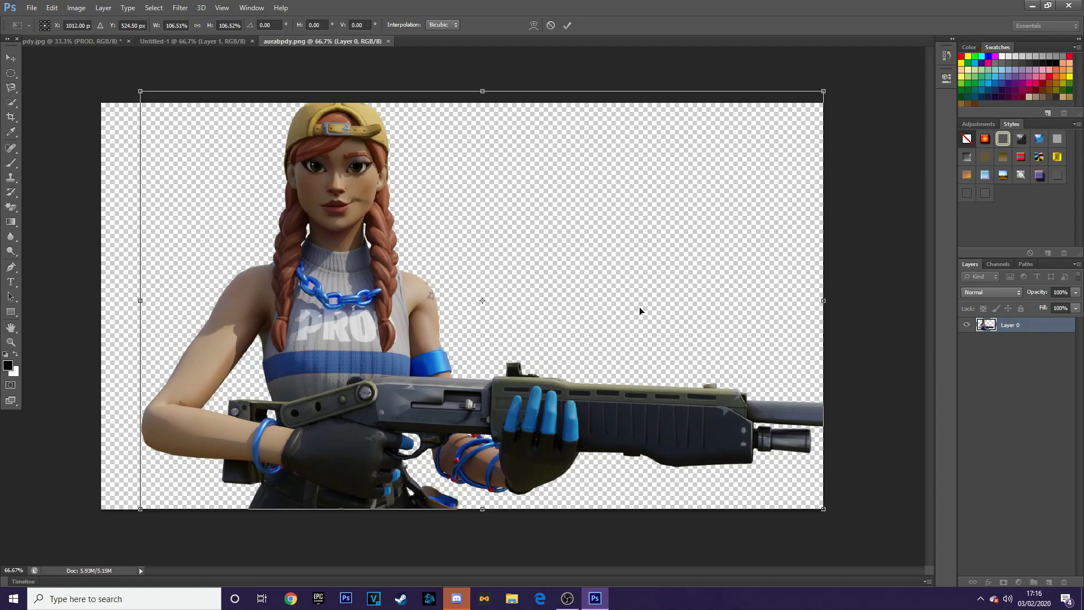
Switch to Discord, open the tree-and-lake landscape from the 3D Art Discord backgrounds channel at original size in the browser, and copy it
{"action": "left_click", "coordinate": [460, 603]}
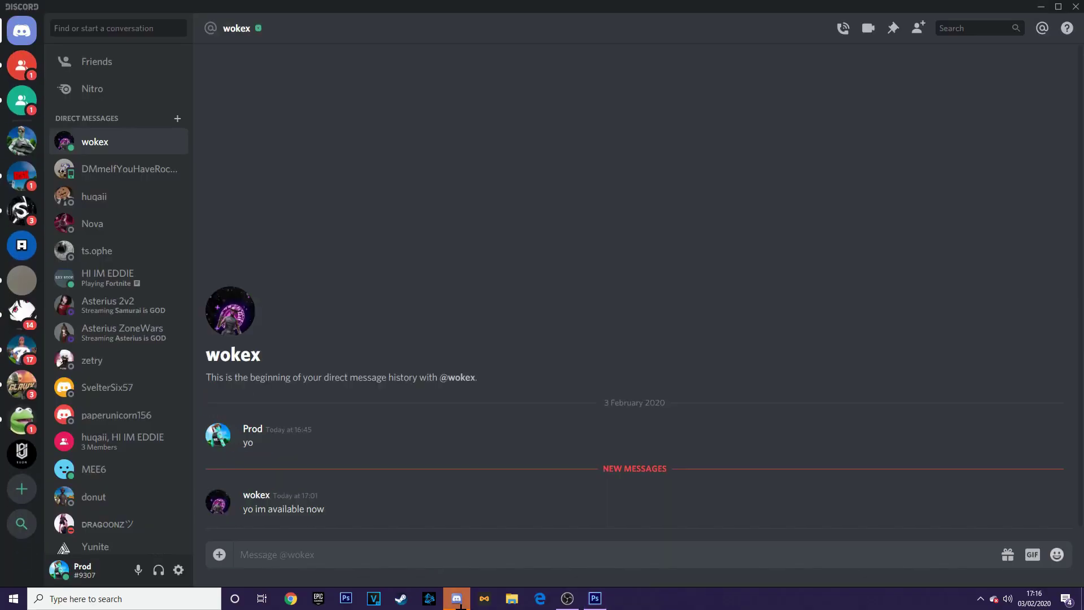
{"action": "left_click", "coordinate": [22, 421]}
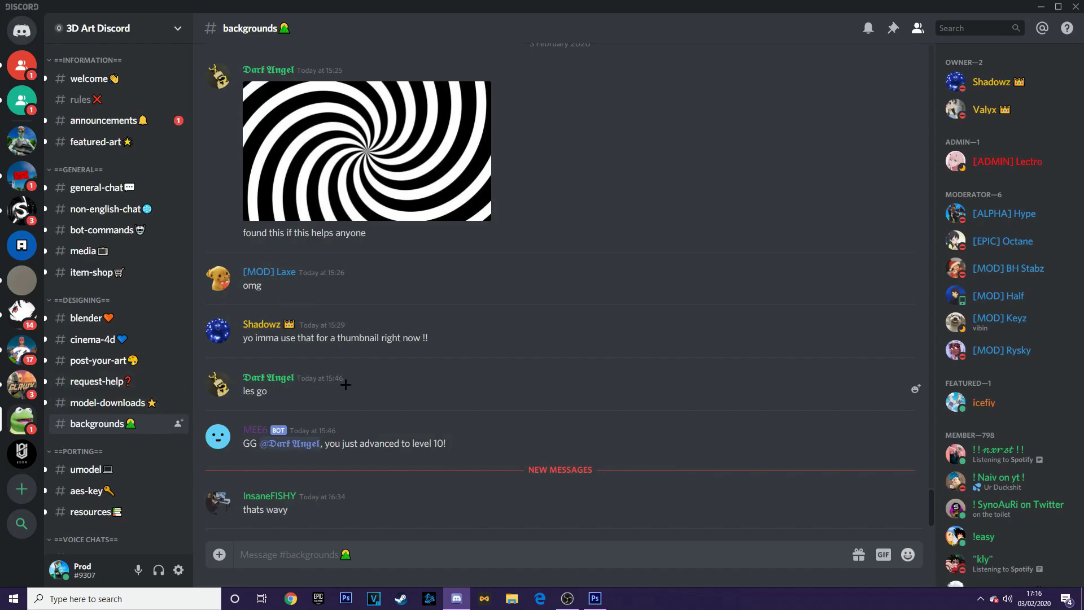
{"action": "scroll", "coordinate": [347, 384], "scroll_direction": "up", "scroll_amount": 2}
{"action": "scroll", "coordinate": [348, 385], "scroll_direction": "up", "scroll_amount": 20}
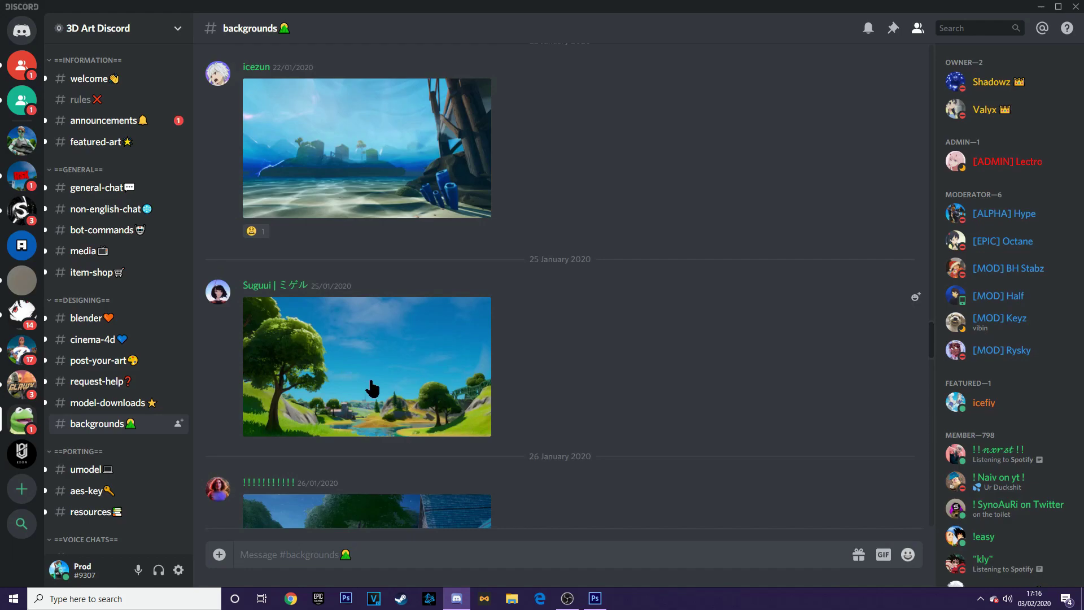
{"action": "left_click", "coordinate": [372, 389]}
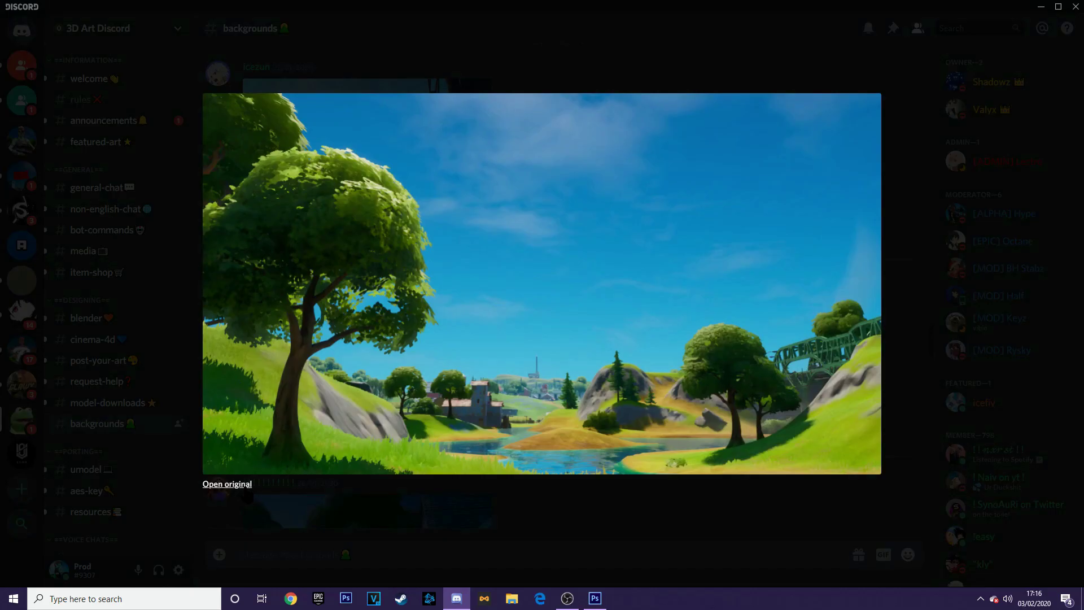
{"action": "left_click", "coordinate": [247, 484]}
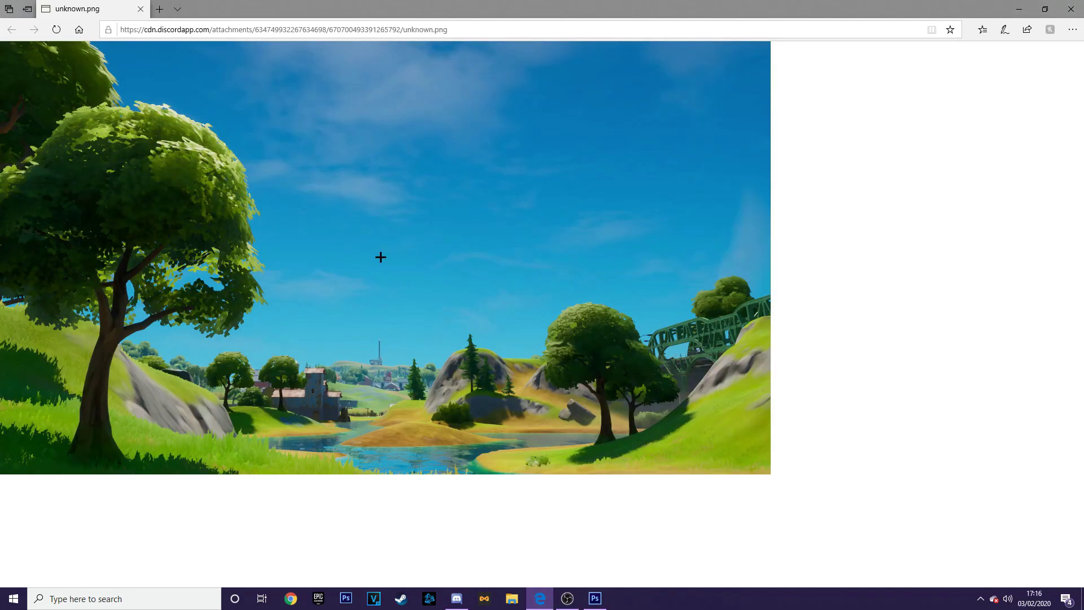
{"action": "right_click", "coordinate": [381, 257]}
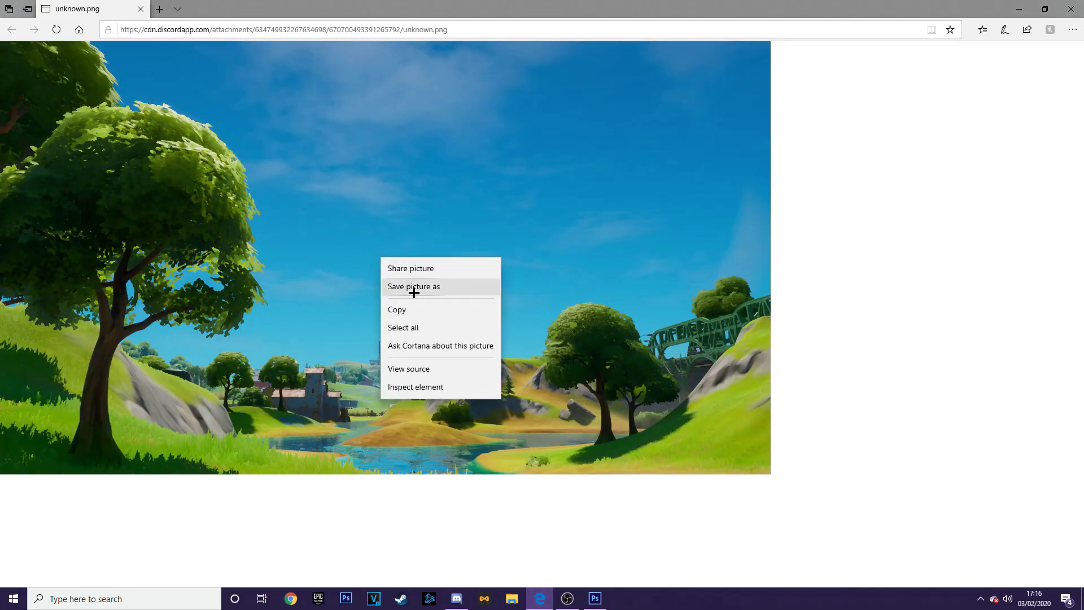
{"action": "left_click", "coordinate": [416, 313]}
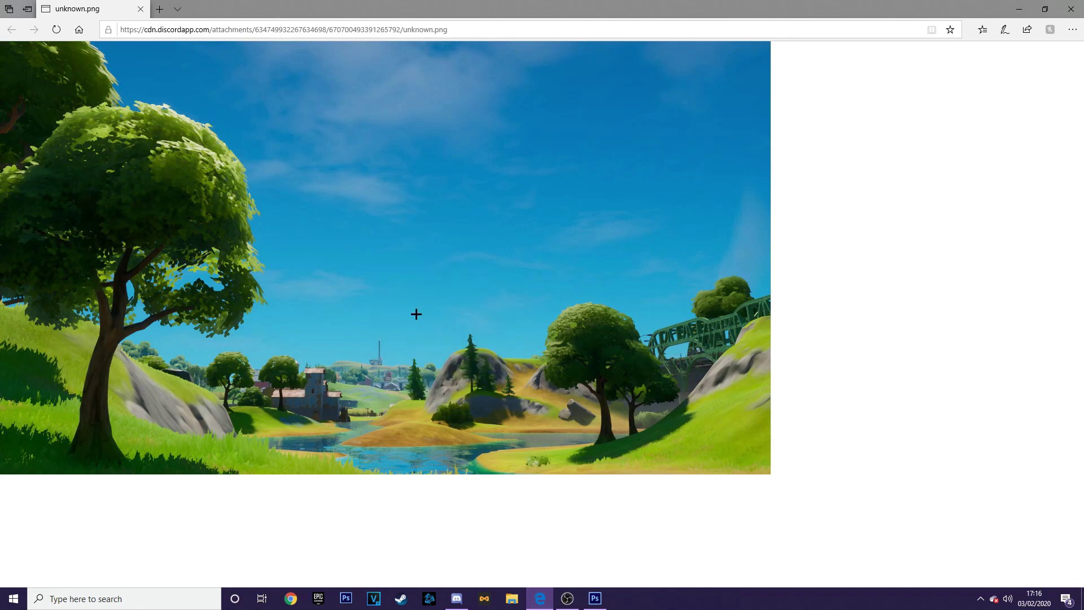
Return to Discord, reopen the landscape image's link in the browser and copy the picture again
{"action": "left_click", "coordinate": [595, 599]}
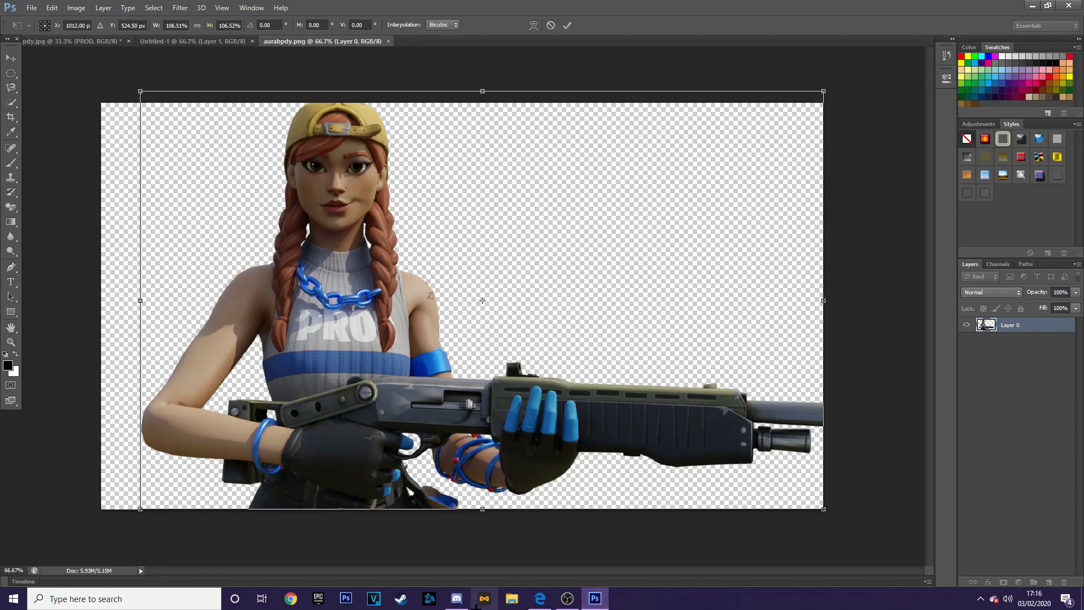
{"action": "left_click", "coordinate": [456, 599]}
{"action": "right_click", "coordinate": [487, 445]}
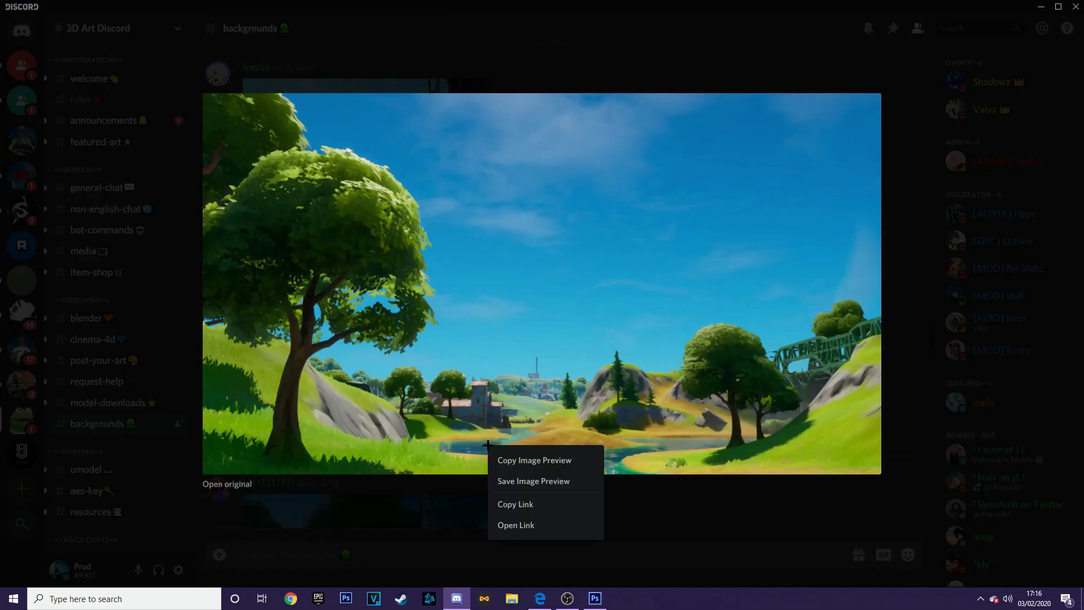
{"action": "left_click", "coordinate": [516, 525]}
{"action": "right_click", "coordinate": [476, 362]}
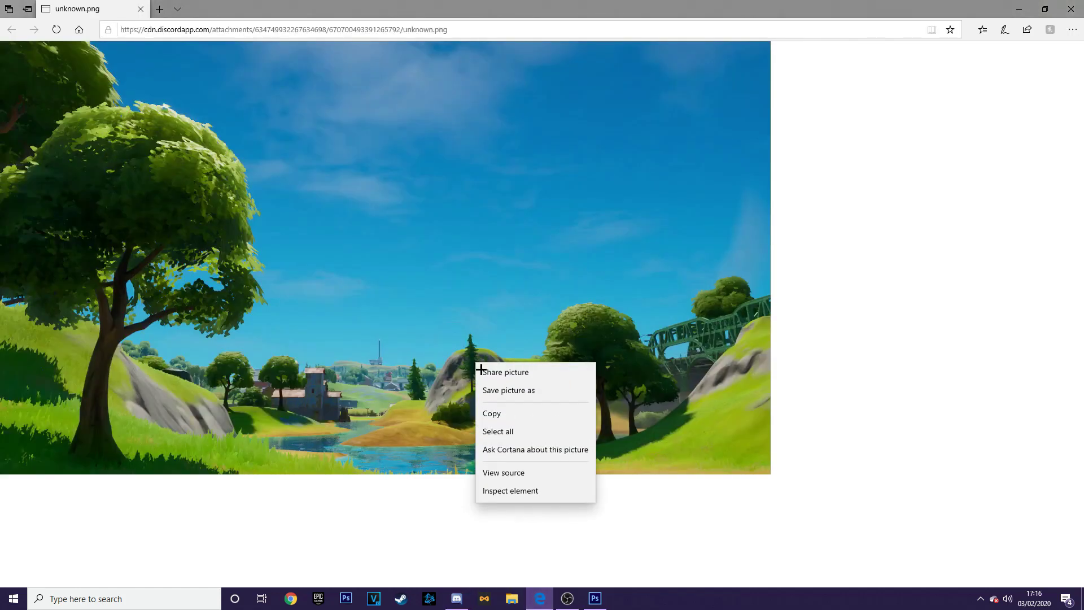
{"action": "left_click", "coordinate": [502, 414]}
Switch back to Photoshop and apply the pending enlargement of the character layer
{"action": "left_click", "coordinate": [595, 599]}
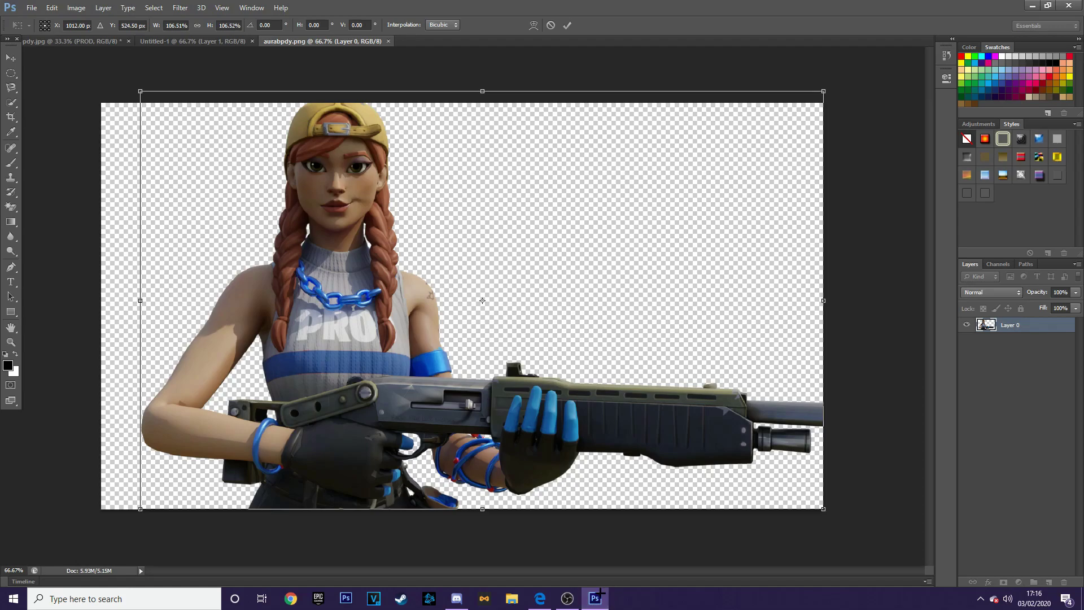
{"action": "left_click", "coordinate": [11, 57]}
{"action": "left_click", "coordinate": [506, 227]}
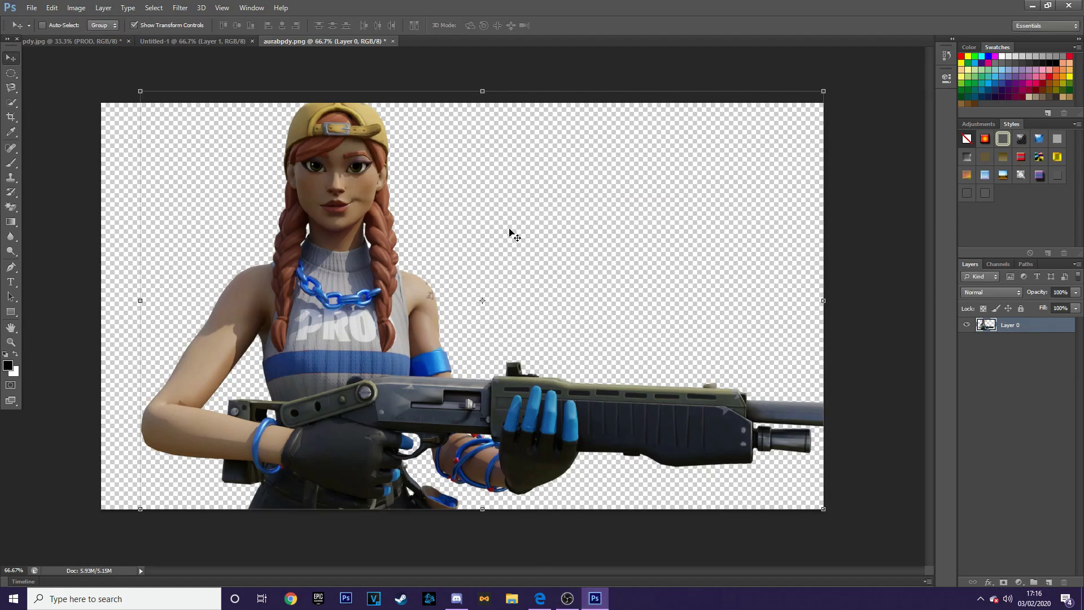
Paste the copied landscape as a new layer and move it beneath the character layer
{"action": "key", "text": "ctrl+v"}
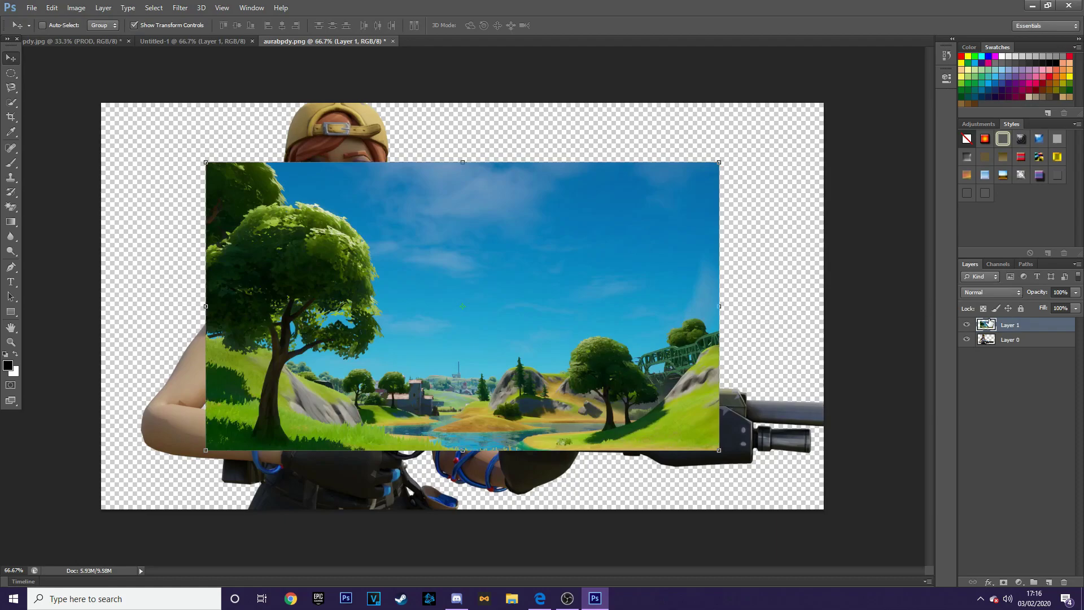
{"action": "left_click_drag", "start_coordinate": [994, 327], "coordinate": [988, 356]}
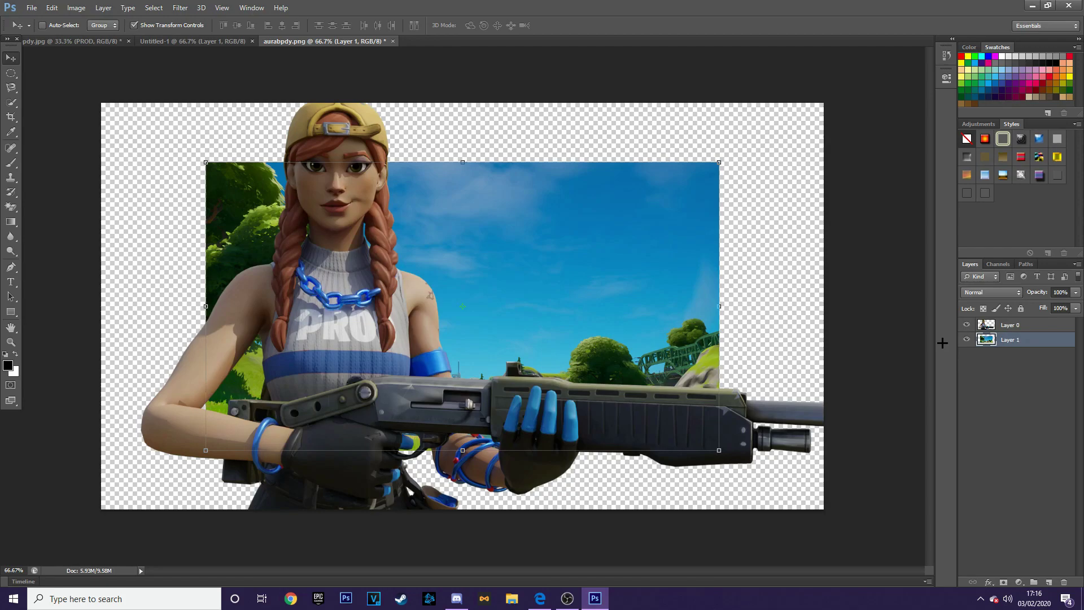
Enlarge the landscape layer to about 194% width and 188% height so it covers the whole canvas, and apply the transformation
{"action": "left_click_drag", "start_coordinate": [719, 450], "coordinate": [680, 413], "text": "shift"}
{"action": "left_click_drag", "start_coordinate": [830, 480], "coordinate": [807, 526], "text": "shift"}
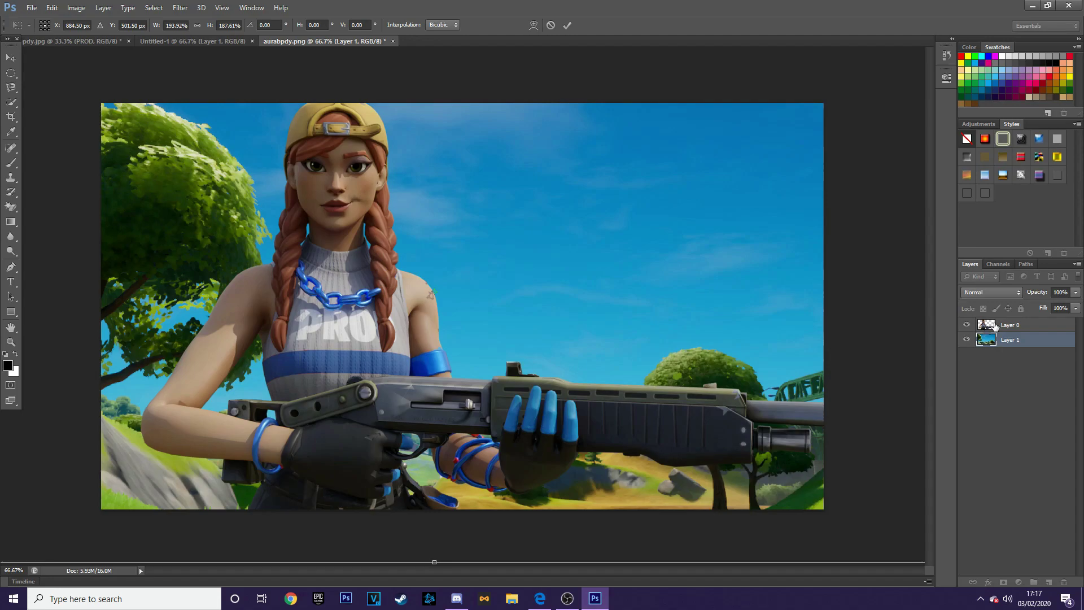
{"action": "left_click", "coordinate": [10, 57]}
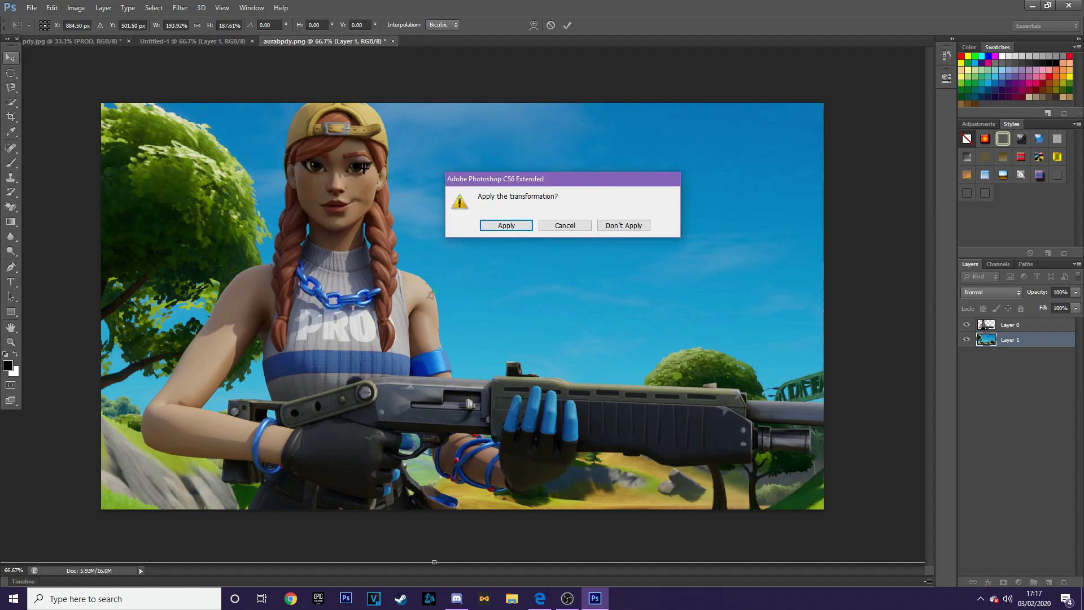
{"action": "left_click", "coordinate": [506, 226]}
Scale the character layer down to about 96% so the cap fits inside the canvas, and apply the transformation
{"action": "left_click", "coordinate": [1005, 328]}
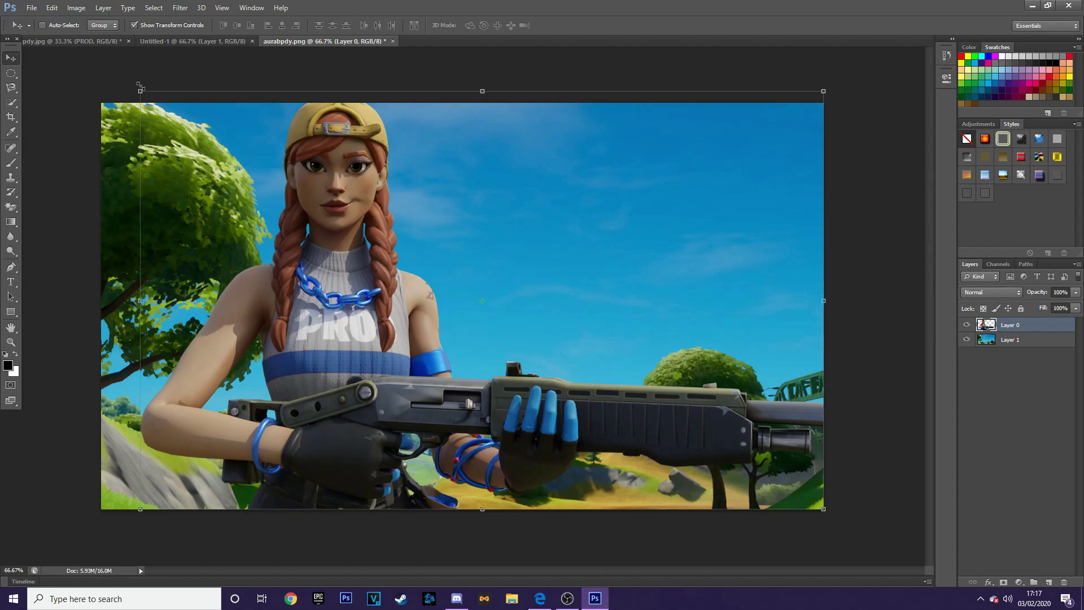
{"action": "left_click_drag", "start_coordinate": [141, 91], "coordinate": [165, 113]}
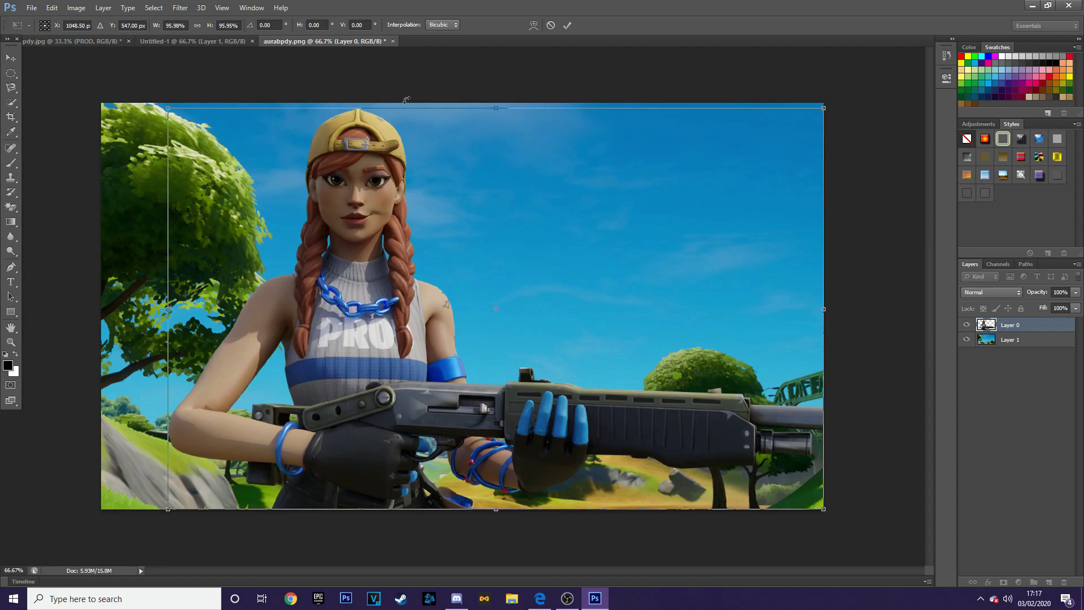
{"action": "left_click", "coordinate": [11, 58]}
{"action": "left_click", "coordinate": [508, 225]}
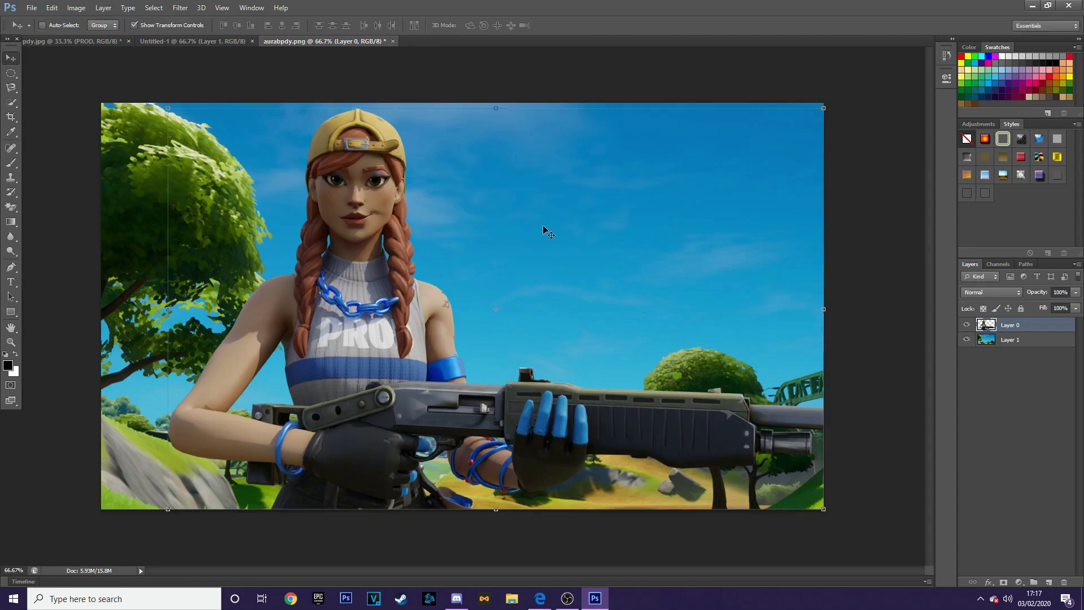
Apply a Gaussian Blur with a 4.0-pixel radius to the landscape layer
{"action": "left_click", "coordinate": [1033, 340]}
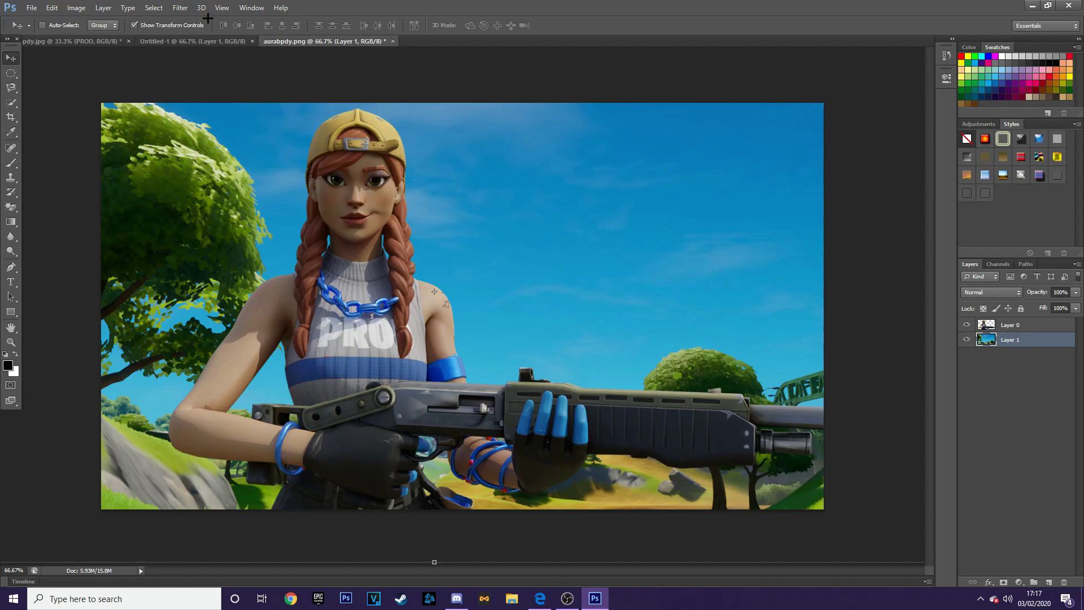
{"action": "left_click", "coordinate": [185, 12]}
{"action": "mouse_move", "coordinate": [221, 79]}
{"action": "left_click", "coordinate": [318, 147]}
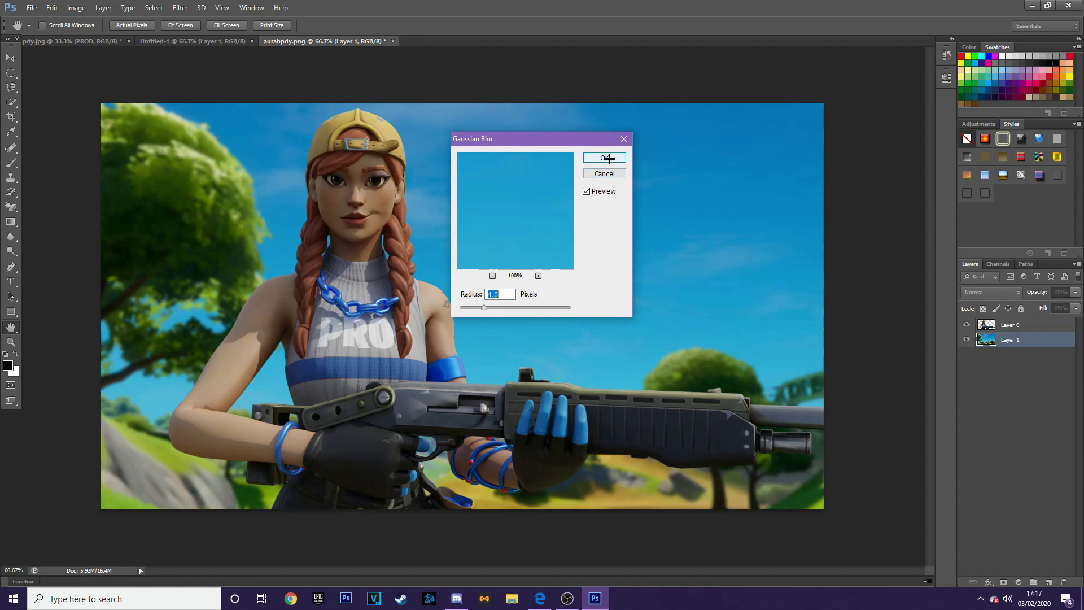
{"action": "left_click", "coordinate": [604, 157]}
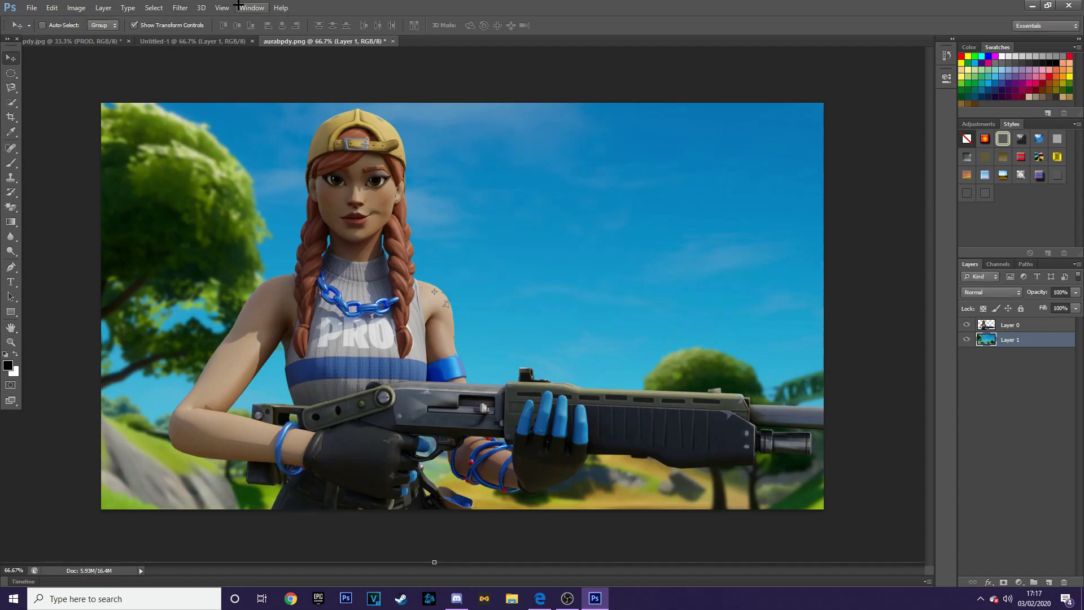
Apply a Motion Blur to the landscape layer with an angle of 32° and a distance of 16 pixels
{"action": "left_click", "coordinate": [180, 8]}
{"action": "mouse_move", "coordinate": [192, 79]}
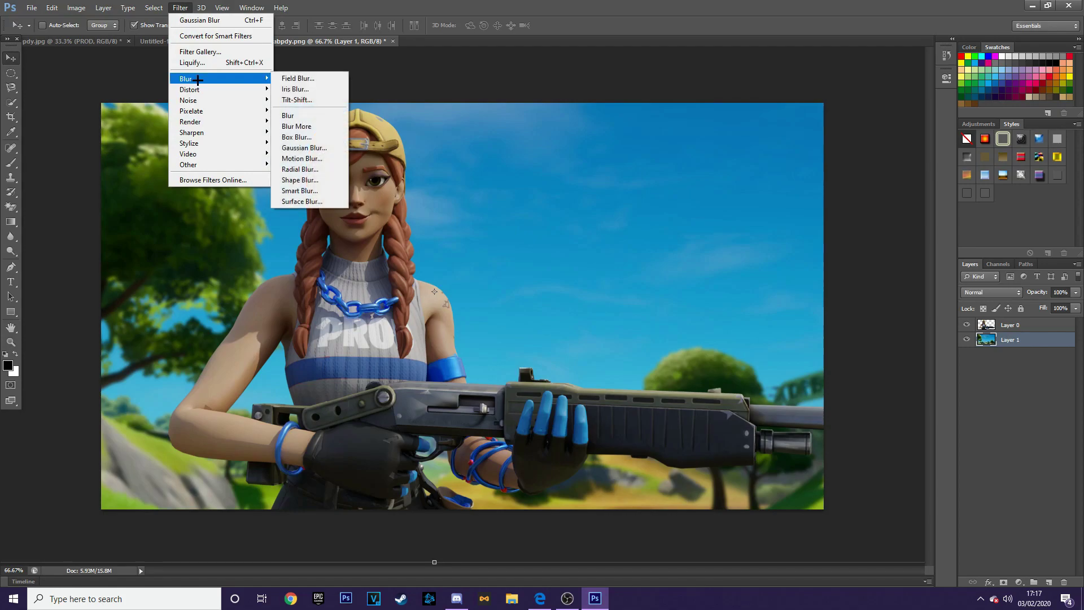
{"action": "left_click", "coordinate": [302, 158]}
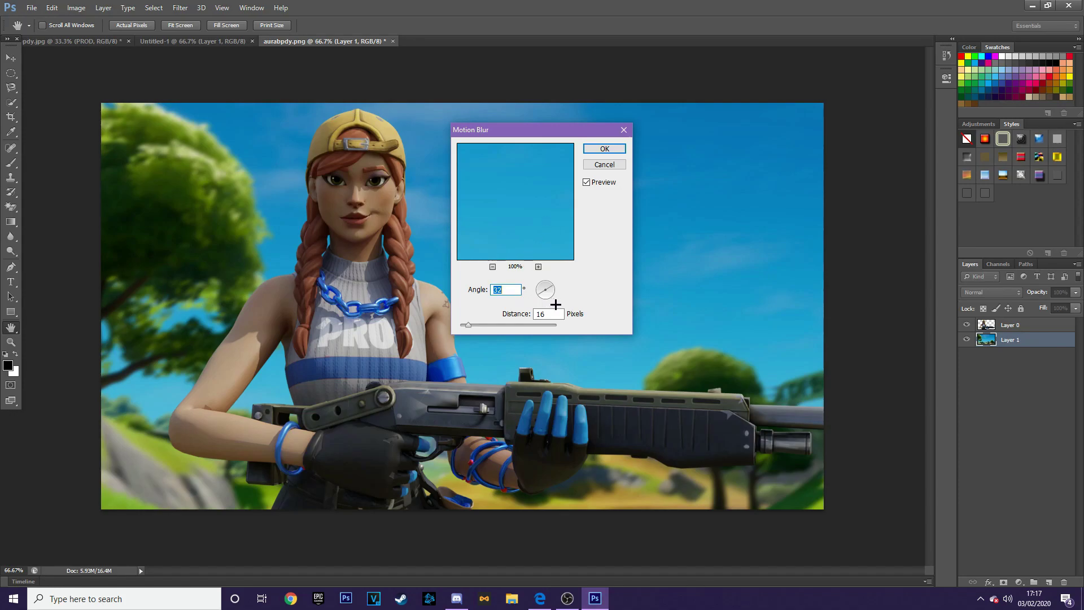
{"action": "left_click", "coordinate": [604, 148]}
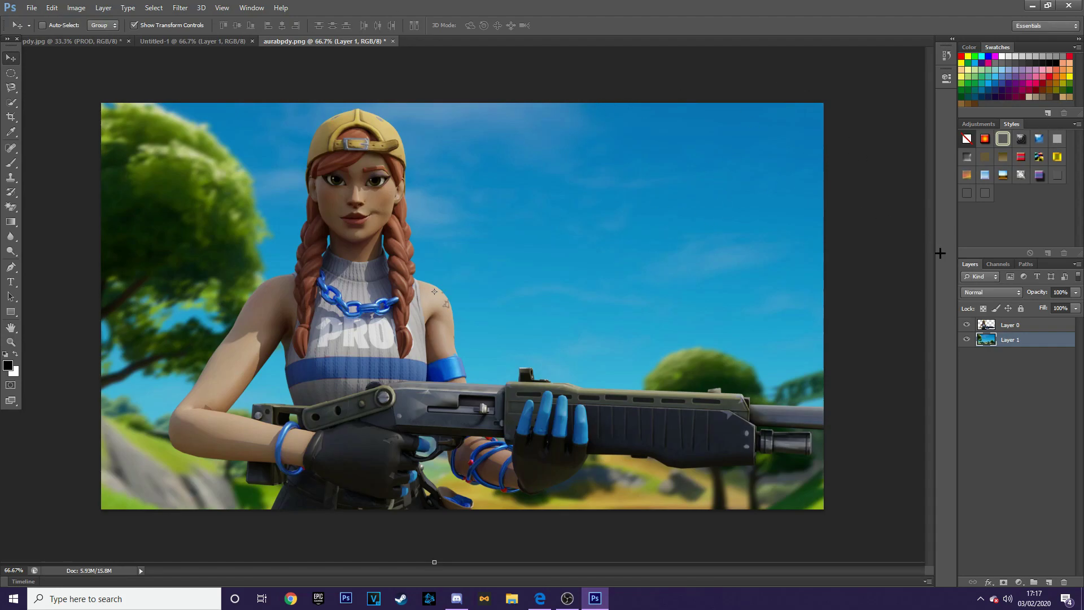
Merge the character layer down into the blurred landscape layer
{"action": "left_click", "coordinate": [1010, 327]}
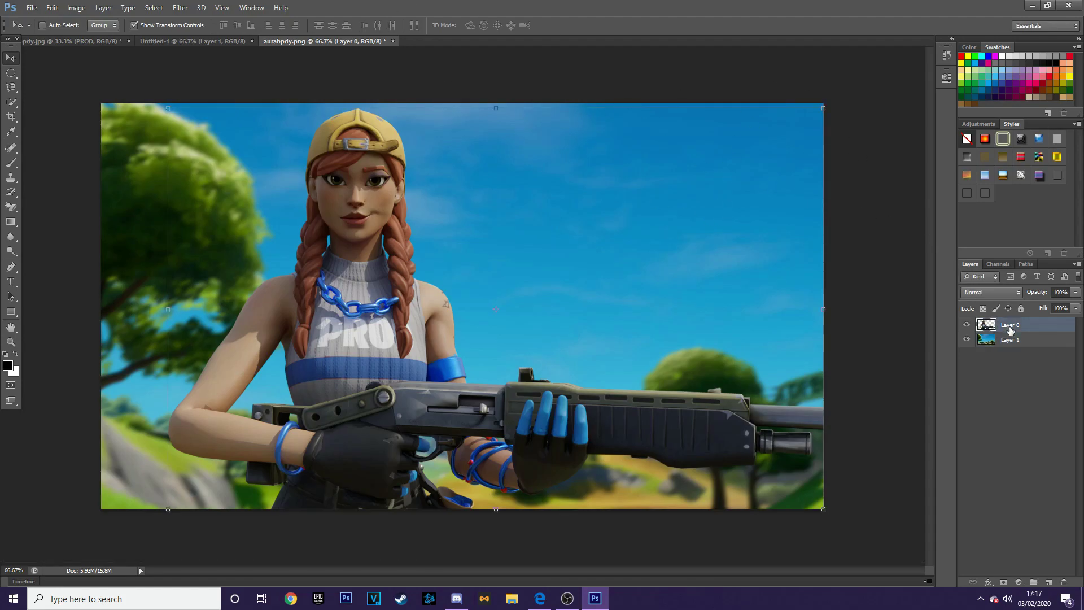
{"action": "right_click", "coordinate": [1010, 330]}
{"action": "left_click", "coordinate": [930, 408]}
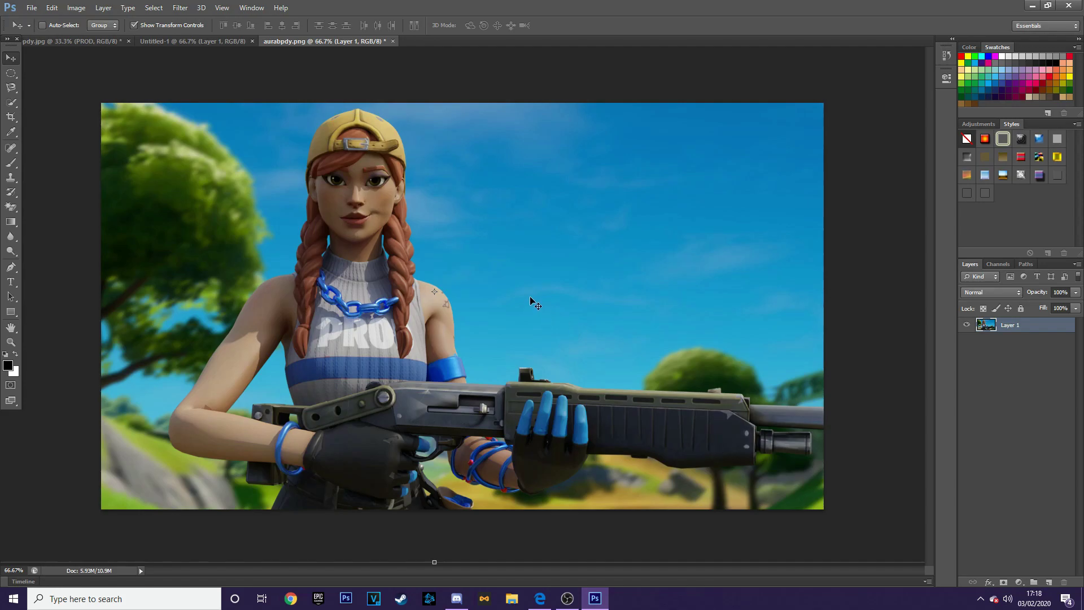
Close Untitled-1 and the aurabpdy.jpg texture document, saving the texture as a Photoshop file with Maximize Compatibility on
{"action": "left_click", "coordinate": [252, 41]}
{"action": "left_click", "coordinate": [128, 41]}
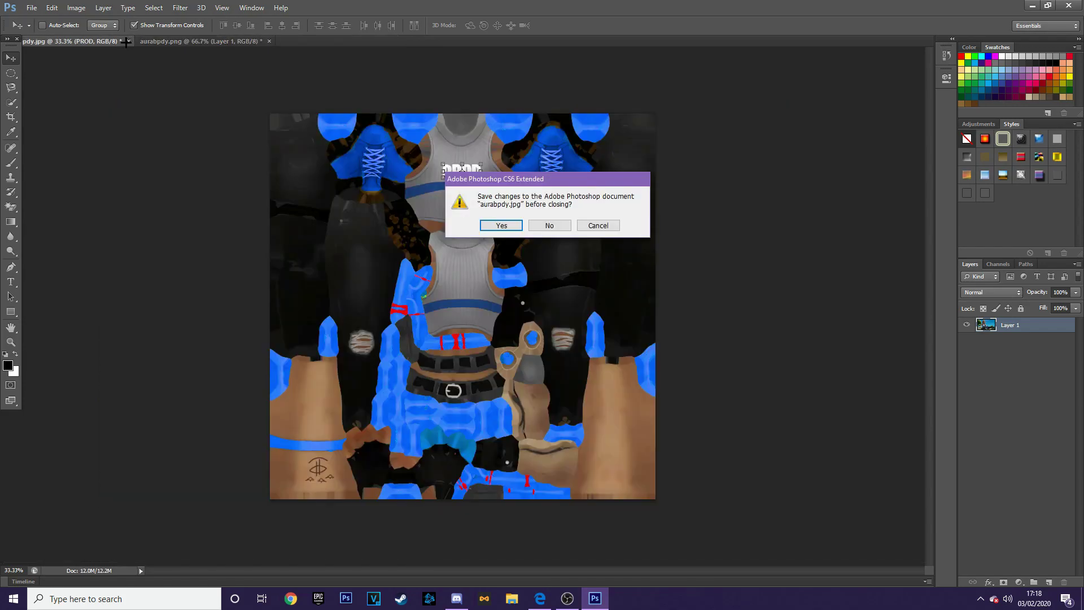
{"action": "left_click", "coordinate": [501, 225]}
{"action": "left_click", "coordinate": [685, 411]}
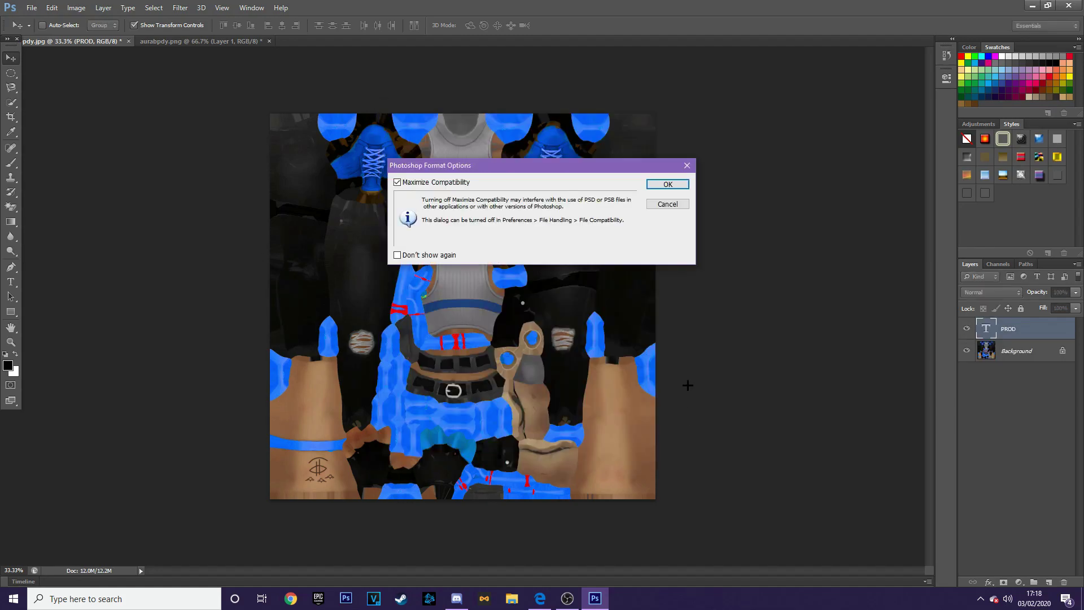
{"action": "left_click", "coordinate": [664, 184]}
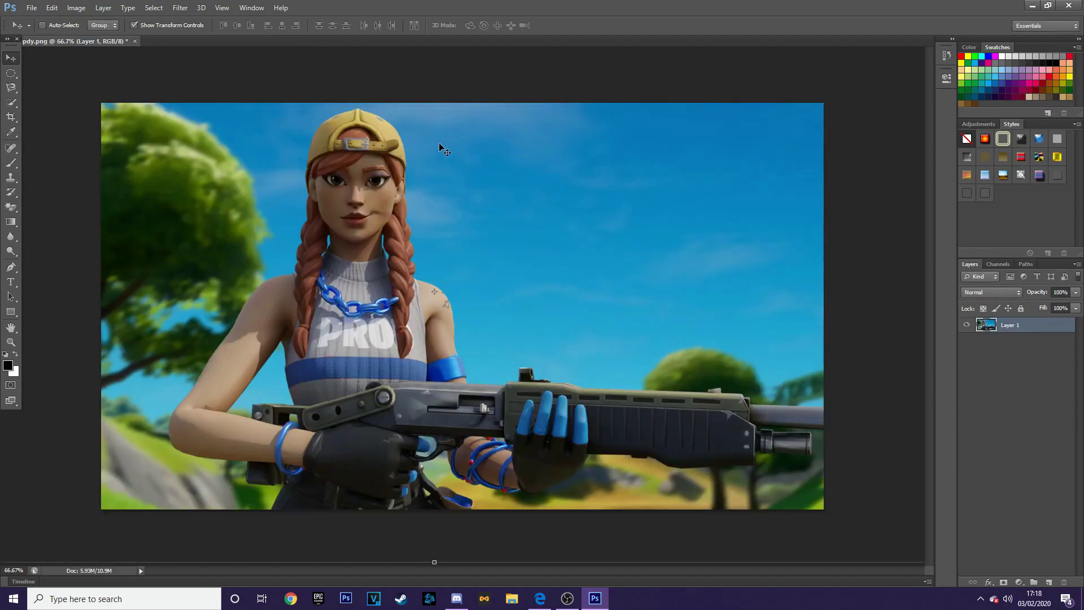
Start opening another file and browse to the pfp folder on Local Disk (C:)
{"action": "left_click", "coordinate": [32, 7]}
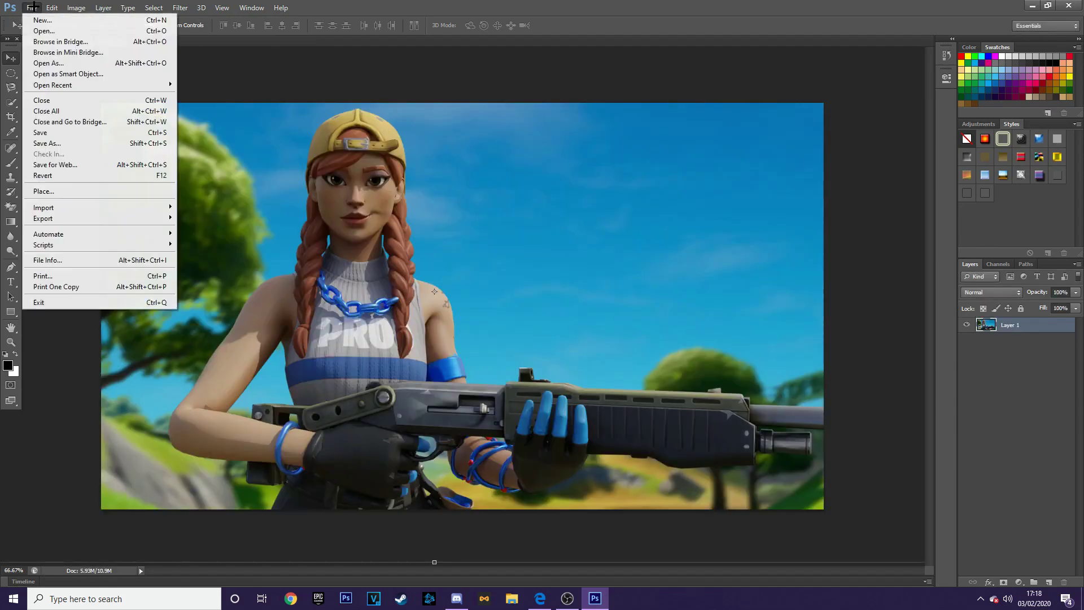
{"action": "left_click", "coordinate": [54, 29]}
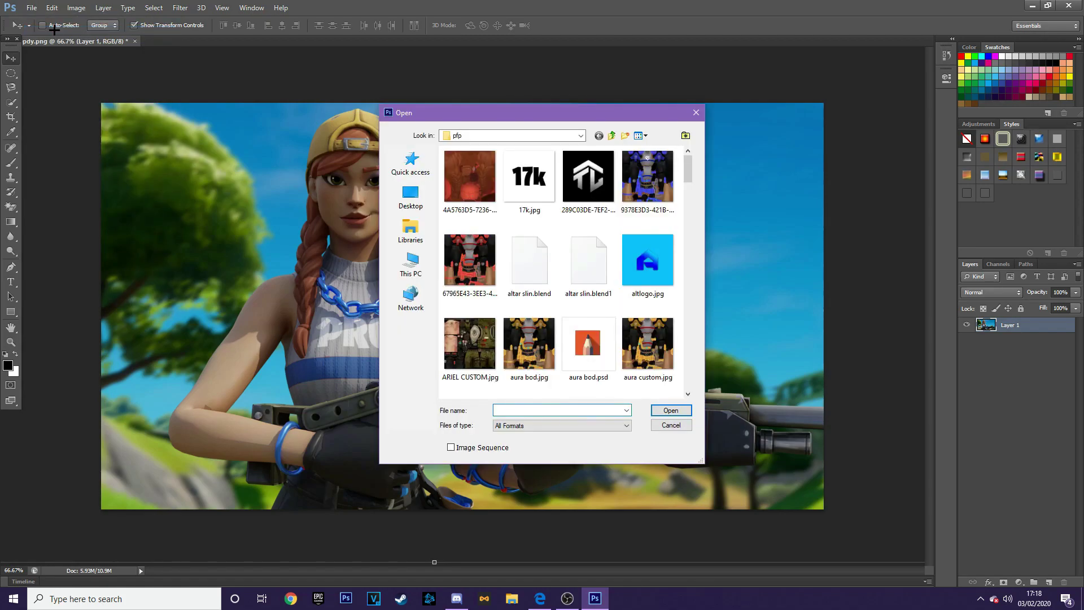
{"action": "left_click", "coordinate": [411, 242]}
{"action": "left_click", "coordinate": [410, 264]}
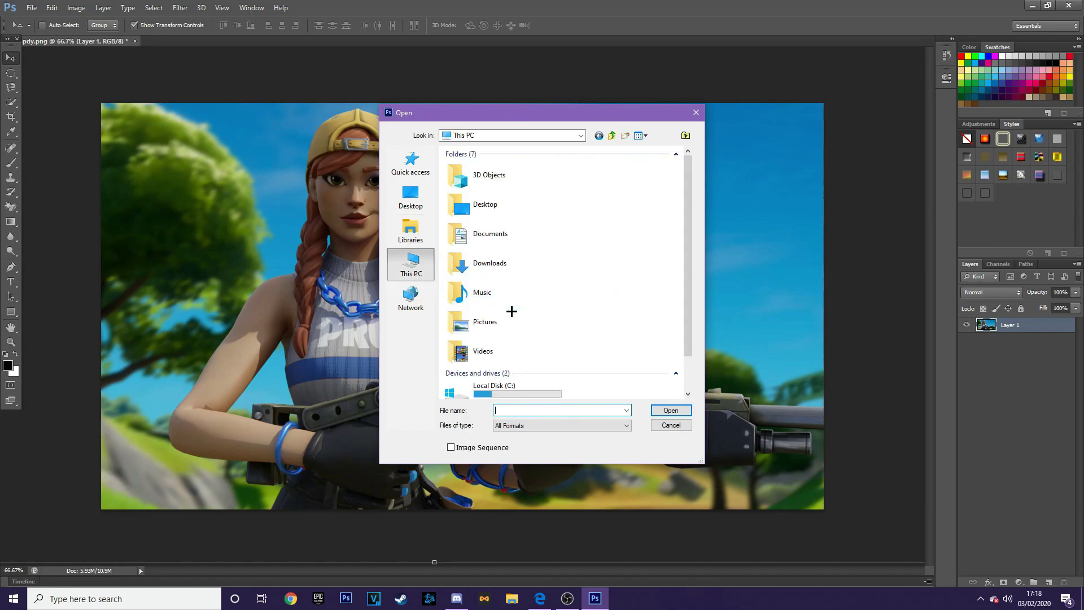
{"action": "scroll", "coordinate": [509, 379], "scroll_direction": "down", "scroll_amount": 3}
{"action": "double_click", "coordinate": [511, 353]}
{"action": "scroll", "coordinate": [511, 355], "scroll_direction": "down", "scroll_amount": 3}
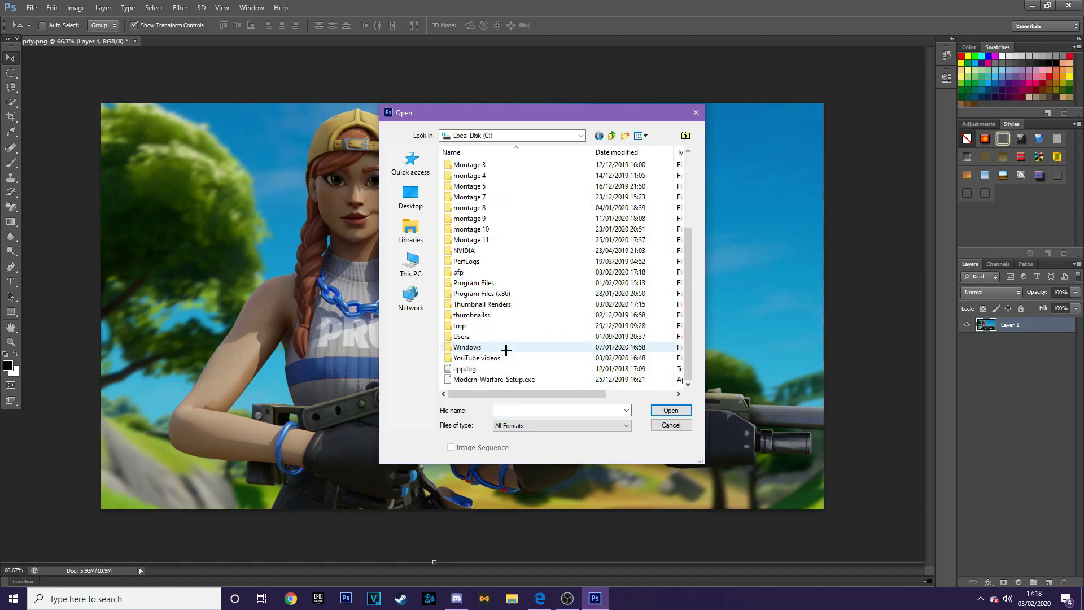
{"action": "double_click", "coordinate": [464, 272]}
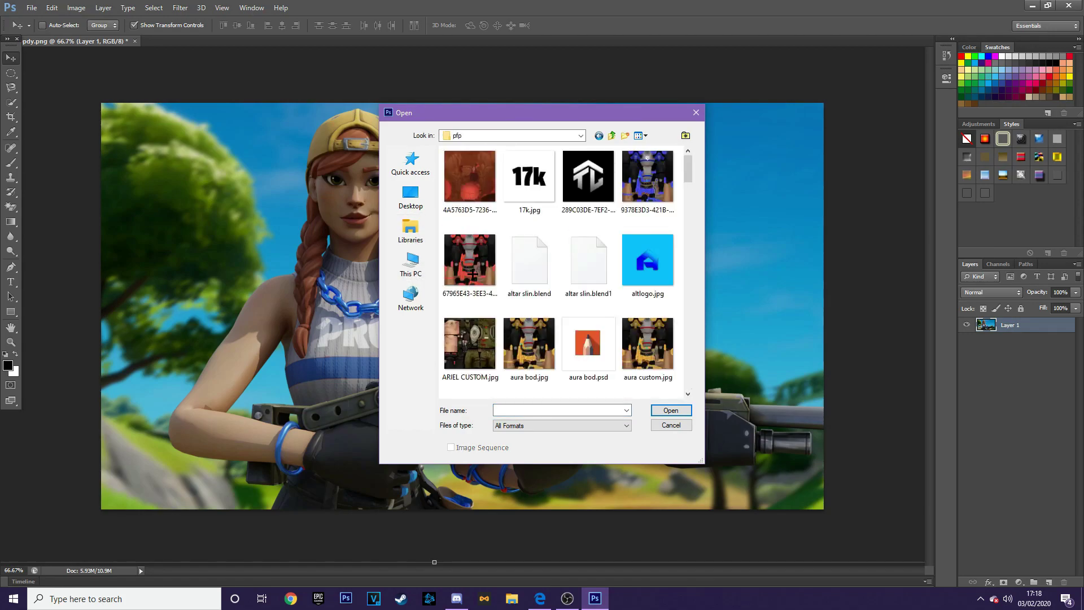
Find and open ChronicLairdo Colour Correction Pack.psd in the pfp folder
{"action": "scroll", "coordinate": [473, 274], "scroll_direction": "down", "scroll_amount": 3}
{"action": "scroll", "coordinate": [472, 274], "scroll_direction": "up", "scroll_amount": 10}
{"action": "scroll", "coordinate": [472, 274], "scroll_direction": "down", "scroll_amount": 8}
{"action": "scroll", "coordinate": [473, 274], "scroll_direction": "up", "scroll_amount": 3}
{"action": "scroll", "coordinate": [472, 274], "scroll_direction": "down", "scroll_amount": 5}
{"action": "scroll", "coordinate": [474, 283], "scroll_direction": "up", "scroll_amount": 5}
{"action": "scroll", "coordinate": [508, 294], "scroll_direction": "down", "scroll_amount": 3}
{"action": "scroll", "coordinate": [542, 293], "scroll_direction": "up", "scroll_amount": 3}
{"action": "double_click", "coordinate": [582, 271]}
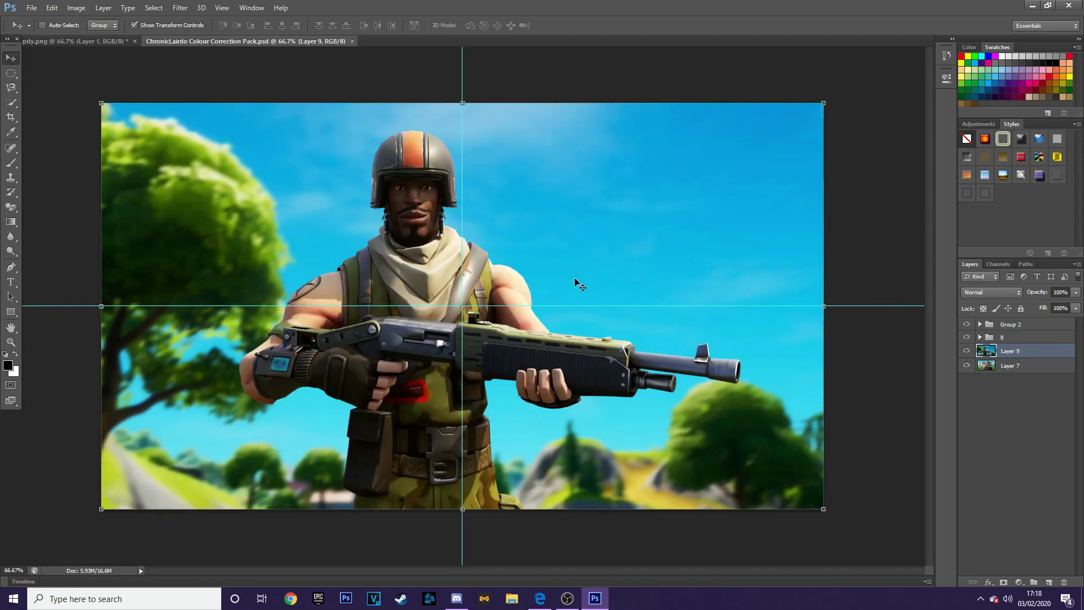
Delete Layer 9, the helmeted soldier picture, from the colour correction document
{"action": "left_click_drag", "start_coordinate": [580, 280], "coordinate": [659, 331]}
{"action": "right_click", "coordinate": [655, 326]}
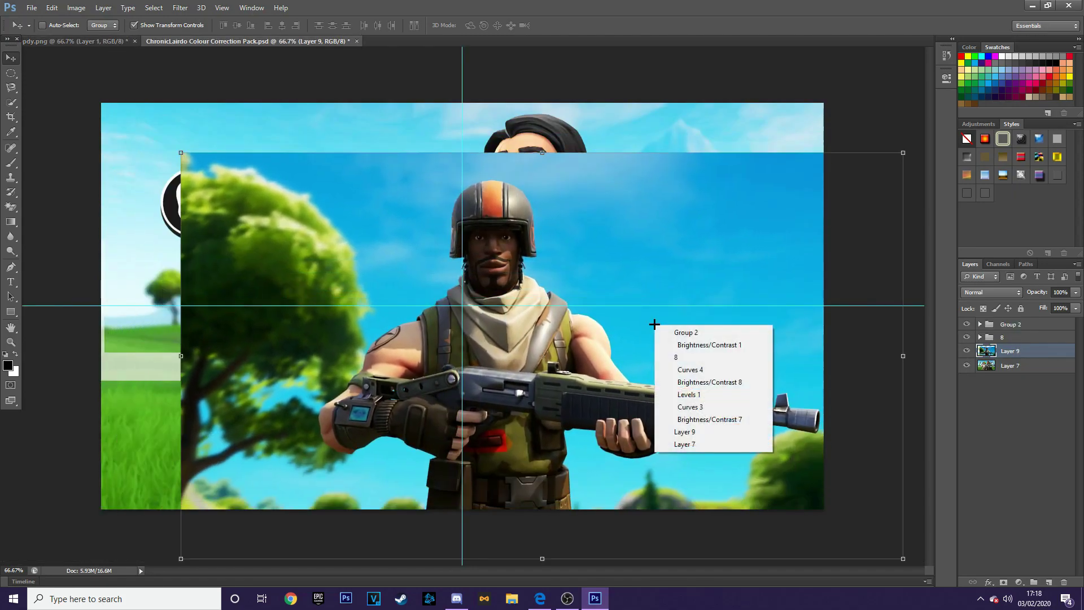
{"action": "left_click", "coordinate": [1015, 350]}
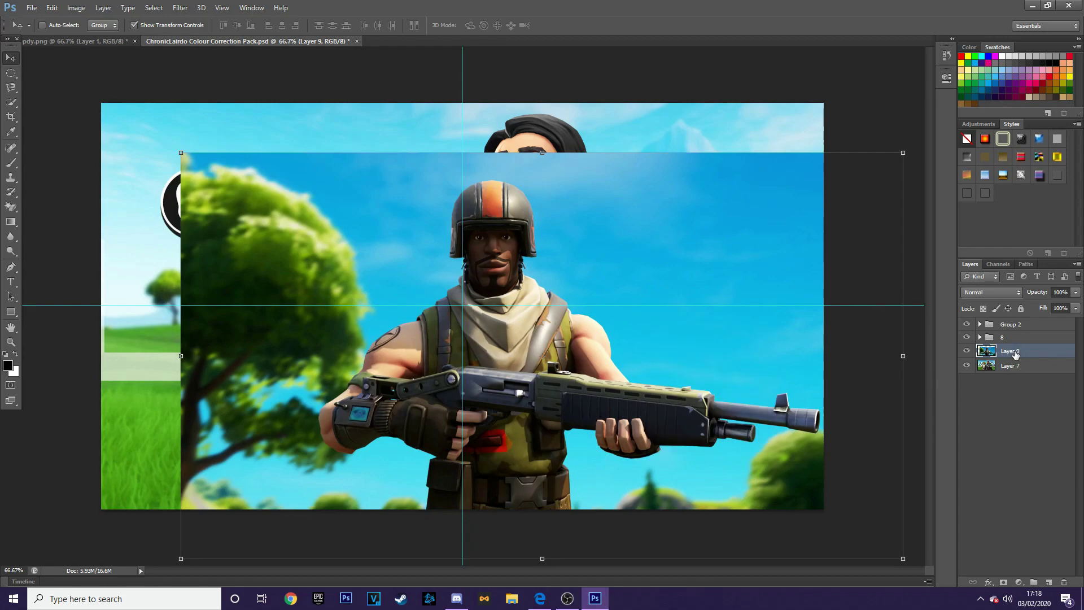
{"action": "right_click", "coordinate": [1015, 351]}
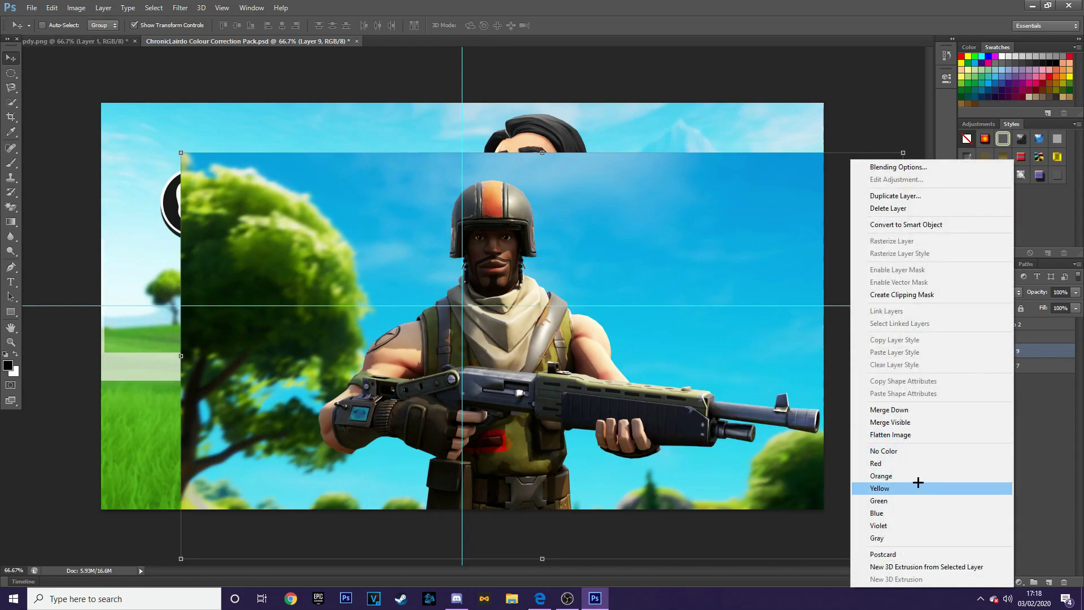
{"action": "left_click", "coordinate": [890, 210]}
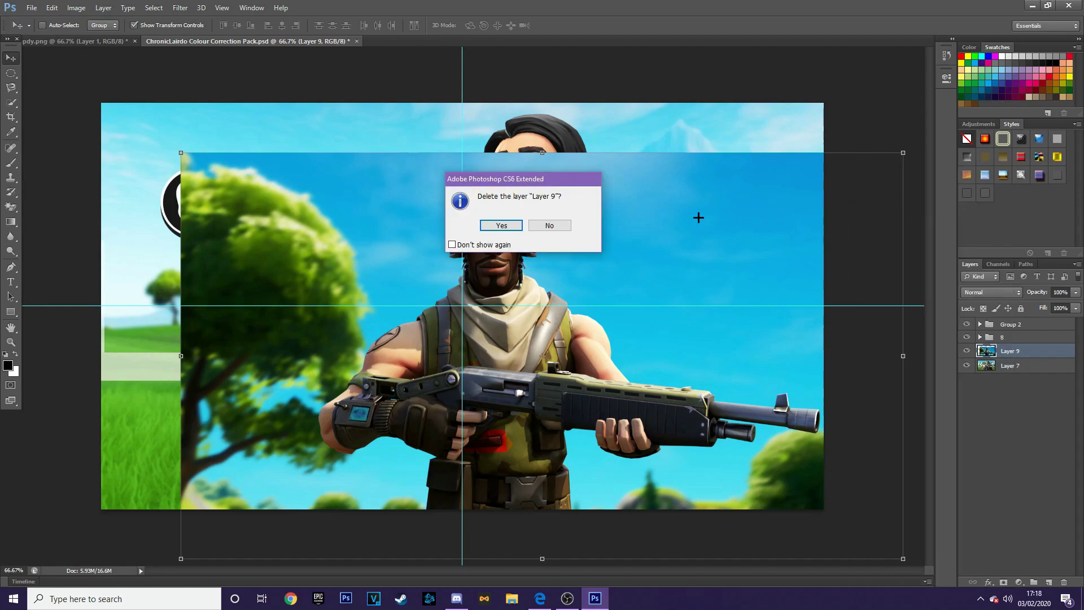
{"action": "left_click", "coordinate": [517, 229]}
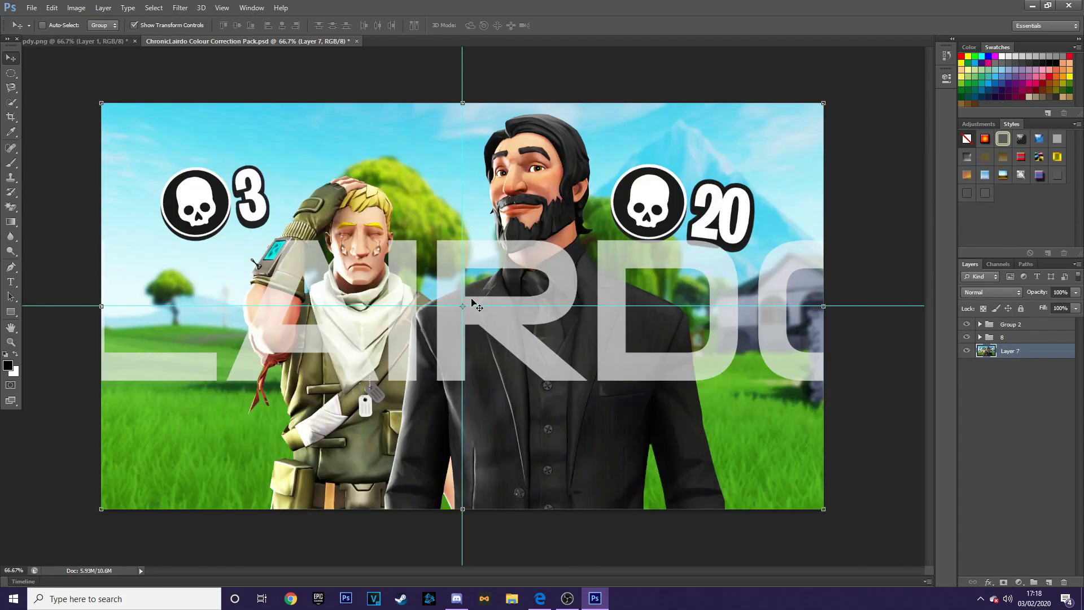
Copy the entire merged Aura composite into the colour correction document, filling its canvas beneath the adjustment groups
{"action": "left_click", "coordinate": [79, 42]}
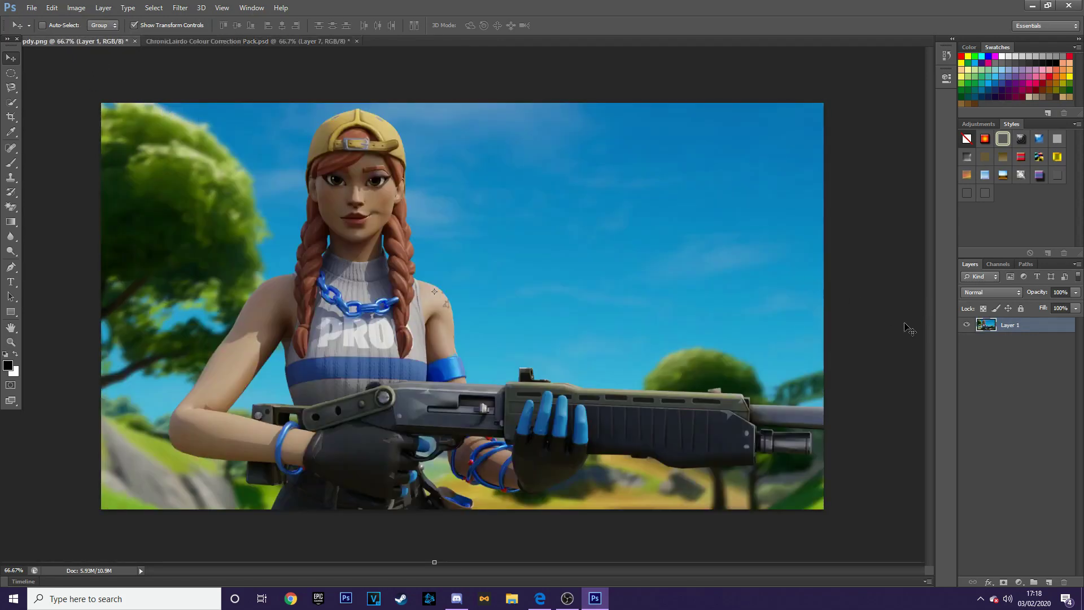
{"action": "key", "text": "ctrl+a"}
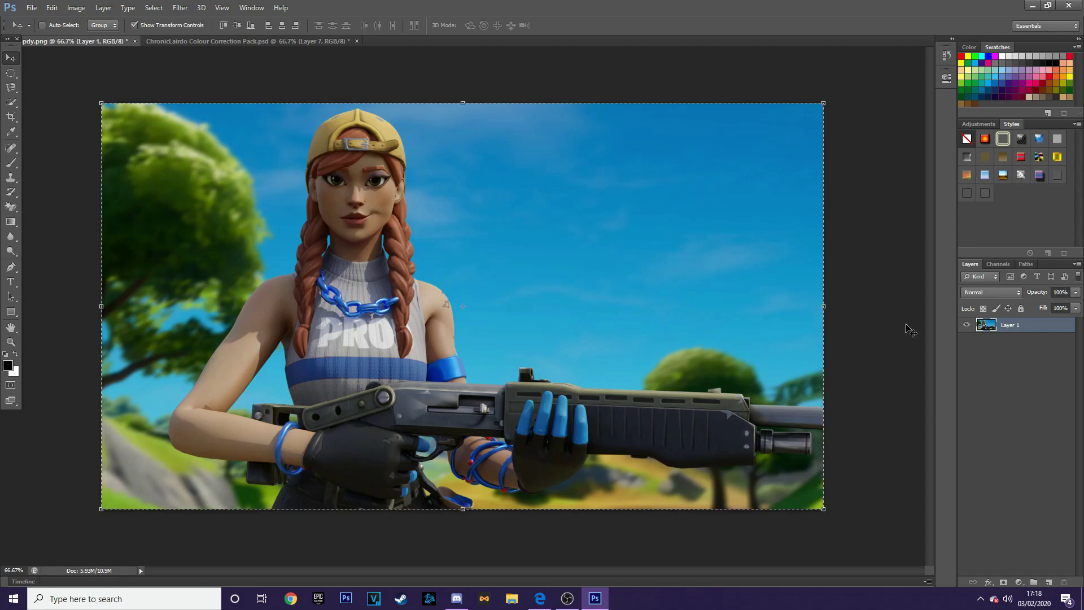
{"action": "left_click", "coordinate": [262, 41]}
{"action": "left_click_drag", "start_coordinate": [263, 41], "coordinate": [294, 93]}
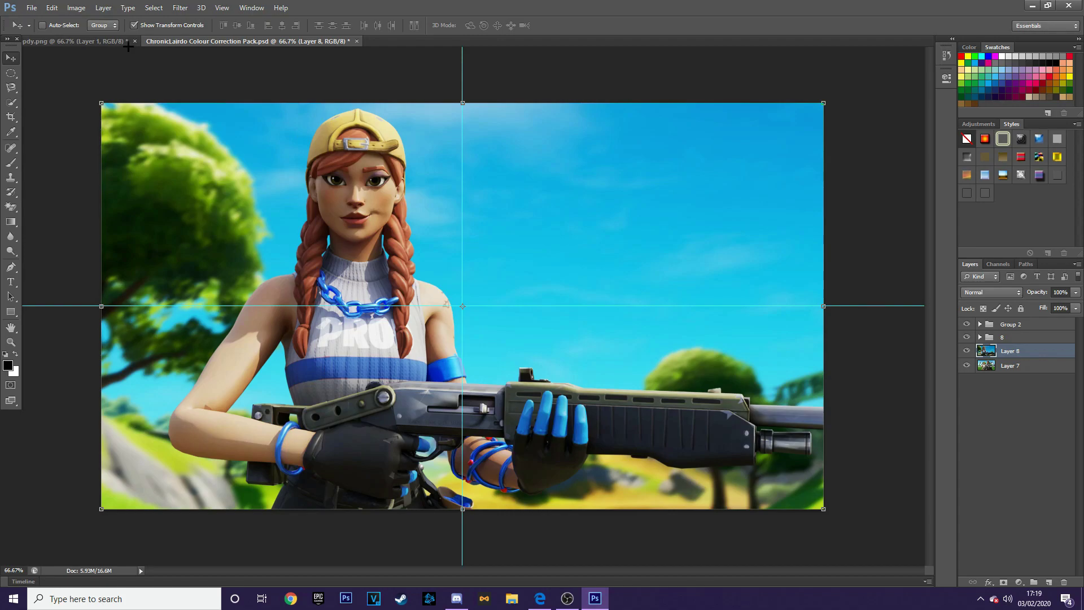
Save the colour-corrected image in the pfp folder as a JPEG named AURADONNNN, with quality 12 (Maximum) and Baseline ("Standard") format
{"action": "left_click", "coordinate": [30, 8]}
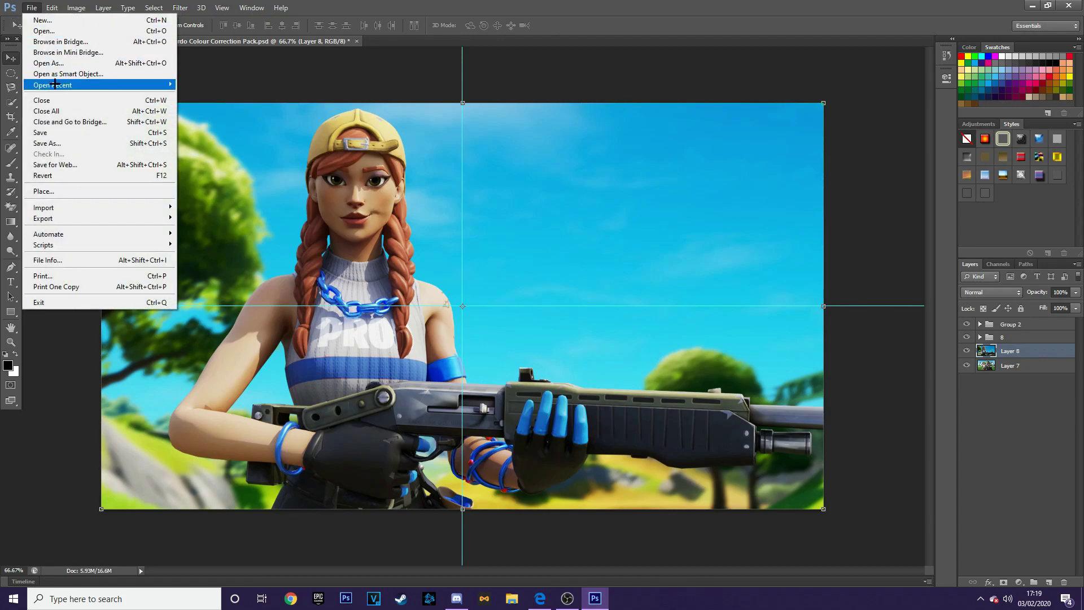
{"action": "left_click", "coordinate": [63, 143]}
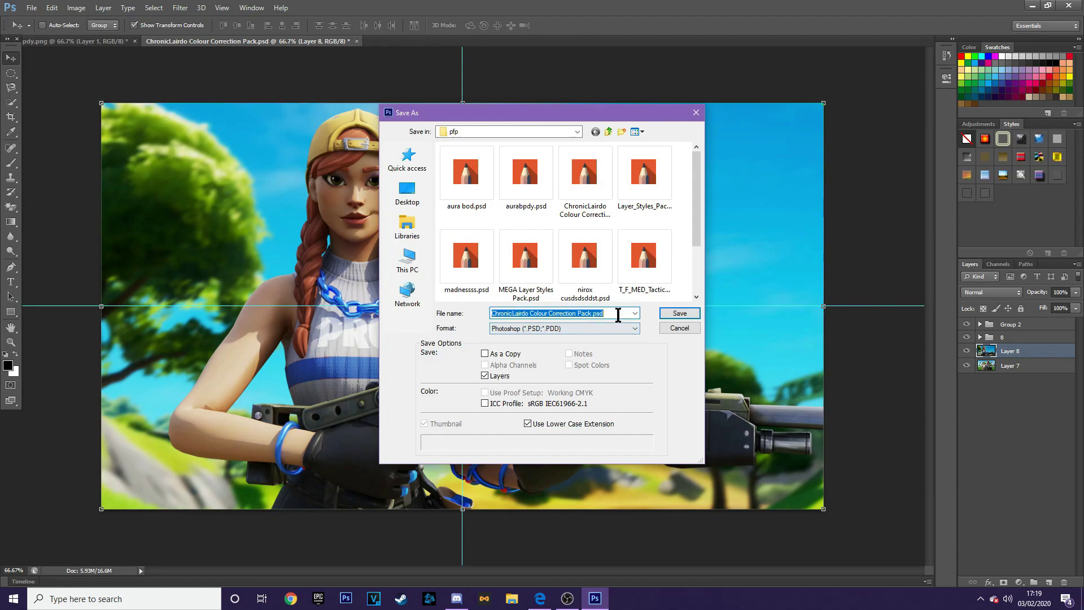
{"action": "left_click", "coordinate": [618, 328]}
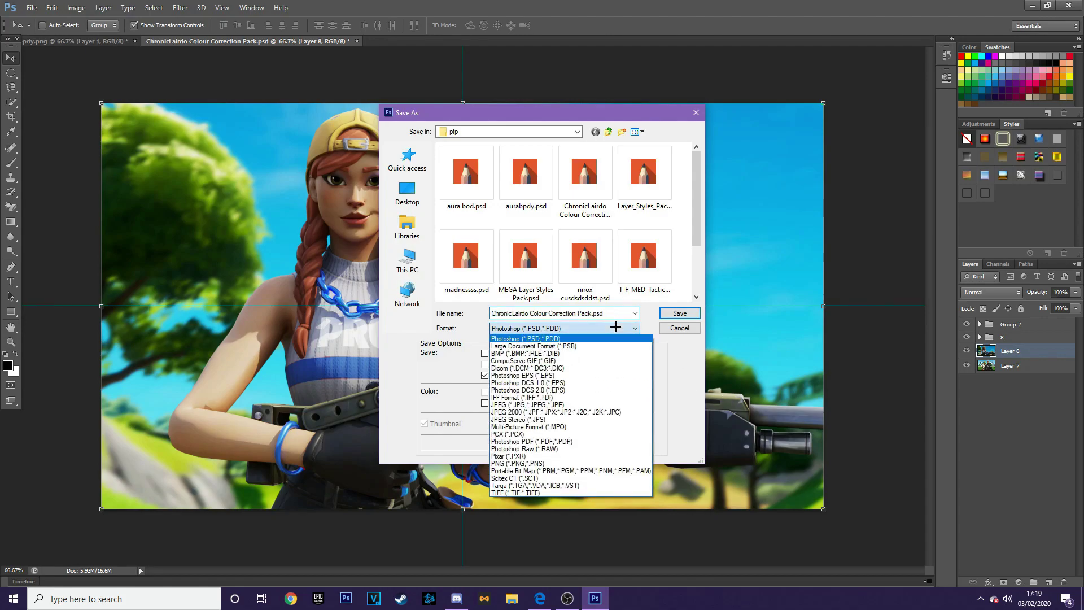
{"action": "left_click", "coordinate": [556, 404]}
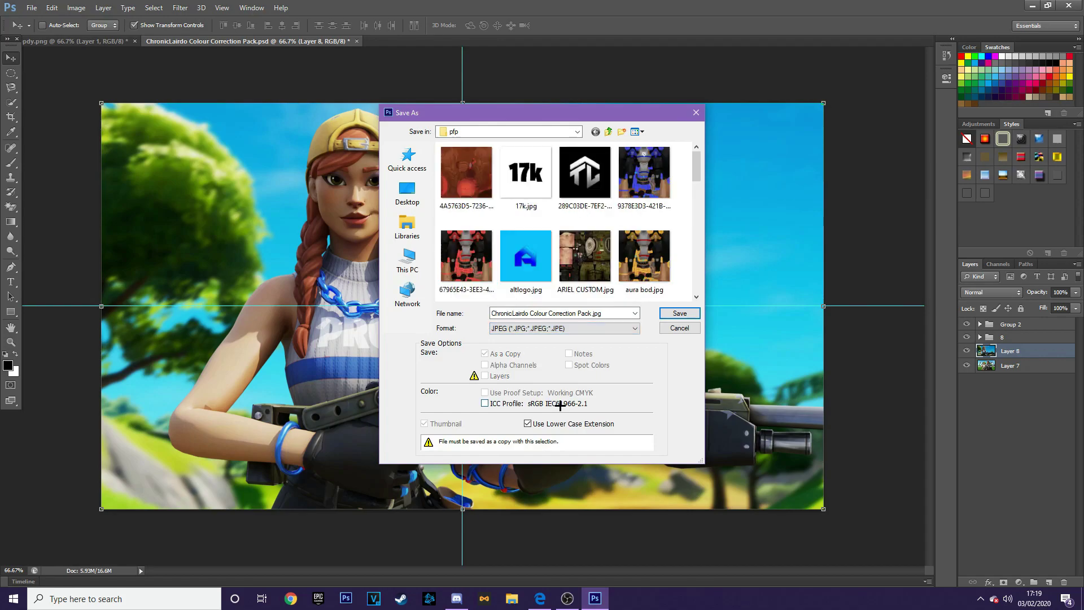
{"action": "left_click", "coordinate": [606, 313]}
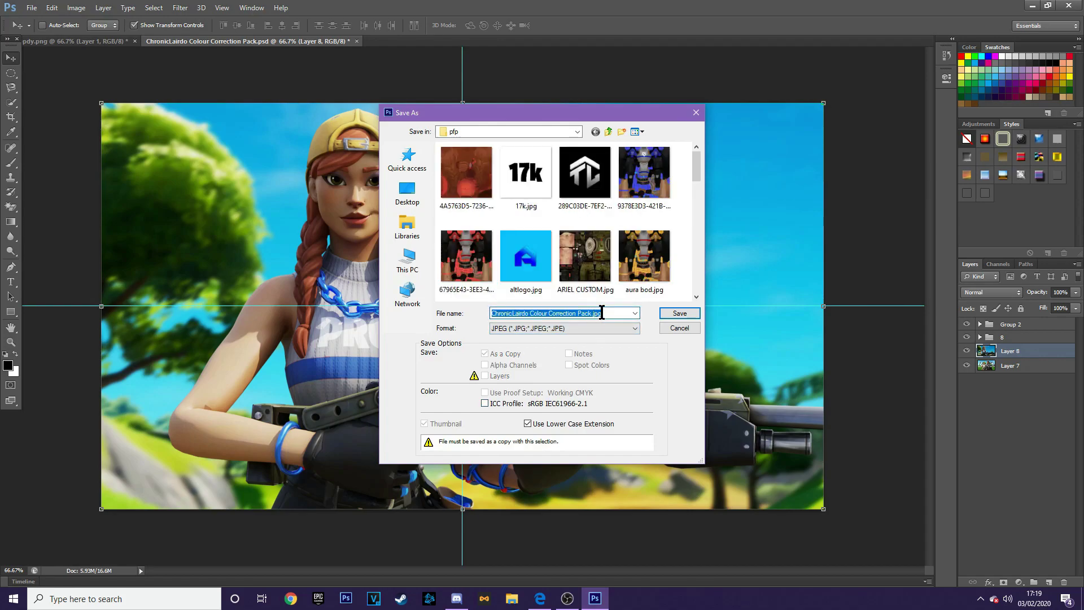
{"action": "key", "text": "BackSpace"}
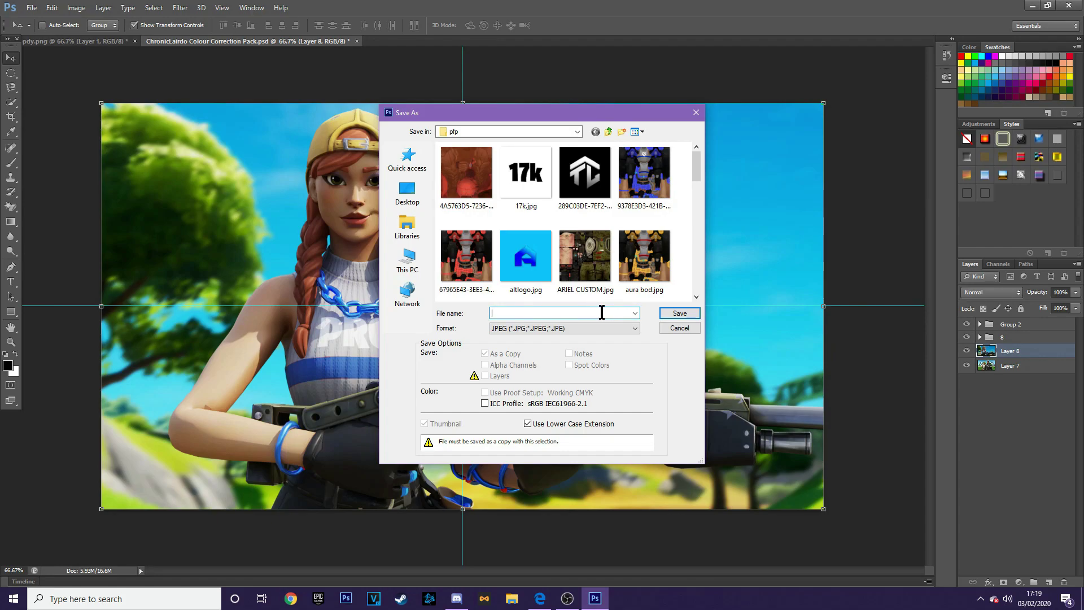
{"action": "type", "text": "AU"}
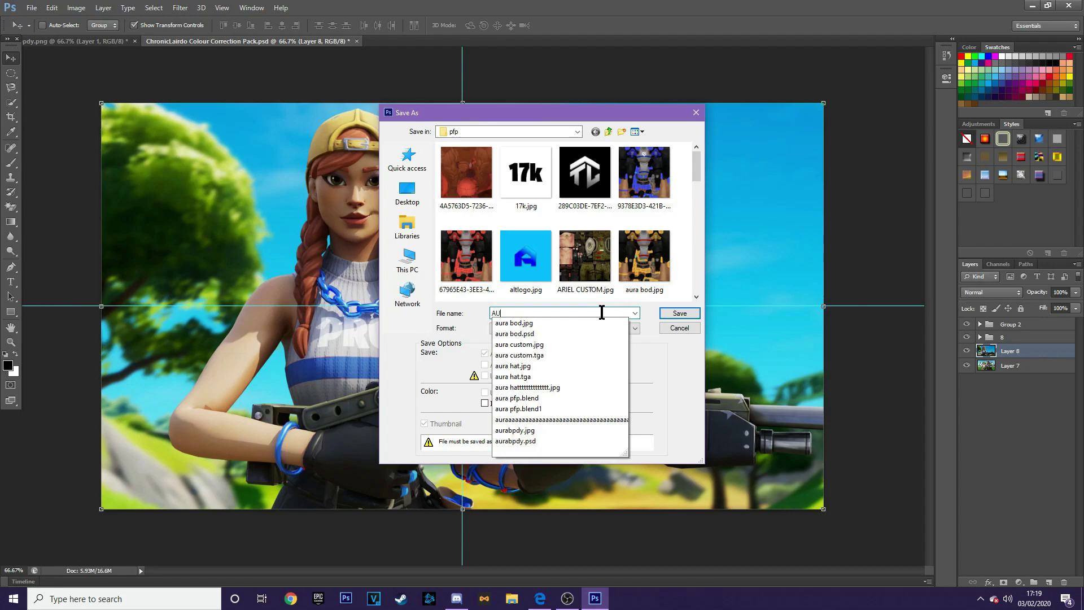
{"action": "type", "text": "RADONNNNN"}
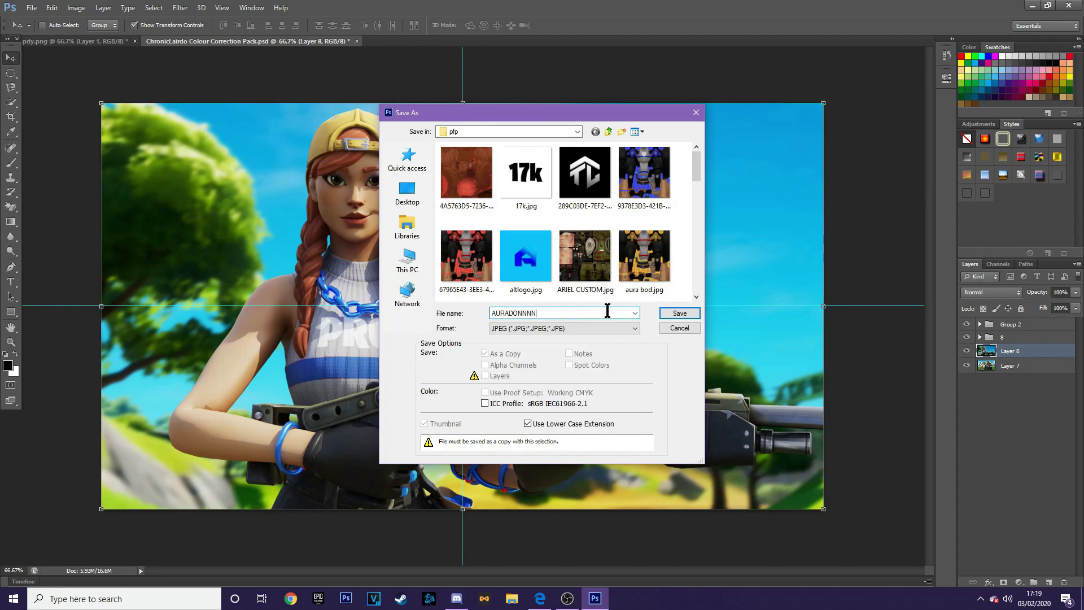
{"action": "left_click", "coordinate": [666, 313]}
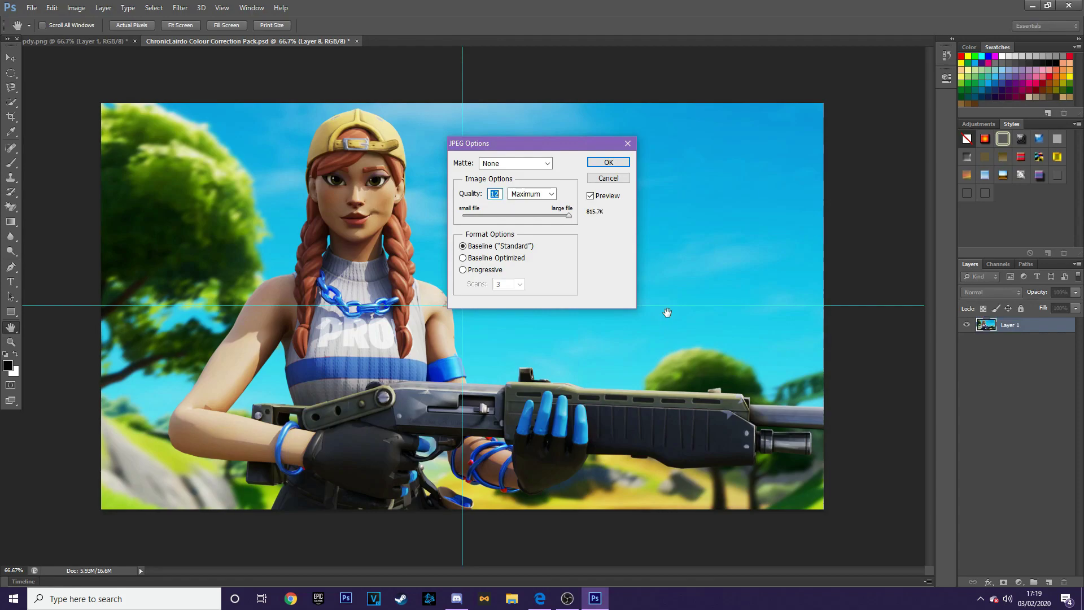
{"action": "left_click", "coordinate": [601, 163]}
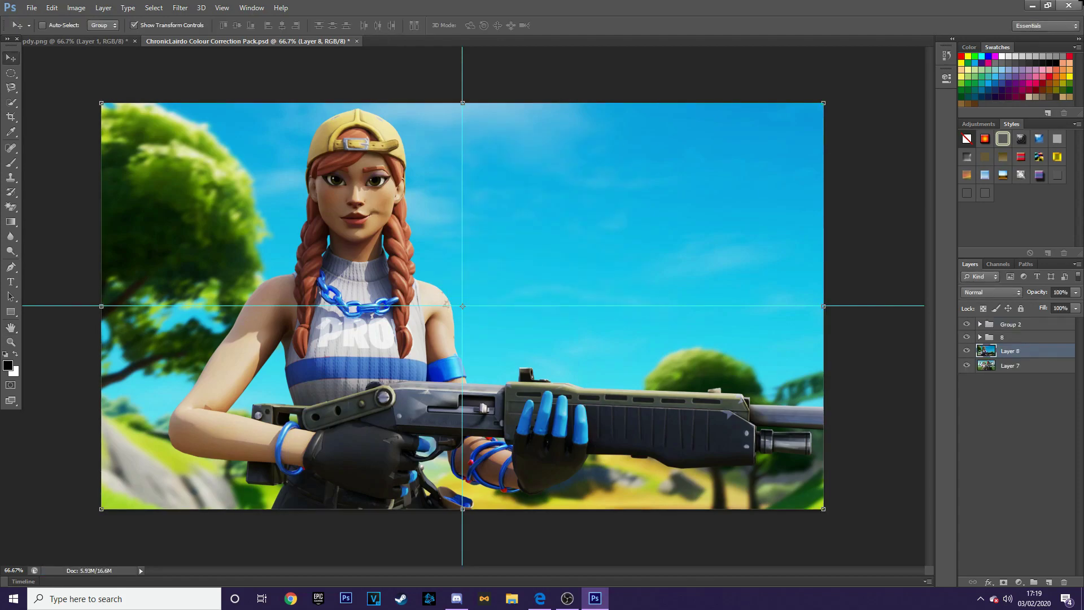